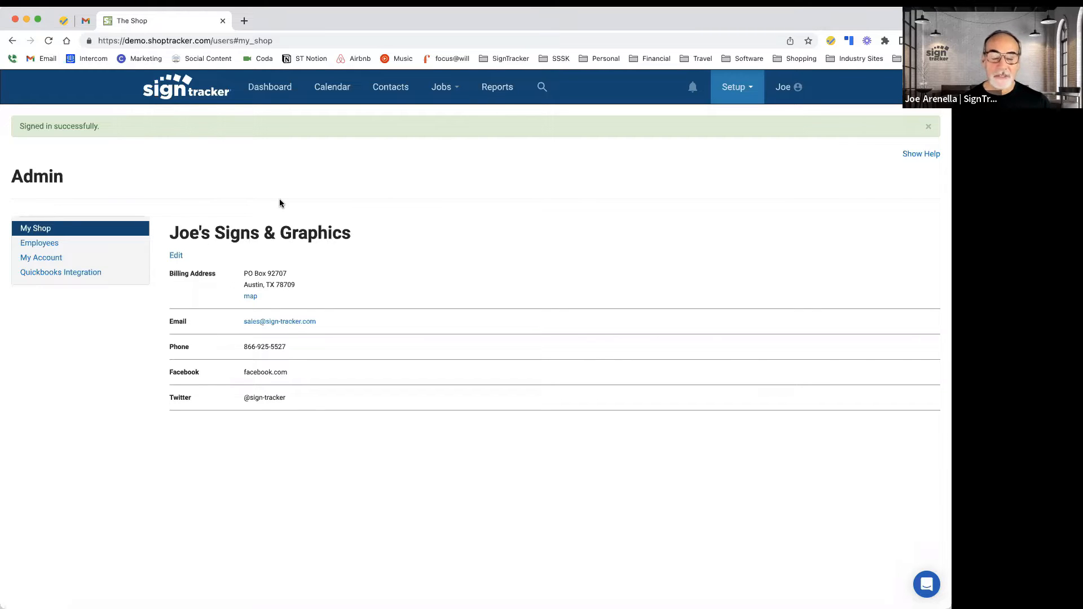
Step: Open the Dashboard and examine the Jobs Overview chart and the My Jobs list
{"action": "left_click", "coordinate": [272, 92]}
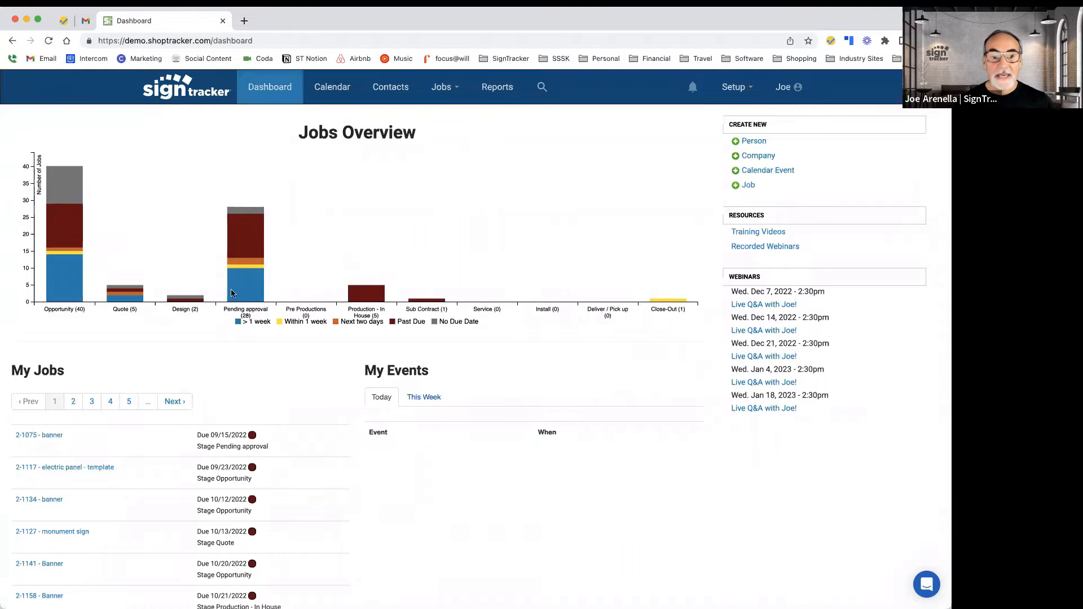
{"action": "mouse_move", "coordinate": [243, 294]}
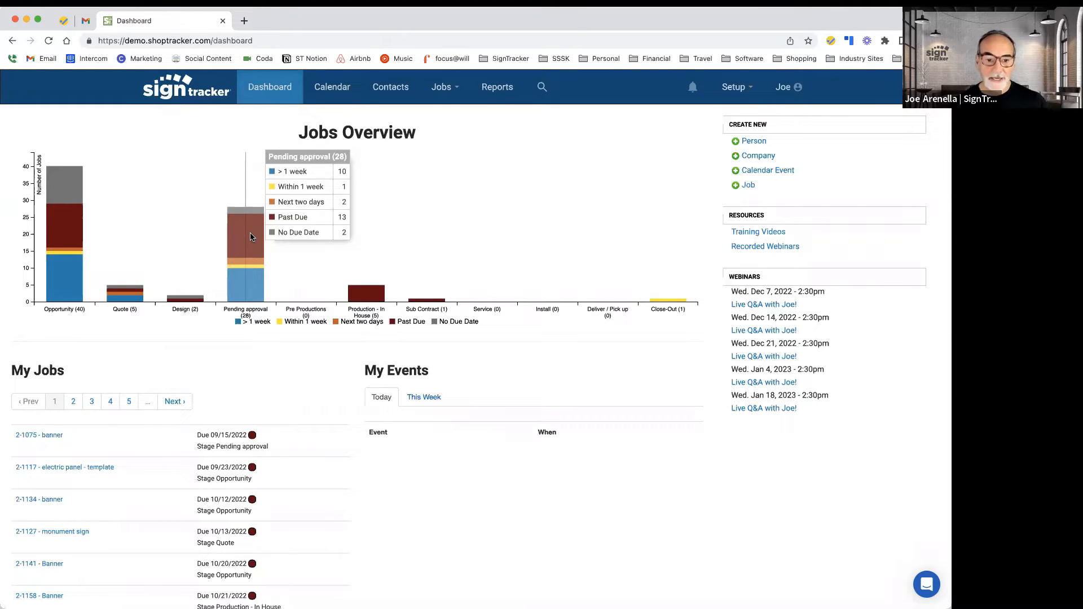
{"action": "scroll", "coordinate": [121, 475], "scroll_direction": "down", "scroll_amount": 1}
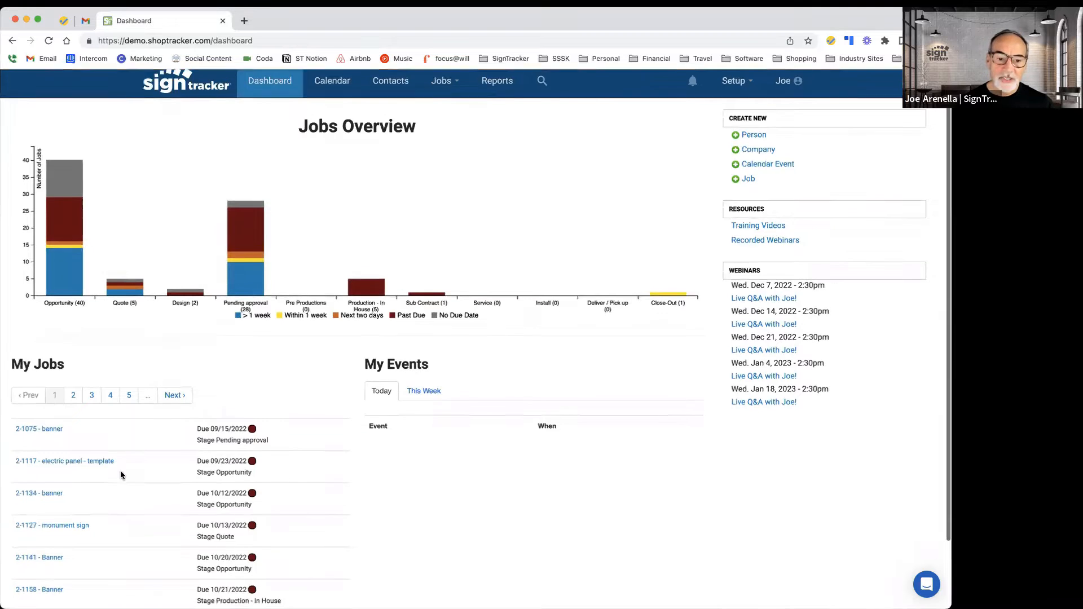
{"action": "scroll", "coordinate": [121, 475], "scroll_direction": "down", "scroll_amount": 5}
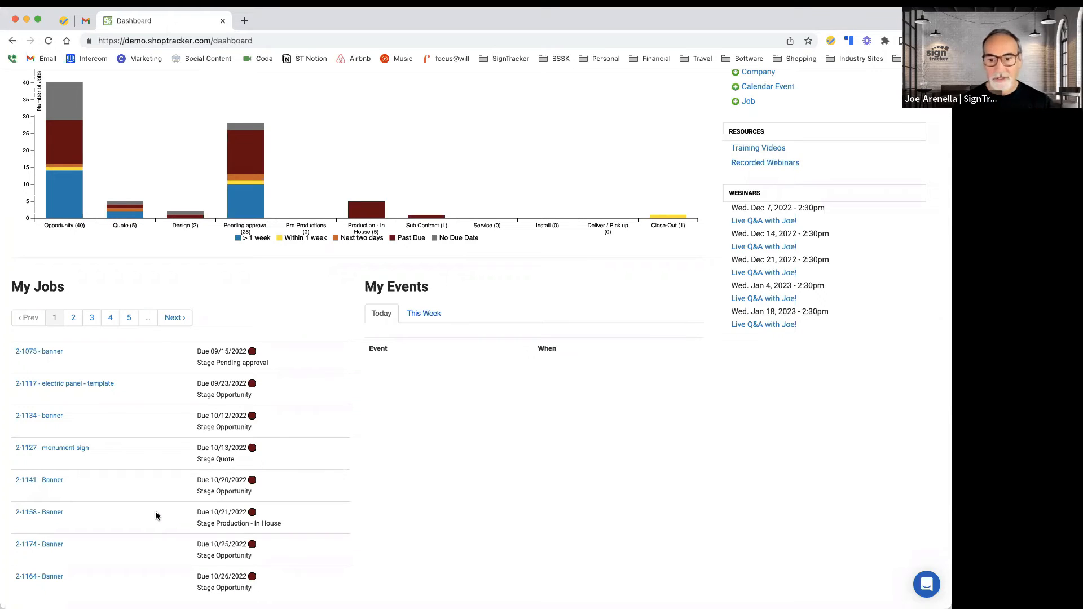
{"action": "scroll", "coordinate": [175, 482], "scroll_direction": "up", "scroll_amount": 1}
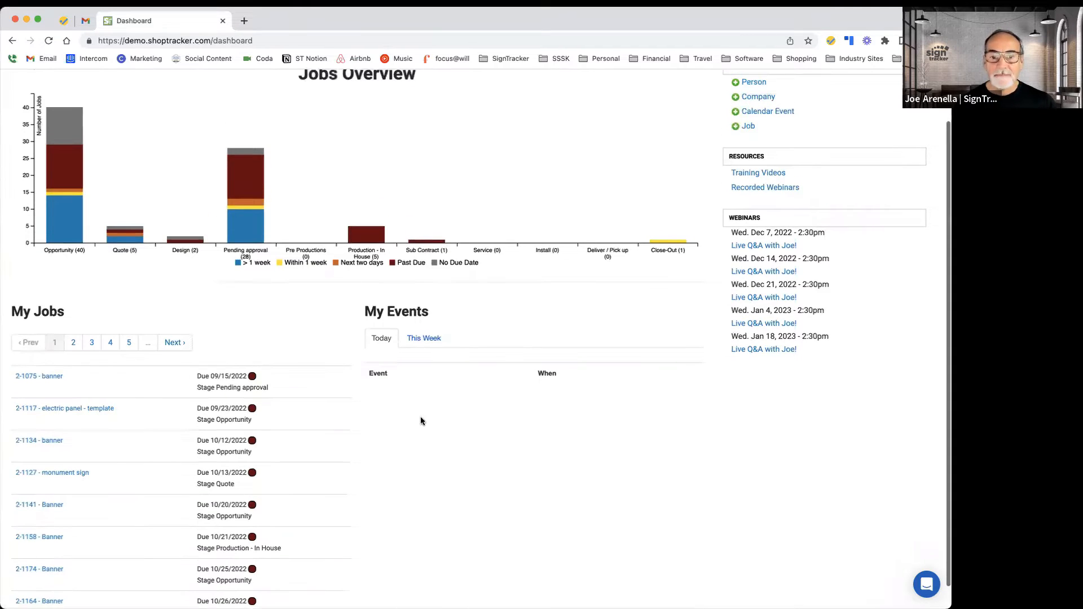
Step: Show this week's events in the My Events panel of the dashboard
{"action": "left_click", "coordinate": [426, 339]}
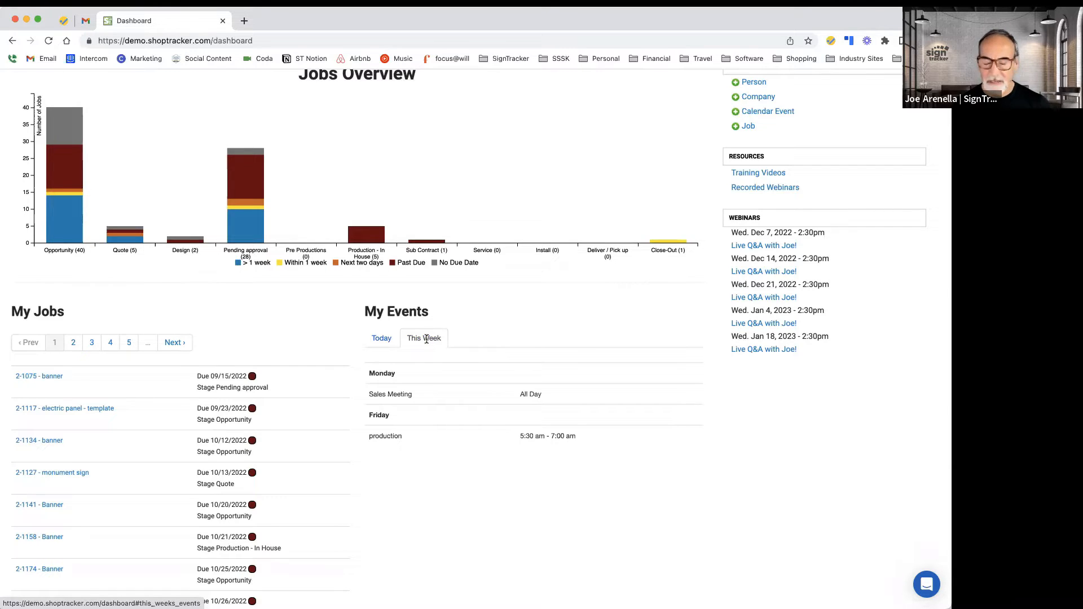
{"action": "scroll", "coordinate": [427, 339], "scroll_direction": "up", "scroll_amount": 2}
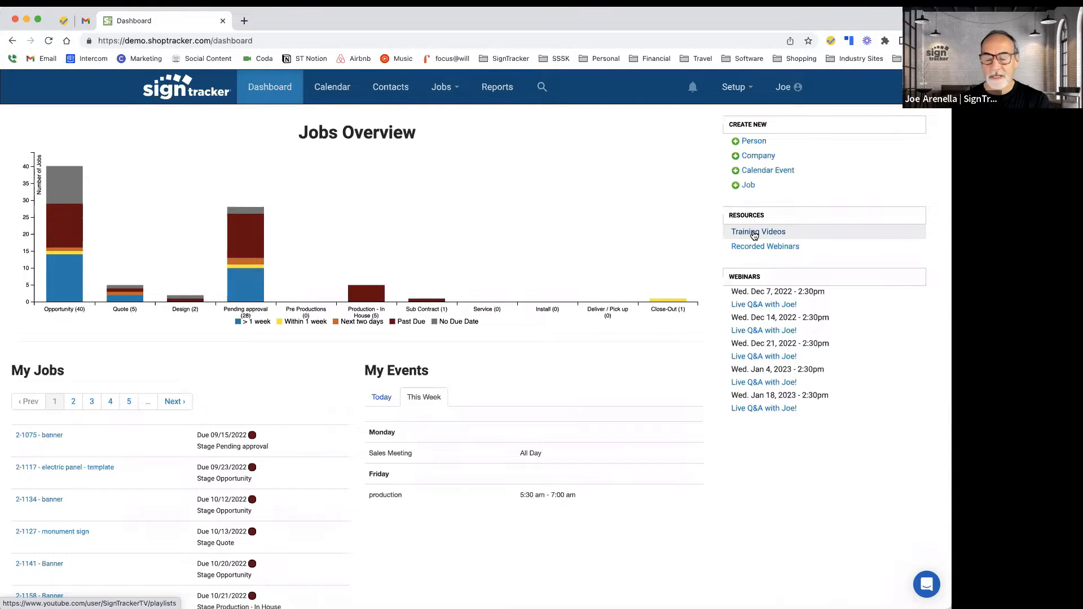
{"action": "scroll", "coordinate": [754, 235], "scroll_direction": "down", "scroll_amount": 1}
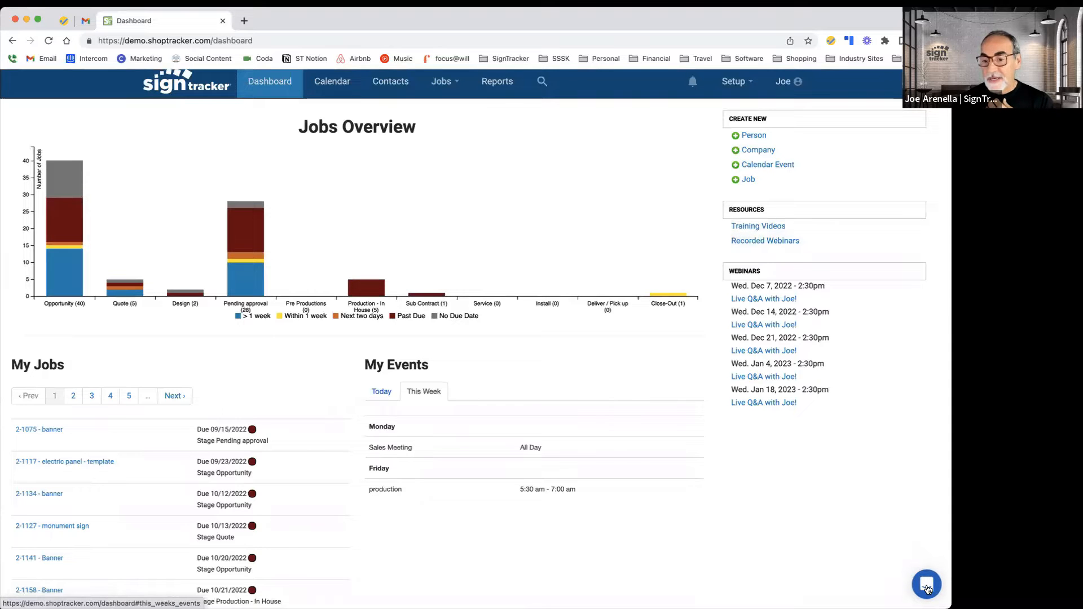
{"action": "scroll", "coordinate": [829, 557], "scroll_direction": "up", "scroll_amount": 1}
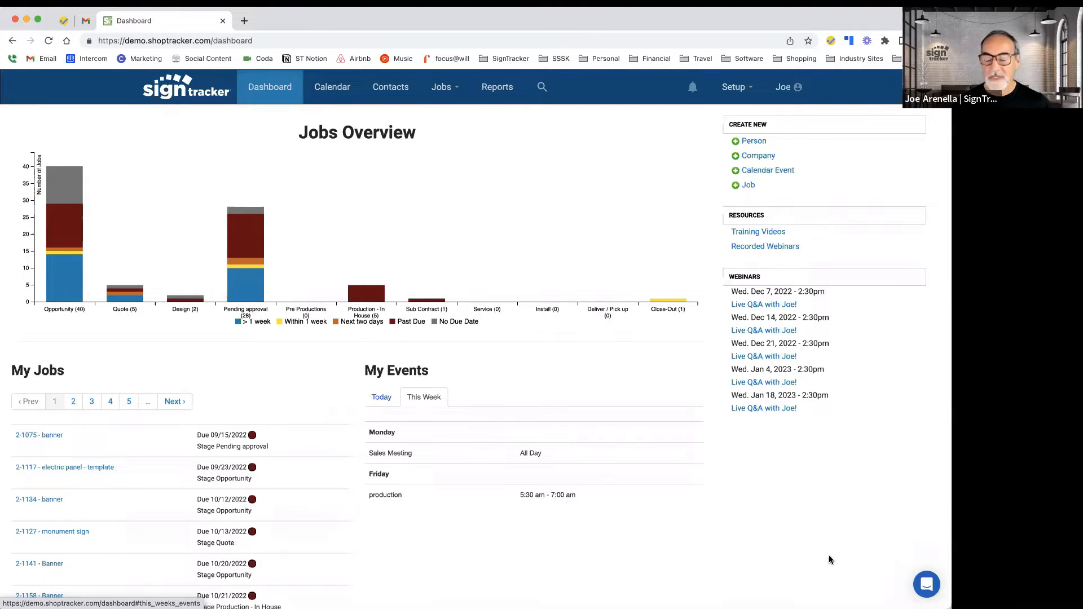
Step: Open the help chat widget and close it again
{"action": "left_click", "coordinate": [927, 585]}
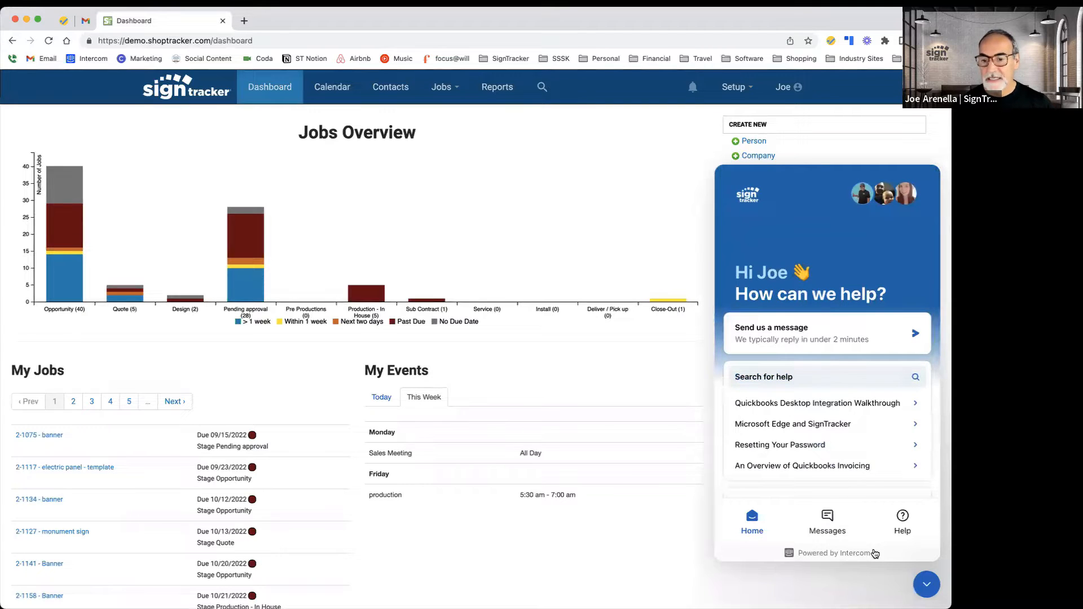
{"action": "left_click", "coordinate": [927, 587]}
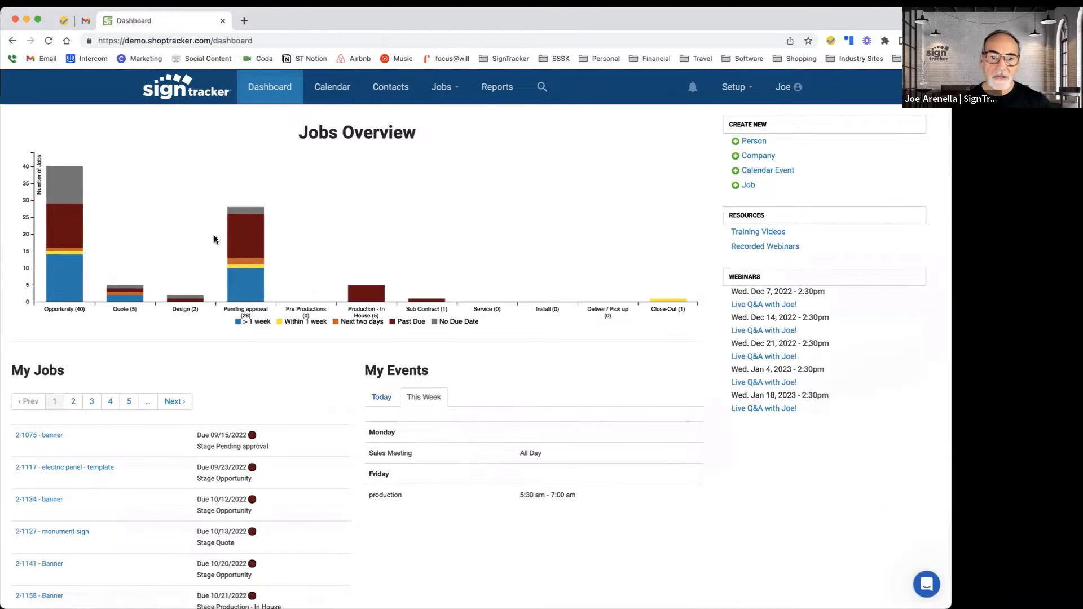
Step: Open the Calendar and move job #2-1157 Banner from Thursday December 29 to Tuesday December 27
{"action": "left_click", "coordinate": [331, 88]}
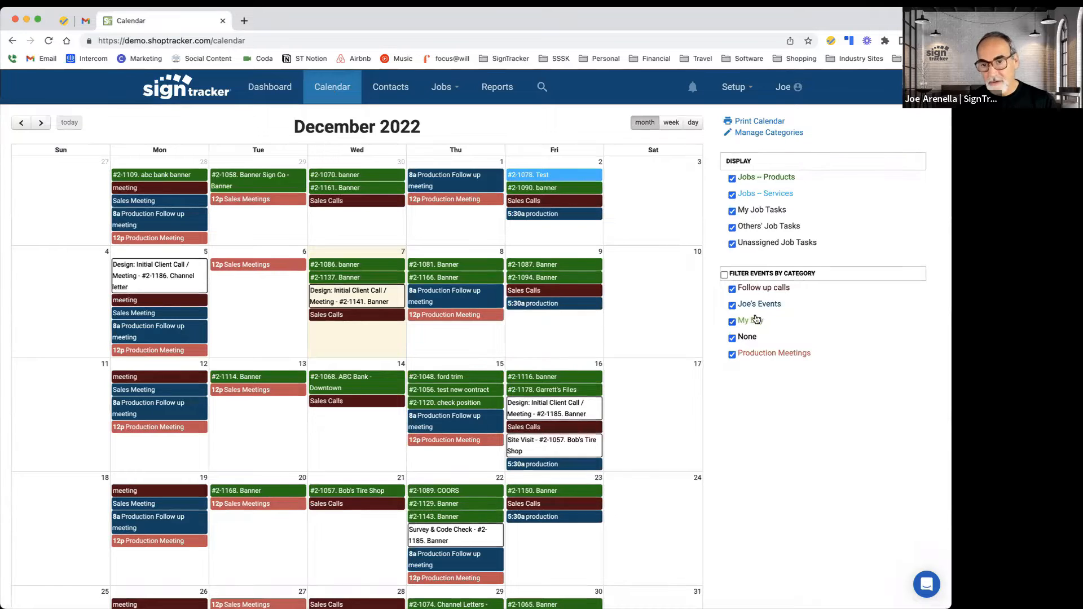
{"action": "scroll", "coordinate": [478, 269], "scroll_direction": "down", "scroll_amount": 3}
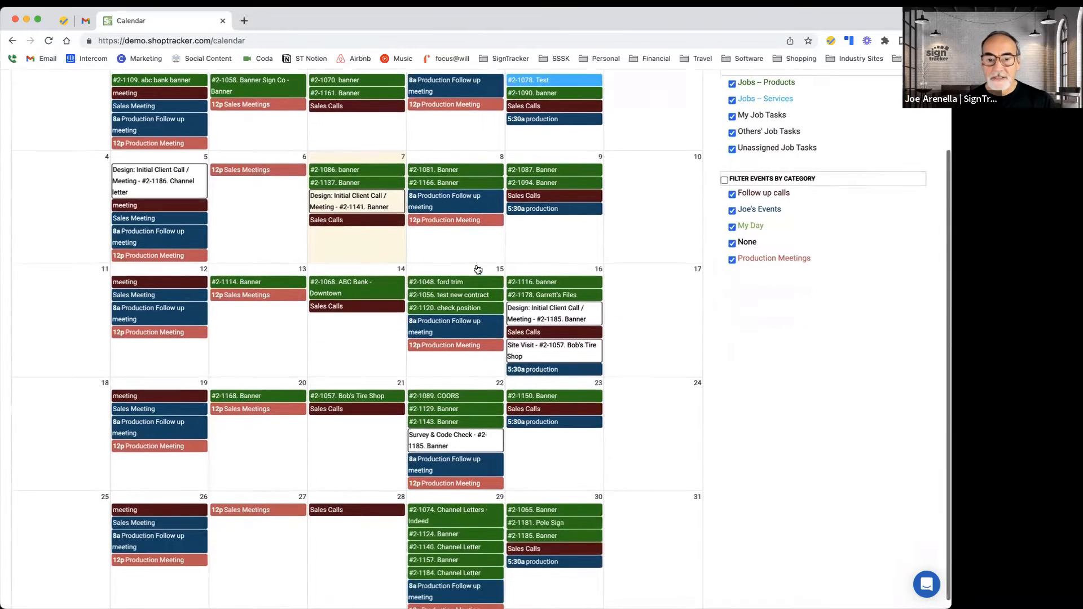
{"action": "scroll", "coordinate": [478, 269], "scroll_direction": "down", "scroll_amount": 1}
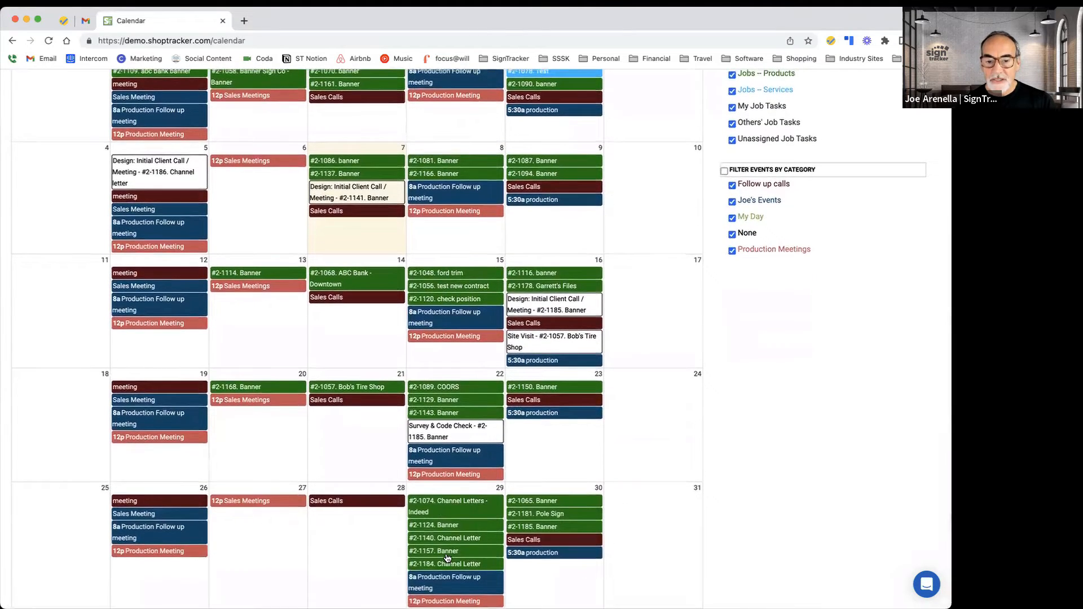
{"action": "left_click_drag", "start_coordinate": [448, 557], "coordinate": [255, 573]}
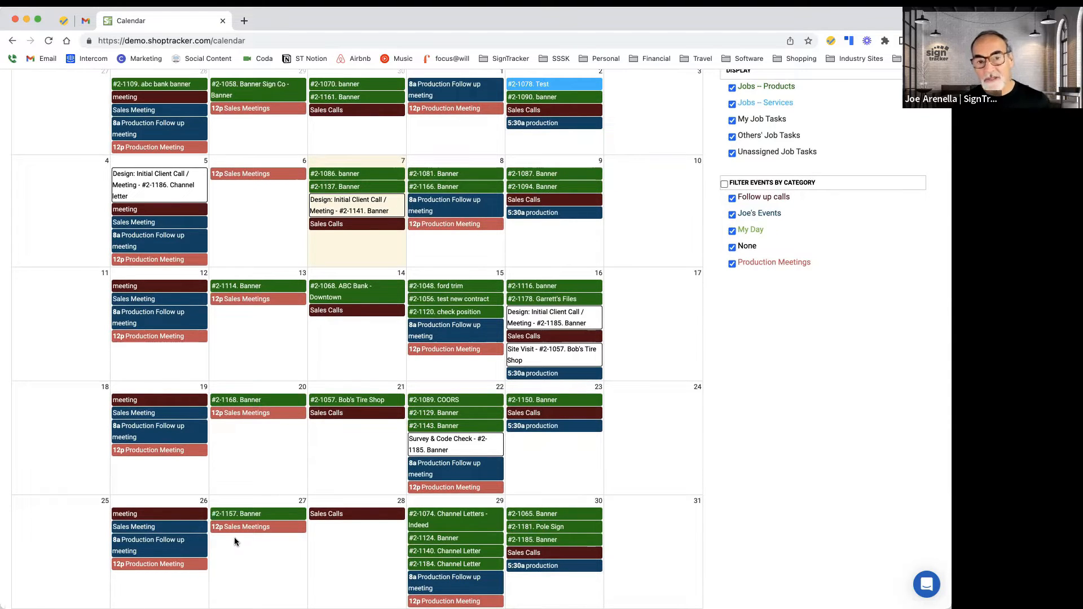
{"action": "scroll", "coordinate": [234, 542], "scroll_direction": "up", "scroll_amount": 3}
{"action": "scroll", "coordinate": [235, 537], "scroll_direction": "up", "scroll_amount": 1}
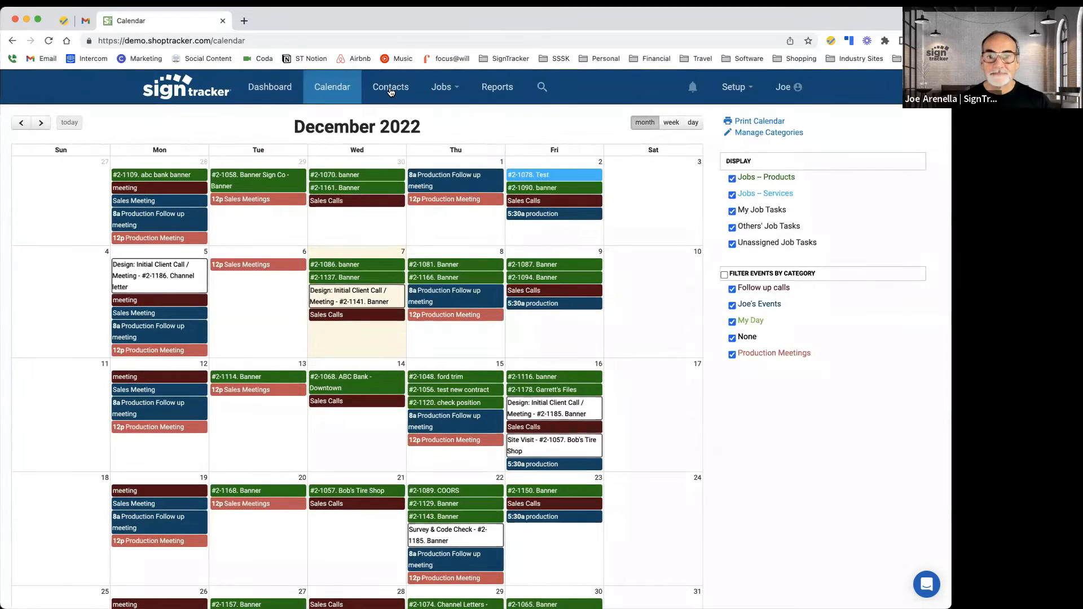
Step: Open Contacts and view the Upload contacts from a CSV dialog, then close it
{"action": "left_click", "coordinate": [391, 88]}
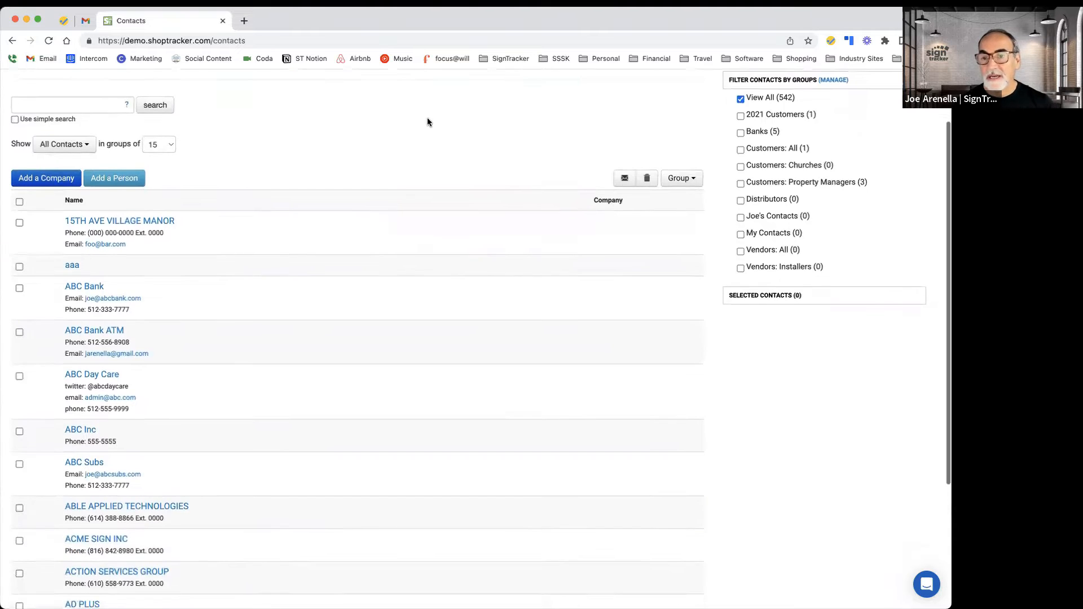
{"action": "left_click", "coordinate": [756, 125]}
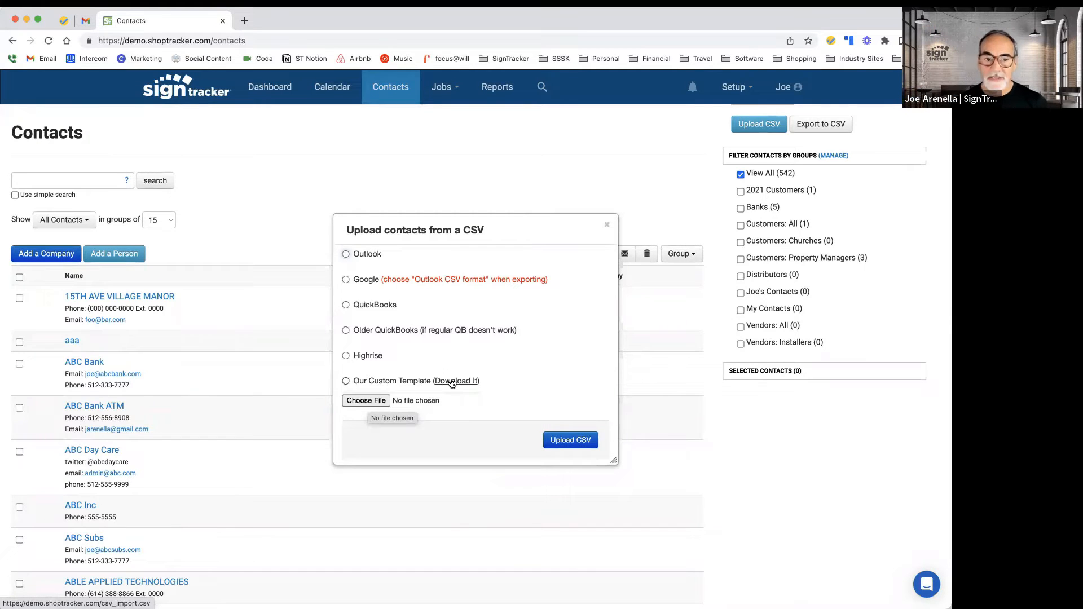
{"action": "left_click", "coordinate": [607, 225]}
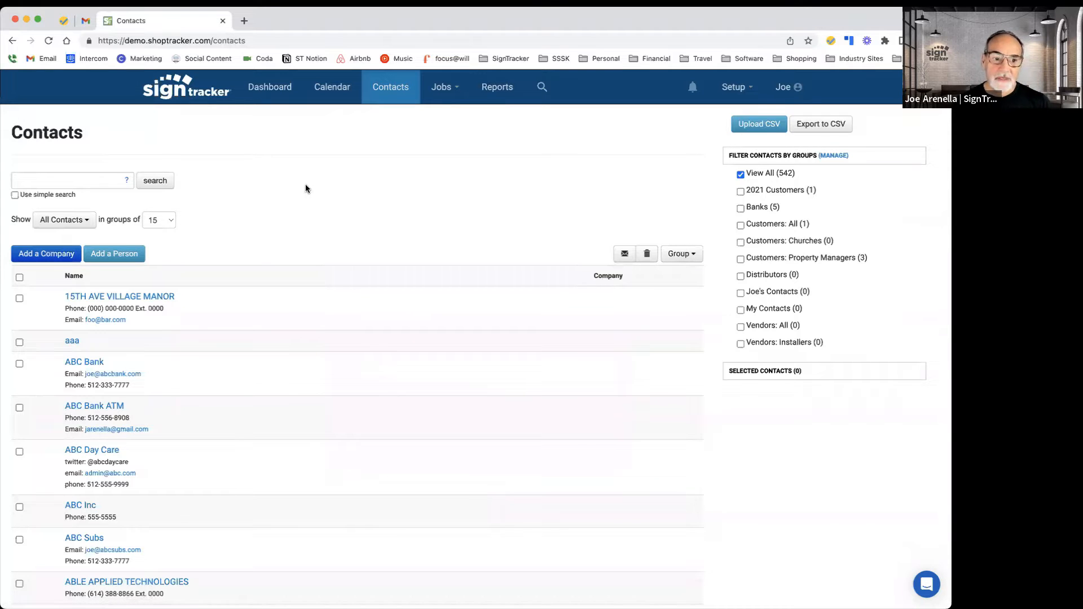
Step: Search the contacts for "aly" and open the Alyson Design company record
{"action": "left_click", "coordinate": [95, 182]}
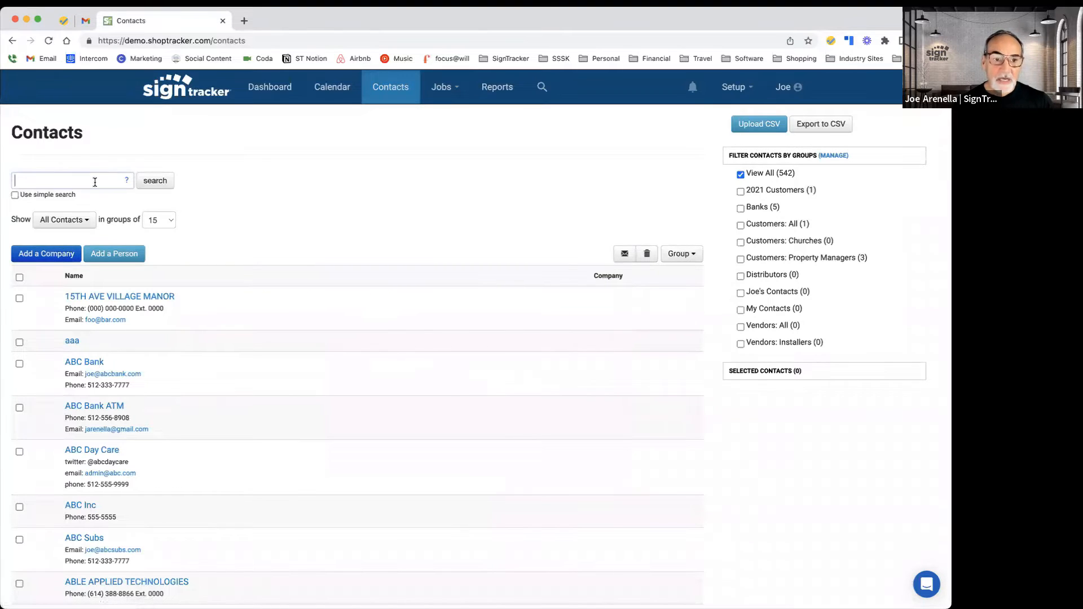
{"action": "type", "text": "al"}
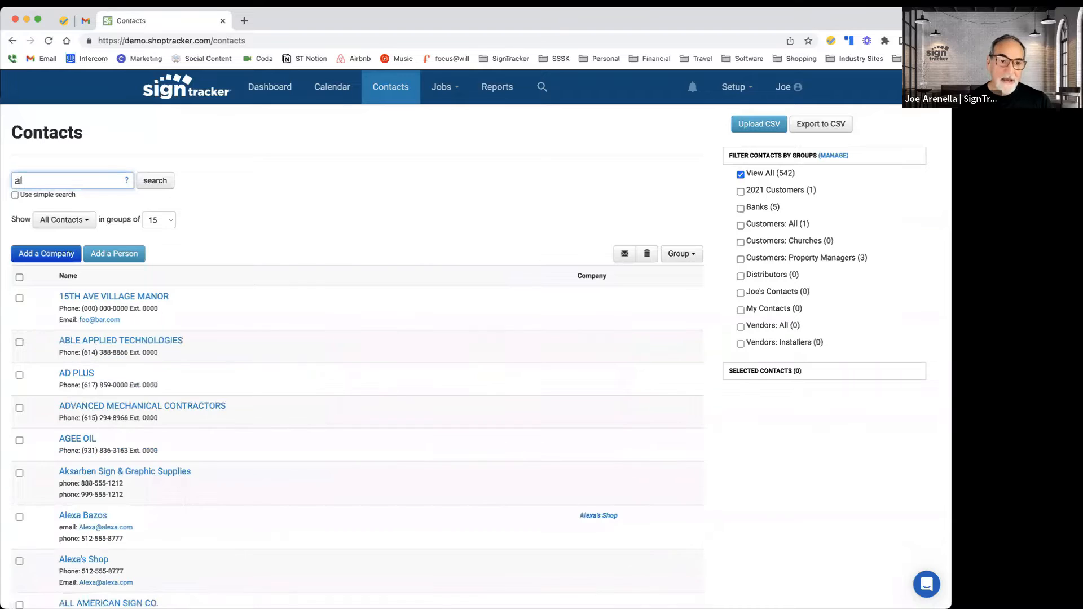
{"action": "type", "text": "y"}
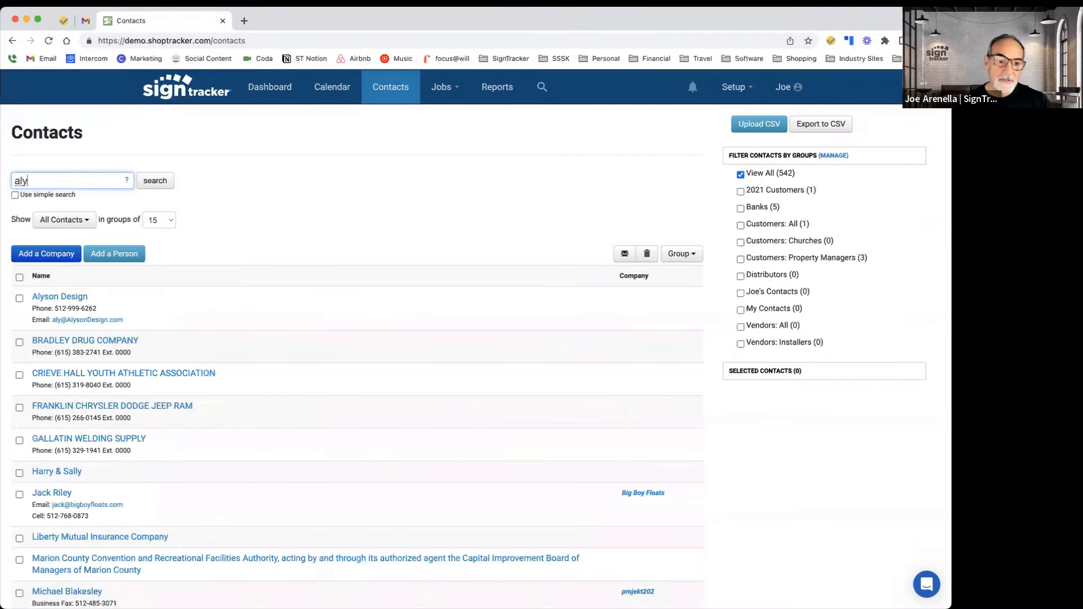
{"action": "left_click", "coordinate": [72, 299]}
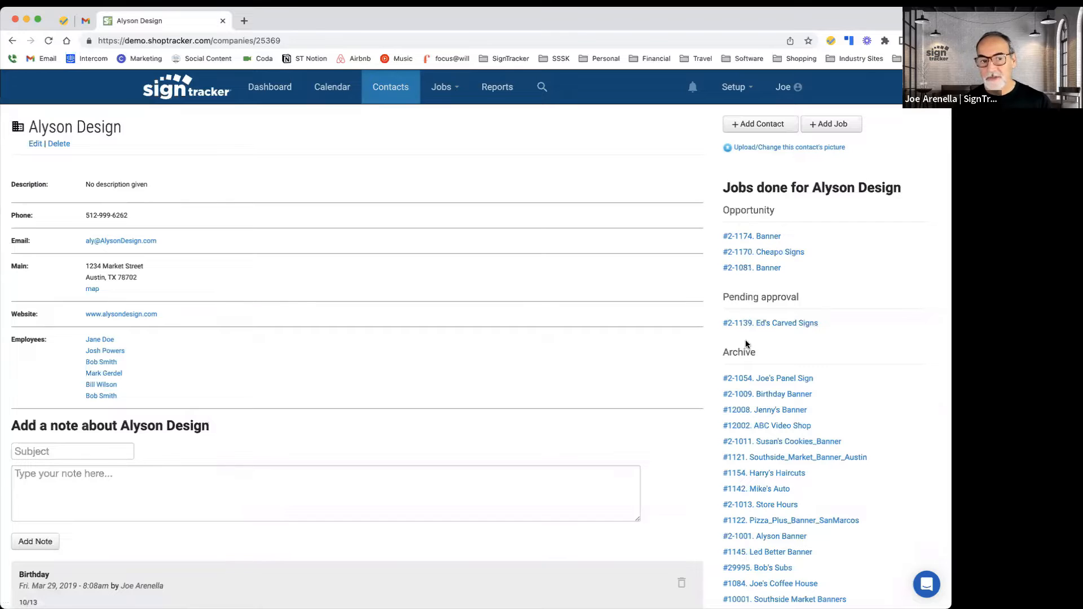
Step: Open the second employee listed under Alyson Design to view that person's contact page
{"action": "scroll", "coordinate": [746, 345], "scroll_direction": "down", "scroll_amount": 4}
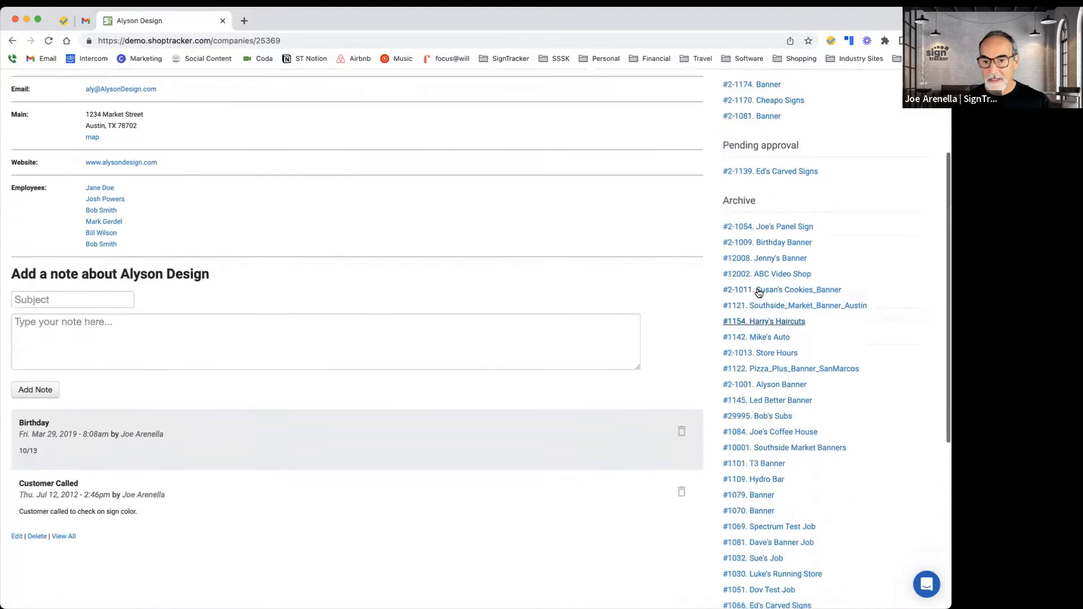
{"action": "scroll", "coordinate": [760, 370], "scroll_direction": "up", "scroll_amount": 4}
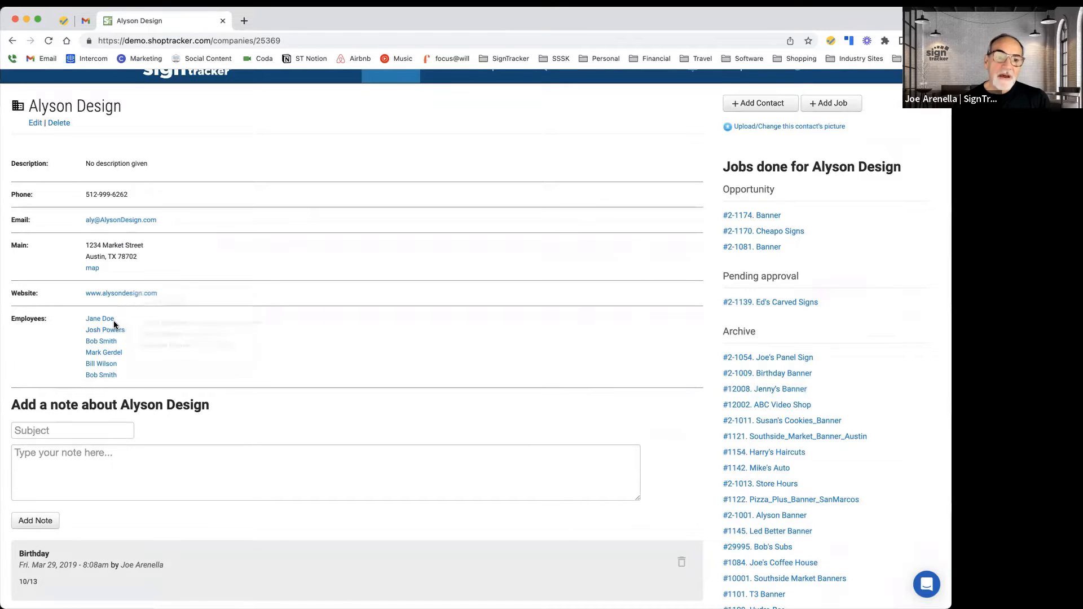
{"action": "mouse_move", "coordinate": [105, 334]}
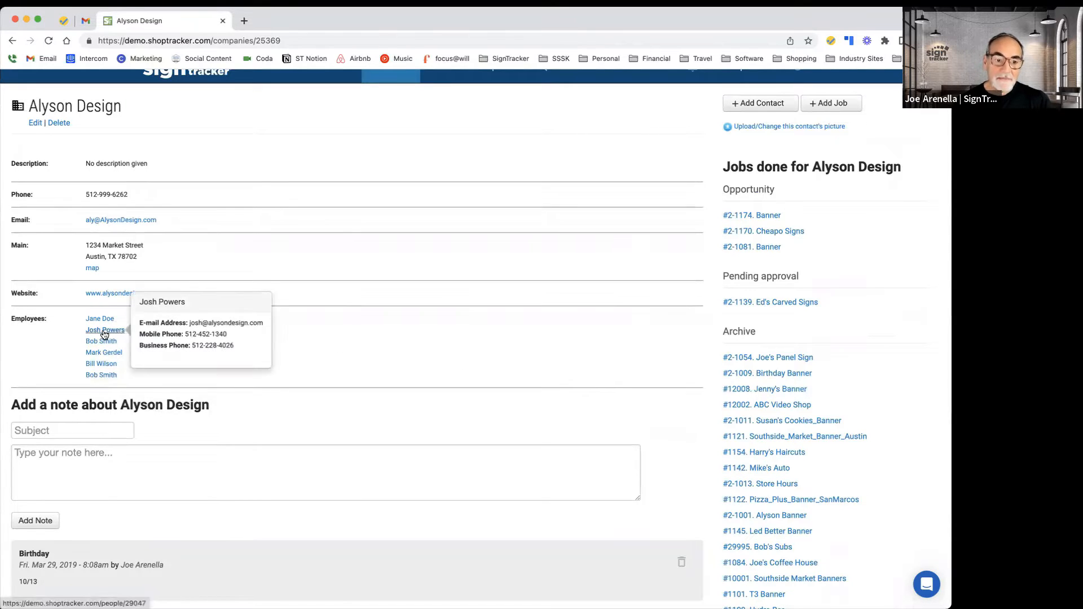
{"action": "left_click", "coordinate": [105, 330]}
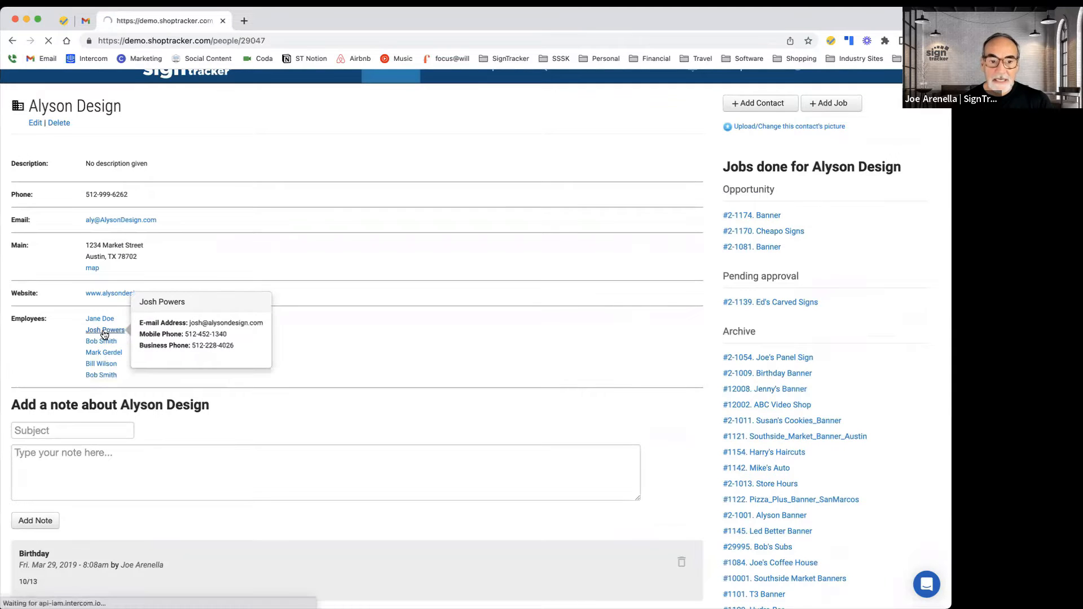
Step: Scroll through the person's notes and list of jobs done for them
{"action": "scroll", "coordinate": [801, 375], "scroll_direction": "down", "scroll_amount": 3}
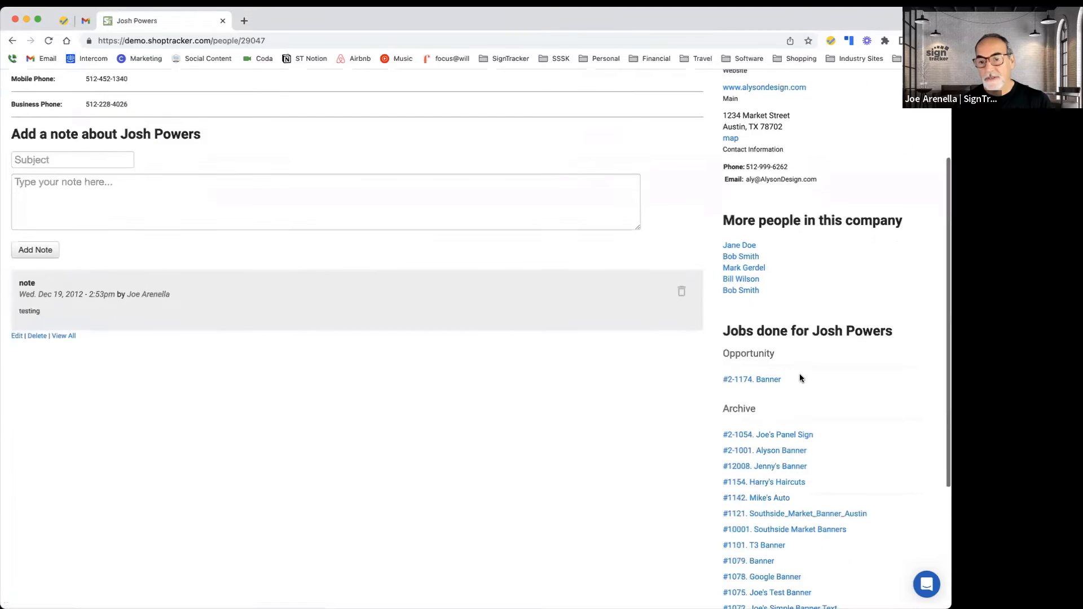
{"action": "scroll", "coordinate": [825, 377], "scroll_direction": "down", "scroll_amount": 2}
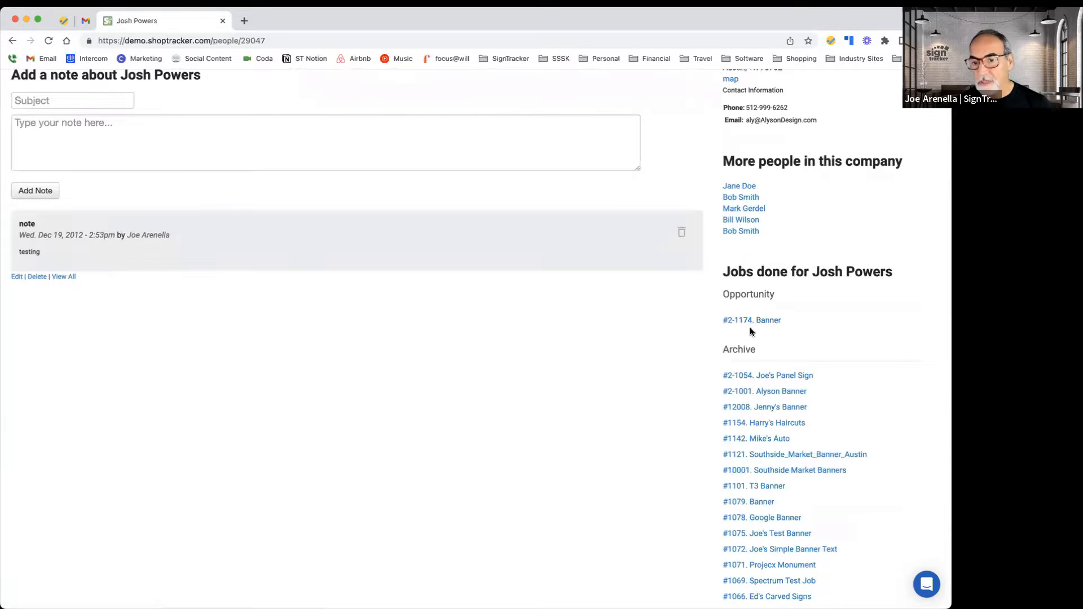
{"action": "scroll", "coordinate": [759, 345], "scroll_direction": "down", "scroll_amount": 2}
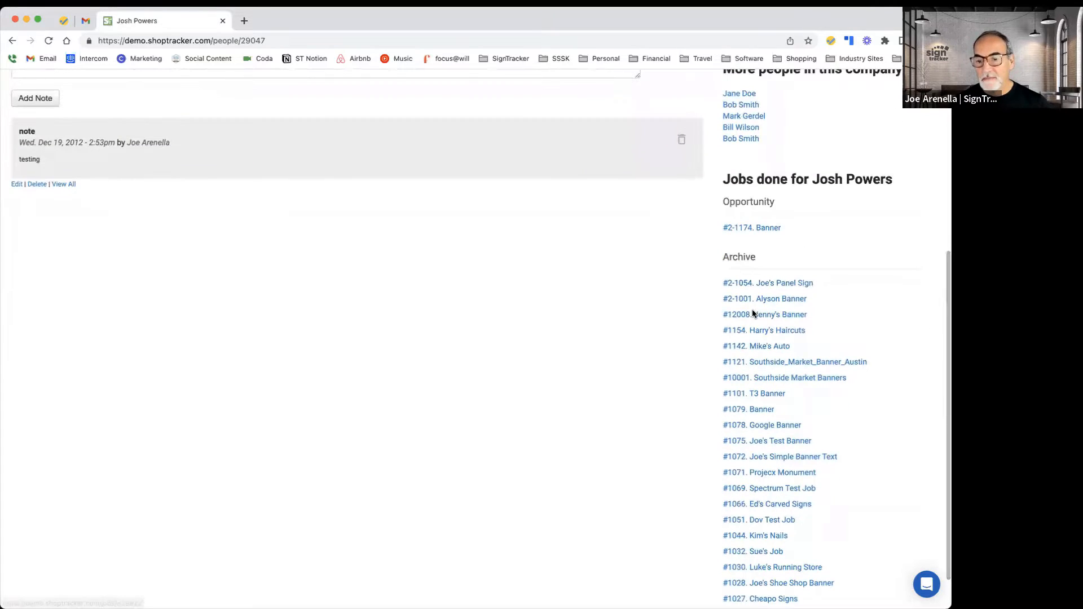
{"action": "scroll", "coordinate": [756, 322], "scroll_direction": "down", "scroll_amount": 1}
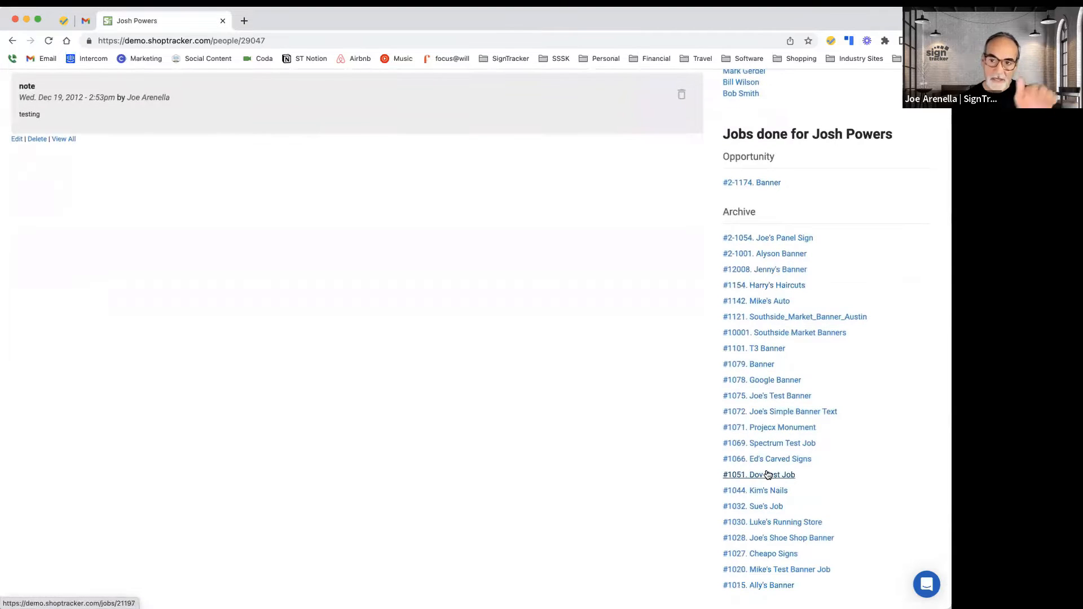
{"action": "scroll", "coordinate": [768, 475], "scroll_direction": "up", "scroll_amount": 6}
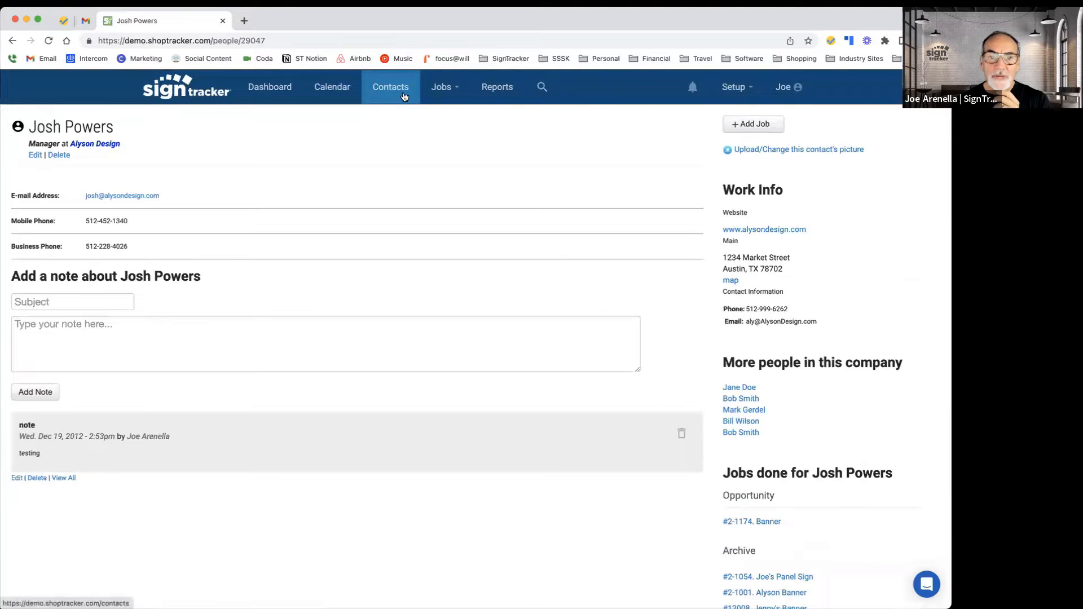
Step: Open the Job List and search the jobs for "big b"
{"action": "left_click", "coordinate": [456, 89]}
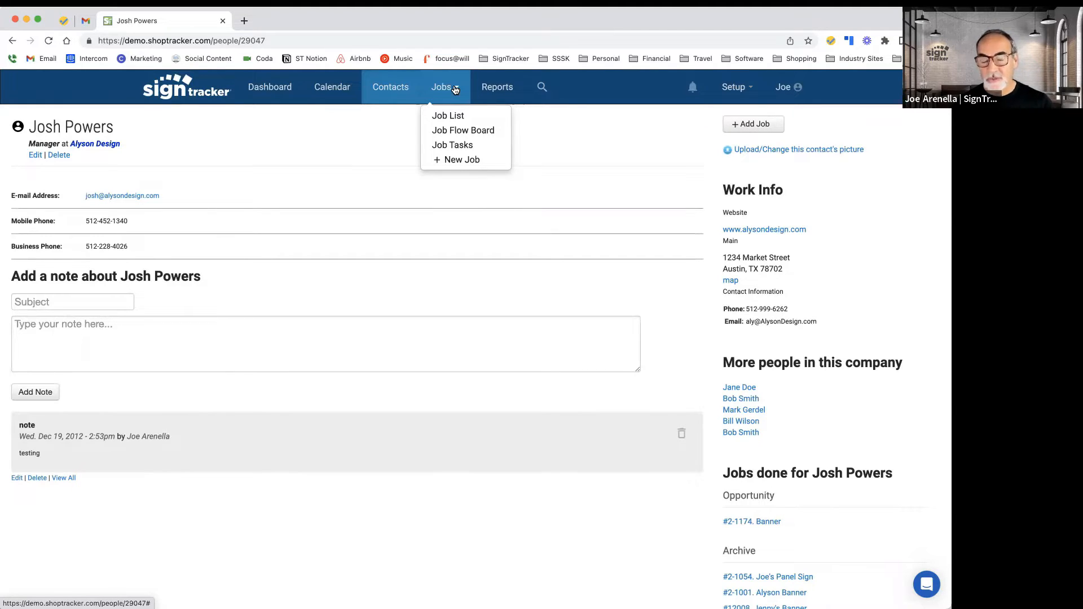
{"action": "left_click", "coordinate": [455, 121]}
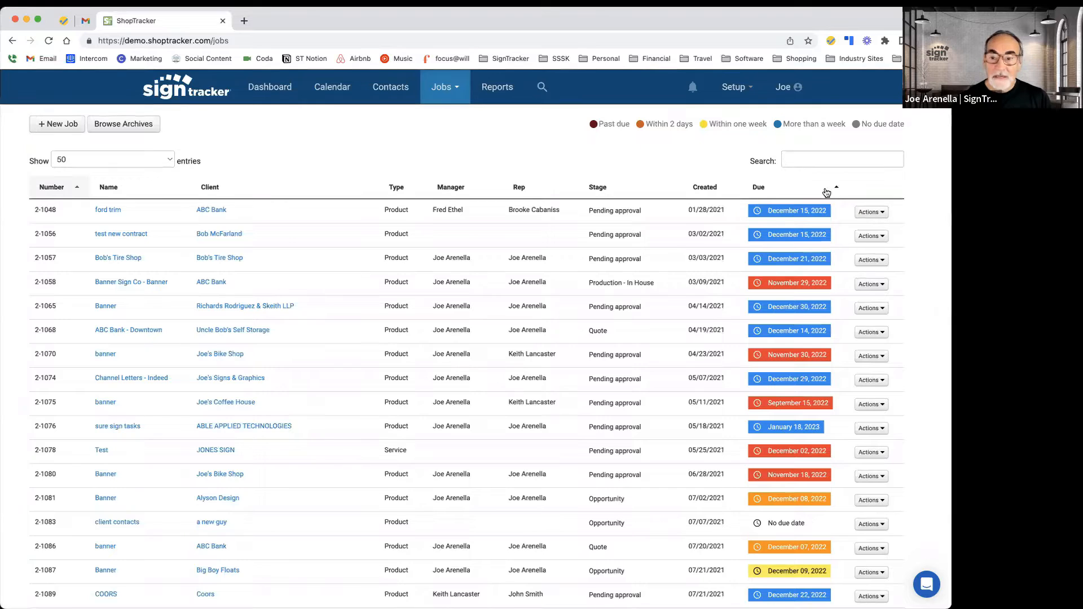
{"action": "left_click", "coordinate": [814, 159]}
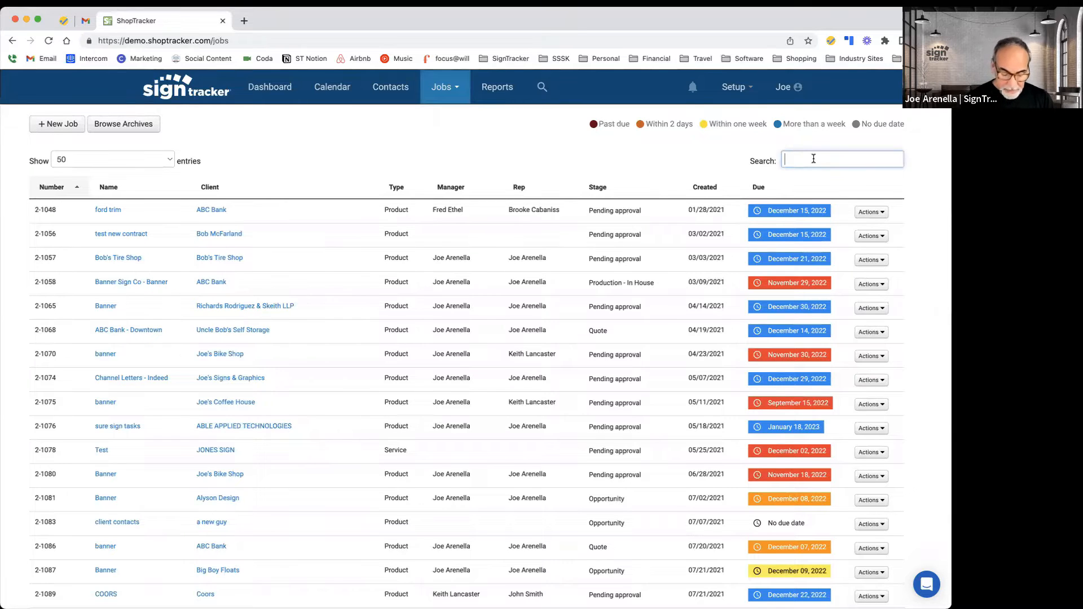
{"action": "type", "text": "big b"}
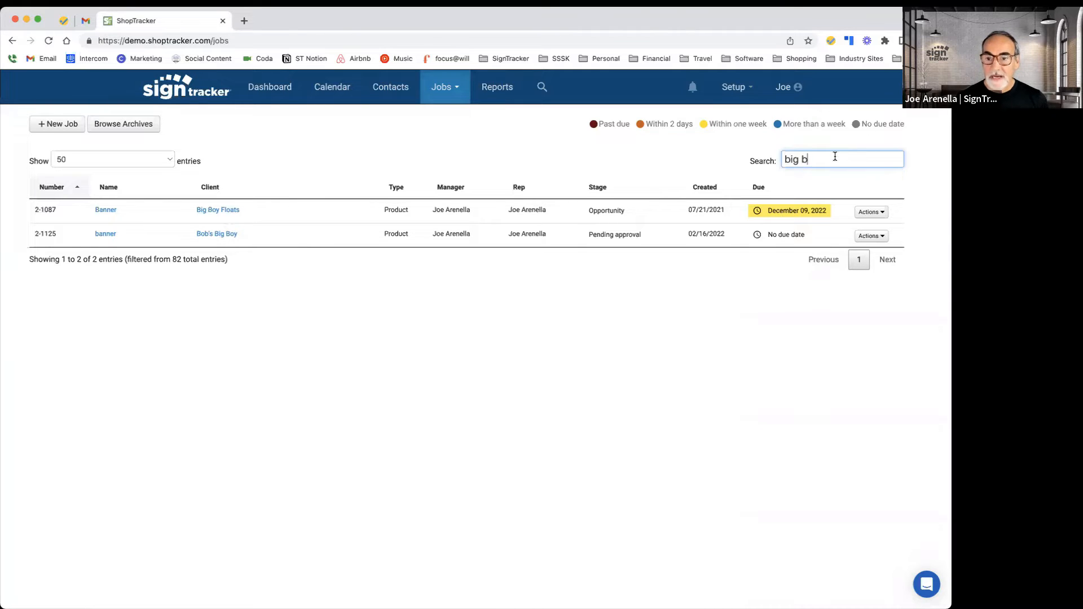
Step: Set the due dates of jobs 2-1087 and 2-1125 to December 14, 2022 and December 23, 2022
{"action": "left_click", "coordinate": [779, 216]}
{"action": "left_click", "coordinate": [838, 308]}
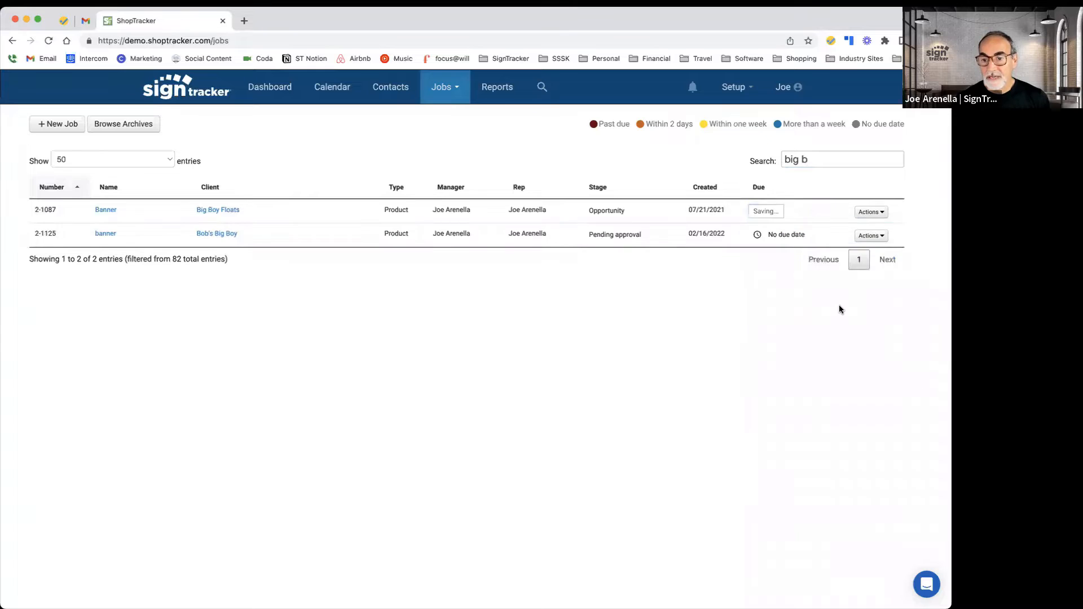
{"action": "left_click", "coordinate": [781, 236]}
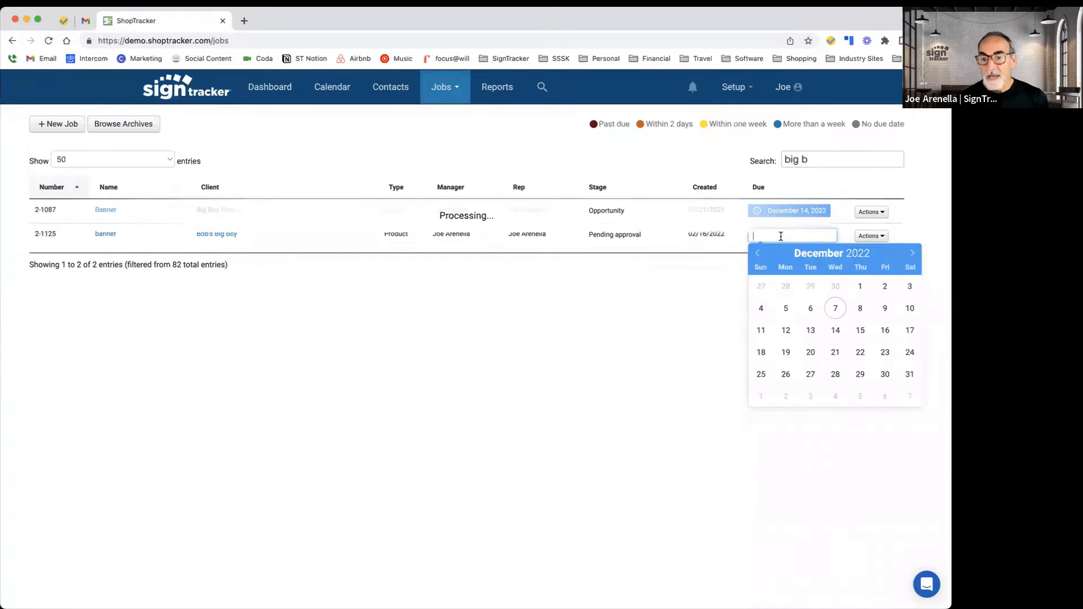
{"action": "left_click", "coordinate": [883, 351]}
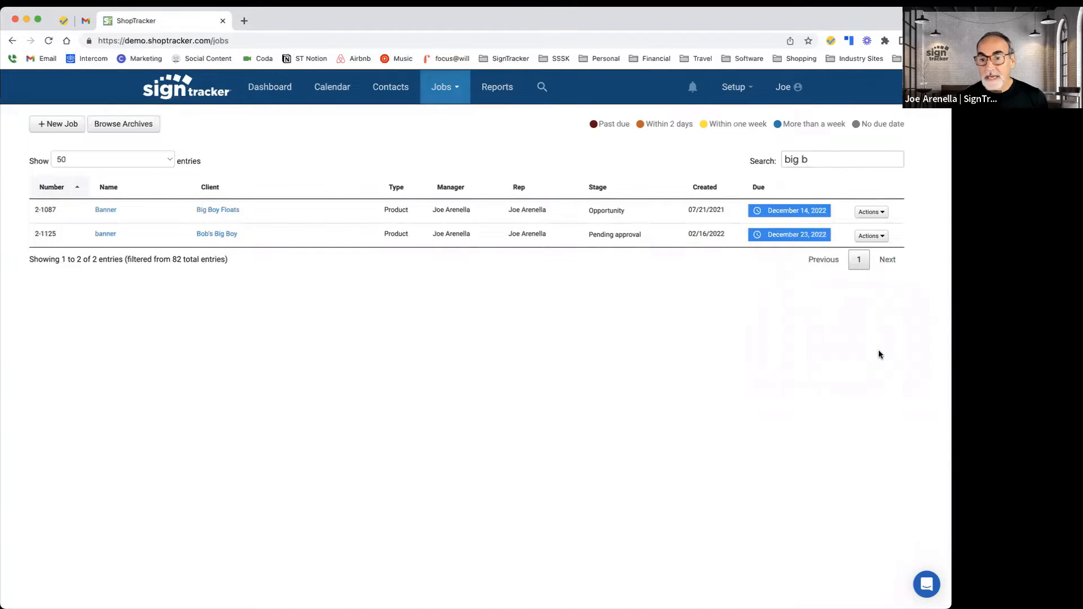
Step: Change the stage of job 2-1087 to Pending approval
{"action": "left_click", "coordinate": [619, 217]}
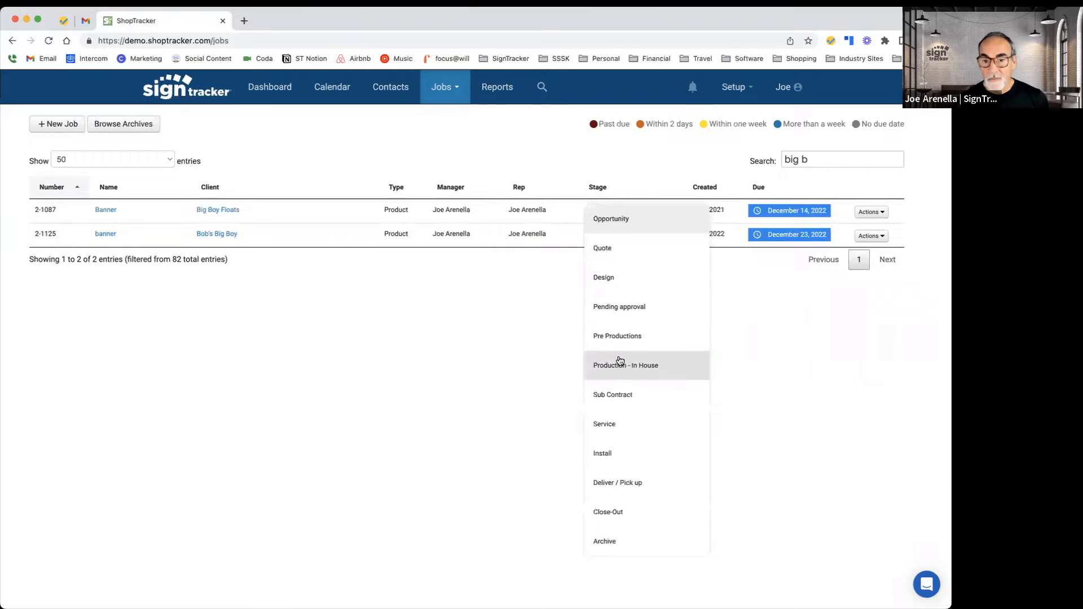
{"action": "left_click", "coordinate": [624, 307]}
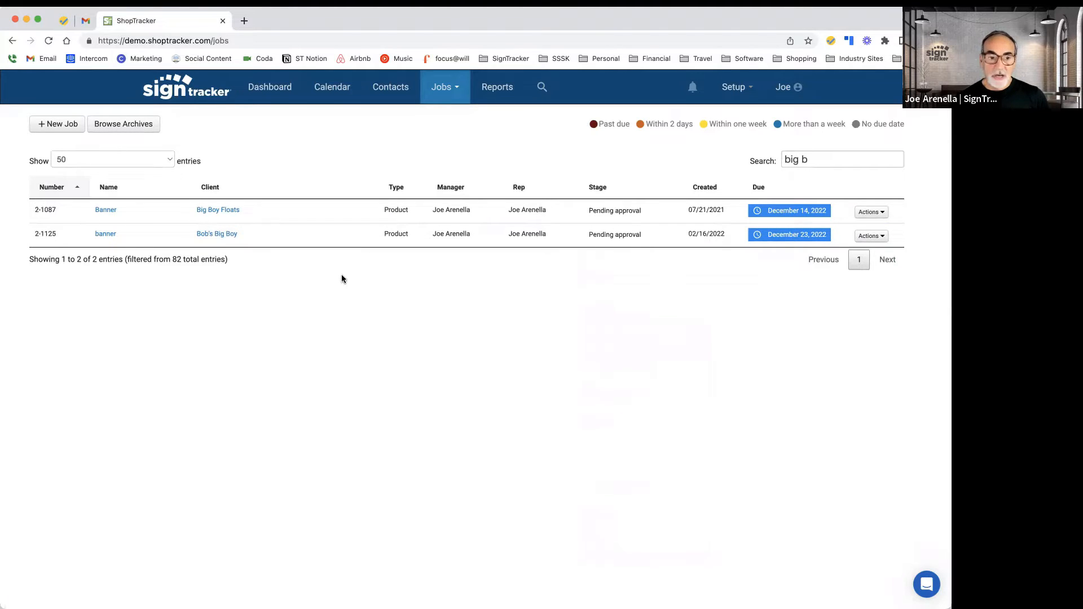
Step: Open job 2-1087 in a new tab, clear the job search, and review the job's overview before closing its tab
{"action": "left_click", "coordinate": [106, 209], "text": "super"}
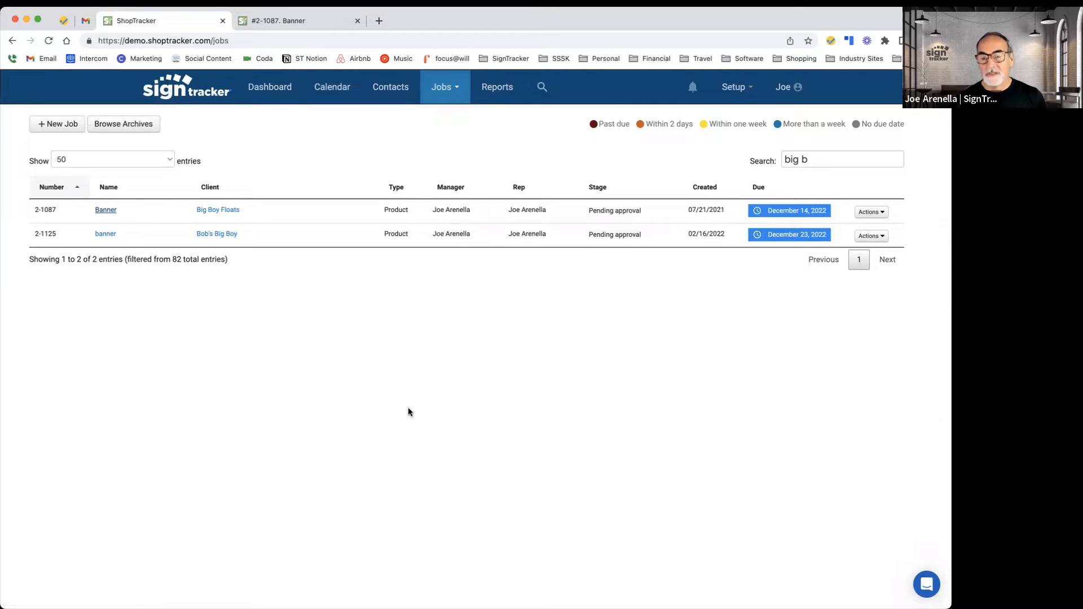
{"action": "left_click_drag", "start_coordinate": [816, 163], "coordinate": [781, 159]}
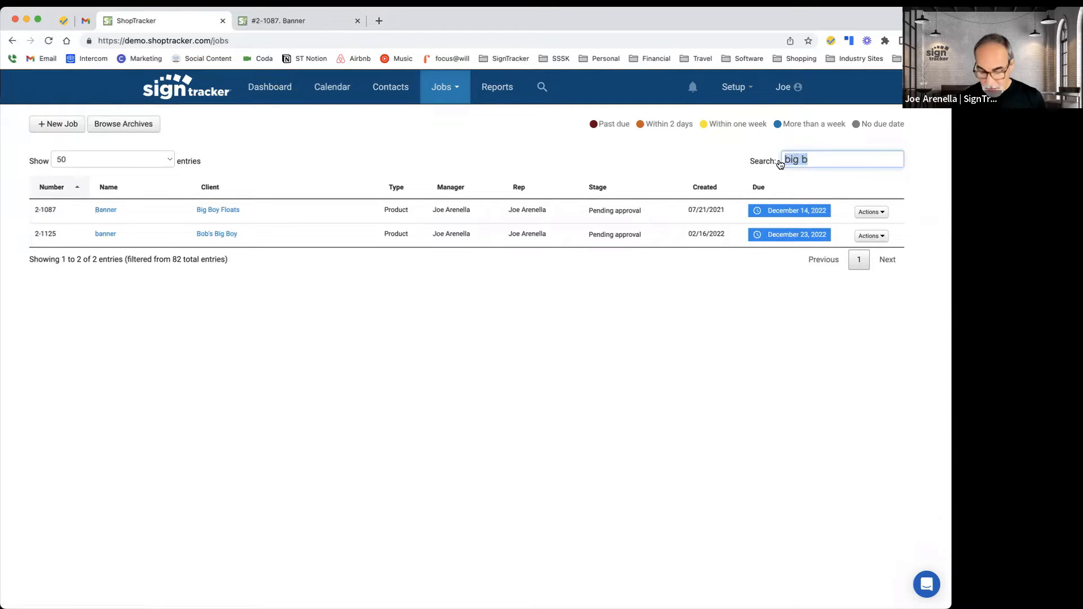
{"action": "key", "text": "BackSpace"}
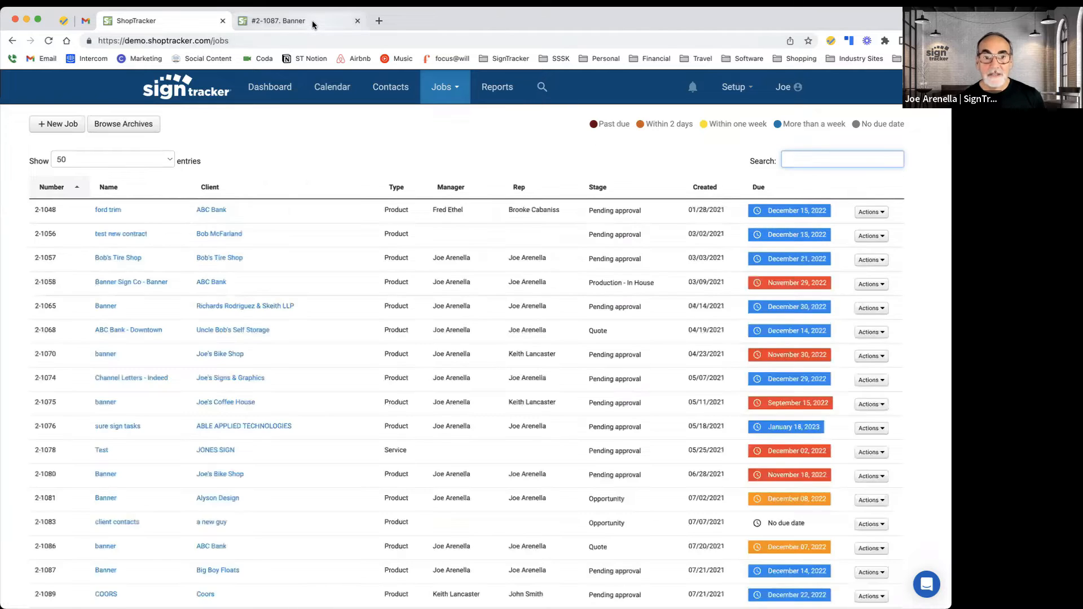
{"action": "left_click", "coordinate": [313, 25]}
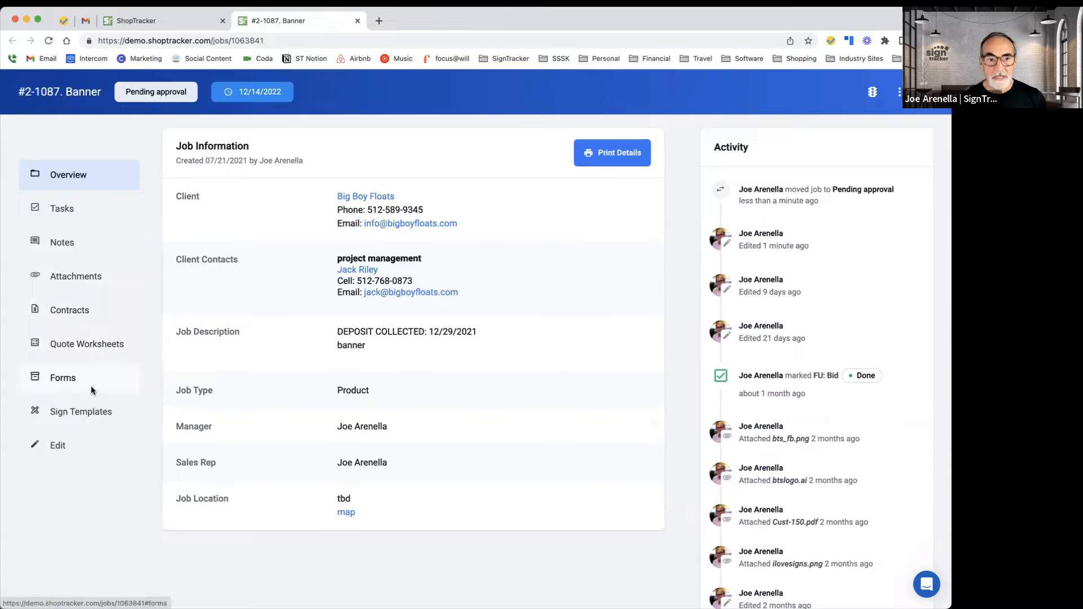
{"action": "left_click", "coordinate": [357, 22]}
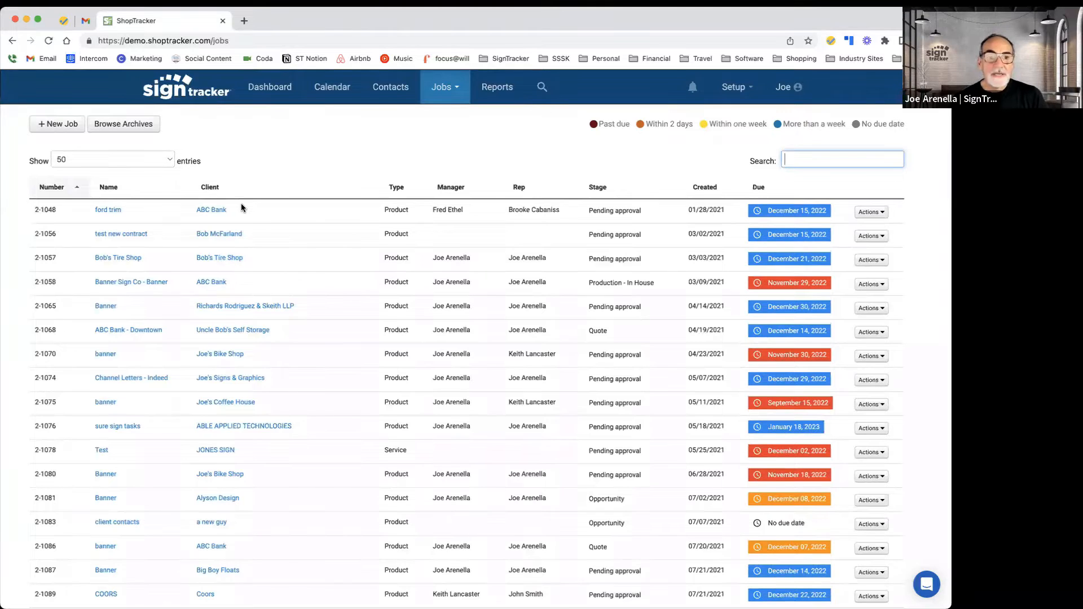
Step: Start a new job and name it "Site Sign"
{"action": "left_click", "coordinate": [457, 92]}
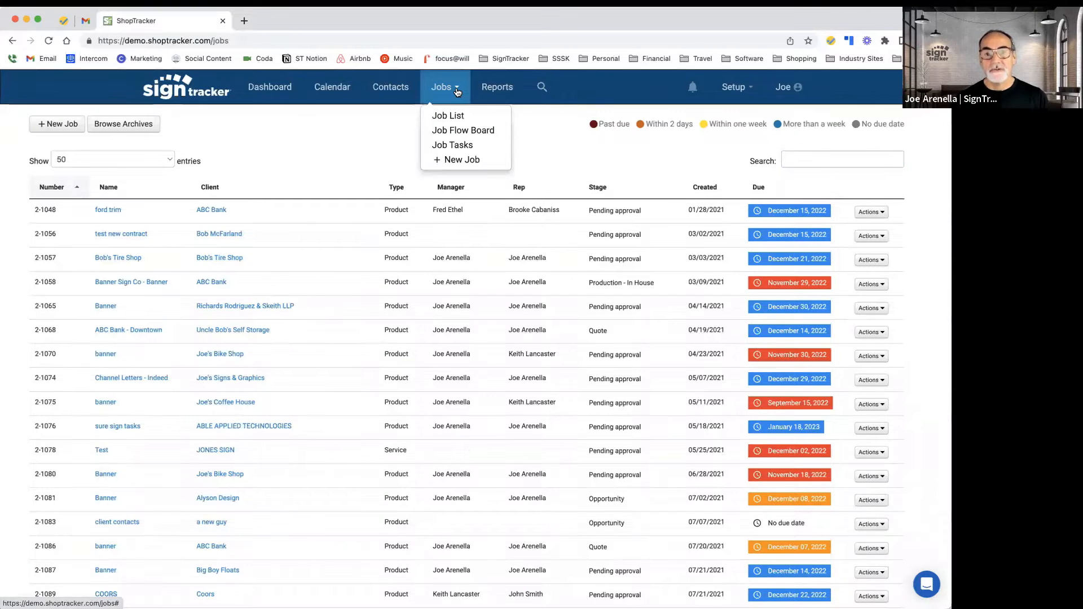
{"action": "left_click", "coordinate": [455, 162], "text": "super"}
{"action": "left_click", "coordinate": [300, 23]}
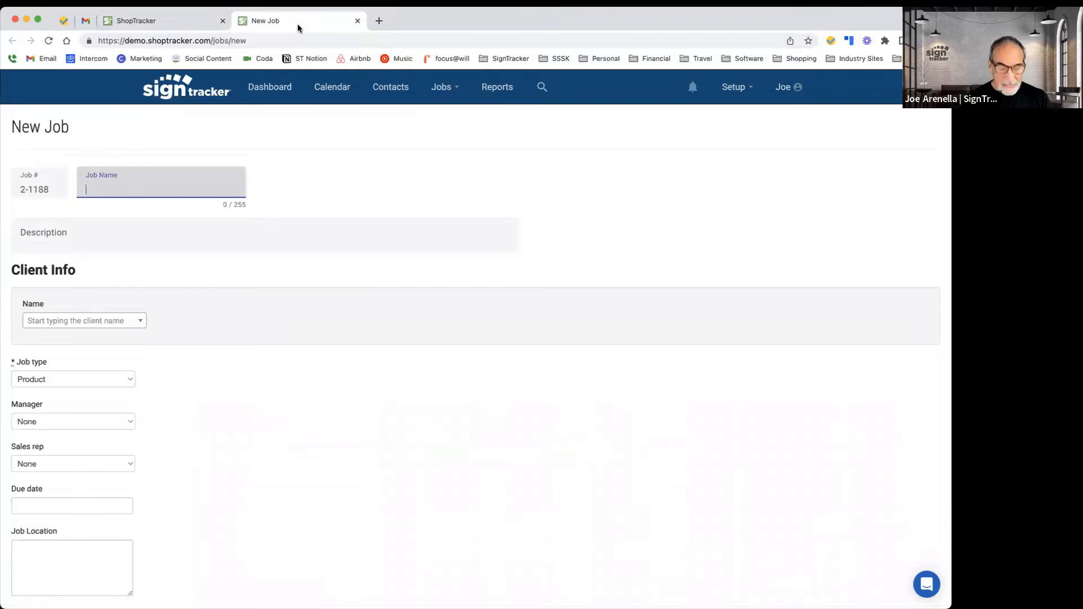
{"action": "type", "text": "Site"}
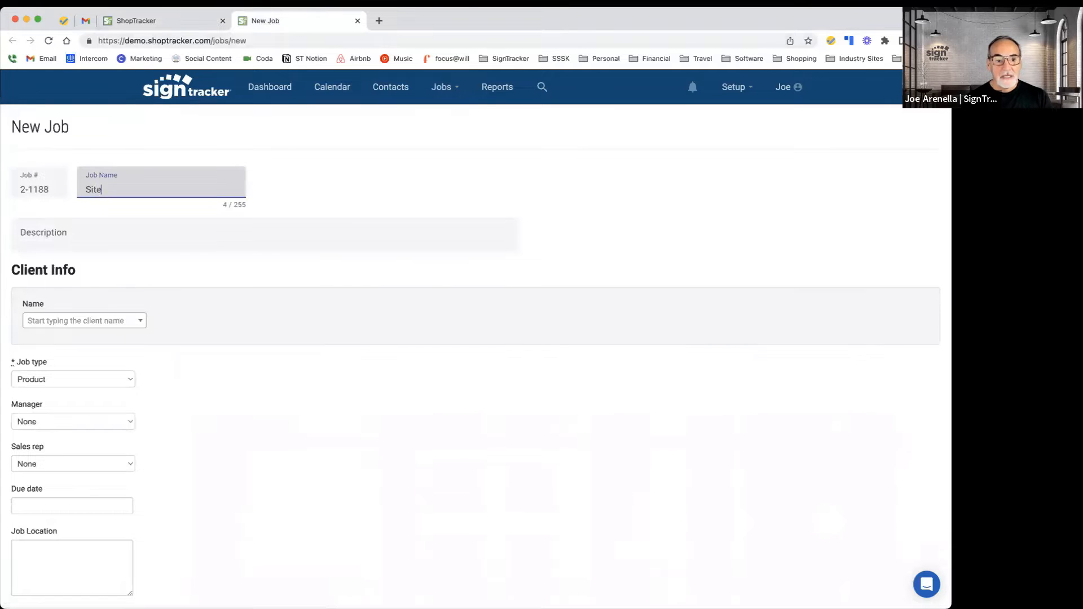
{"action": "type", "text": " Sign"}
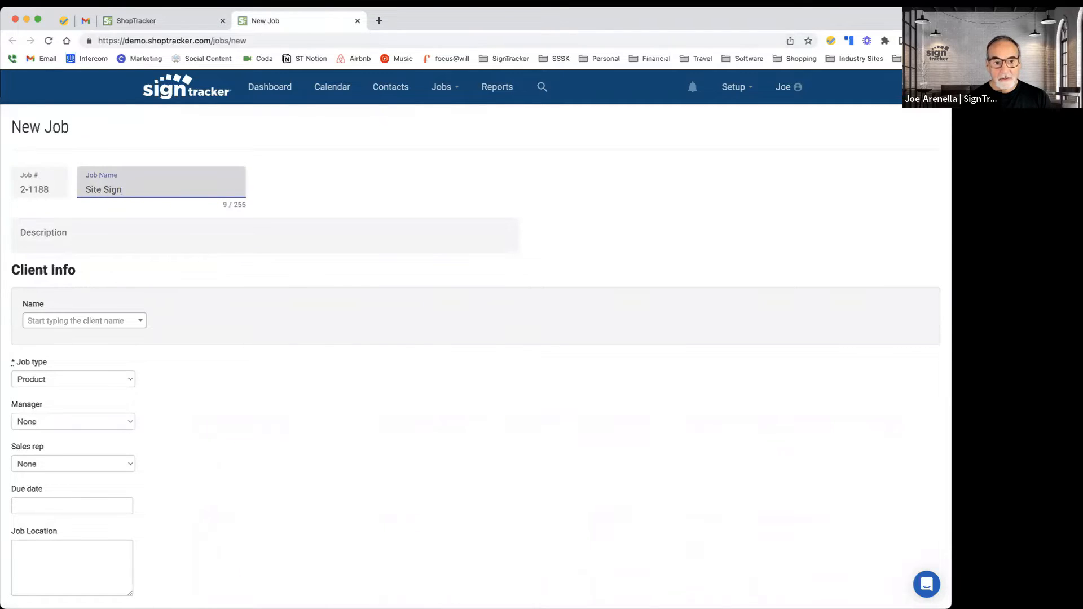
Step: Enter the new job's description as "4x8 Real Estate Sign"
{"action": "key", "text": "Tab"}
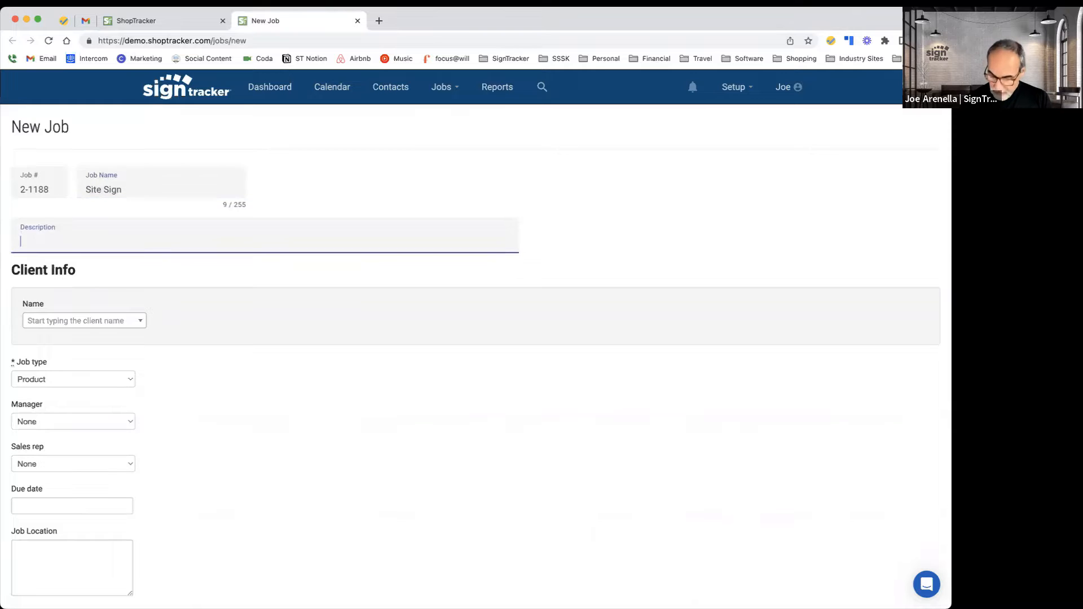
{"action": "type", "text": "4x"}
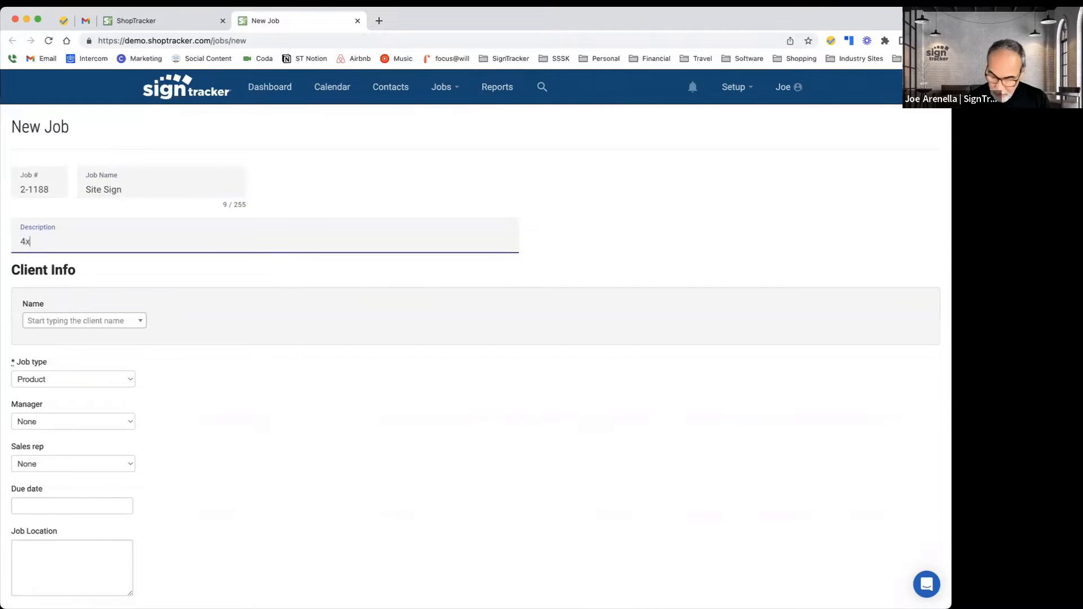
{"action": "type", "text": "8 Reas"}
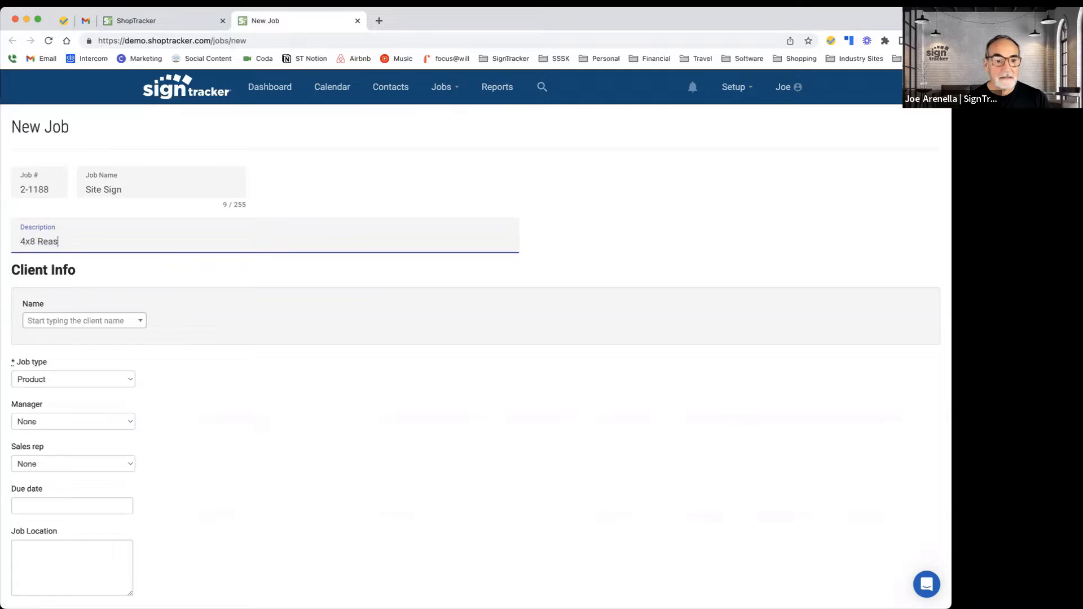
{"action": "key", "text": "BackSpace"}
{"action": "type", "text": "l E"}
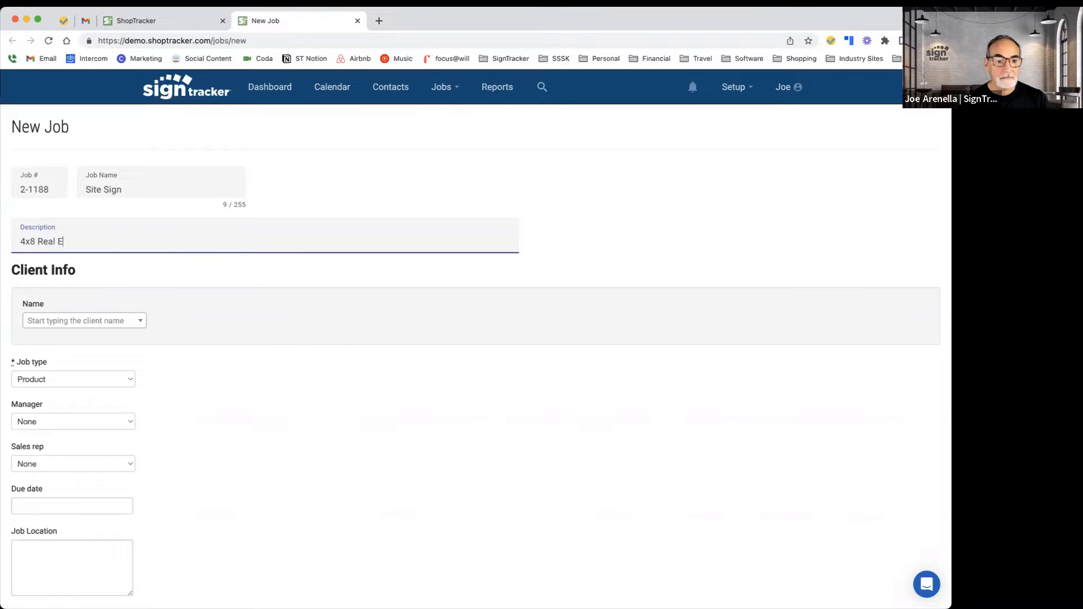
{"action": "type", "text": "state Sign"}
{"action": "key", "text": "Tab"}
Step: Set the new job's client to Big Boy Floats
{"action": "scroll", "coordinate": [226, 152], "scroll_direction": "down", "scroll_amount": 1}
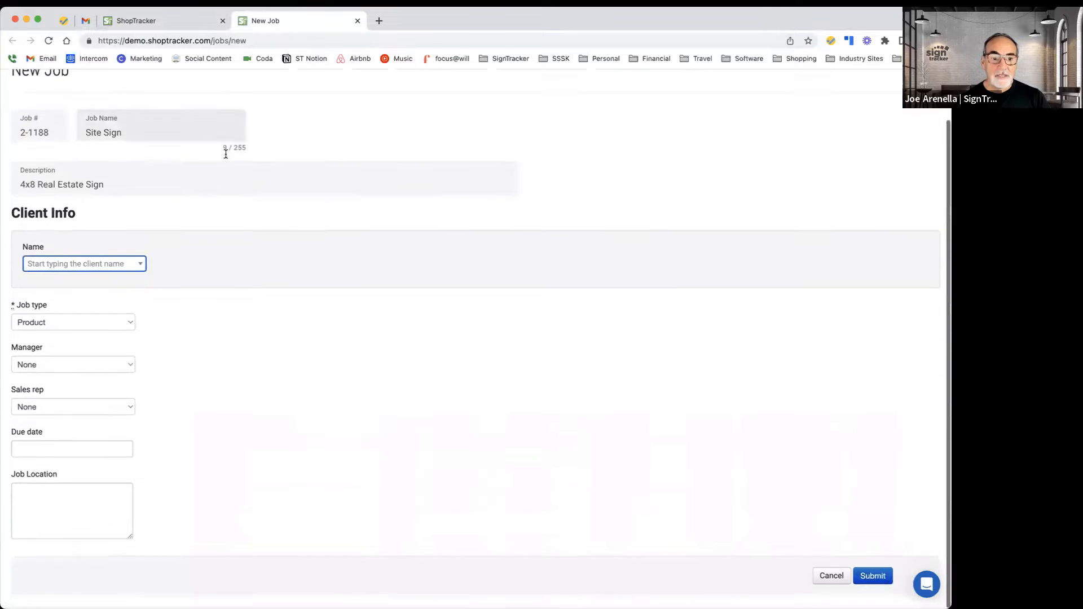
{"action": "left_click", "coordinate": [113, 268]}
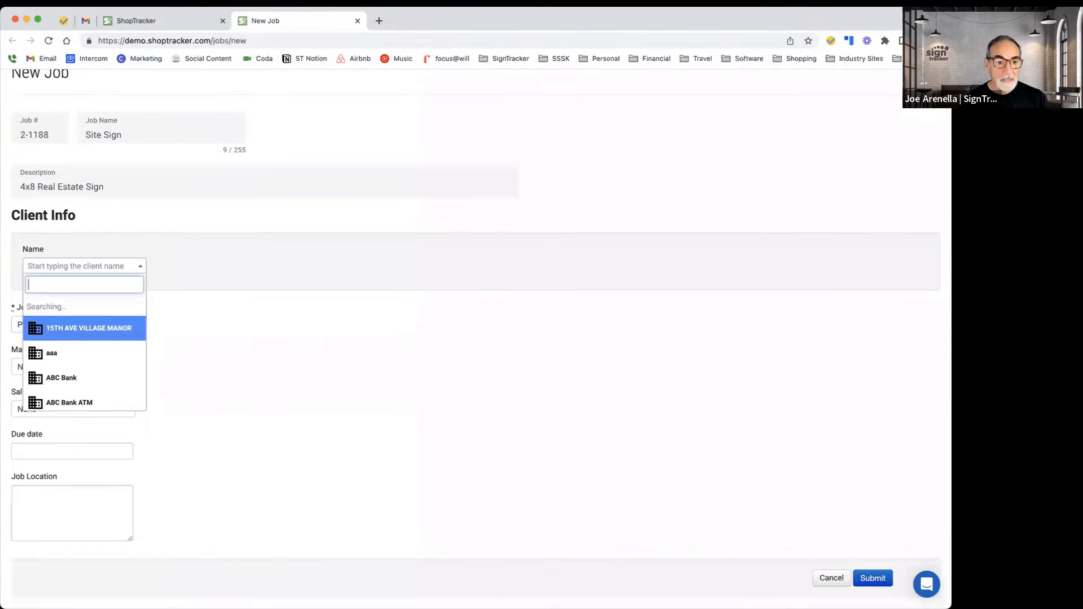
{"action": "type", "text": "Big"}
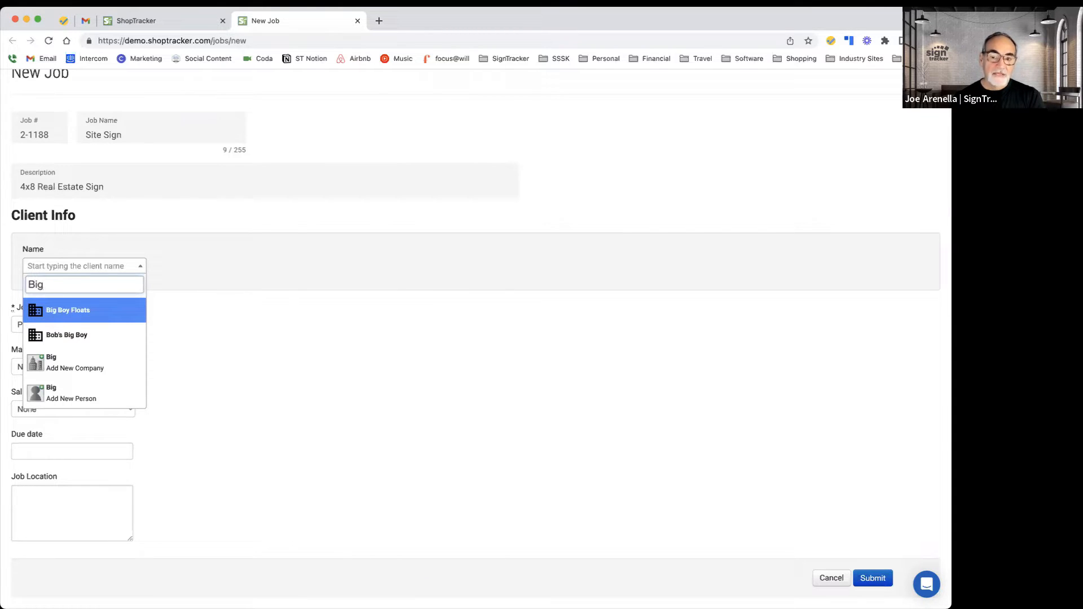
{"action": "left_click", "coordinate": [93, 312]}
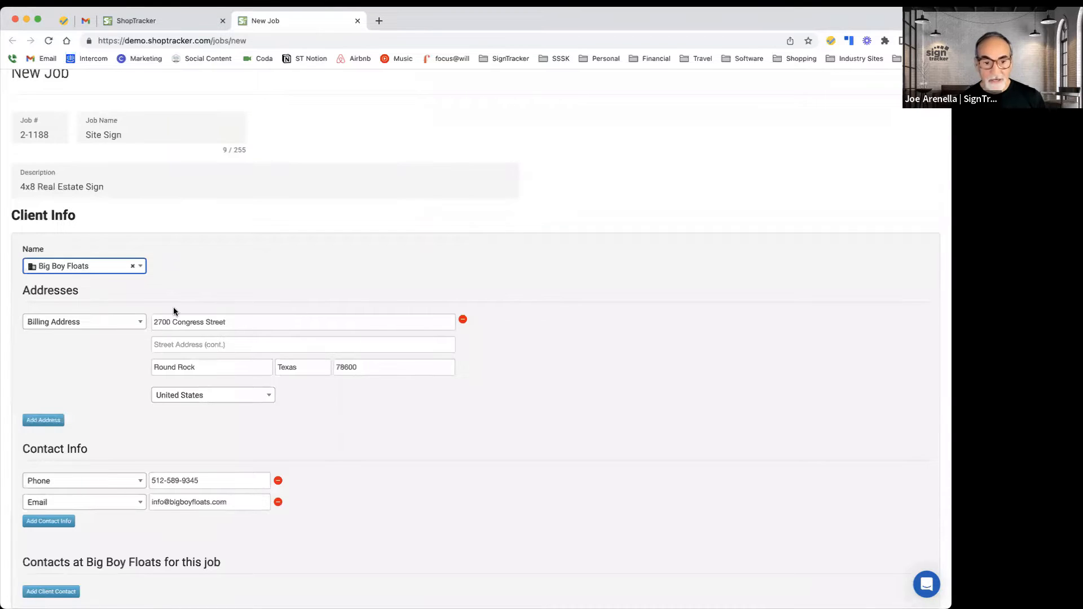
{"action": "scroll", "coordinate": [174, 308], "scroll_direction": "down", "scroll_amount": 5}
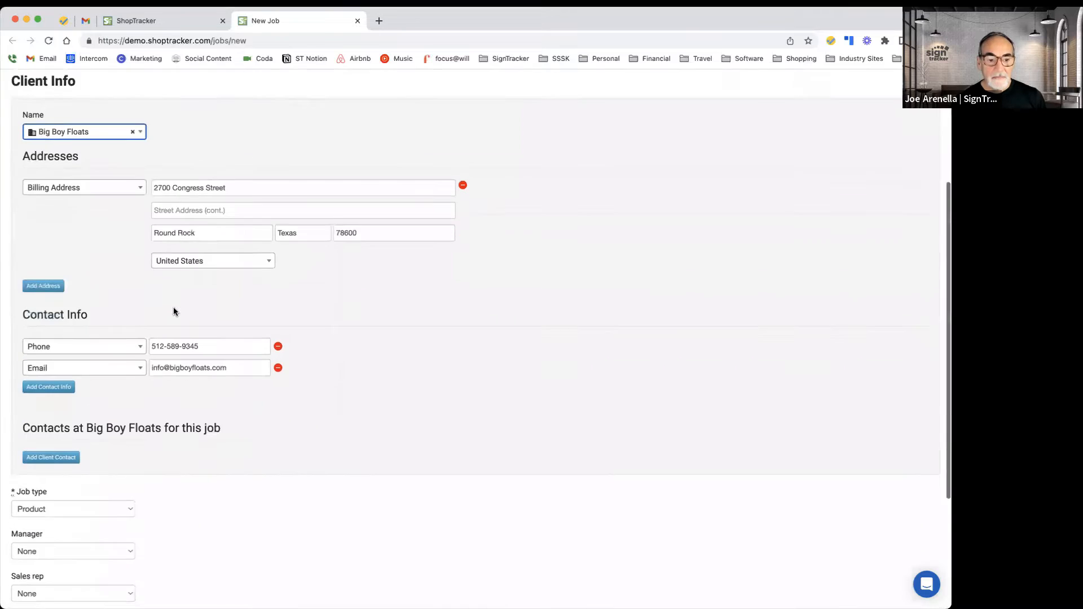
{"action": "left_click", "coordinate": [52, 409]}
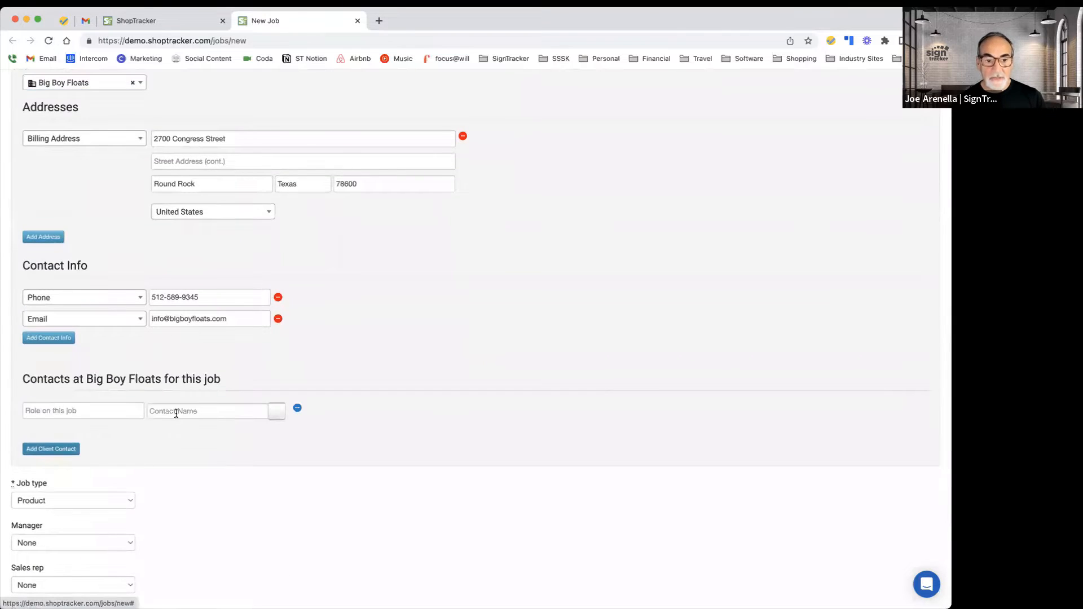
{"action": "left_click", "coordinate": [276, 411]}
{"action": "left_click", "coordinate": [215, 431]}
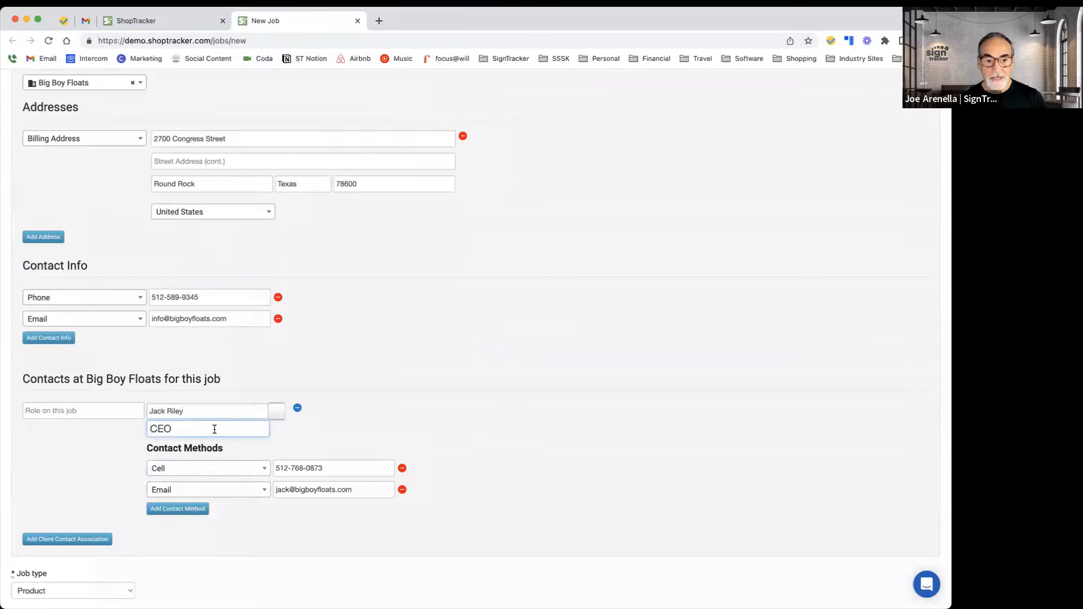
Step: Search the client field for "Big Boy Floats2" and reselect Big Boy Floats
{"action": "scroll", "coordinate": [215, 429], "scroll_direction": "up", "scroll_amount": 3}
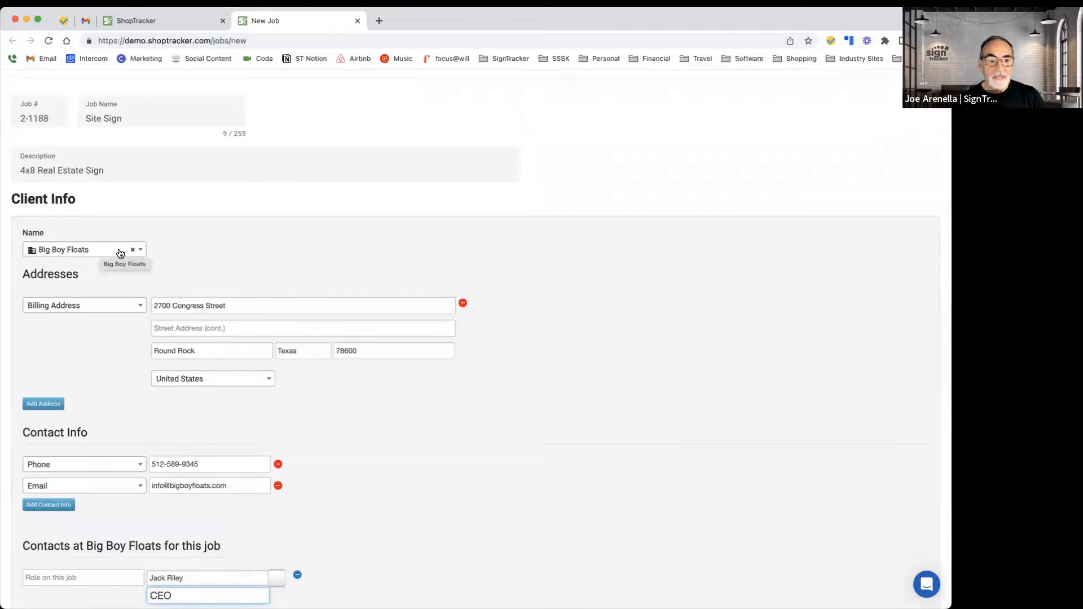
{"action": "left_click", "coordinate": [101, 252]}
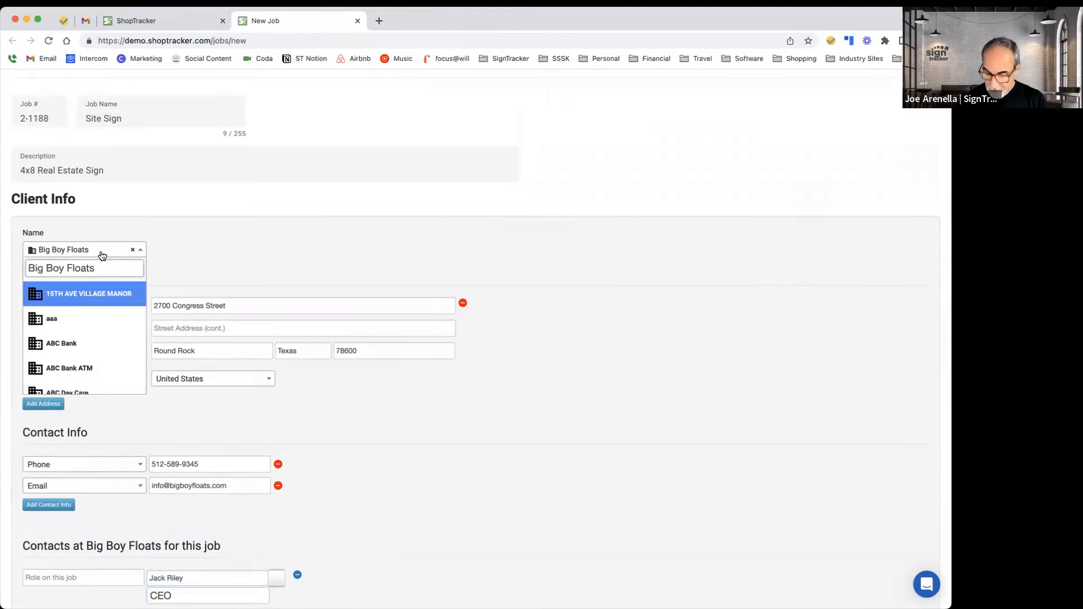
{"action": "type", "text": "2"}
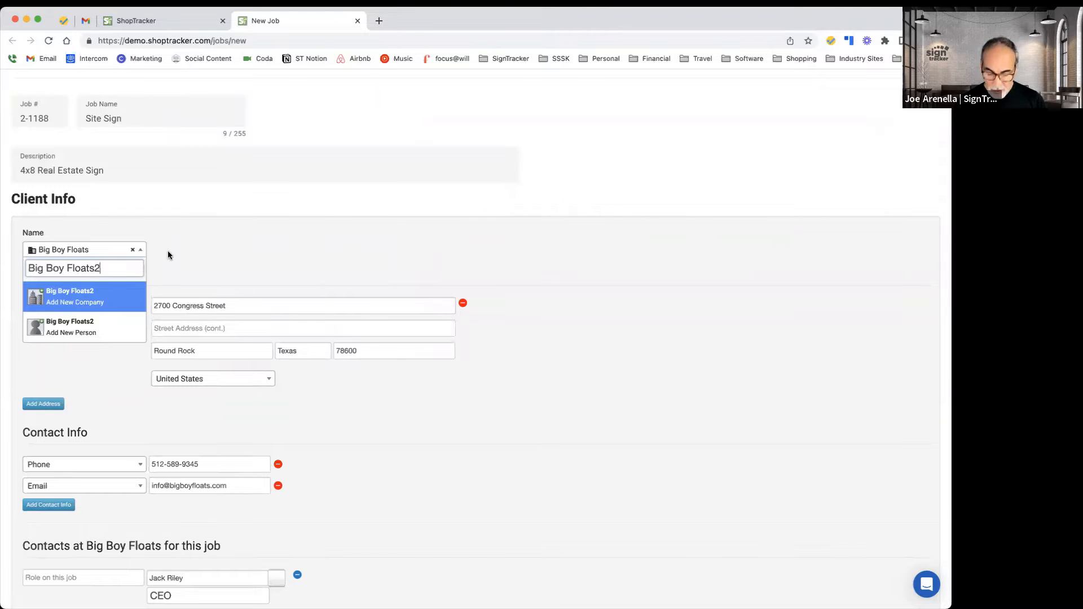
{"action": "key", "text": "BackSpace"}
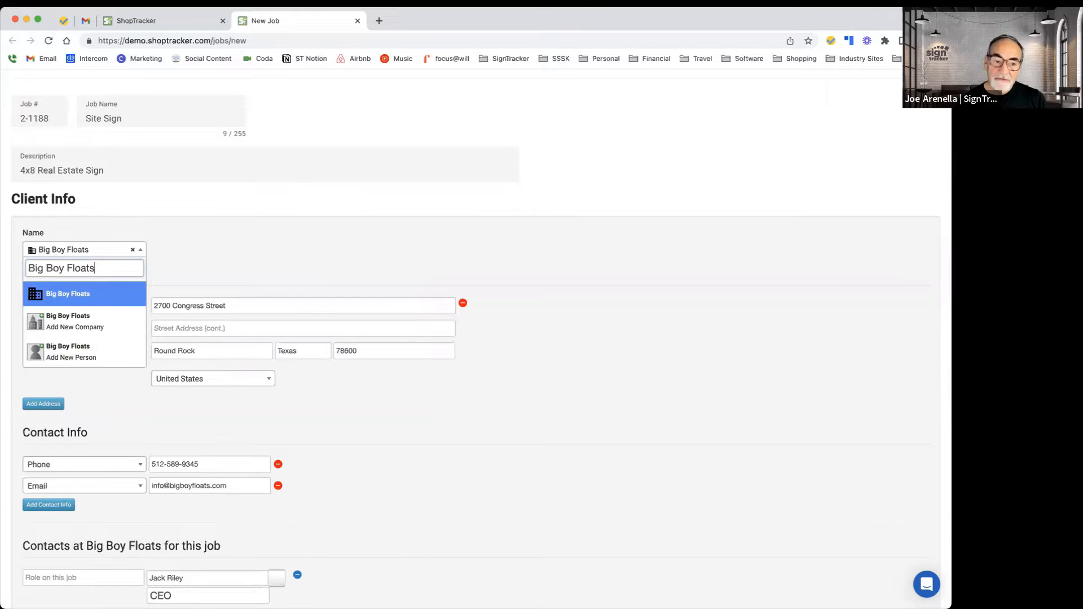
{"action": "left_click", "coordinate": [165, 246]}
Step: Set the new job's type to Product
{"action": "scroll", "coordinate": [211, 247], "scroll_direction": "down", "scroll_amount": 8}
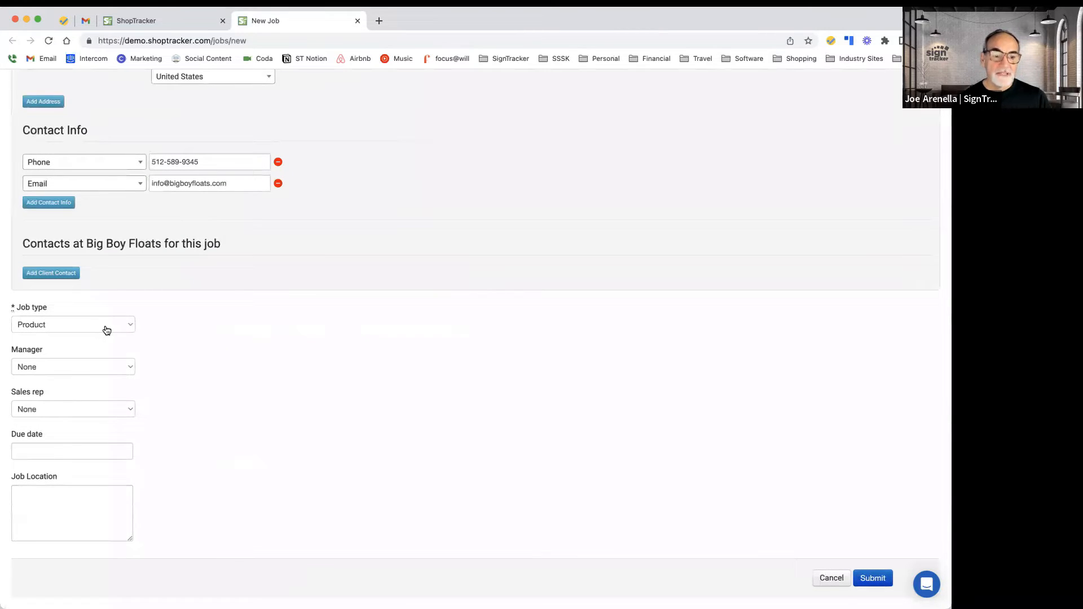
{"action": "left_click", "coordinate": [107, 330]}
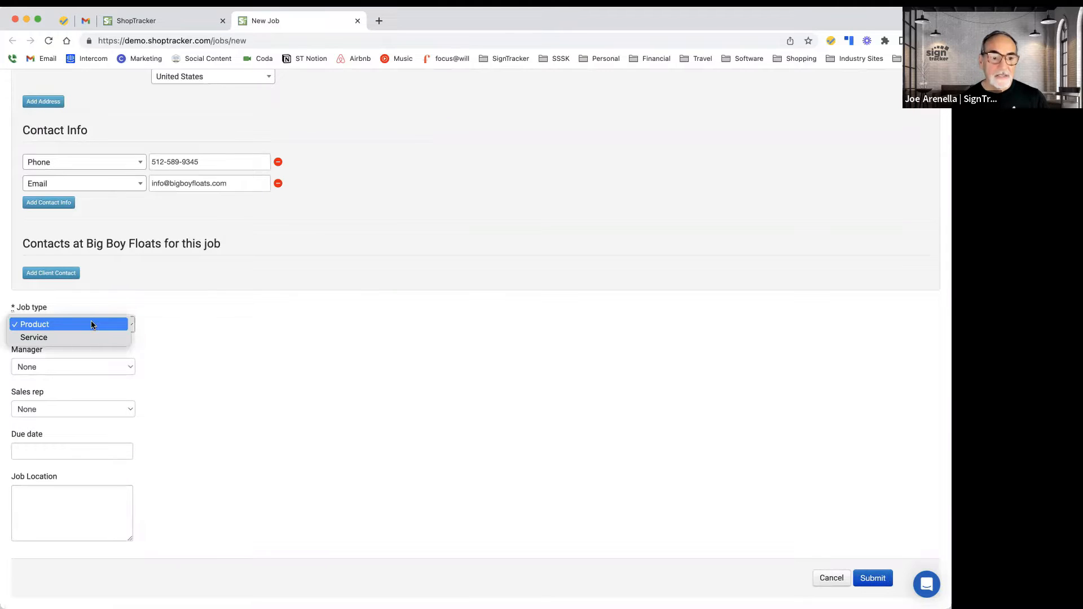
{"action": "left_click", "coordinate": [92, 325]}
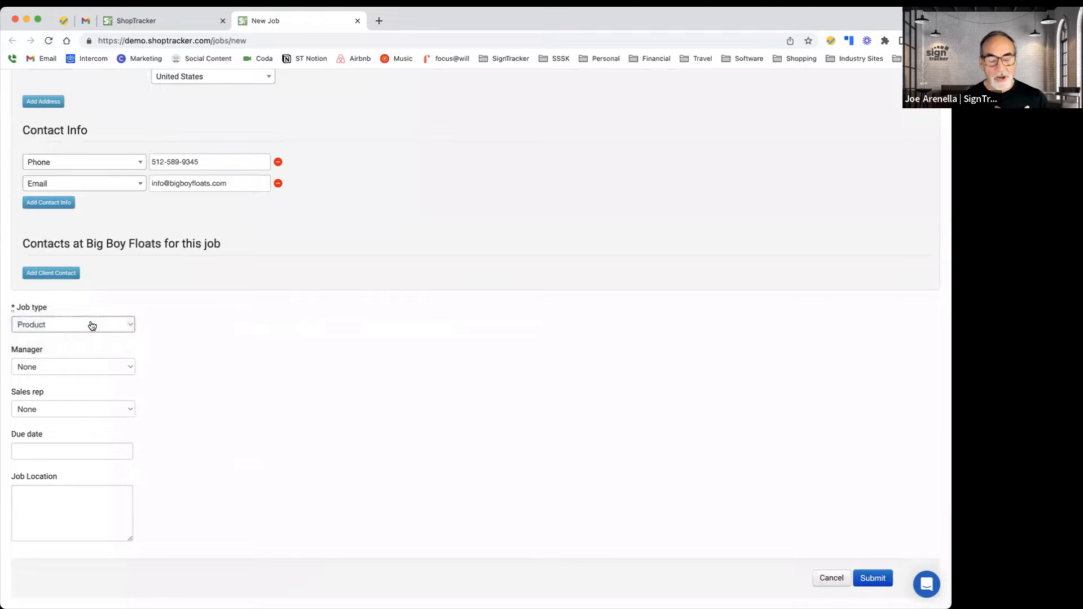
{"action": "left_click", "coordinate": [90, 367]}
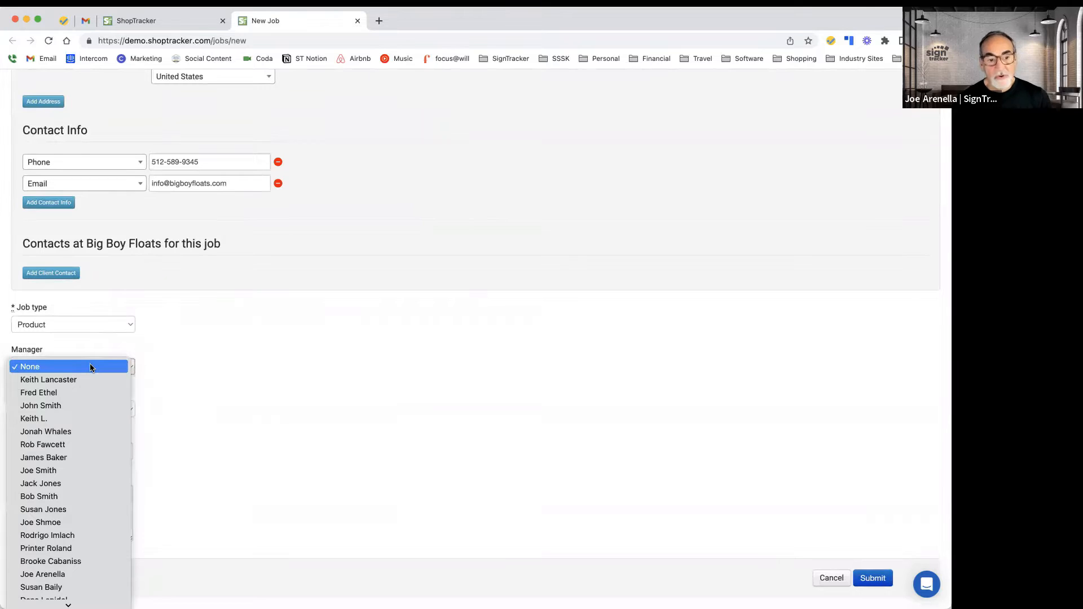
{"action": "left_click", "coordinate": [43, 462]}
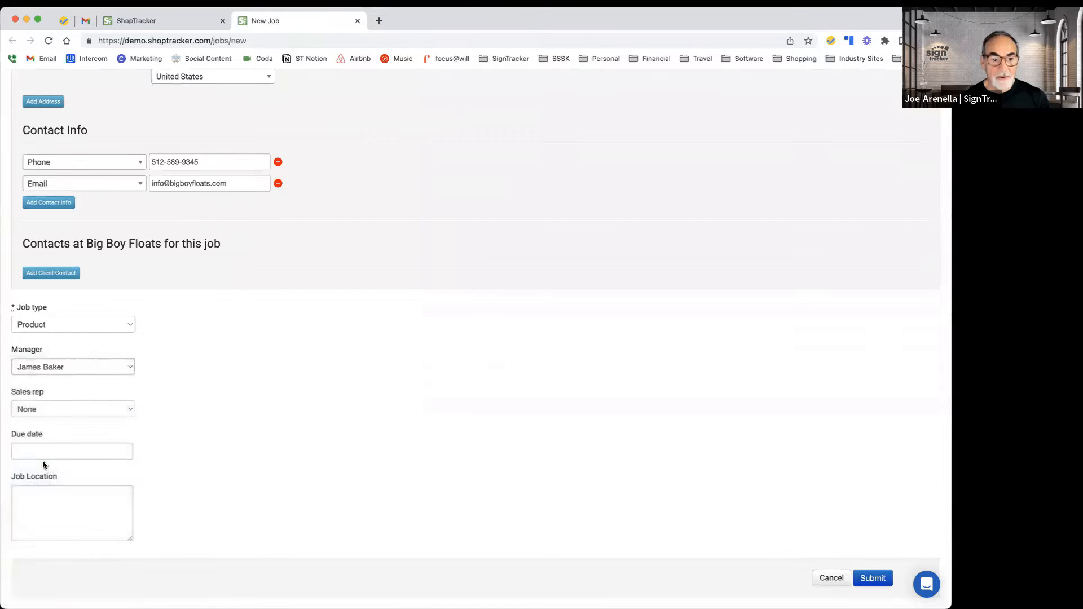
{"action": "left_click", "coordinate": [74, 410]}
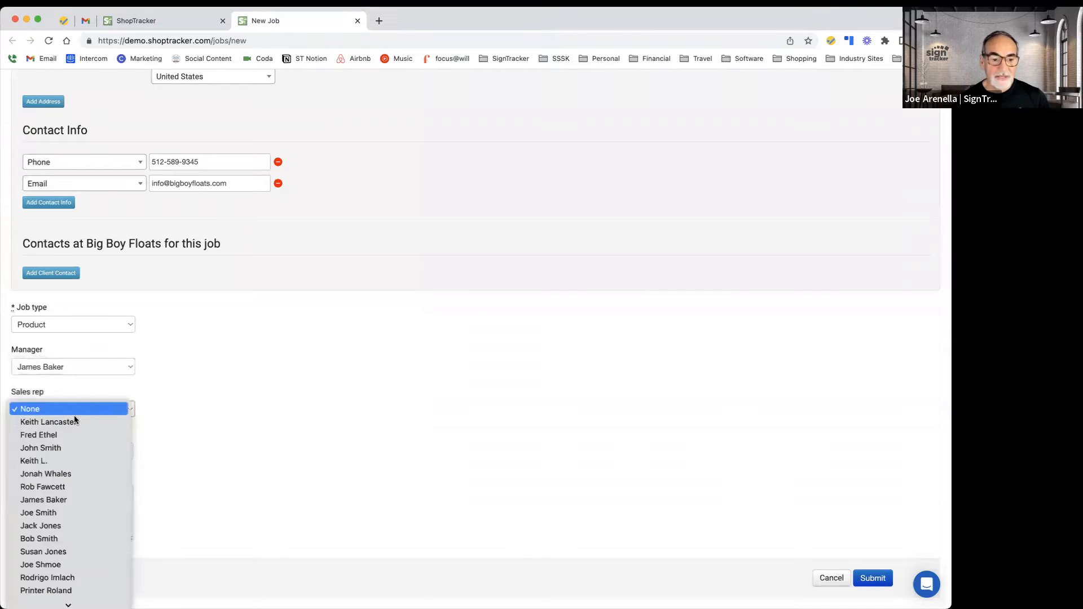
{"action": "left_click", "coordinate": [72, 502]}
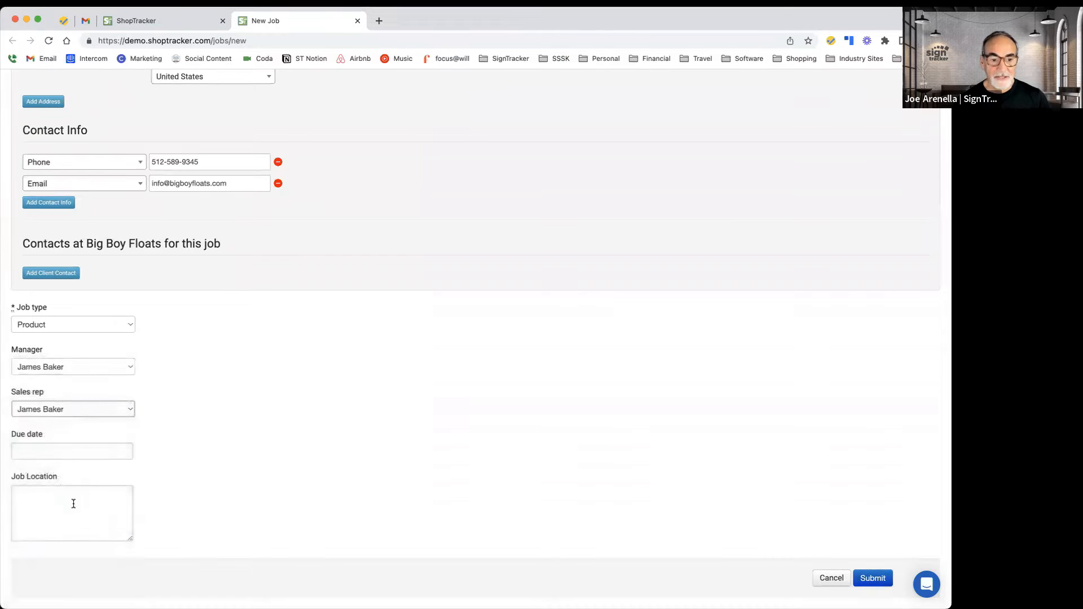
Step: Enter the job location as "123 Main St" and "Austin, TX 78709" on two lines
{"action": "left_click", "coordinate": [85, 452]}
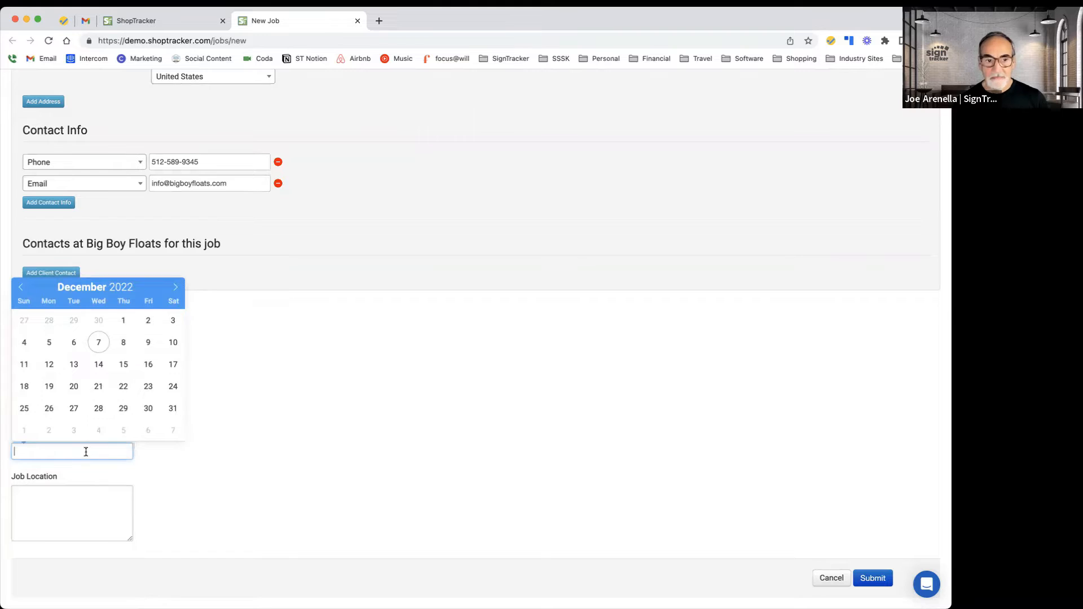
{"action": "left_click", "coordinate": [242, 426]}
{"action": "left_click", "coordinate": [55, 510]}
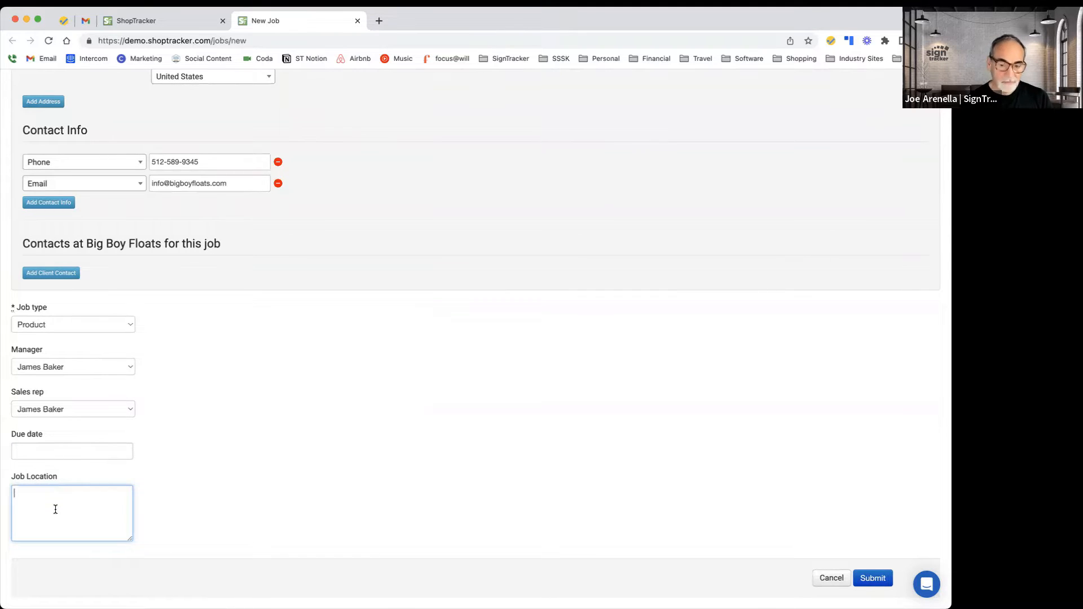
{"action": "type", "text": "123"}
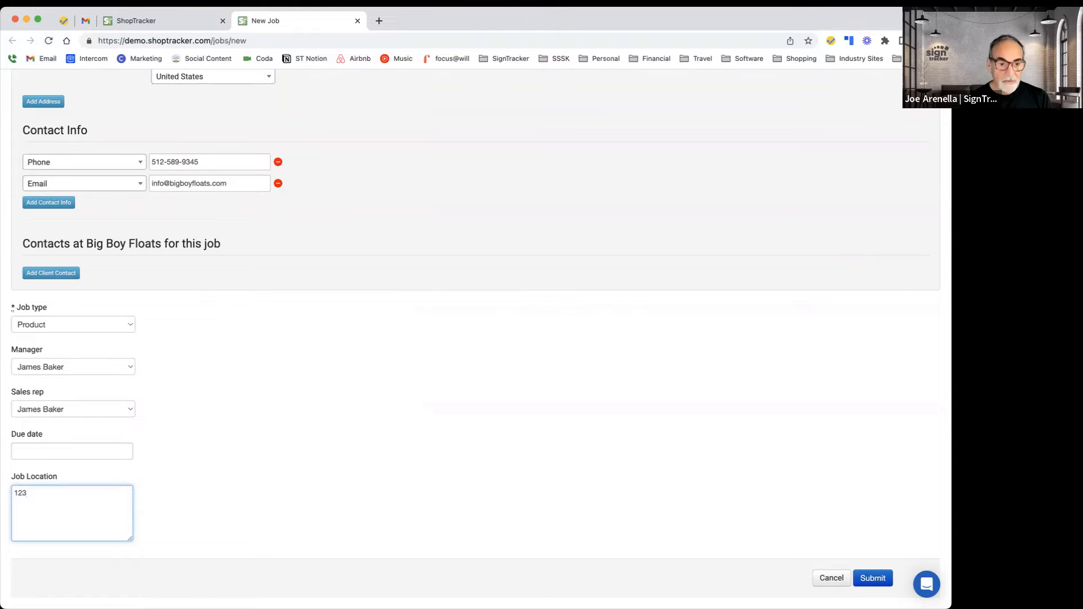
{"action": "type", "text": " Main St"}
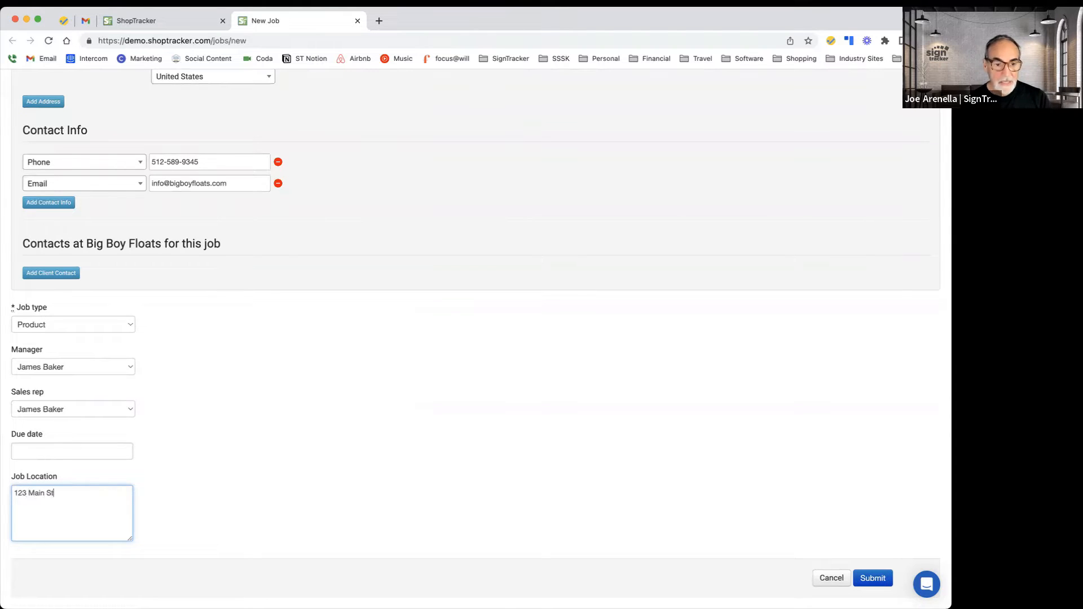
{"action": "key", "text": "Return"}
{"action": "type", "text": "Au"}
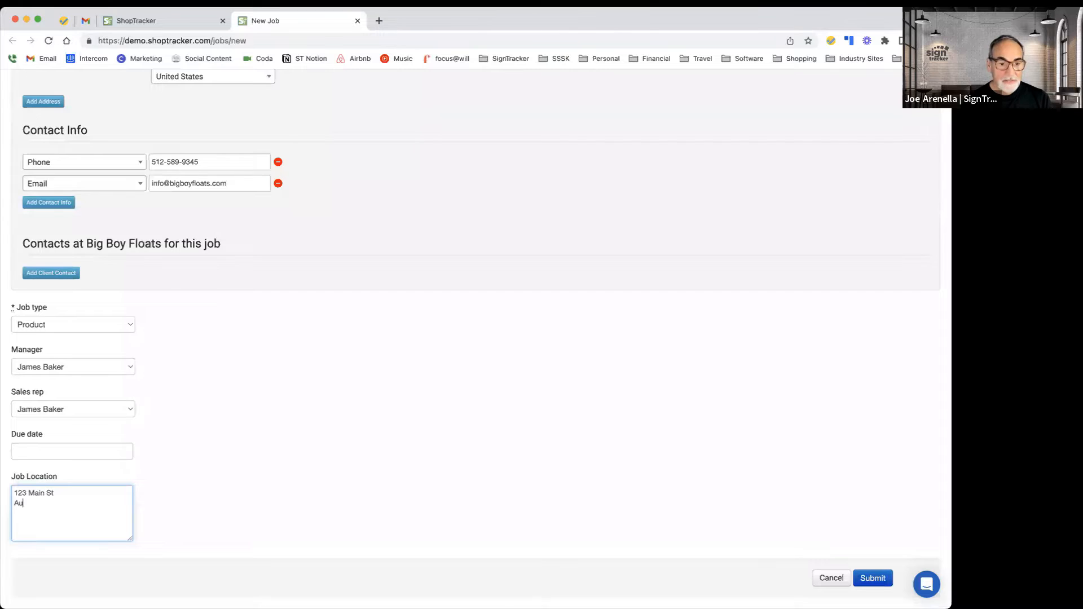
{"action": "type", "text": "stin, "}
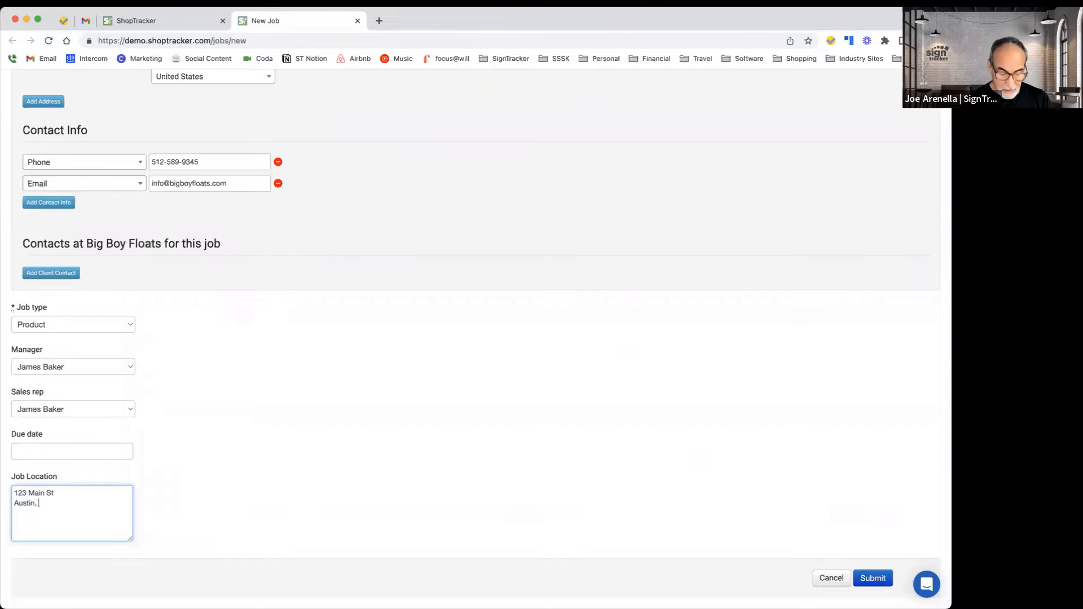
{"action": "type", "text": "TX"}
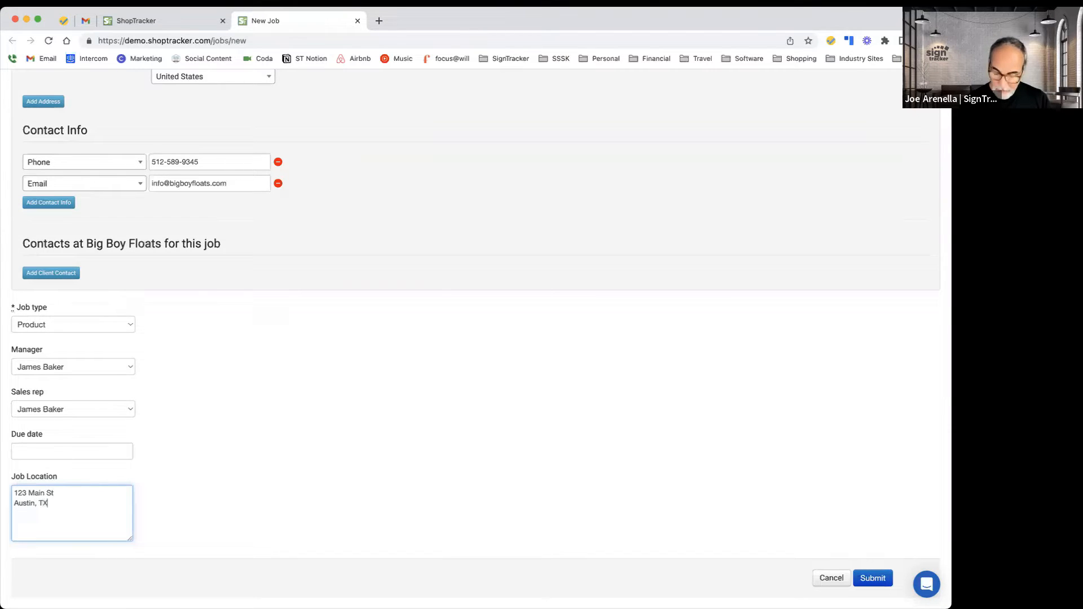
{"action": "type", "text": " 78709"}
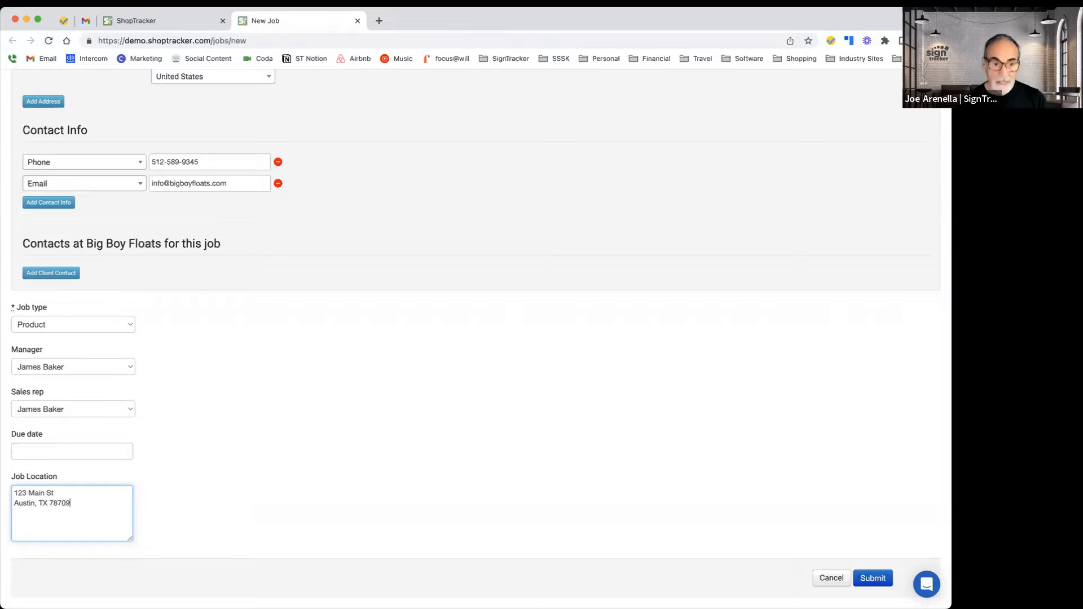
Step: Submit the new job and close its overview page to return to the job board
{"action": "left_click", "coordinate": [870, 579]}
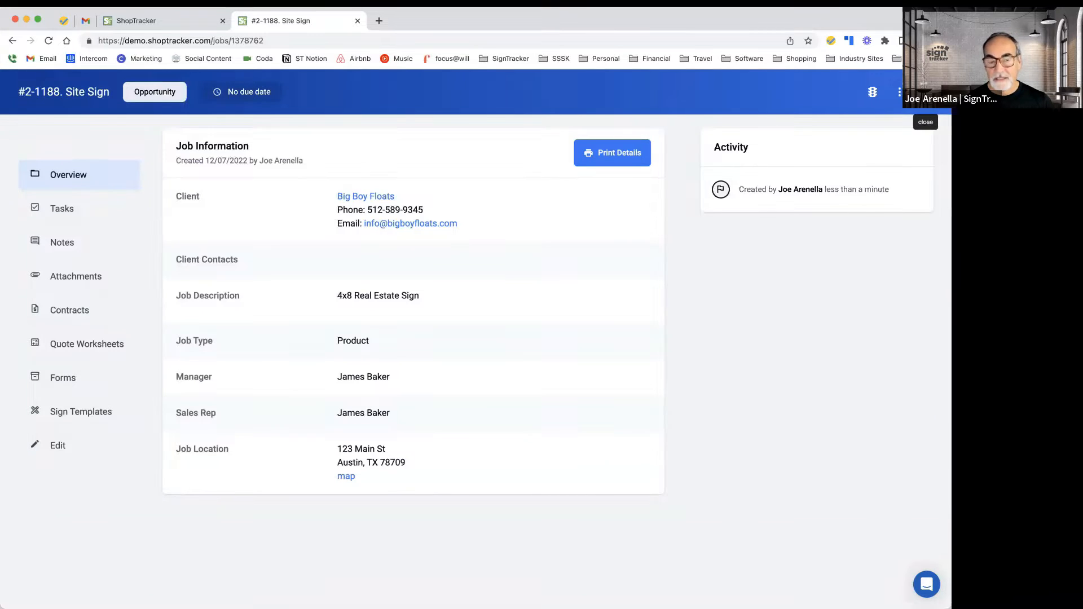
{"action": "left_click", "coordinate": [926, 92]}
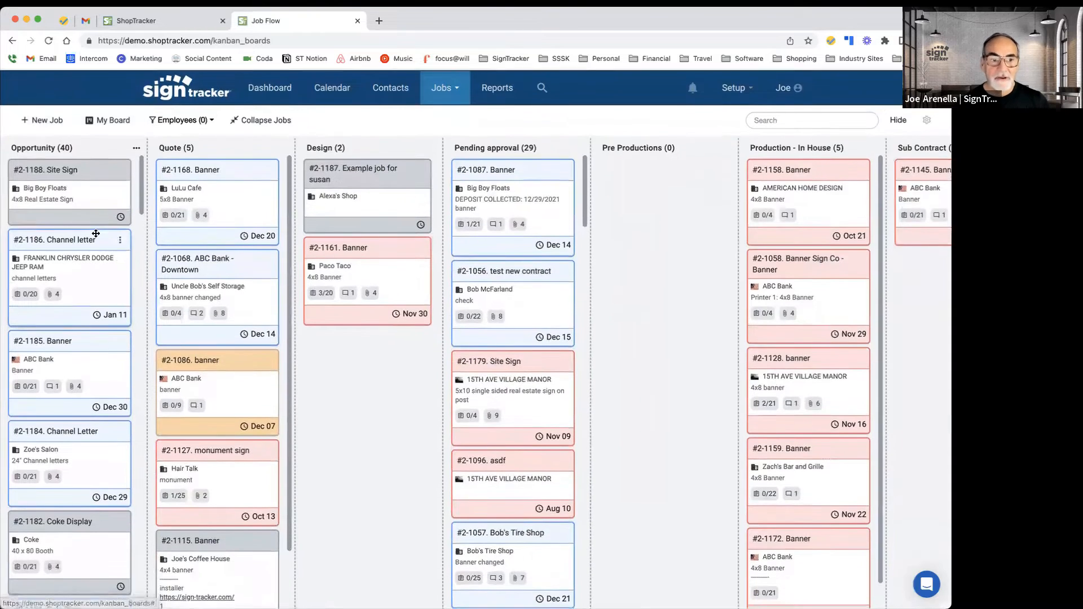
Step: Browse the job board and open the Design column's sorting options menu
{"action": "scroll", "coordinate": [66, 270], "scroll_direction": "down", "scroll_amount": 1}
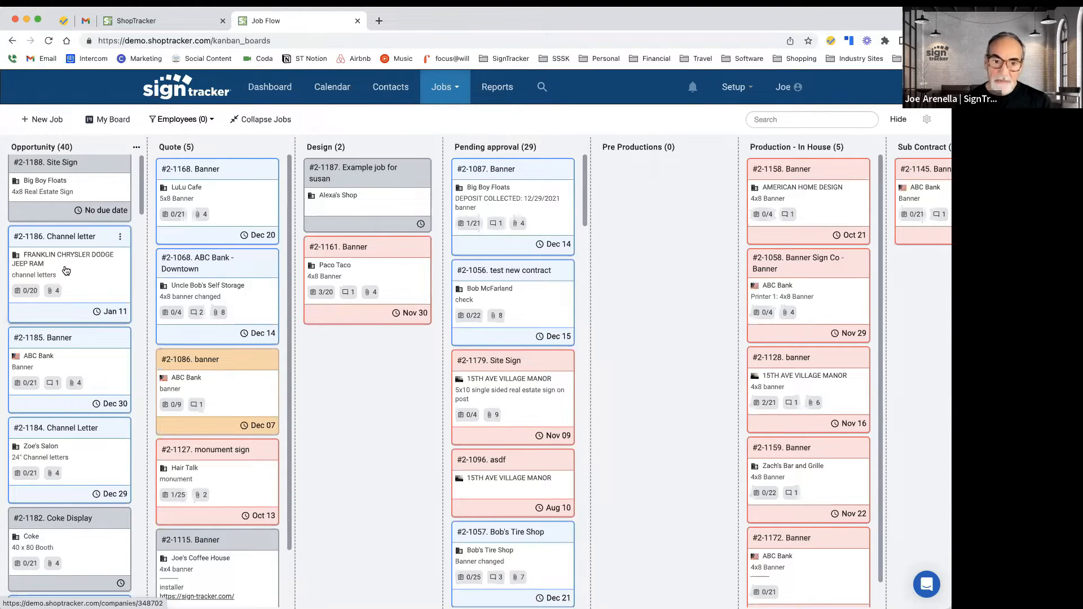
{"action": "scroll", "coordinate": [66, 271], "scroll_direction": "up", "scroll_amount": 1}
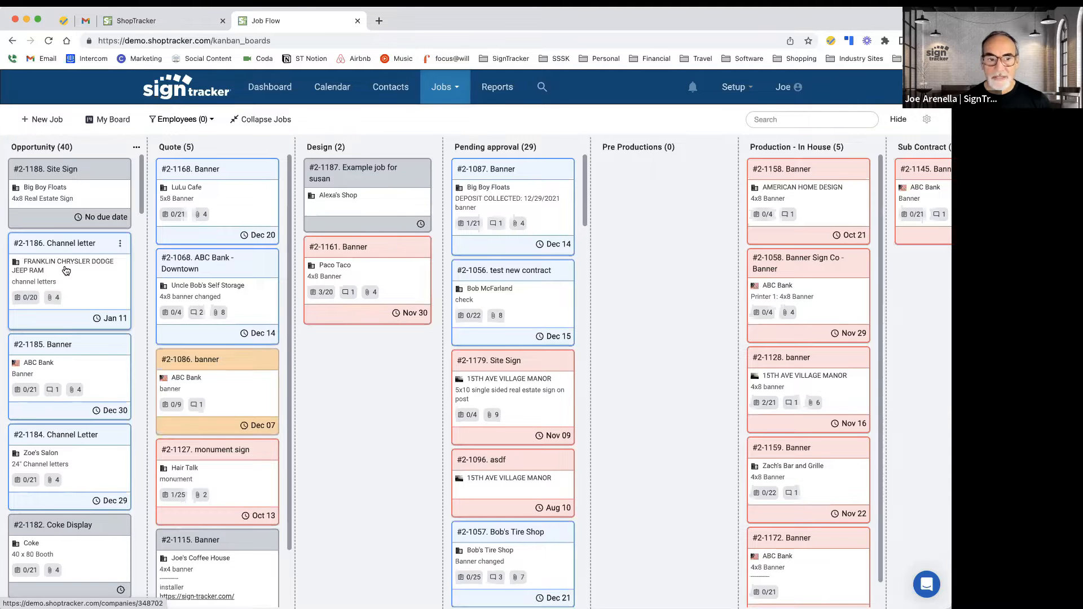
{"action": "scroll", "coordinate": [20, 187], "scroll_direction": "down", "scroll_amount": 1}
{"action": "scroll", "coordinate": [20, 187], "scroll_direction": "up", "scroll_amount": 1}
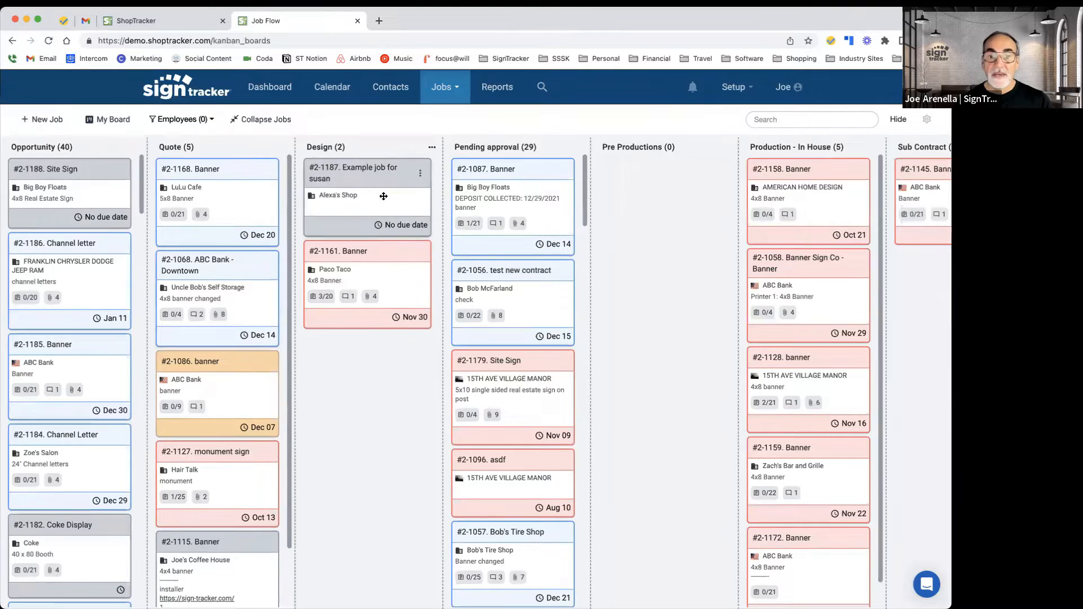
{"action": "left_click", "coordinate": [432, 149]}
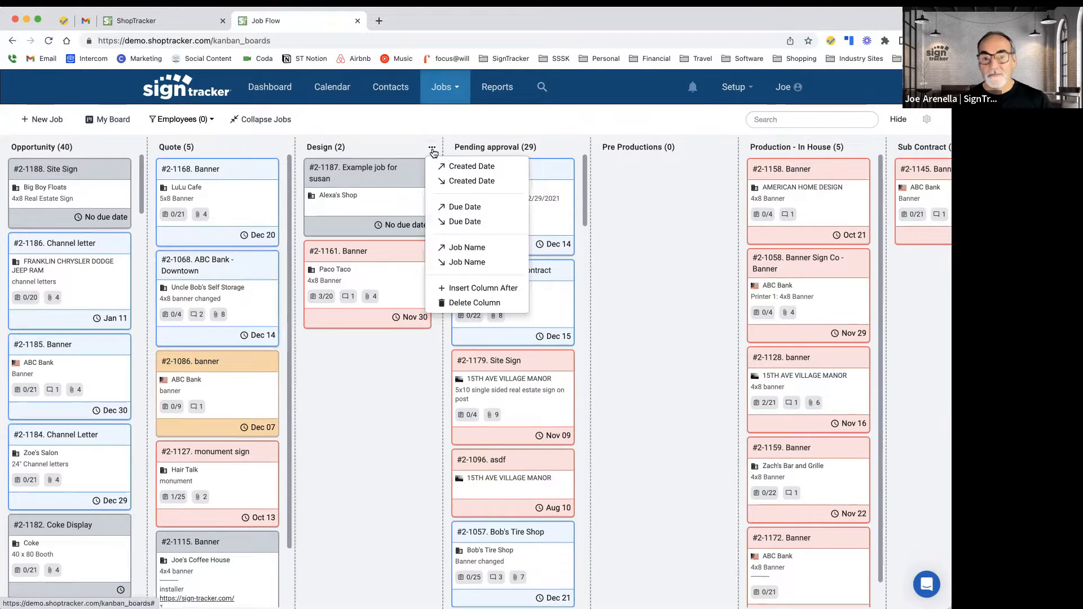
{"action": "left_click", "coordinate": [390, 129]}
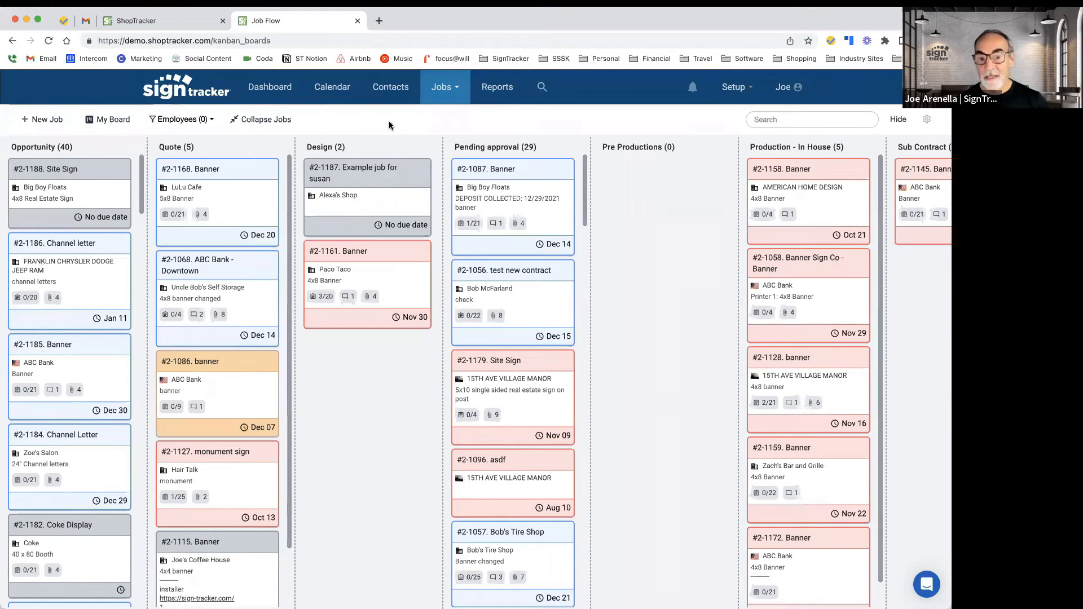
Step: Reorder the Production - In House column, moving jobs #2-1159 and #2-1058 Banner to the top
{"action": "scroll", "coordinate": [539, 241], "scroll_direction": "right", "scroll_amount": 5}
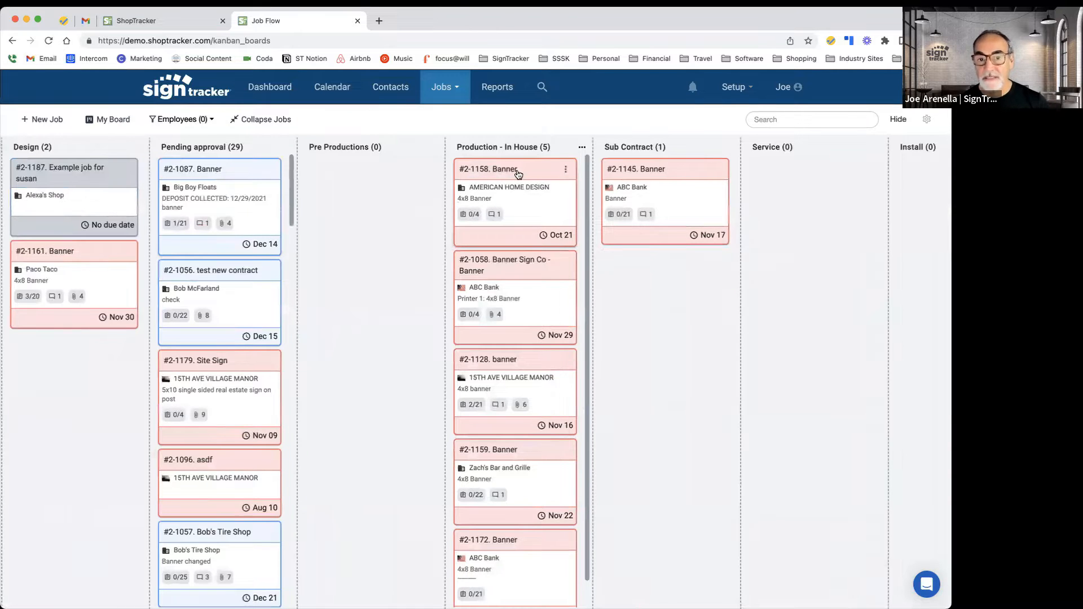
{"action": "scroll", "coordinate": [516, 173], "scroll_direction": "left", "scroll_amount": 1}
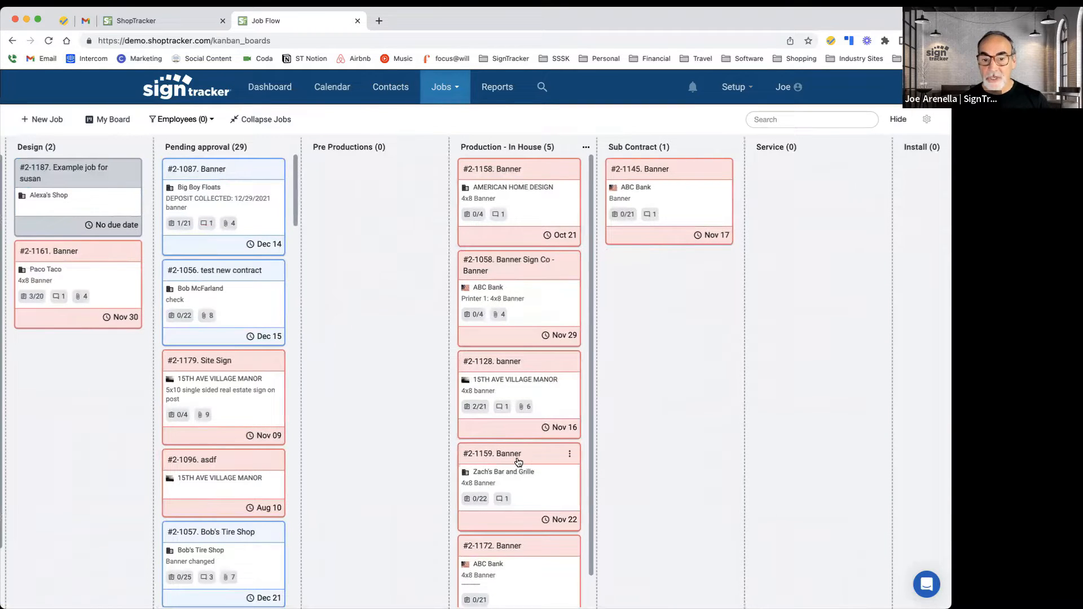
{"action": "left_click_drag", "start_coordinate": [519, 459], "coordinate": [513, 228]}
{"action": "left_click_drag", "start_coordinate": [536, 368], "coordinate": [536, 197]}
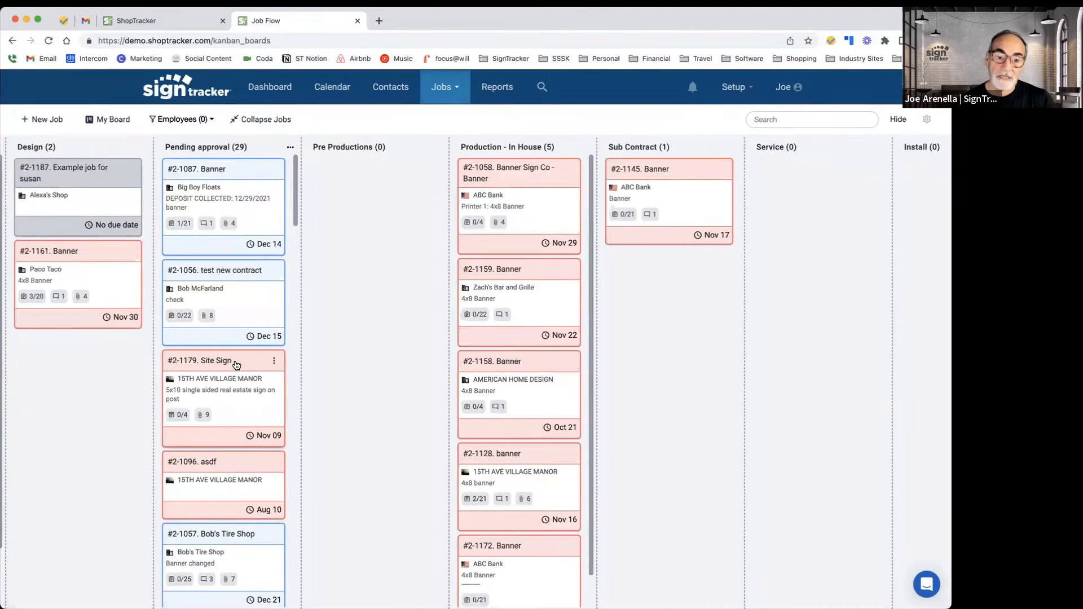
Step: Move #2-1179 Site Sign and then #2-1096 asdf to the top of the Pending approval column
{"action": "left_click_drag", "start_coordinate": [234, 217], "coordinate": [238, 166]}
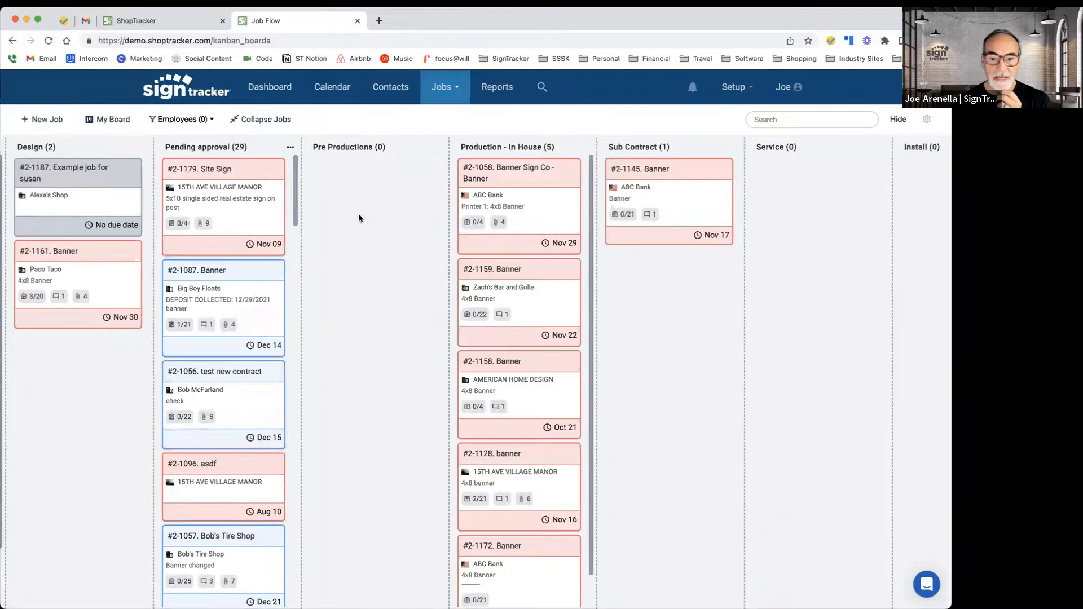
{"action": "scroll", "coordinate": [500, 273], "scroll_direction": "right", "scroll_amount": 8}
{"action": "scroll", "coordinate": [500, 274], "scroll_direction": "left", "scroll_amount": 9}
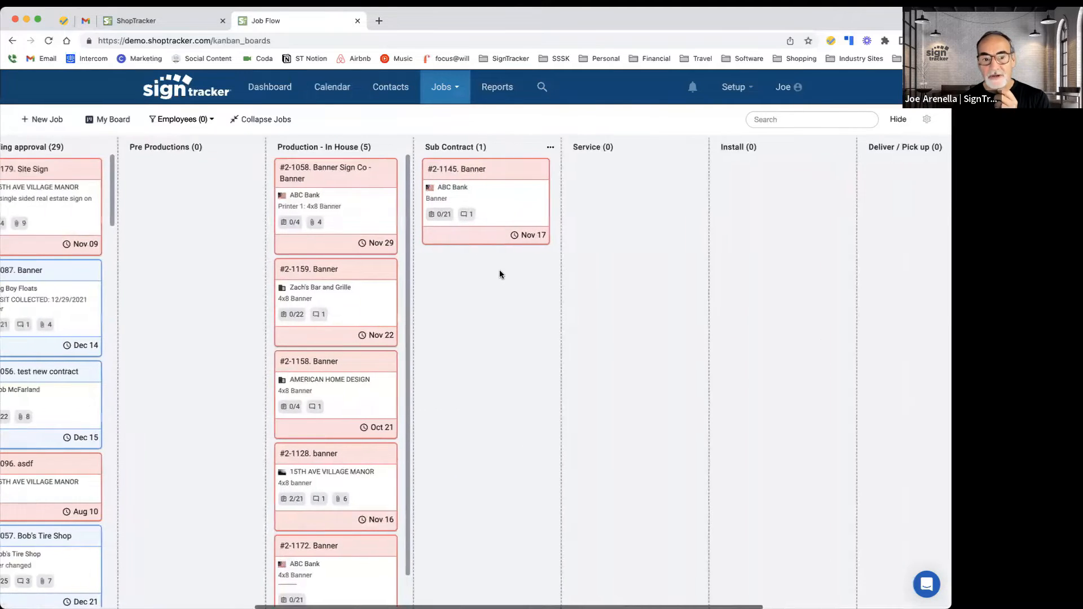
{"action": "scroll", "coordinate": [502, 275], "scroll_direction": "left", "scroll_amount": 9}
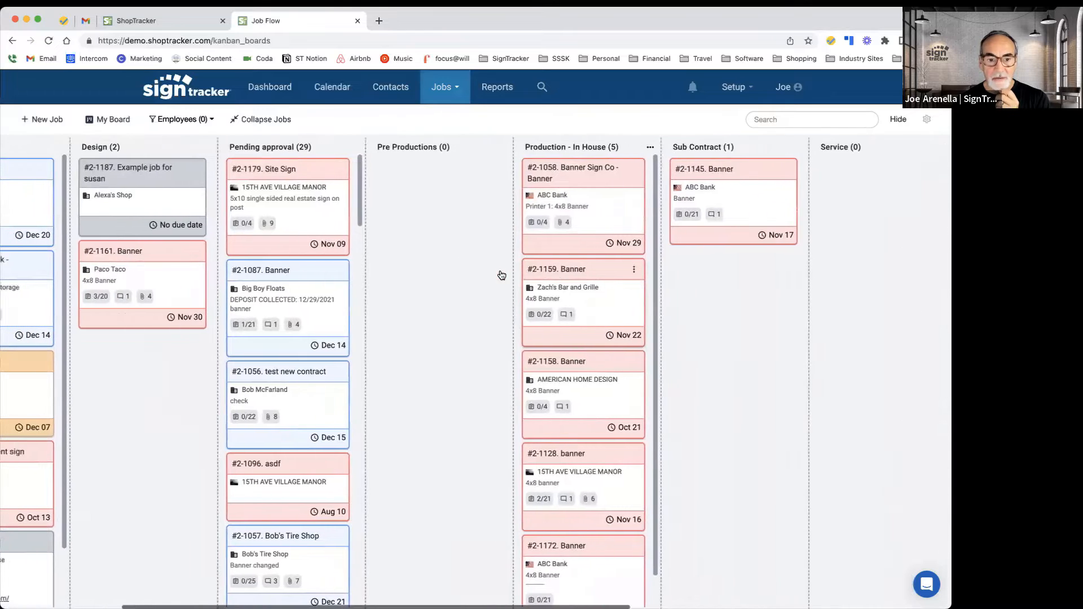
{"action": "scroll", "coordinate": [452, 269], "scroll_direction": "left", "scroll_amount": 1}
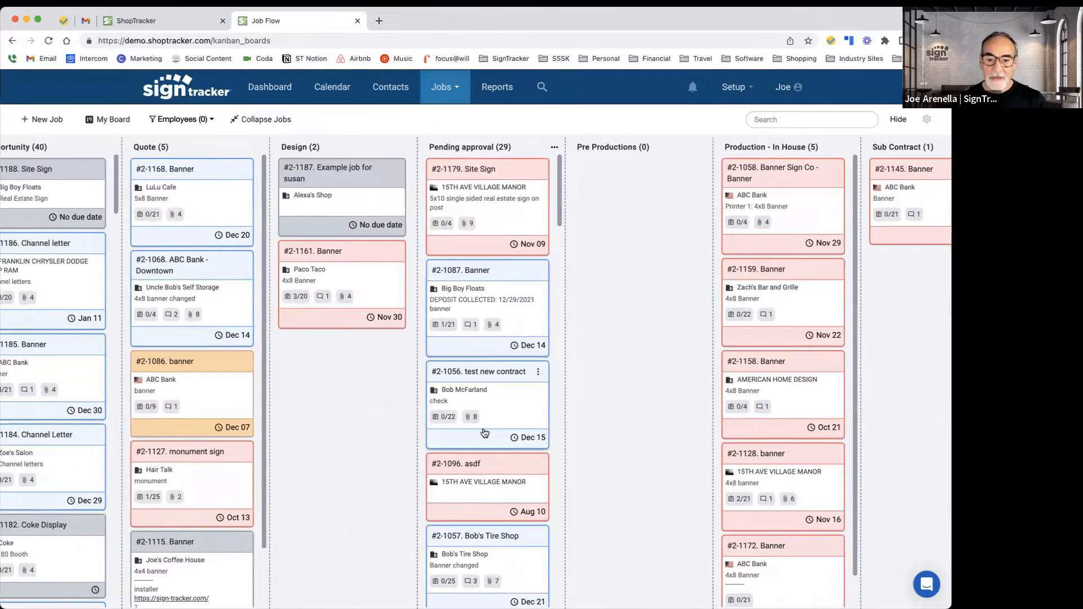
{"action": "left_click_drag", "start_coordinate": [489, 454], "coordinate": [485, 182]}
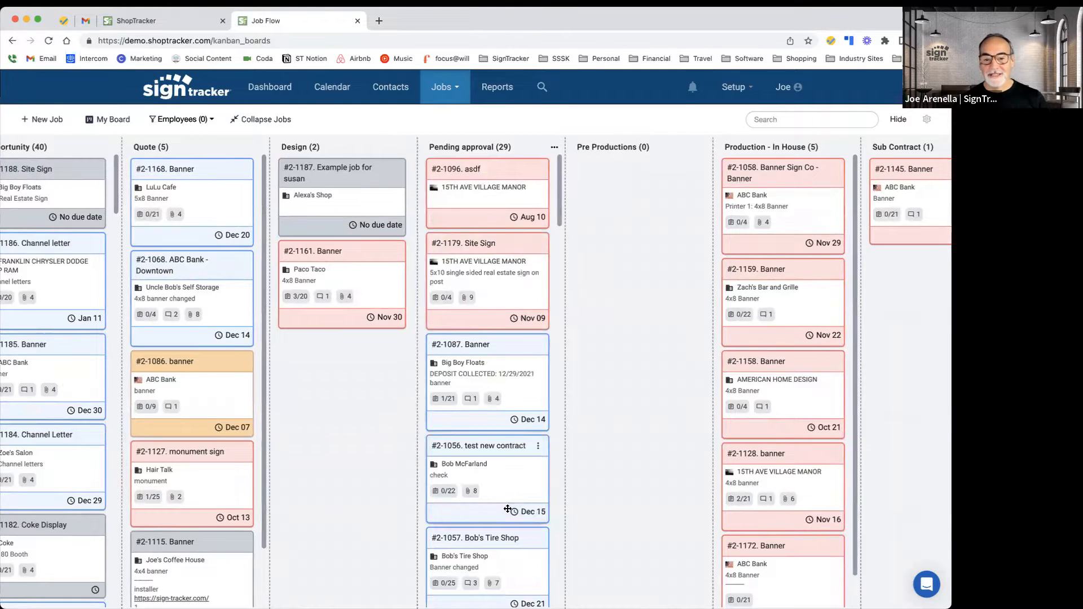
Step: Browse the job board's columns from Opportunity through Archive
{"action": "scroll", "coordinate": [455, 412], "scroll_direction": "left", "scroll_amount": 1}
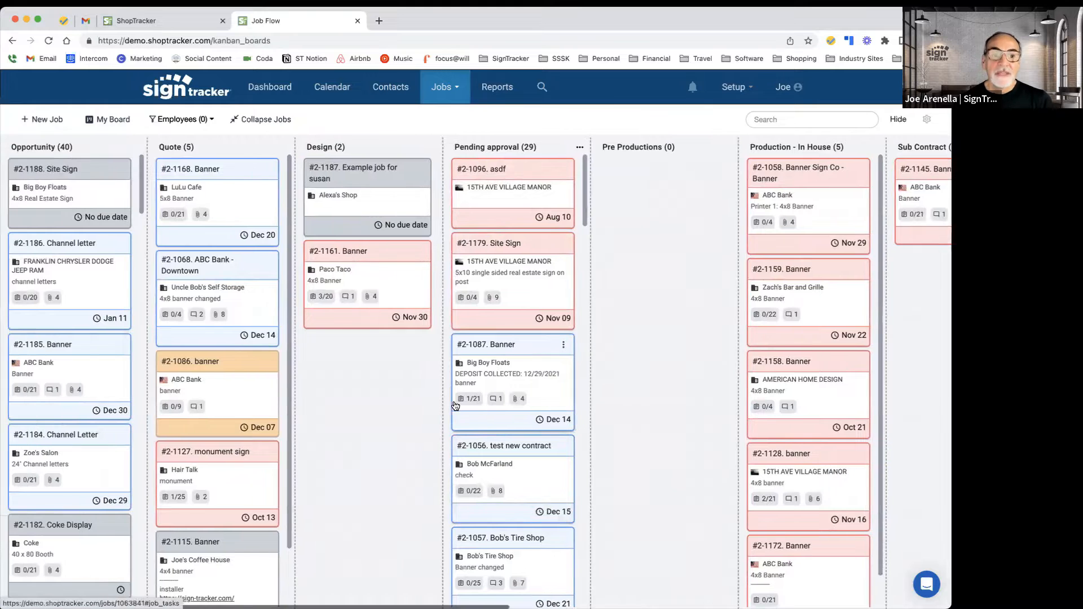
{"action": "scroll", "coordinate": [454, 403], "scroll_direction": "right", "scroll_amount": 2}
{"action": "scroll", "coordinate": [455, 402], "scroll_direction": "right", "scroll_amount": 10}
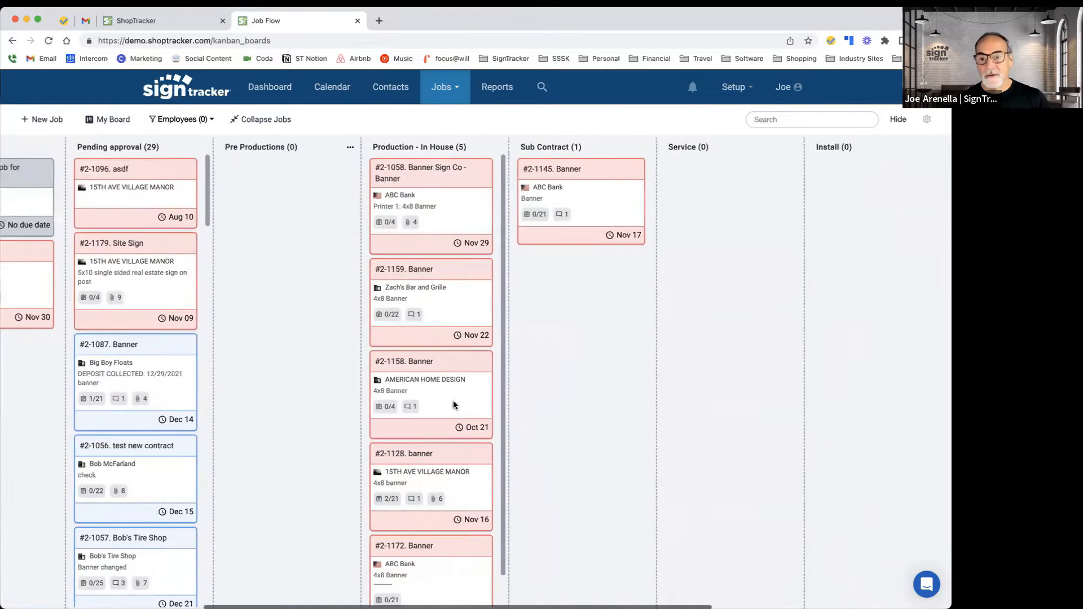
{"action": "scroll", "coordinate": [455, 405], "scroll_direction": "right", "scroll_amount": 2}
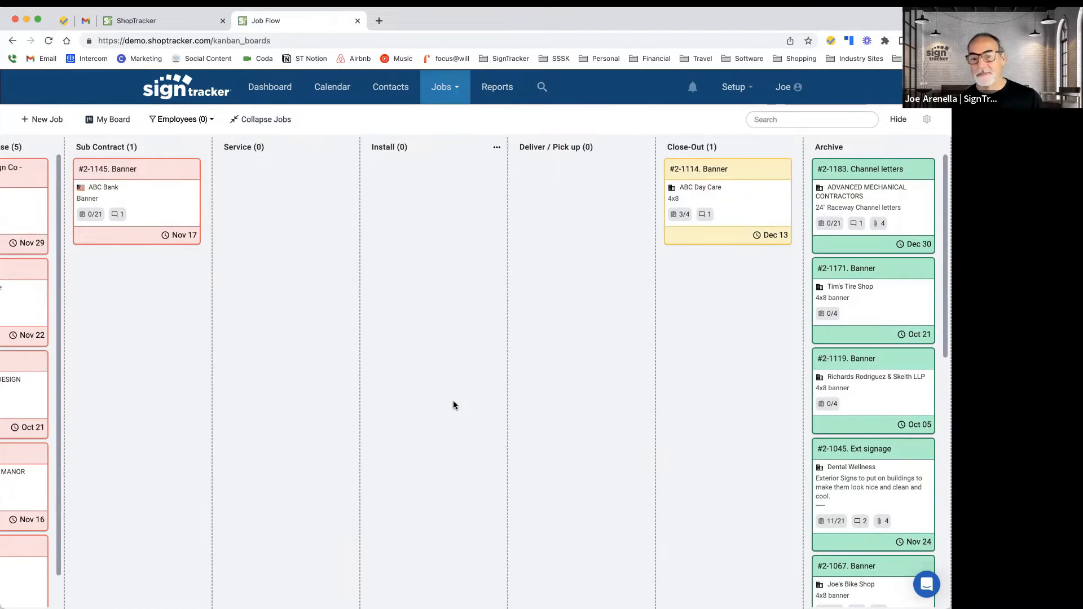
{"action": "scroll", "coordinate": [454, 405], "scroll_direction": "left", "scroll_amount": 15}
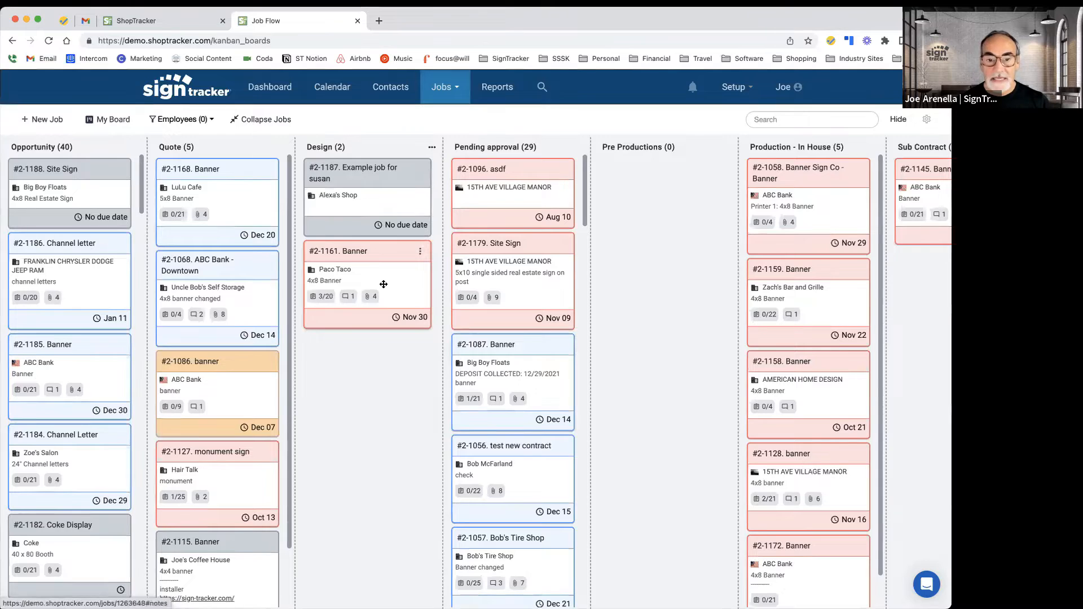
Step: Put job #2-1161 Banner in the Design column on hold with the reason pending permit
{"action": "left_click", "coordinate": [419, 251]}
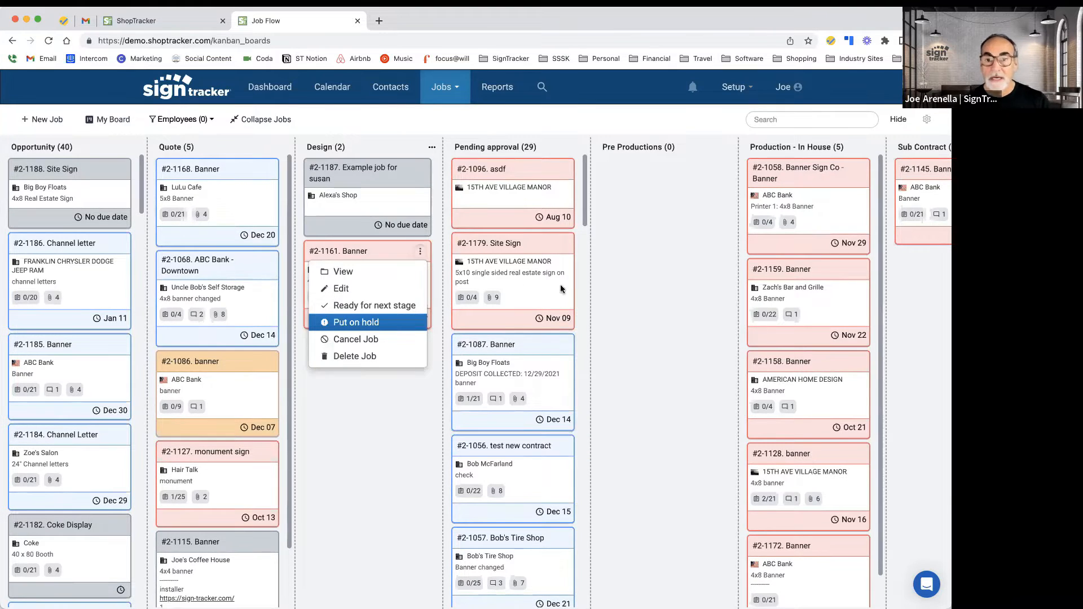
{"action": "left_click", "coordinate": [575, 131]}
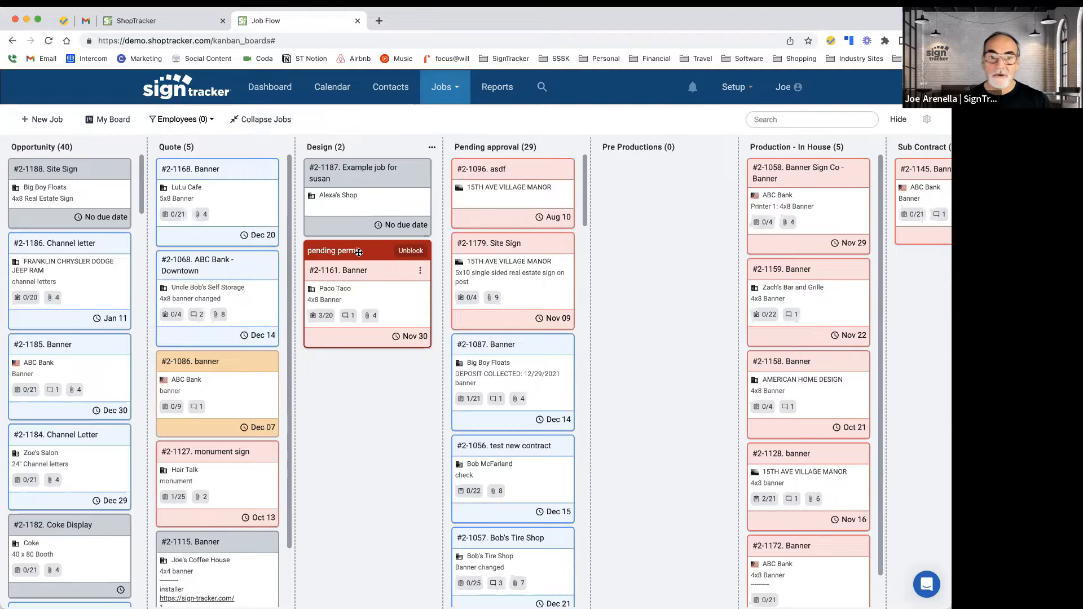
Step: Mark job #2-1187 Example job for susan ready for next stage and move it into Pending approval
{"action": "left_click", "coordinate": [419, 172]}
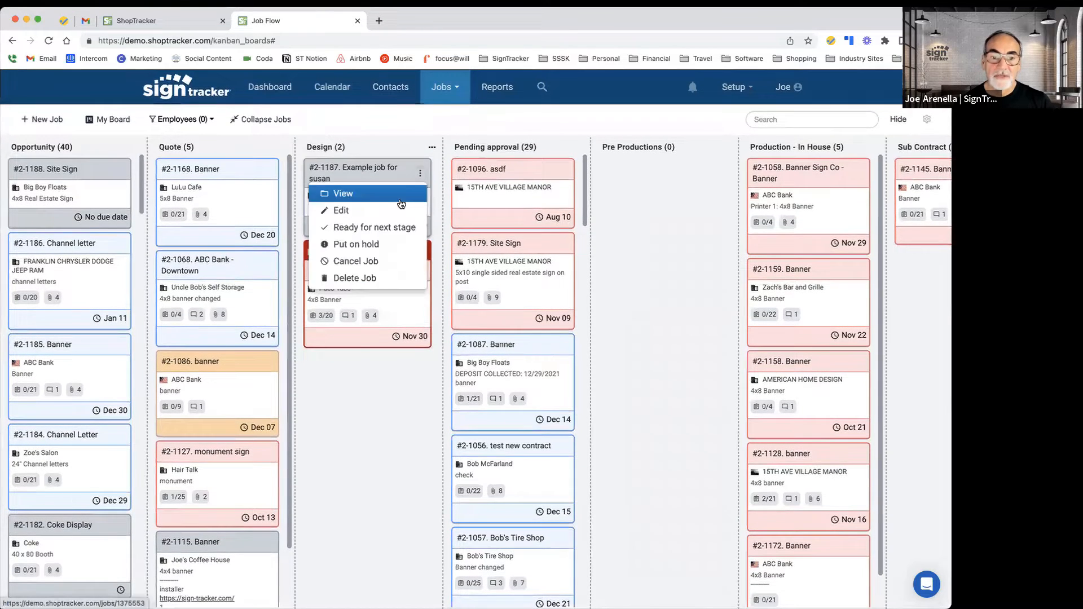
{"action": "left_click", "coordinate": [394, 227]}
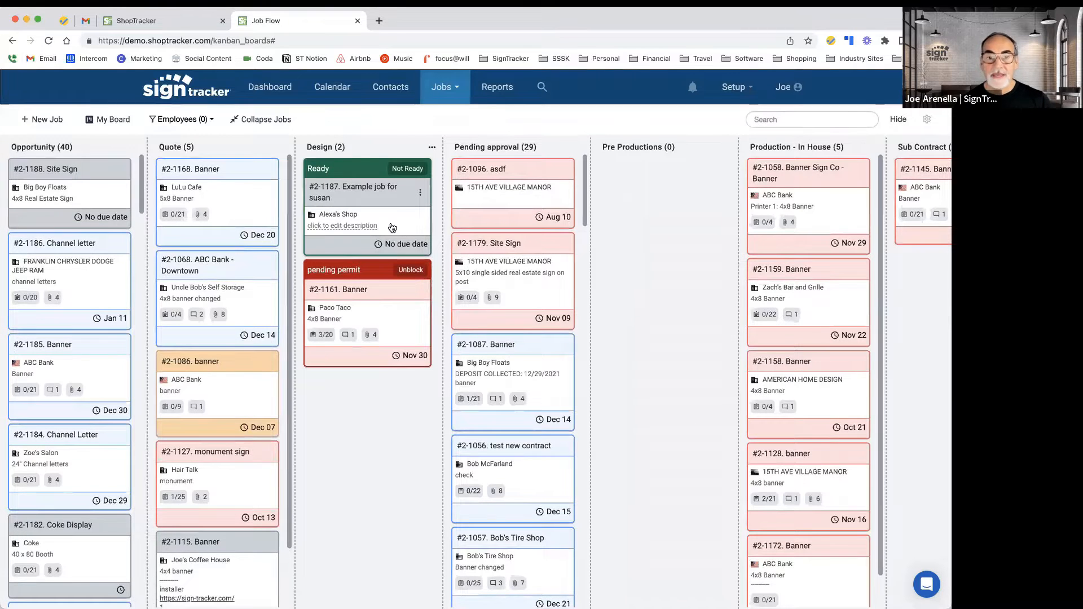
{"action": "left_click_drag", "start_coordinate": [361, 180], "coordinate": [474, 175]}
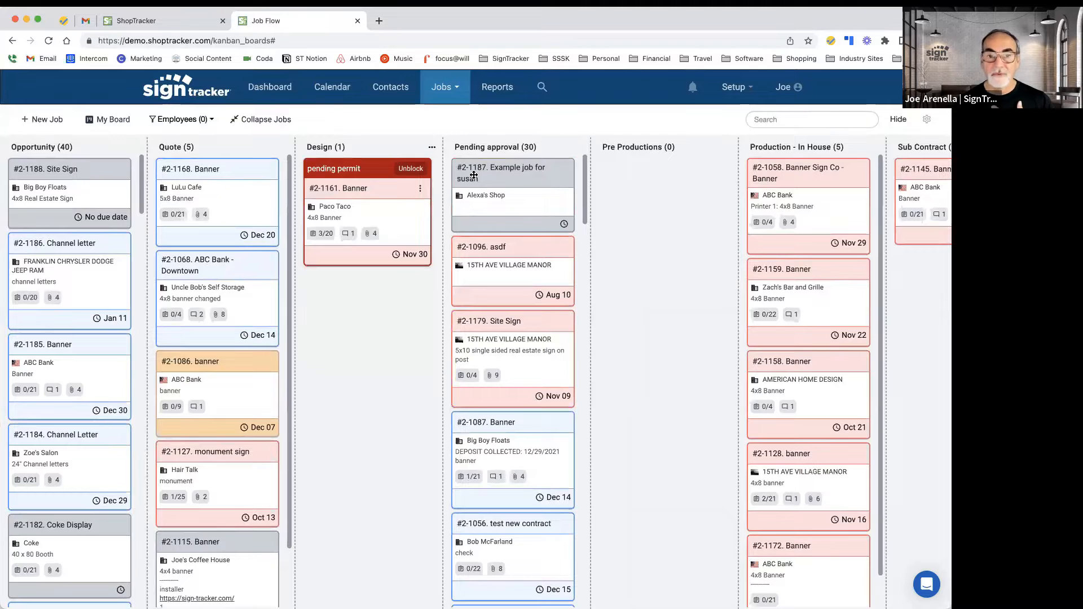
Step: Unblock job #2-1161 Banner and move it into the Pre Productions column
{"action": "left_click", "coordinate": [411, 168]}
{"action": "left_click_drag", "start_coordinate": [390, 179], "coordinate": [673, 186]}
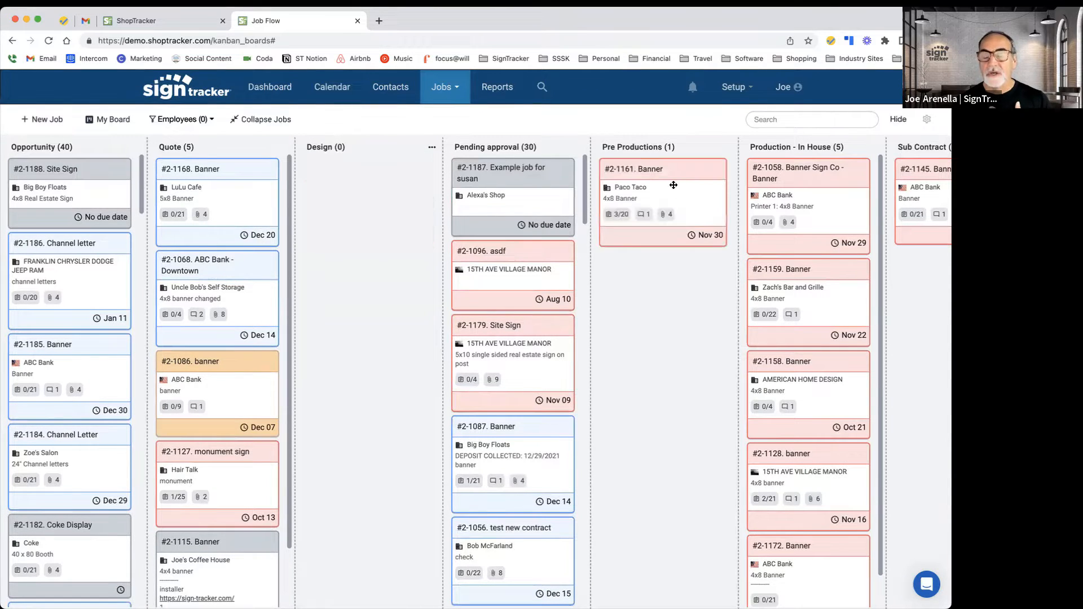
Step: Put job #2-1114 Banner in Close-Out on hold as inv 12/6 and unblock it again
{"action": "scroll", "coordinate": [716, 310], "scroll_direction": "right", "scroll_amount": 4}
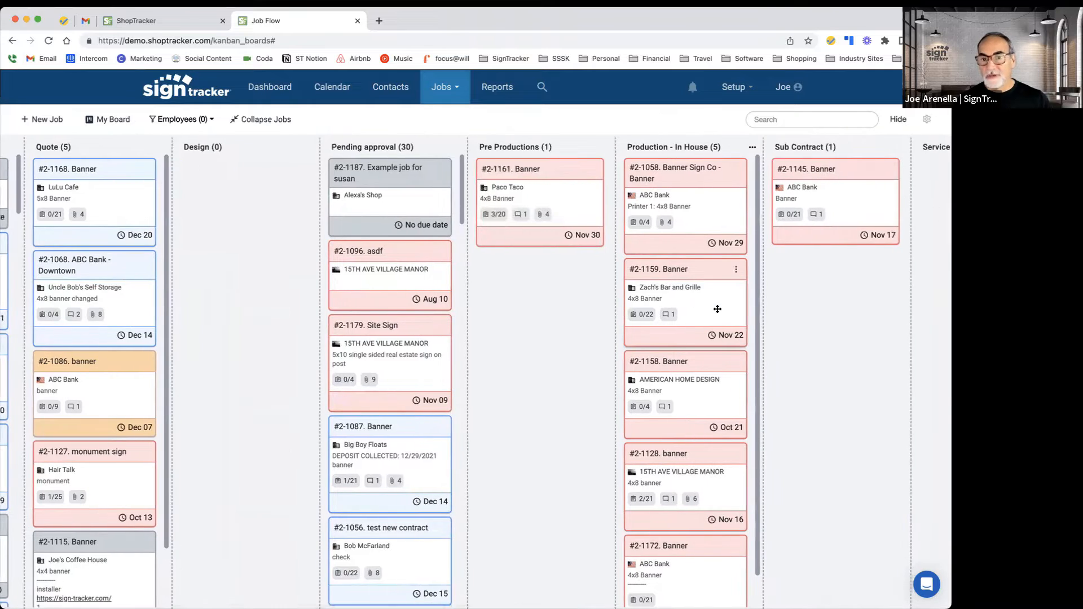
{"action": "scroll", "coordinate": [717, 309], "scroll_direction": "right", "scroll_amount": 14}
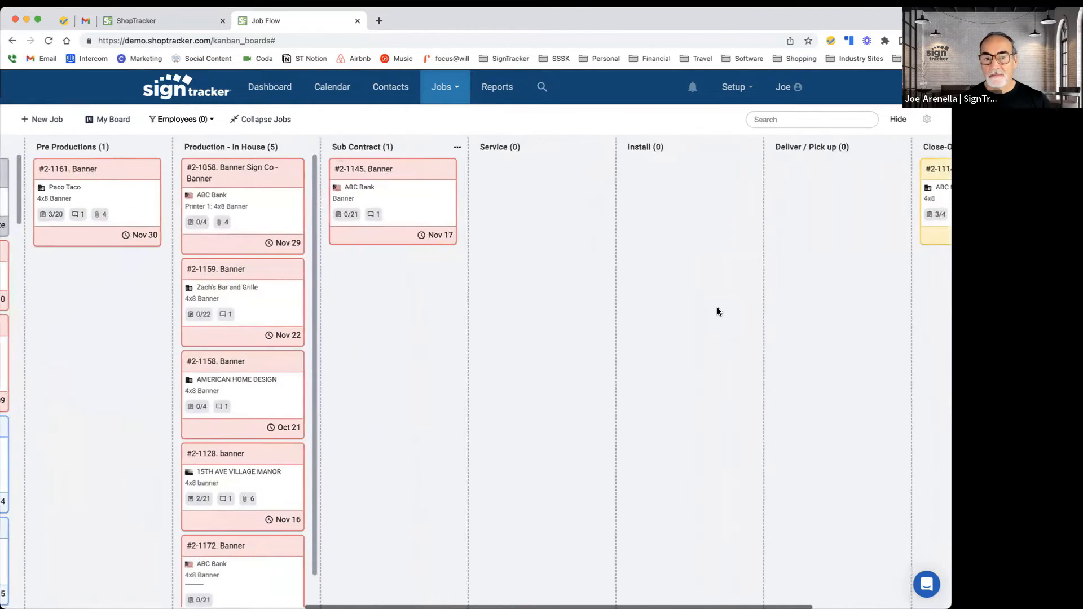
{"action": "scroll", "coordinate": [718, 310], "scroll_direction": "right", "scroll_amount": 8}
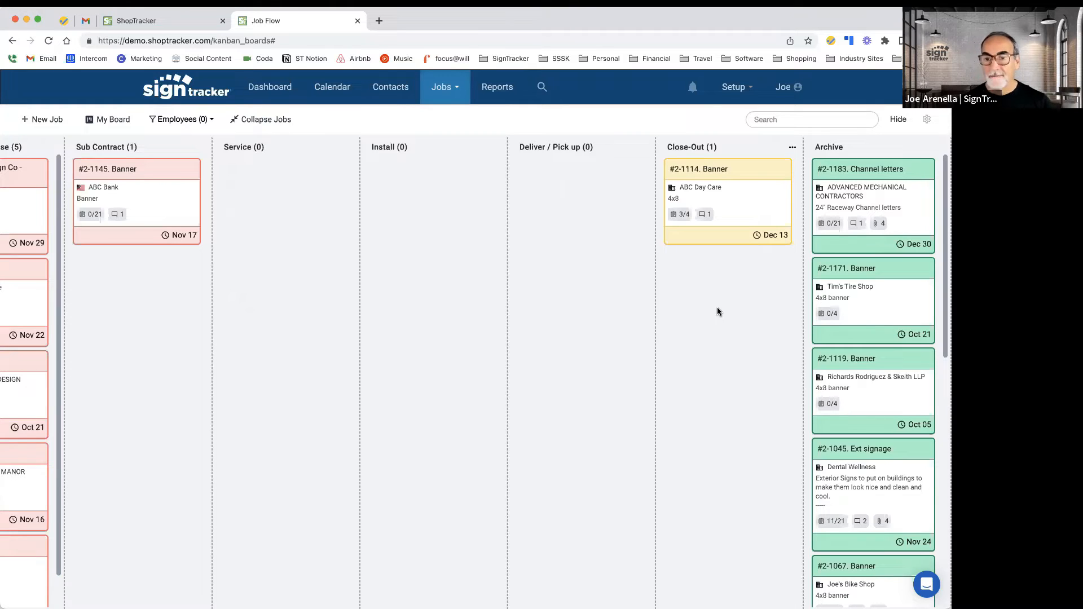
{"action": "scroll", "coordinate": [719, 312], "scroll_direction": "left", "scroll_amount": 1}
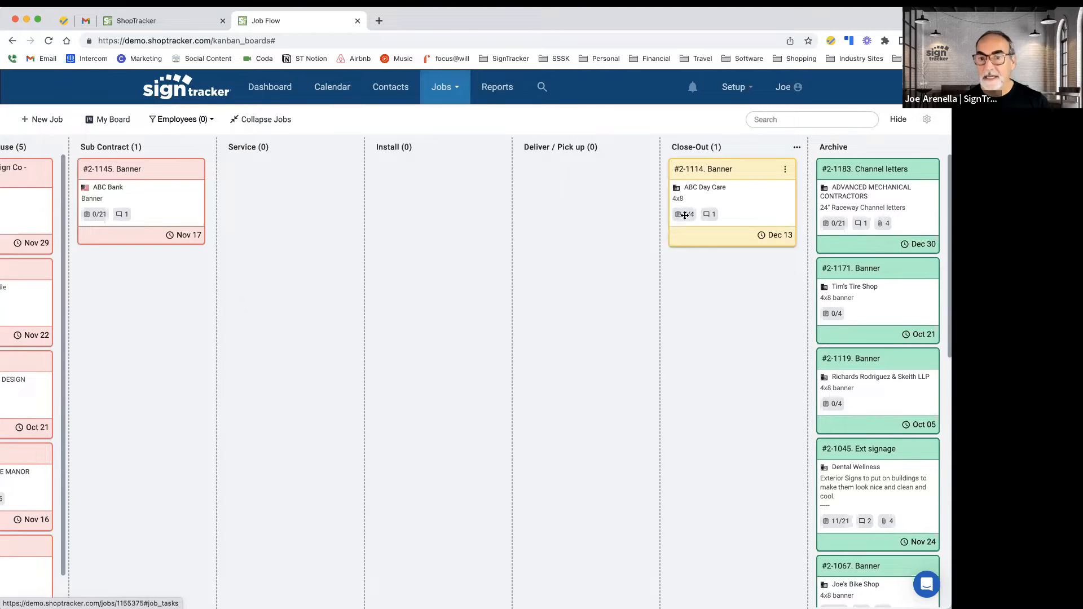
{"action": "left_click", "coordinate": [785, 169]}
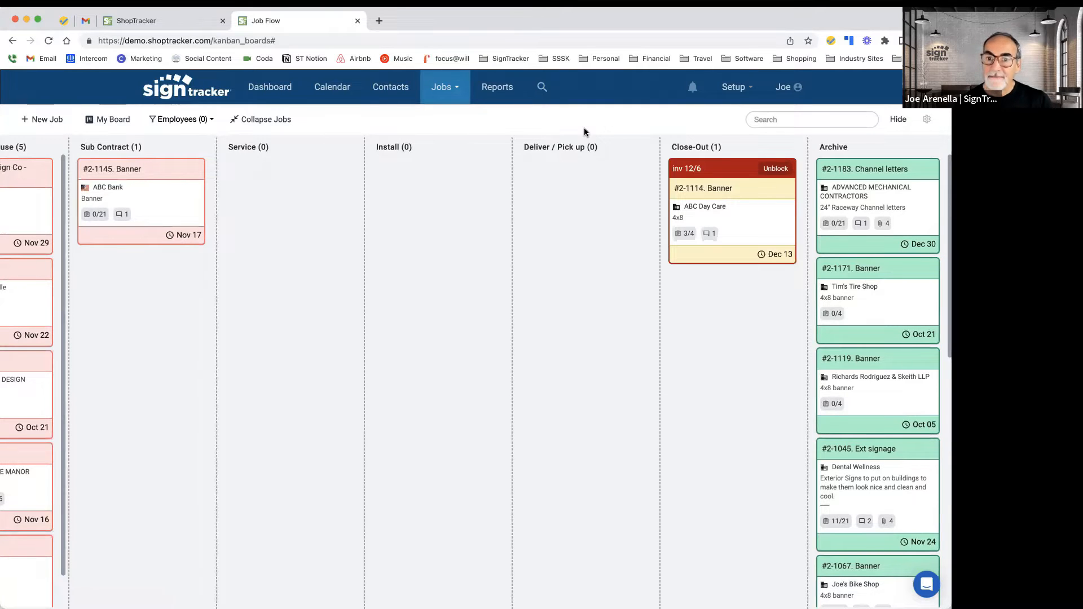
{"action": "left_click", "coordinate": [775, 169]}
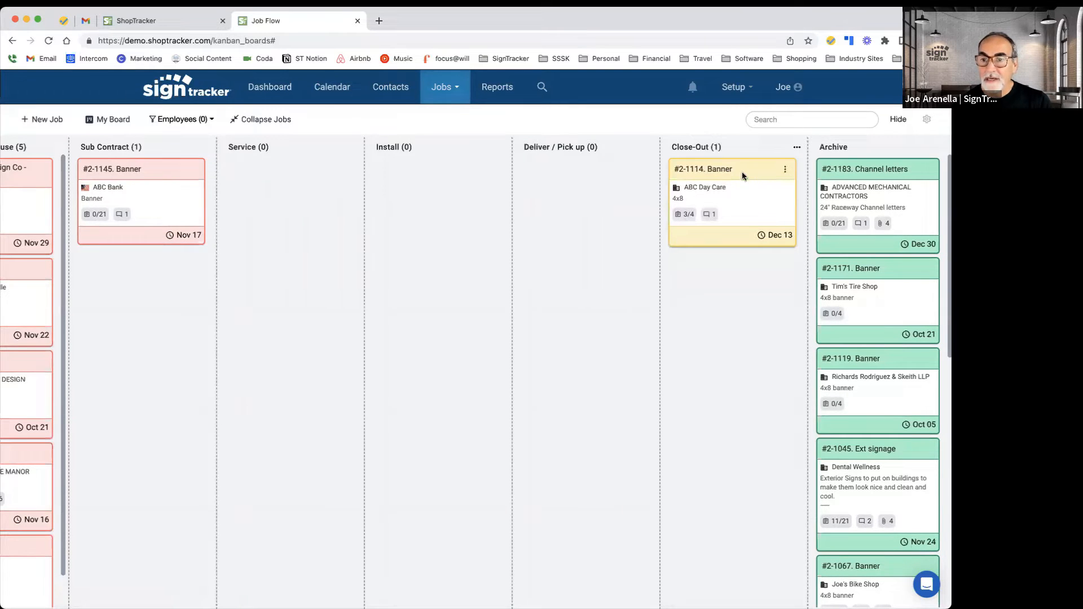
Step: Move job #2-1114 Banner from Close-Out into the Archive column
{"action": "left_click_drag", "start_coordinate": [742, 172], "coordinate": [861, 183]}
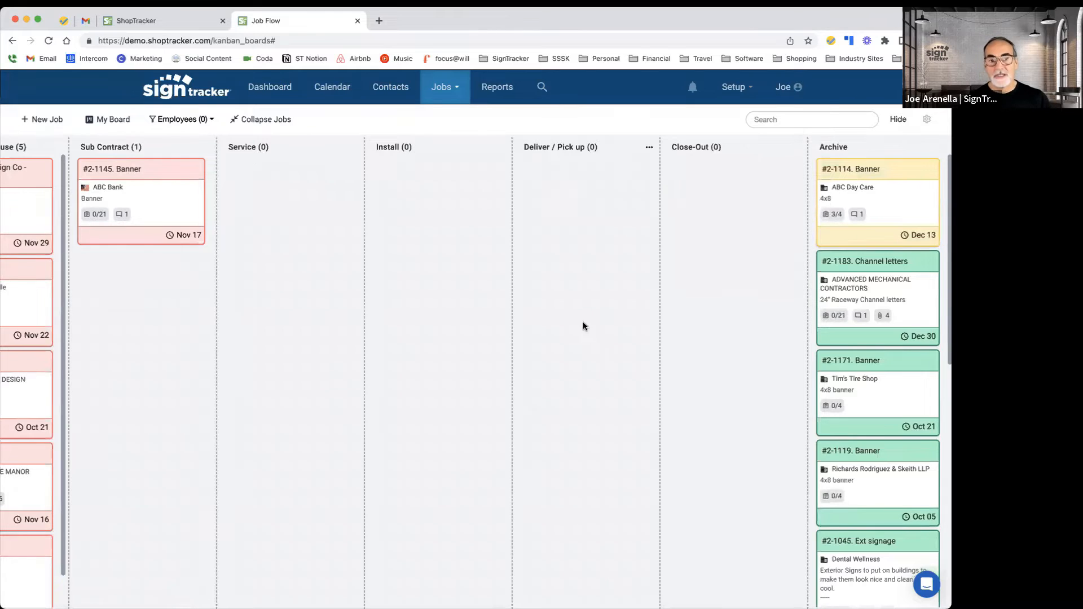
Step: Try to edit the Service column title and rearrange the board columns
{"action": "scroll", "coordinate": [546, 351], "scroll_direction": "left", "scroll_amount": 2}
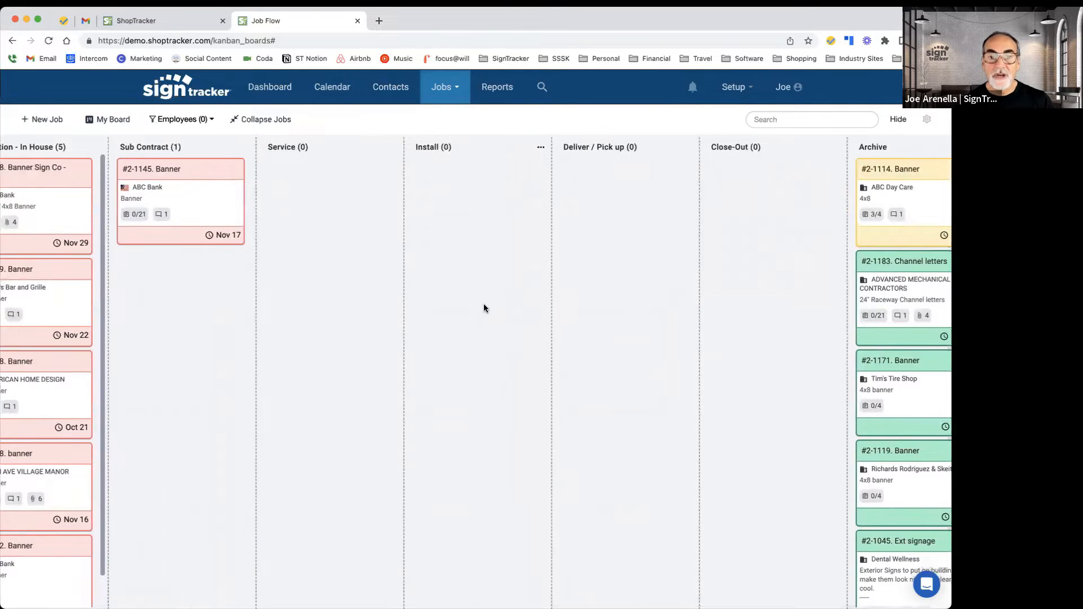
{"action": "double_click", "coordinate": [277, 147]}
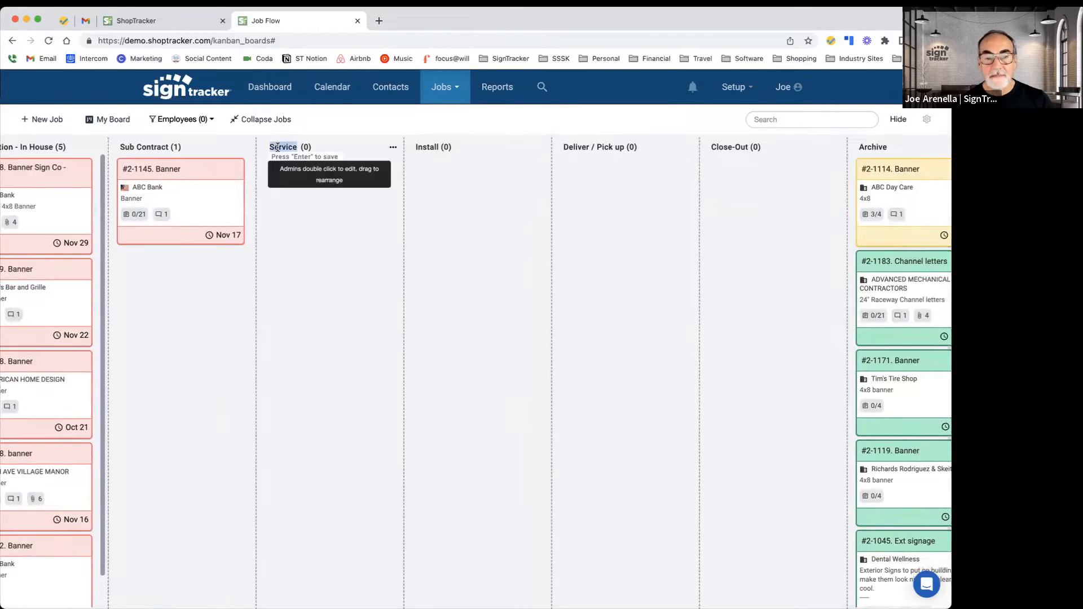
{"action": "left_click", "coordinate": [428, 152]}
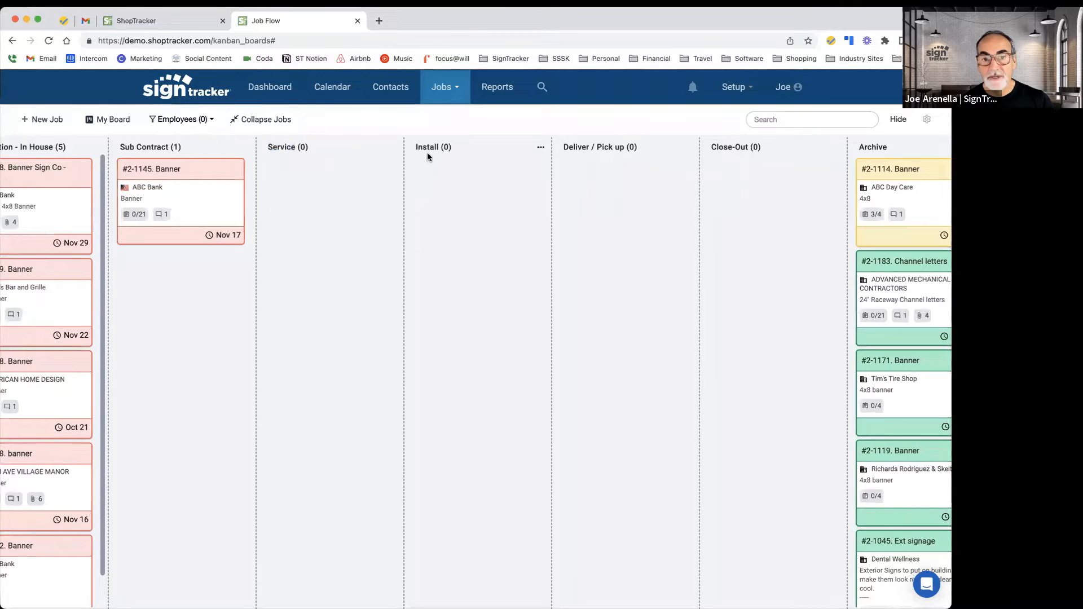
{"action": "left_click_drag", "start_coordinate": [613, 167], "coordinate": [509, 162]}
{"action": "left_click_drag", "start_coordinate": [443, 158], "coordinate": [428, 154]}
{"action": "scroll", "coordinate": [266, 216], "scroll_direction": "left", "scroll_amount": 5}
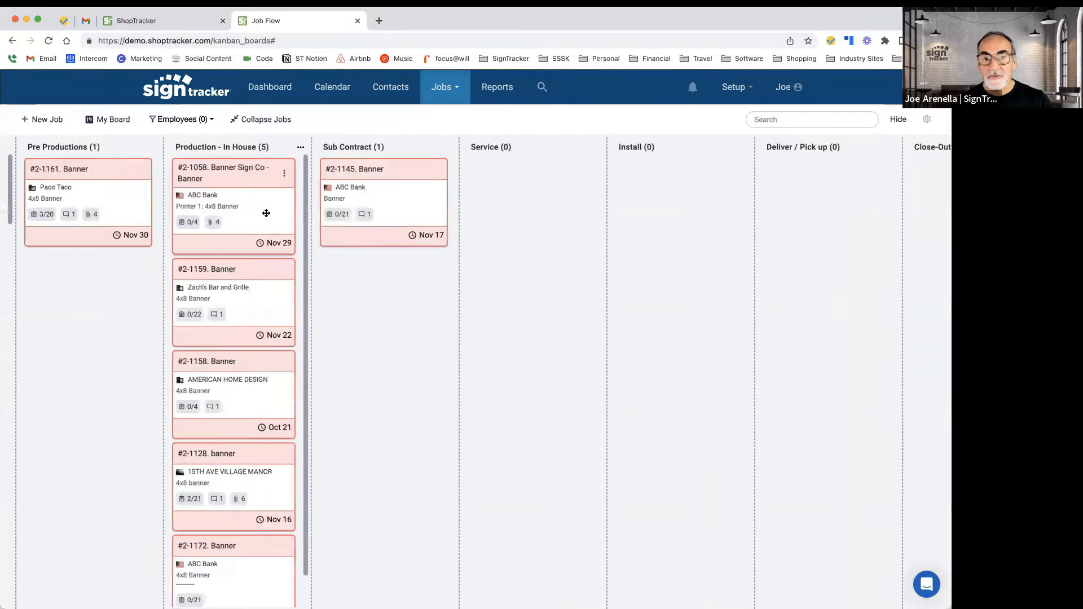
Step: Try to insert a new column after the Sub Contract column
{"action": "left_click", "coordinate": [448, 147]}
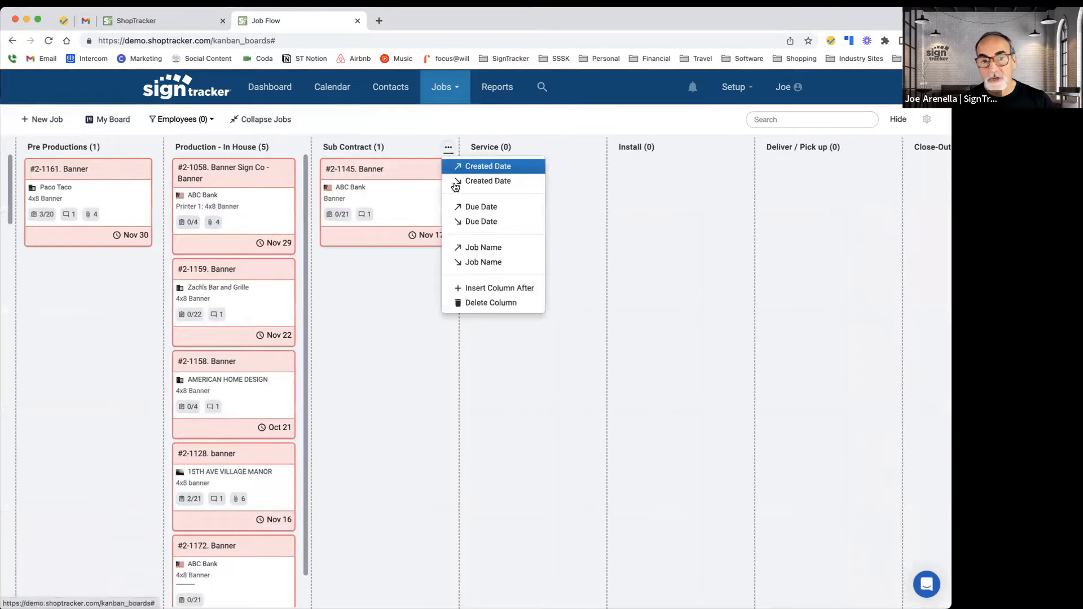
{"action": "left_click", "coordinate": [473, 289]}
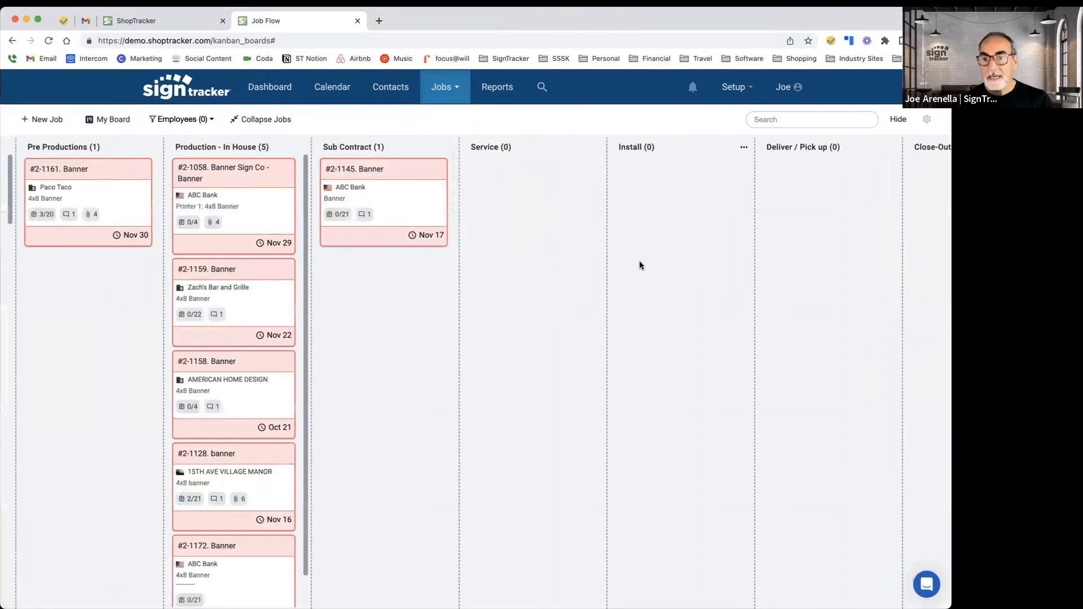
Step: Customize job cards to show Sales Rep, Manager, Created Date and Show Full Description
{"action": "left_click", "coordinate": [927, 119]}
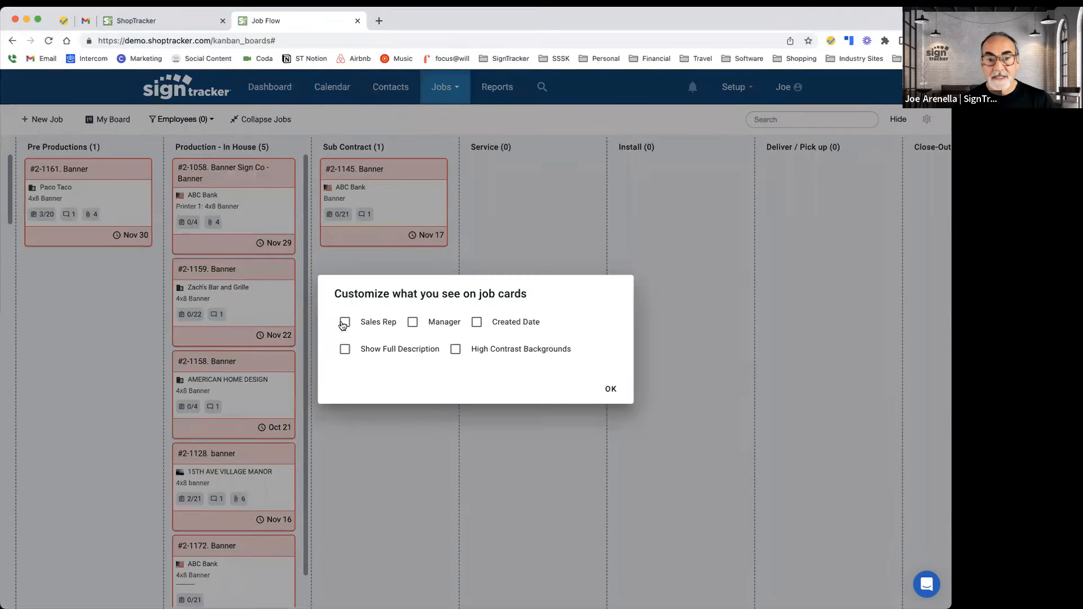
{"action": "left_click", "coordinate": [347, 322]}
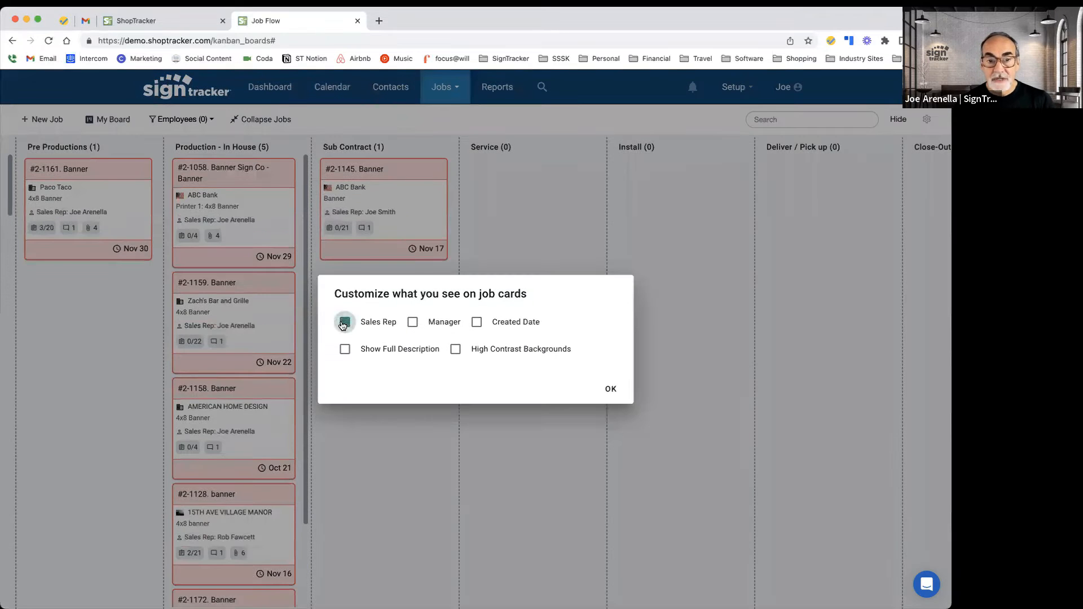
{"action": "left_click", "coordinate": [410, 323]}
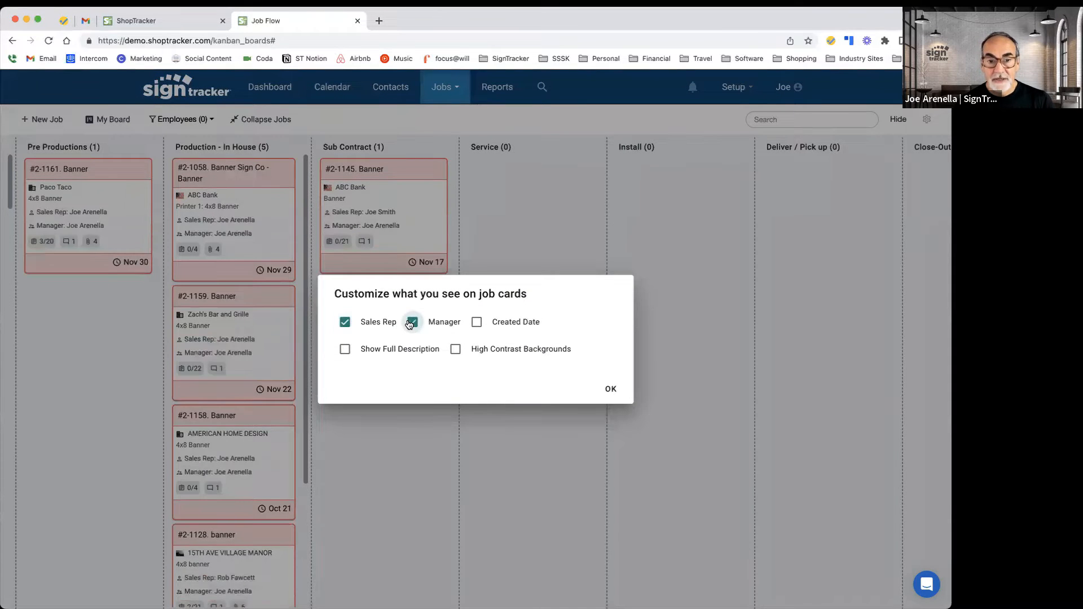
{"action": "left_click", "coordinate": [477, 322]}
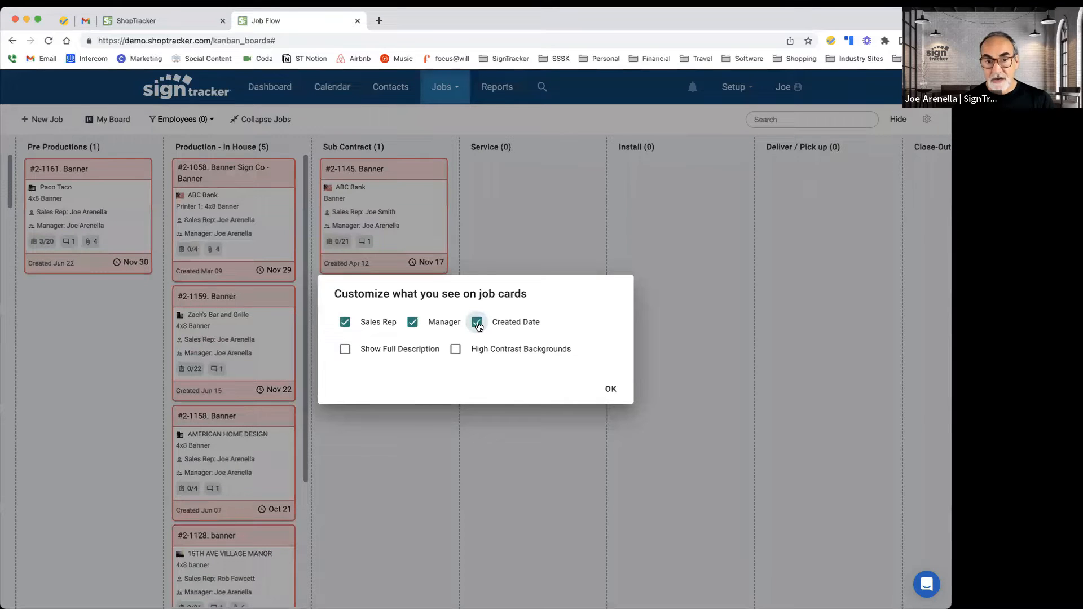
{"action": "left_click", "coordinate": [344, 350]}
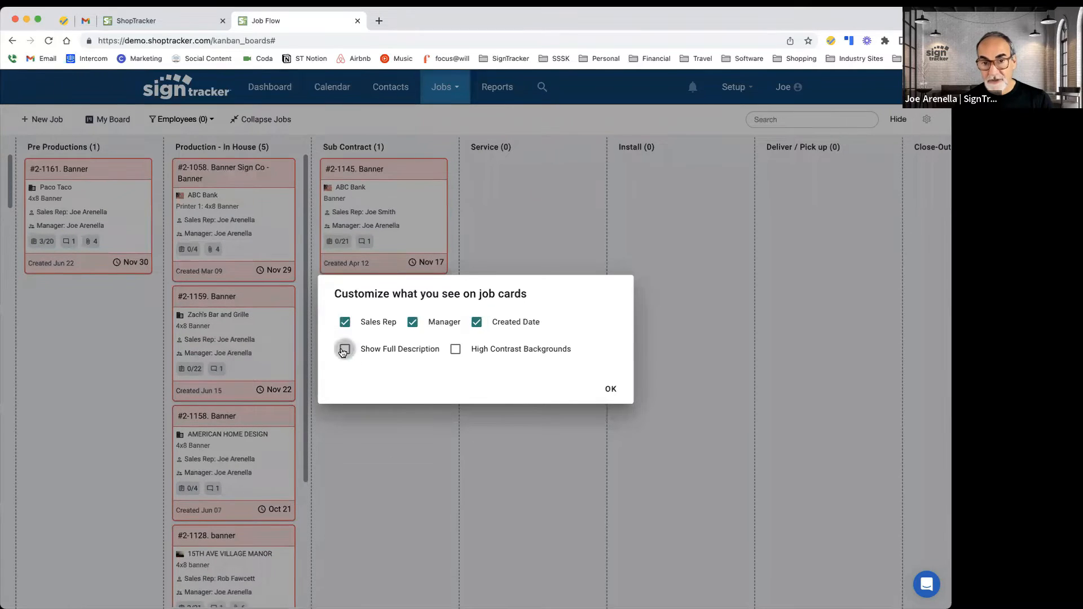
{"action": "left_click", "coordinate": [610, 390]}
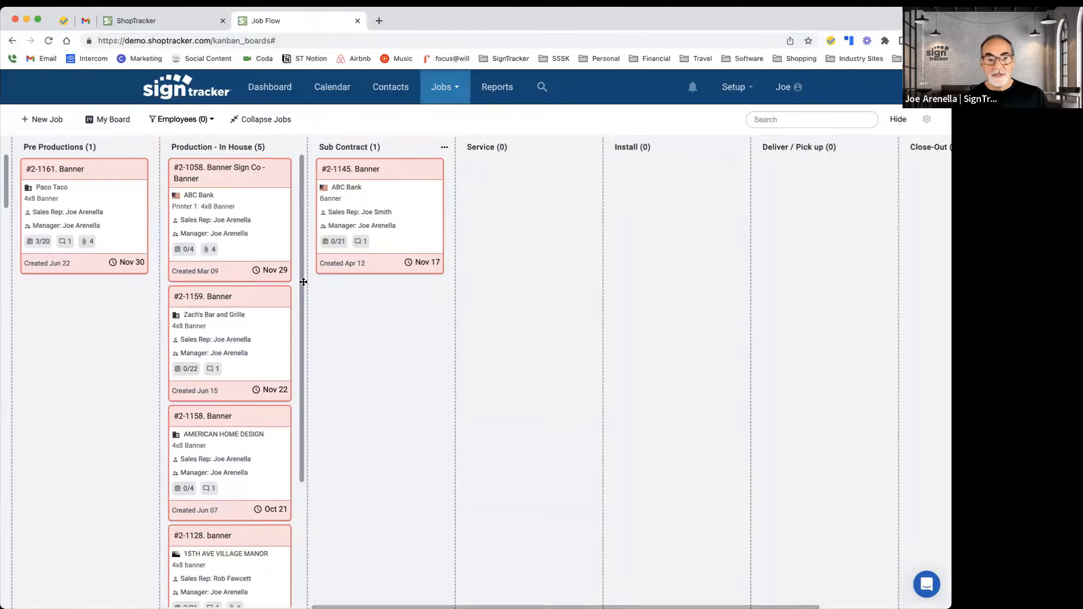
Step: Add a ------- separator line to the description of job #2-1058 Banner Sign Co - Banner and save it
{"action": "left_click", "coordinate": [212, 208]}
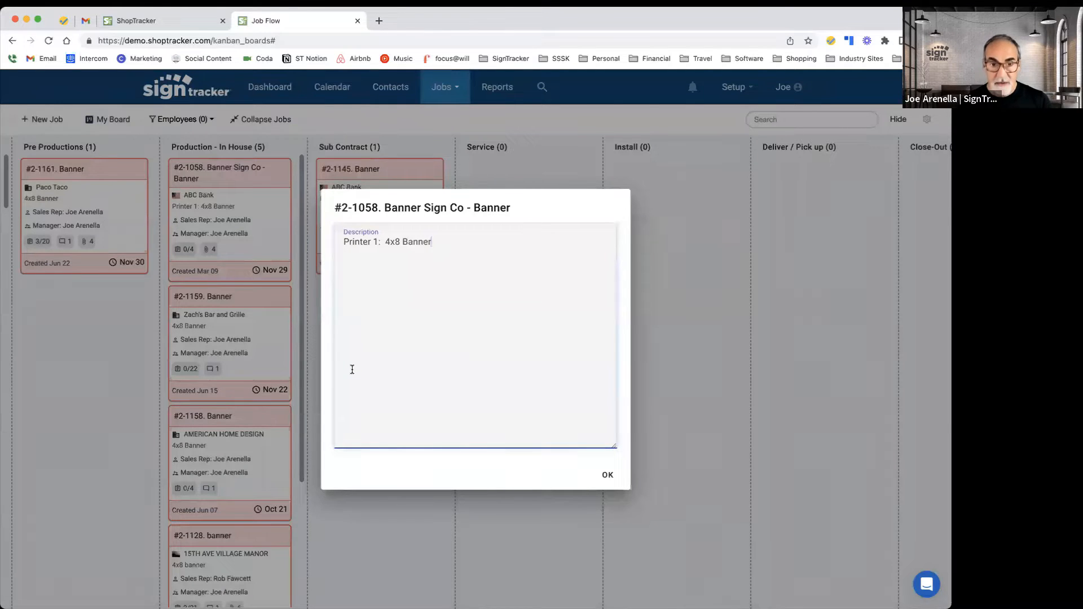
{"action": "key", "text": "Return"}
{"action": "type", "text": "-------"}
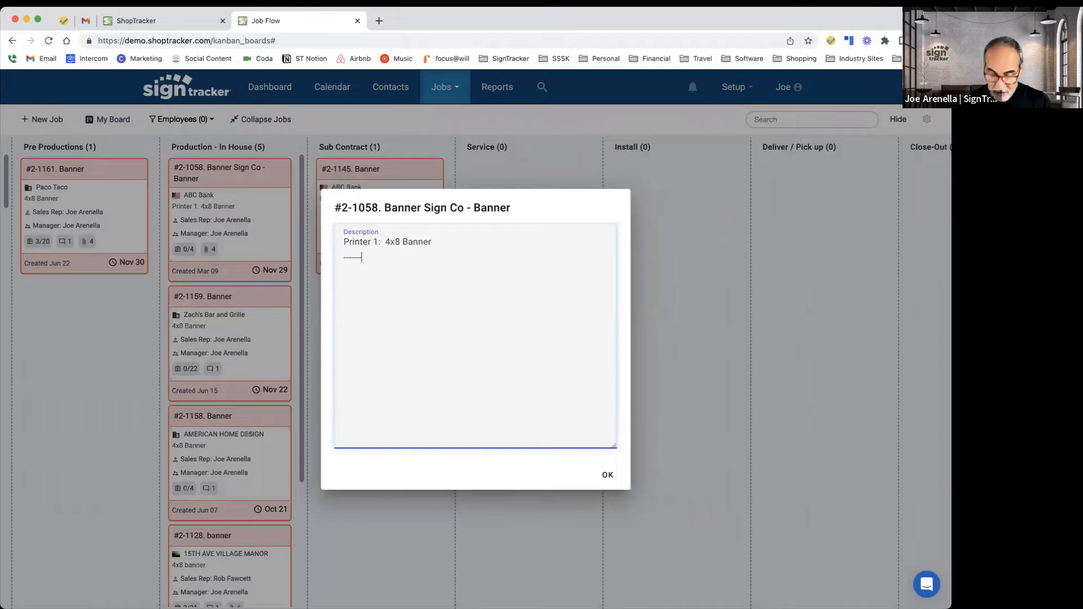
{"action": "key", "text": "Return"}
{"action": "type", "text": "fsdfs"}
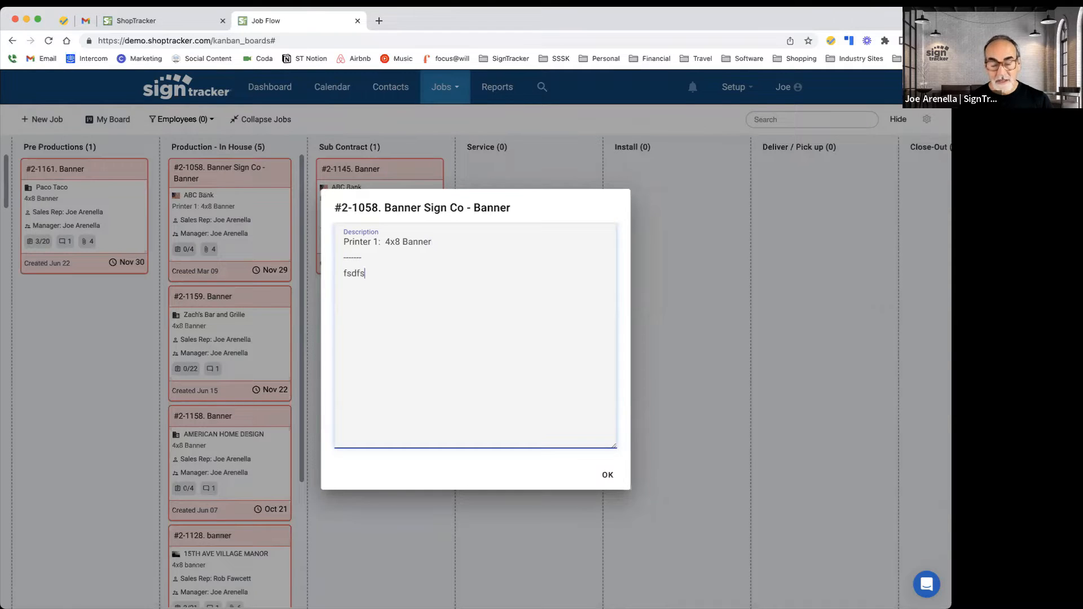
{"action": "key", "text": "BackSpace"}
{"action": "key", "text": "BackSpace"}
{"action": "key", "text": "BackSpace"}
{"action": "key", "text": "BackSpace"}
{"action": "key", "text": "BackSpace"}
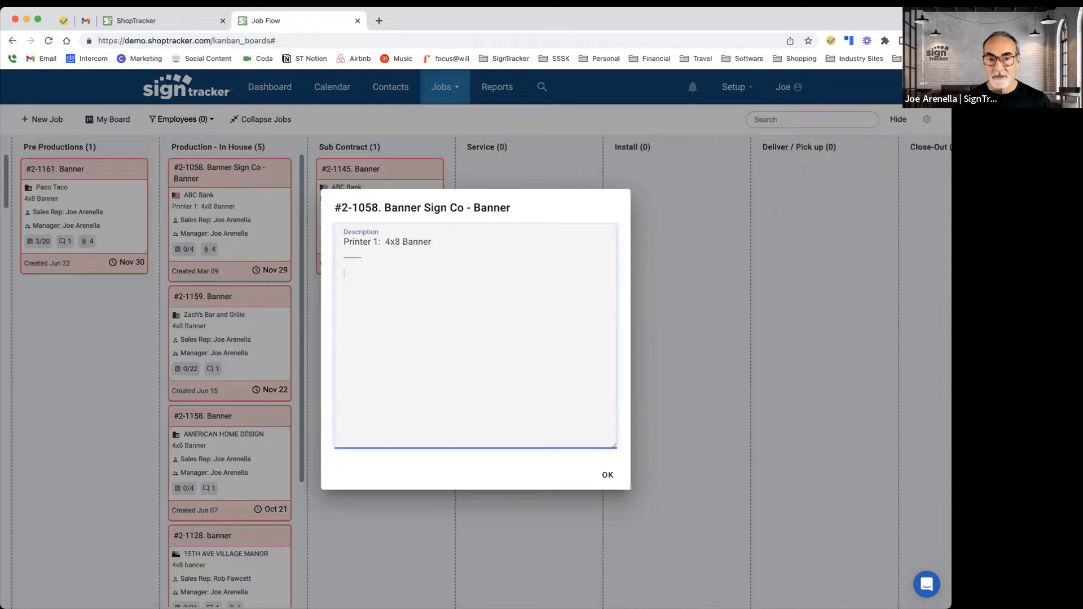
{"action": "left_click", "coordinate": [609, 477]}
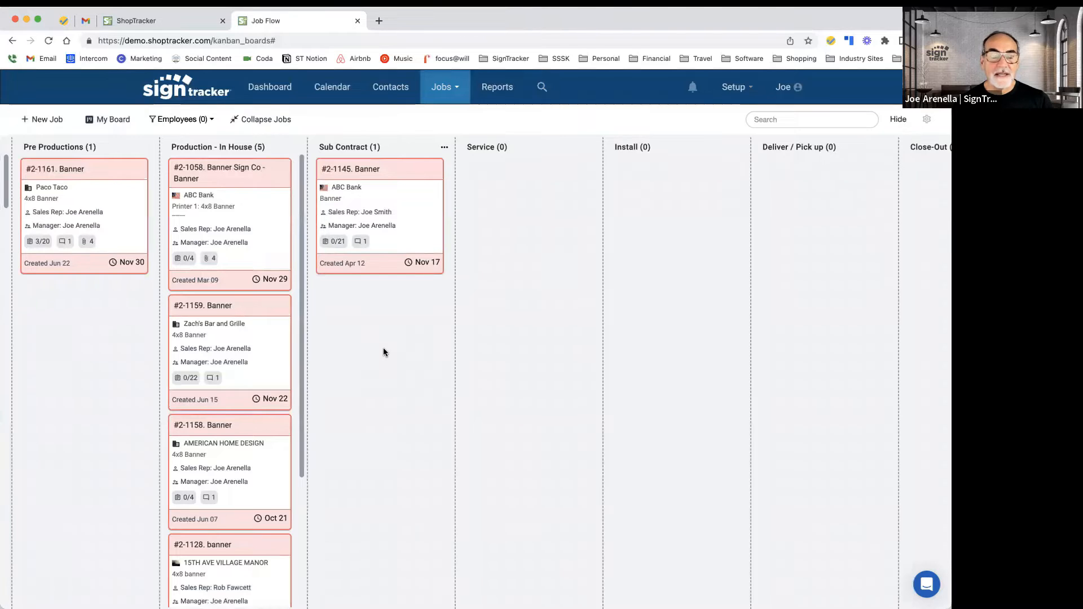
{"action": "scroll", "coordinate": [384, 350], "scroll_direction": "left", "scroll_amount": 5}
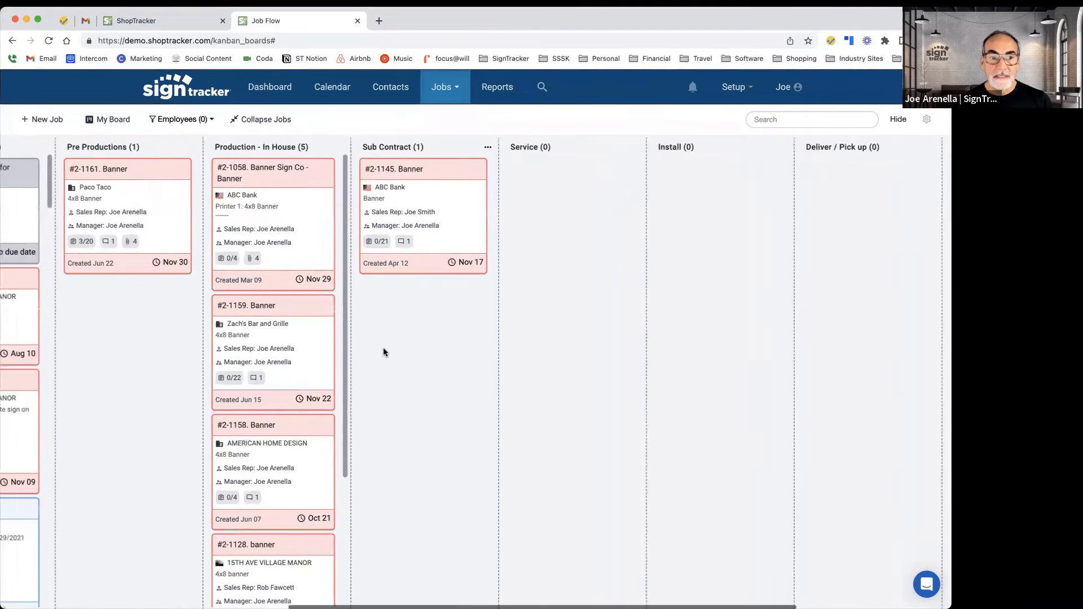
Step: Switch the job board to the Production view
{"action": "scroll", "coordinate": [384, 348], "scroll_direction": "left", "scroll_amount": 6}
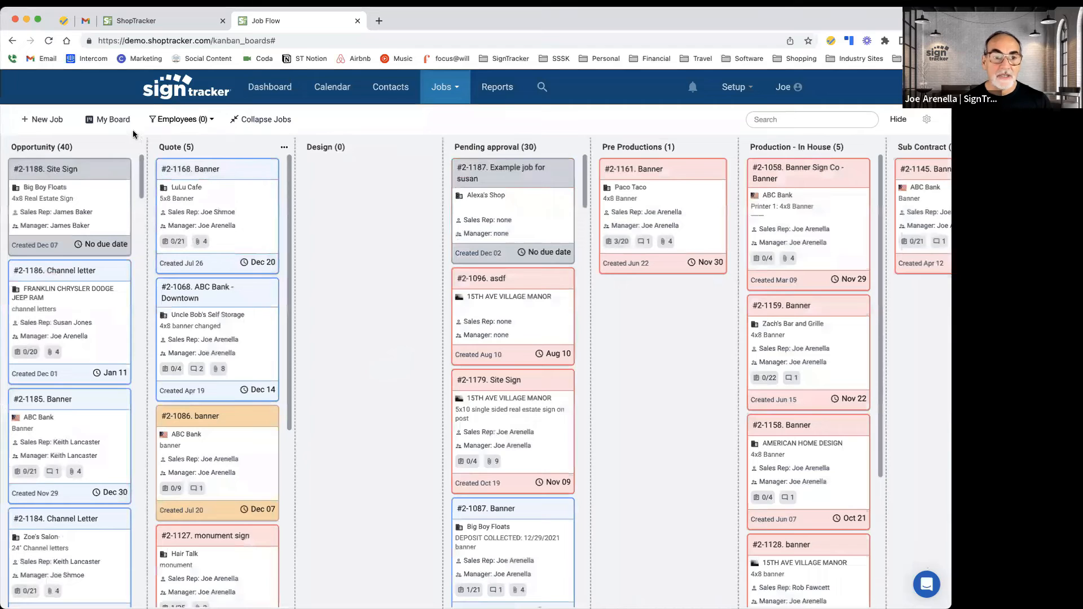
{"action": "left_click", "coordinate": [115, 121]}
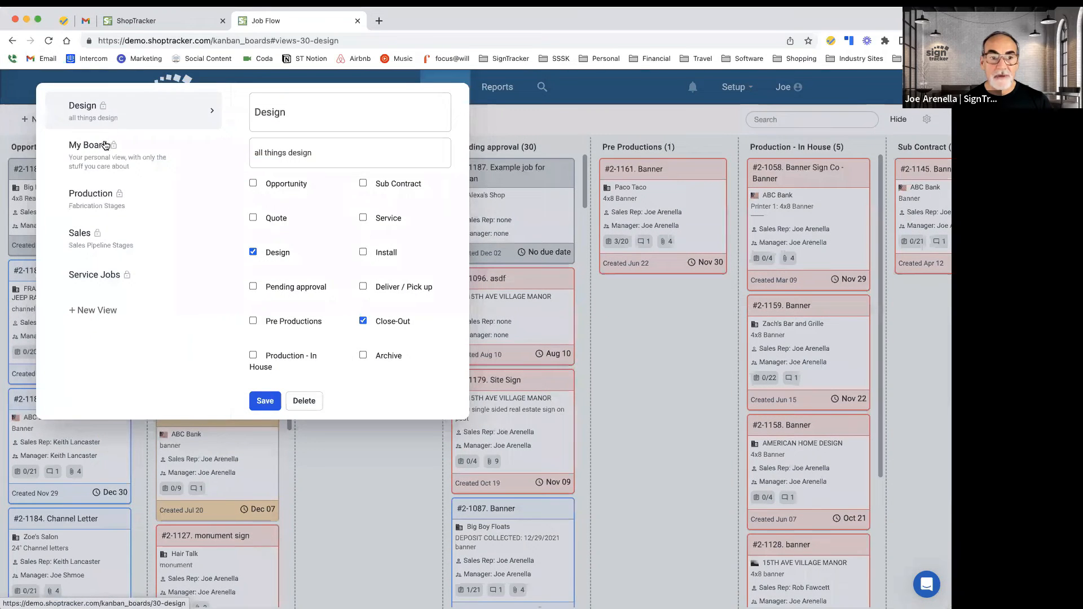
{"action": "left_click", "coordinate": [104, 147]}
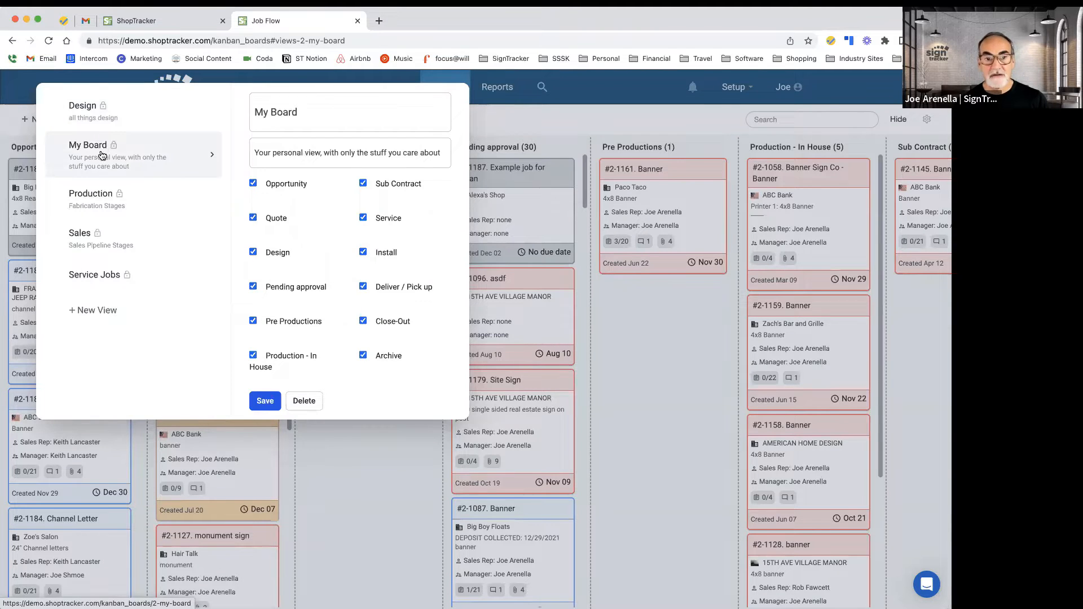
{"action": "left_click", "coordinate": [95, 194]}
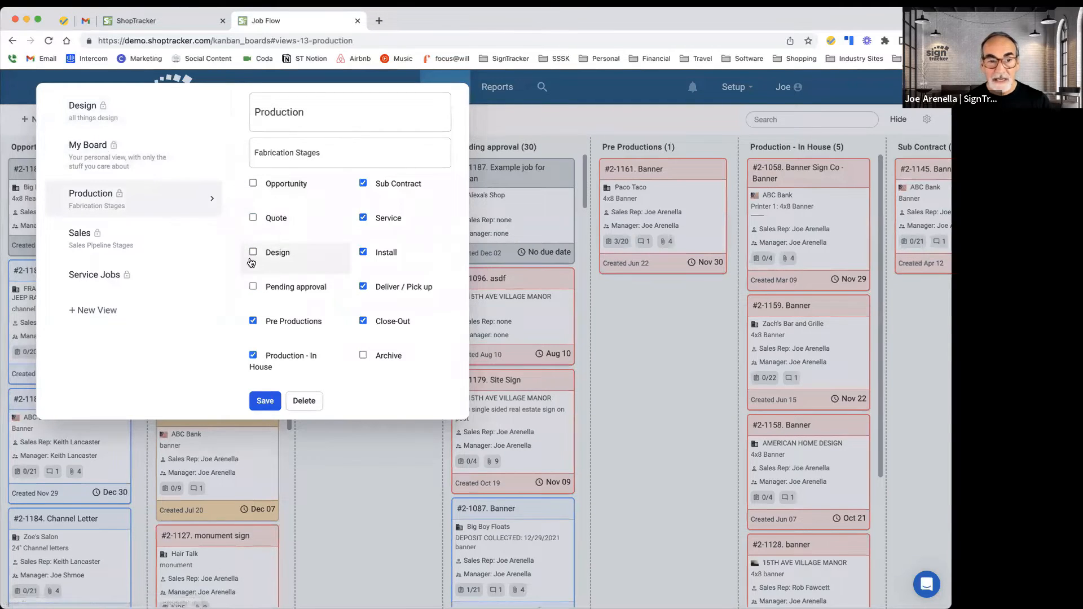
{"action": "left_click", "coordinate": [95, 201]}
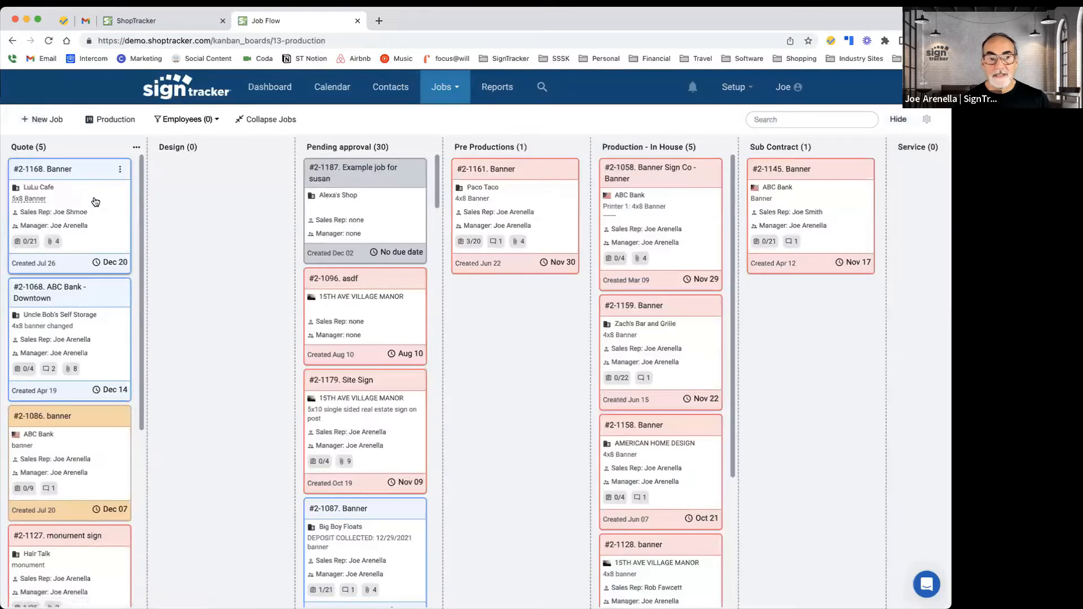
Step: Switch the job board back to the My Board view
{"action": "scroll", "coordinate": [489, 349], "scroll_direction": "right", "scroll_amount": 10}
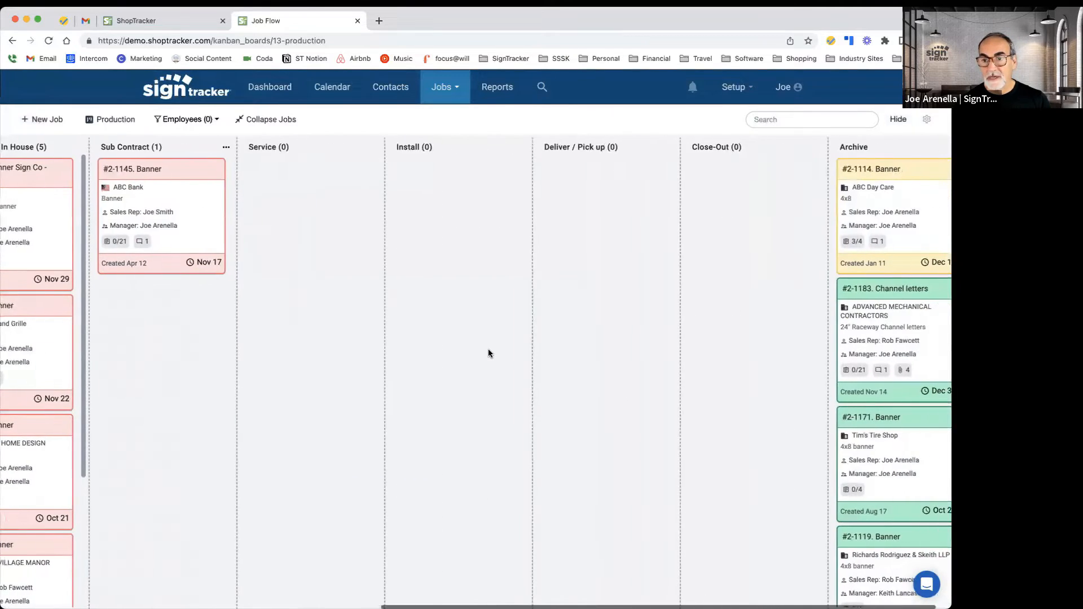
{"action": "scroll", "coordinate": [480, 353], "scroll_direction": "left", "scroll_amount": 3}
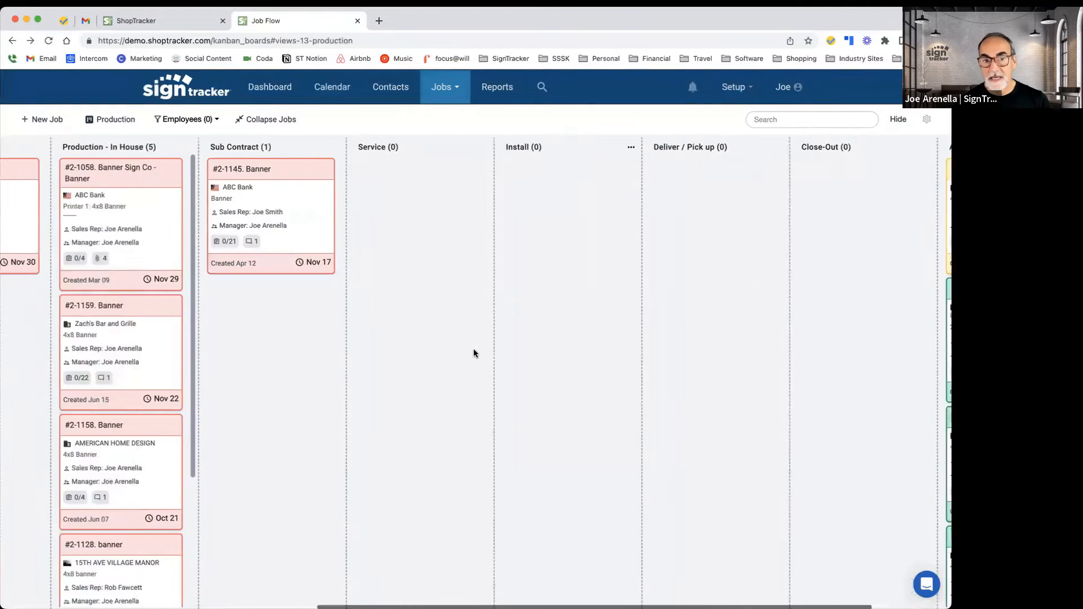
{"action": "scroll", "coordinate": [474, 353], "scroll_direction": "left", "scroll_amount": 12}
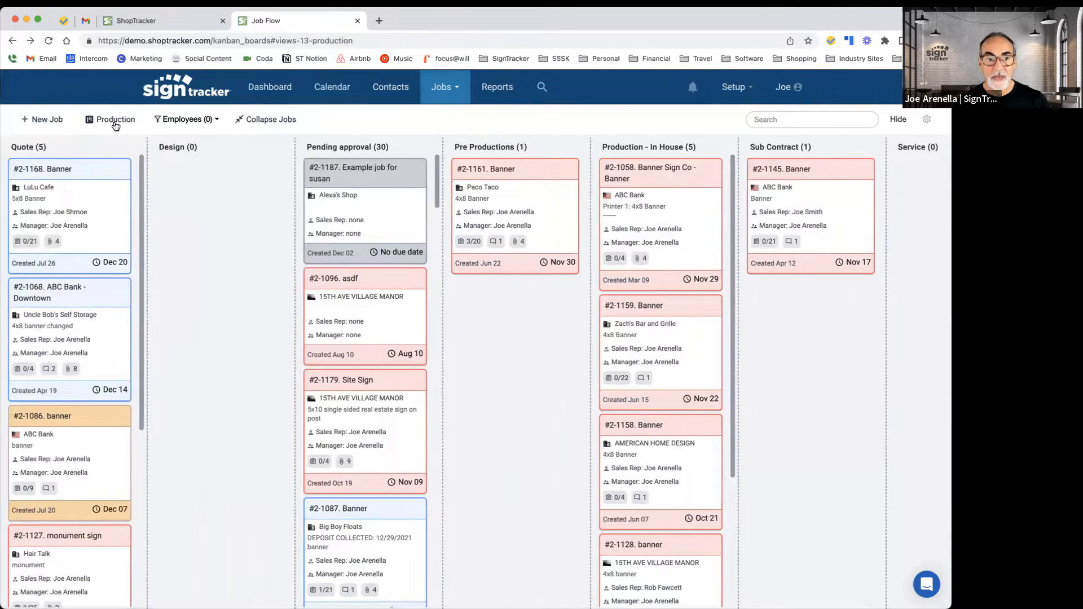
{"action": "left_click", "coordinate": [115, 122]}
{"action": "left_click", "coordinate": [104, 160]}
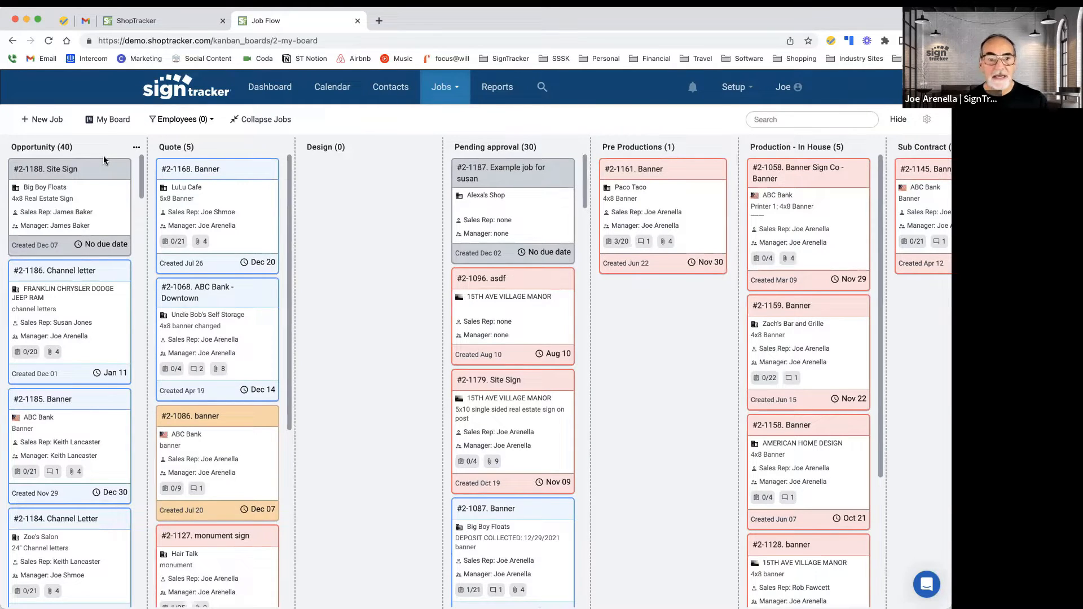
Step: Open job #2-1188 Site Sign and go to its Tasks page
{"action": "left_click", "coordinate": [262, 263]}
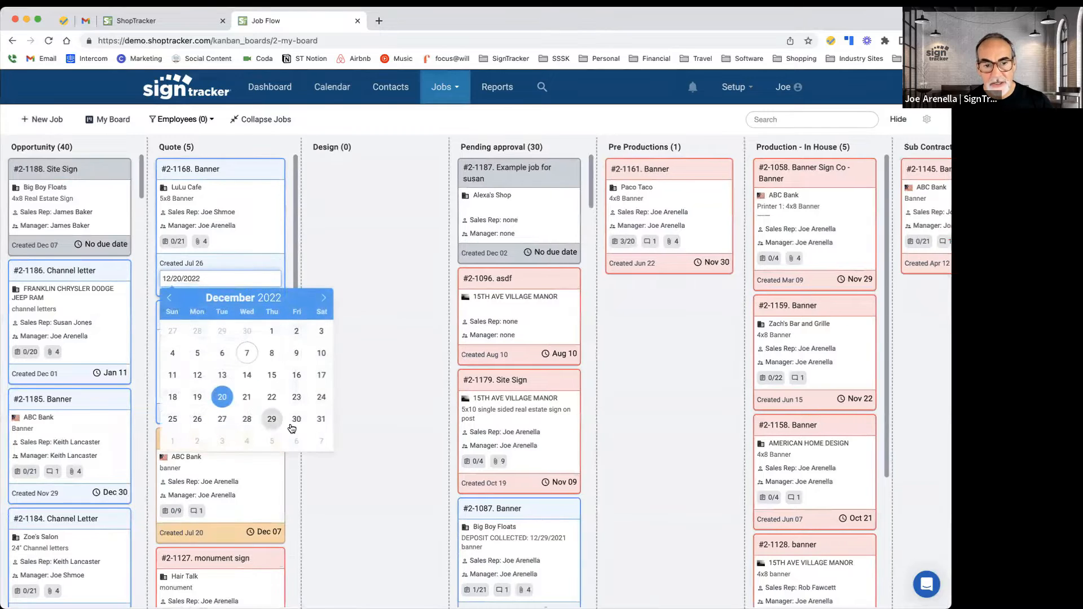
{"action": "left_click", "coordinate": [404, 329]}
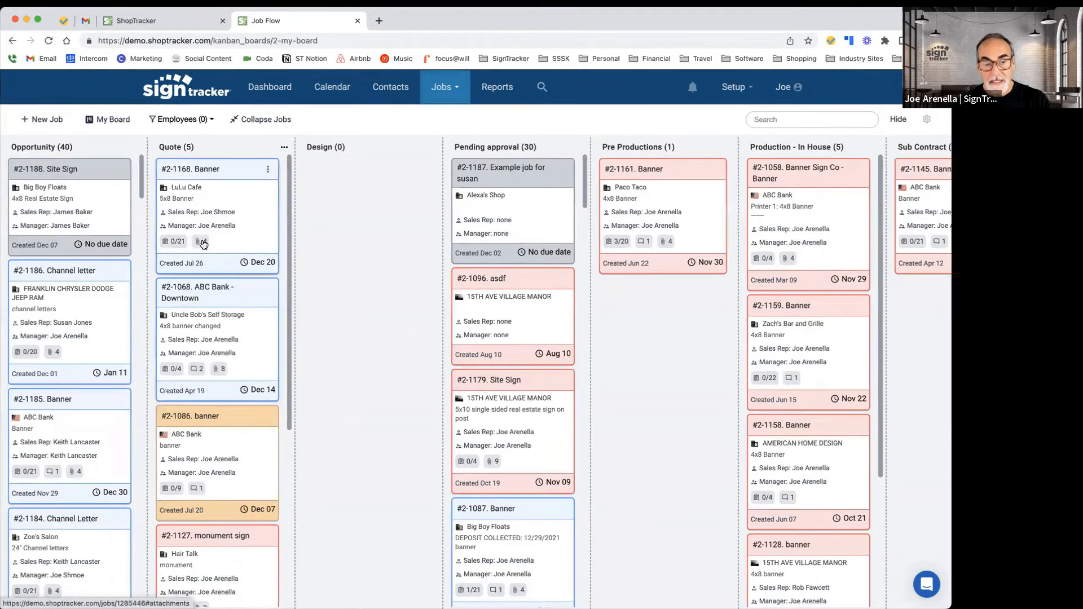
{"action": "left_click", "coordinate": [49, 171]}
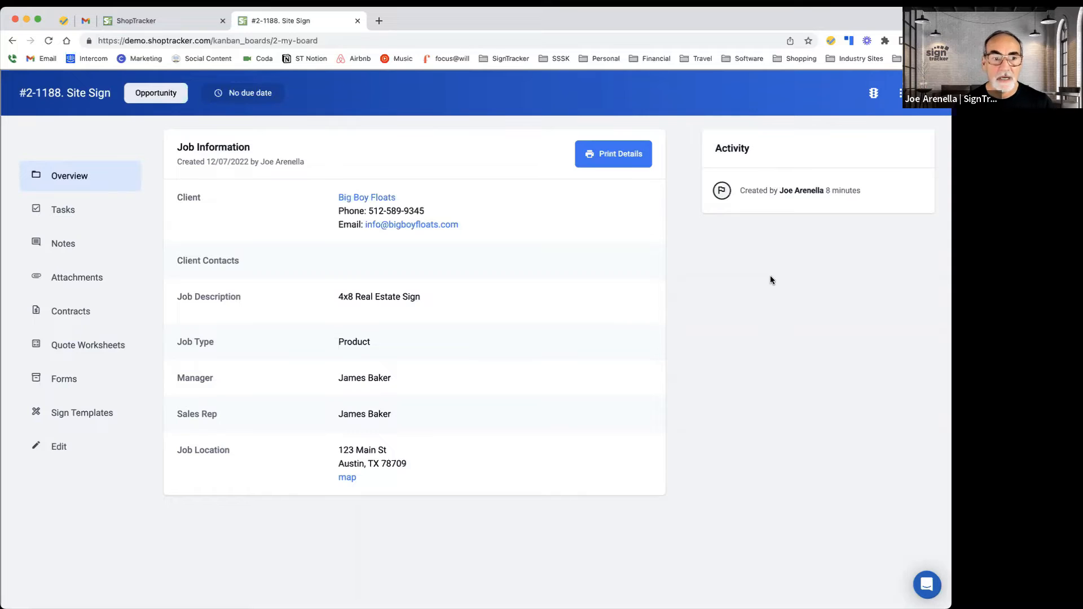
{"action": "left_click", "coordinate": [63, 210]}
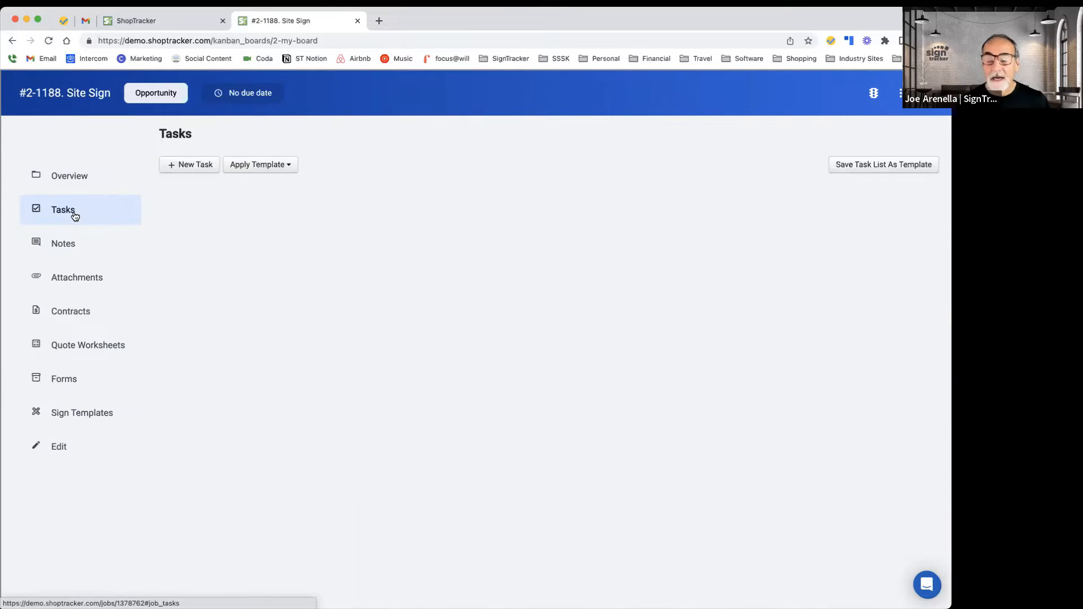
Step: Add a new task named TEST with the description fsdfs
{"action": "left_click", "coordinate": [194, 166]}
{"action": "left_click", "coordinate": [192, 203]}
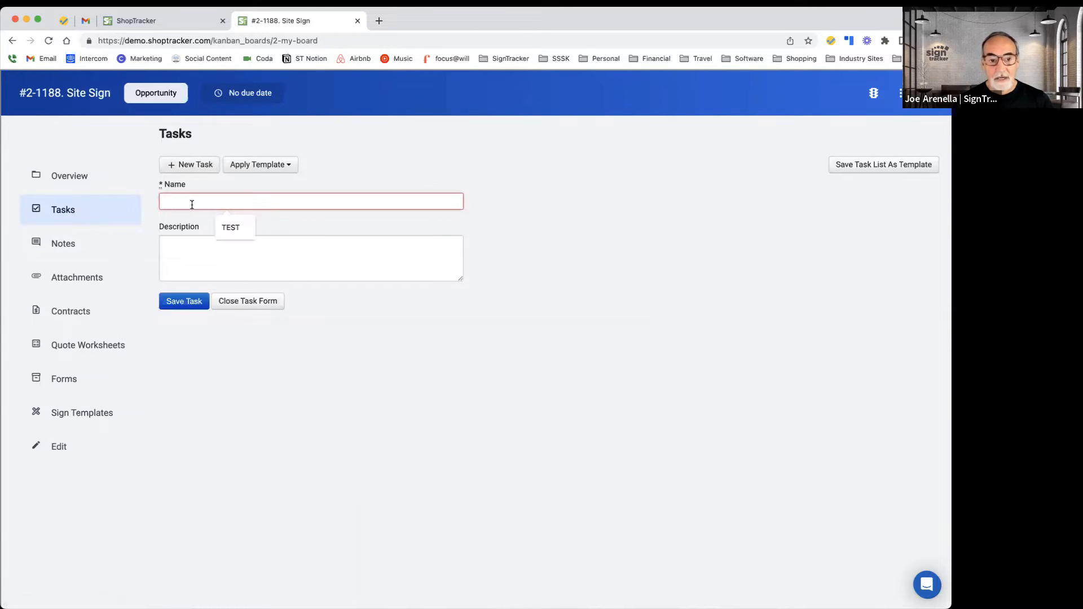
{"action": "left_click", "coordinate": [229, 227]}
{"action": "left_click", "coordinate": [201, 254]}
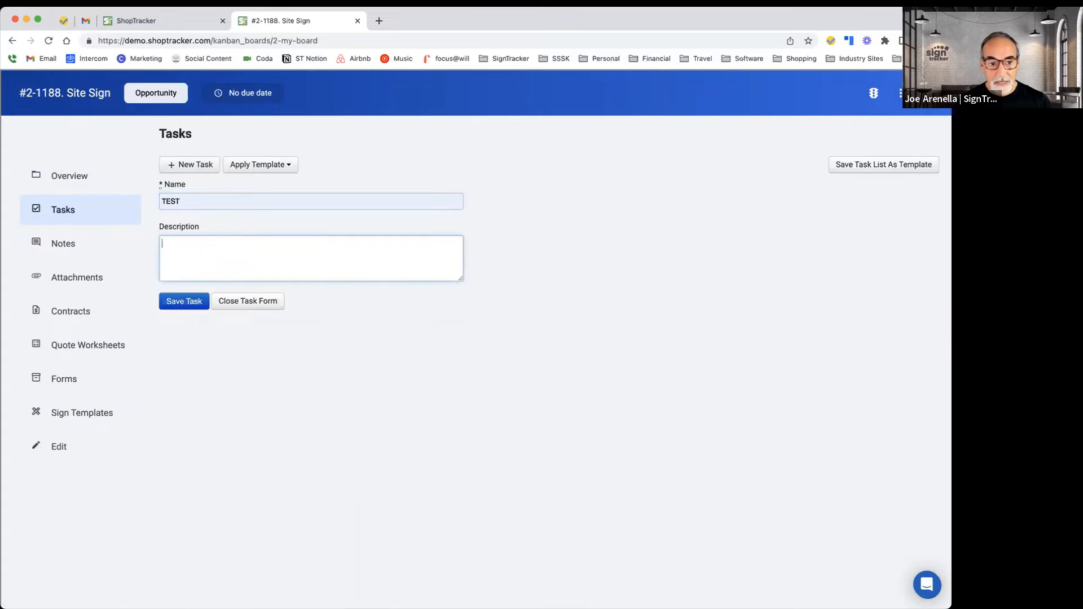
{"action": "type", "text": "fsdfs"}
{"action": "left_click", "coordinate": [177, 310]}
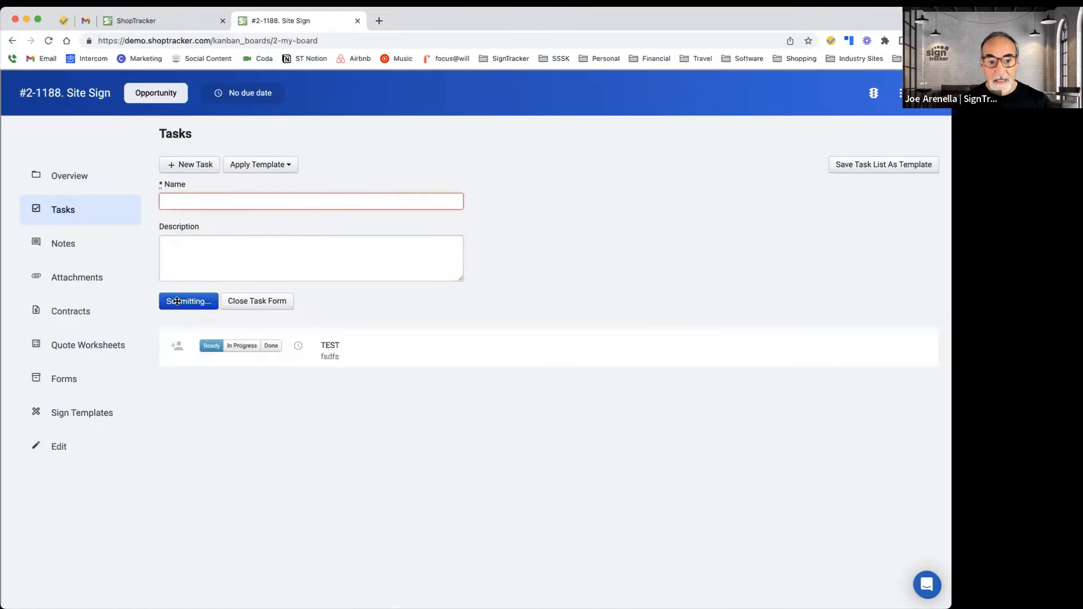
Step: Delete the TEST task and close the task form
{"action": "left_click", "coordinate": [178, 347]}
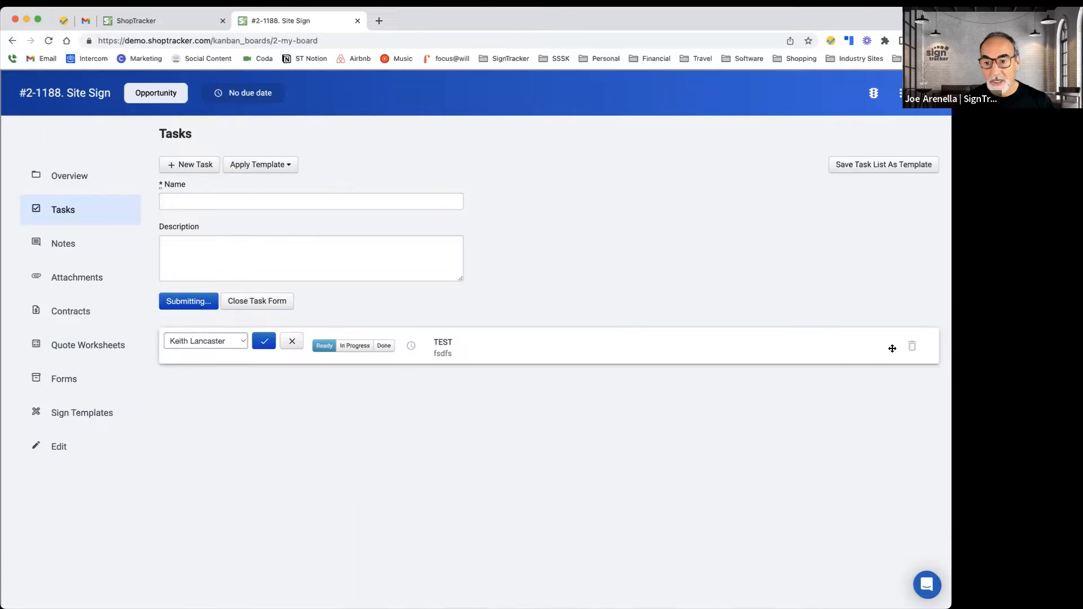
{"action": "left_click", "coordinate": [912, 346]}
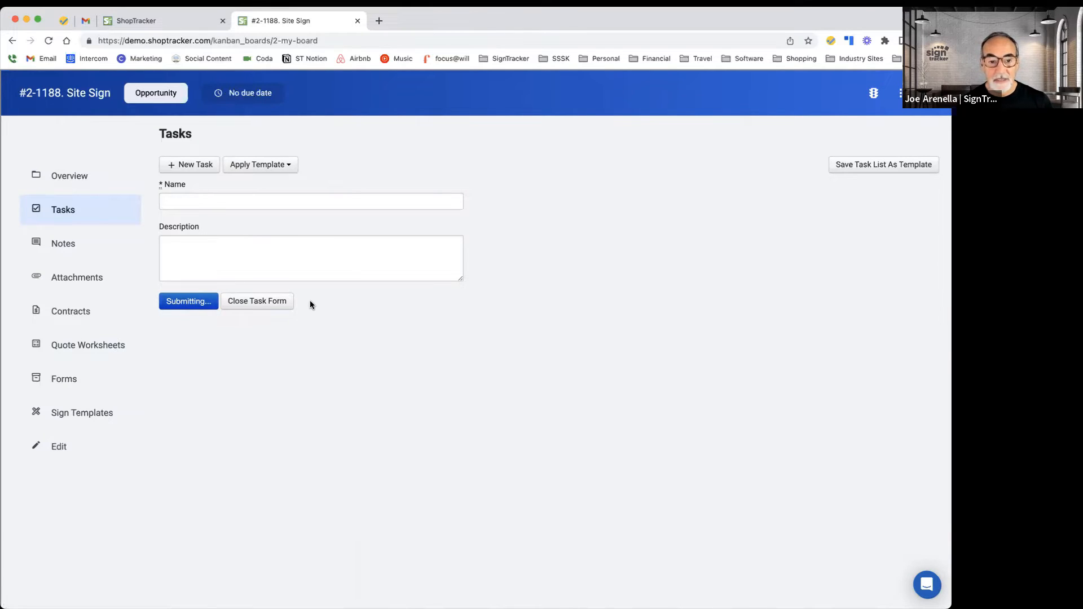
{"action": "left_click", "coordinate": [256, 302]}
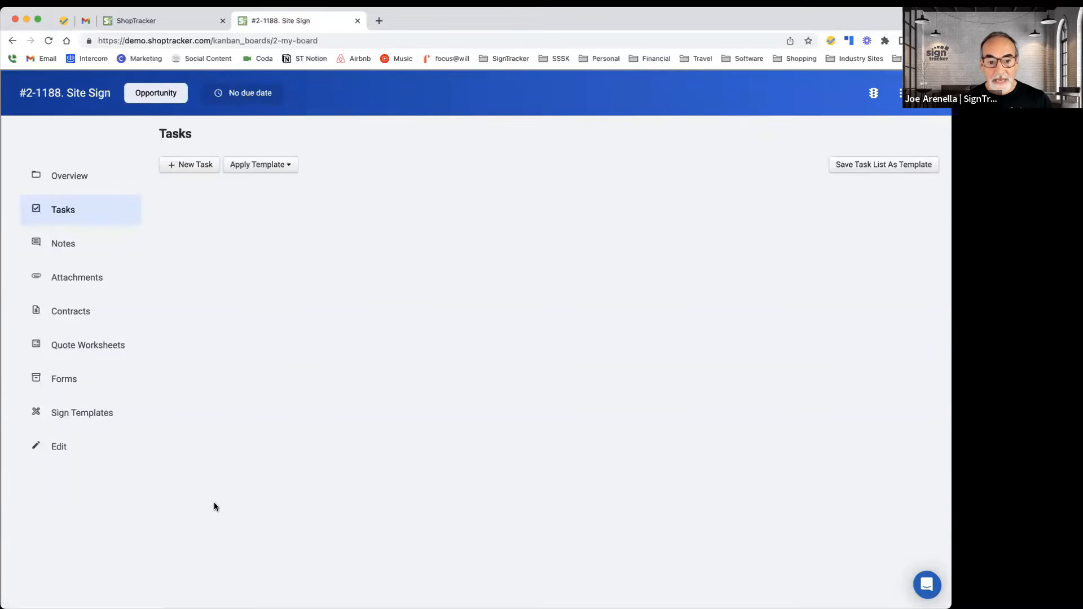
Step: Set the job's due date to 01/13/2023
{"action": "left_click", "coordinate": [251, 95]}
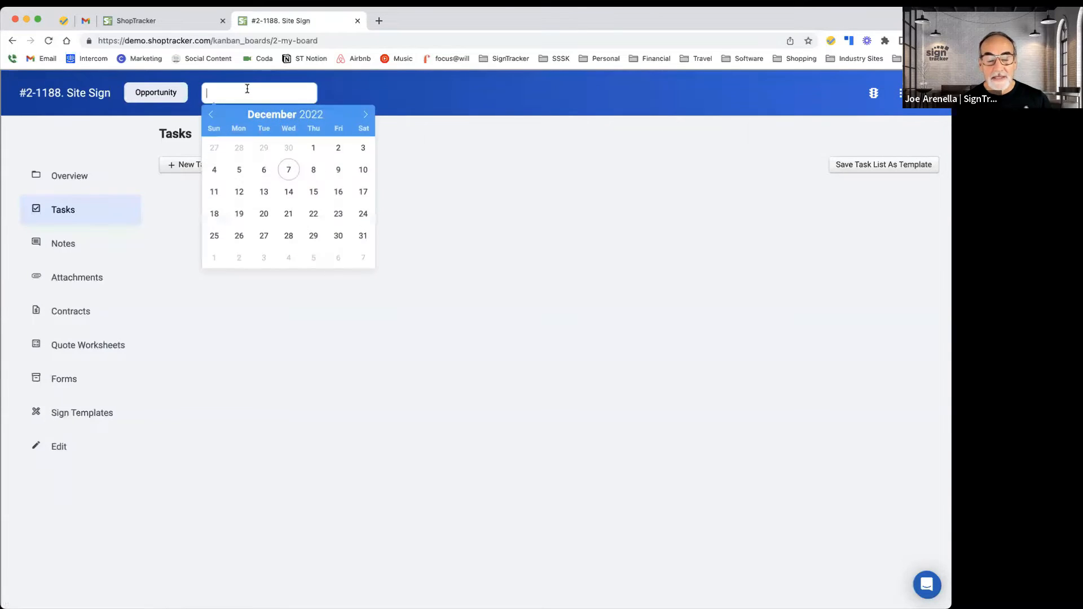
{"action": "left_click", "coordinate": [366, 115]}
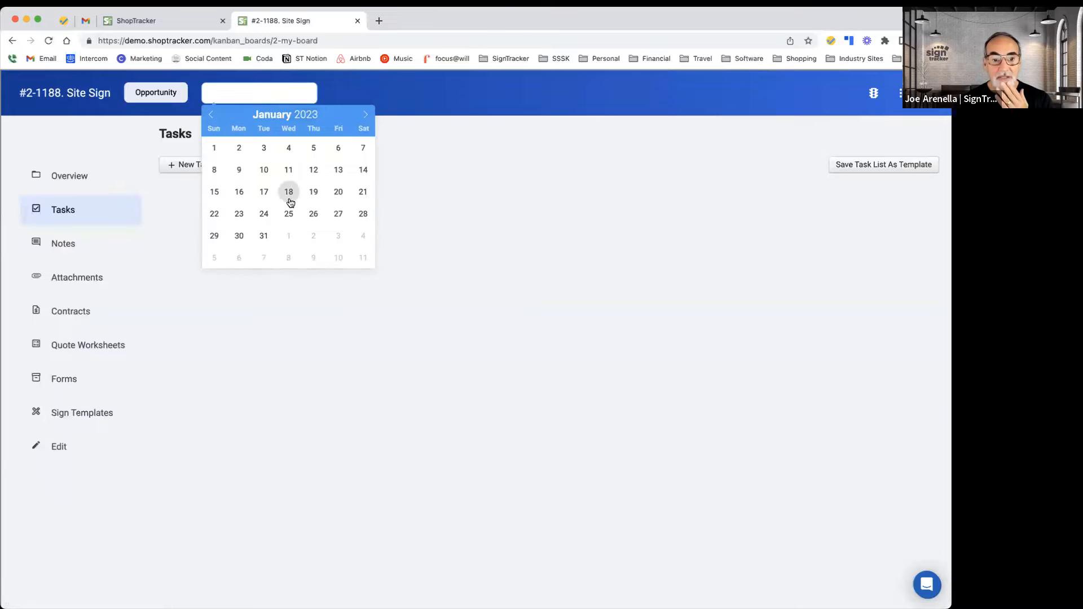
{"action": "left_click", "coordinate": [334, 170]}
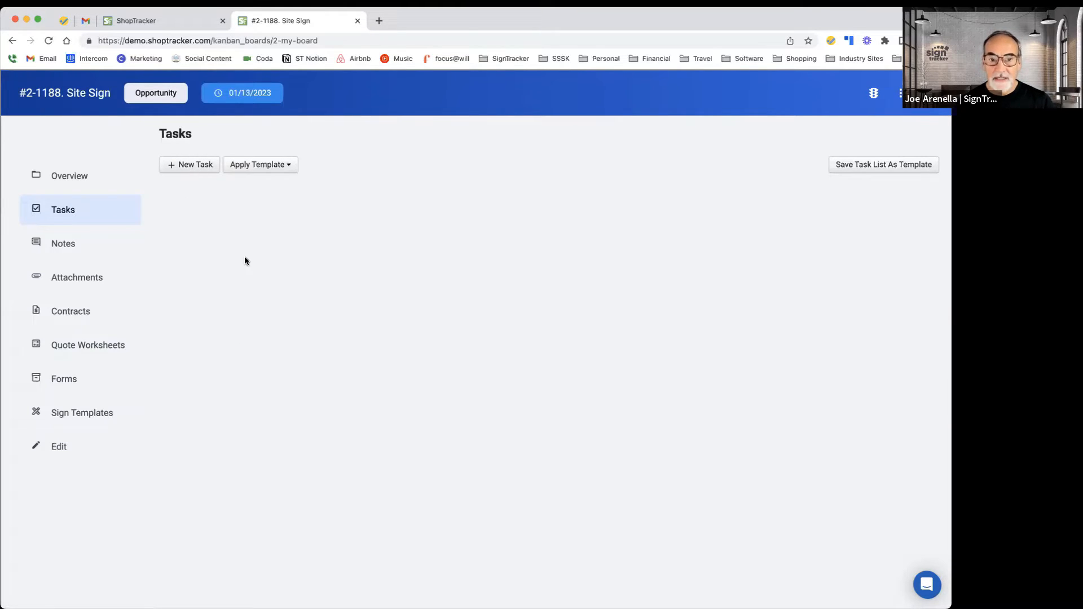
Step: Apply the Large Project task template to the job
{"action": "left_click", "coordinate": [865, 165]}
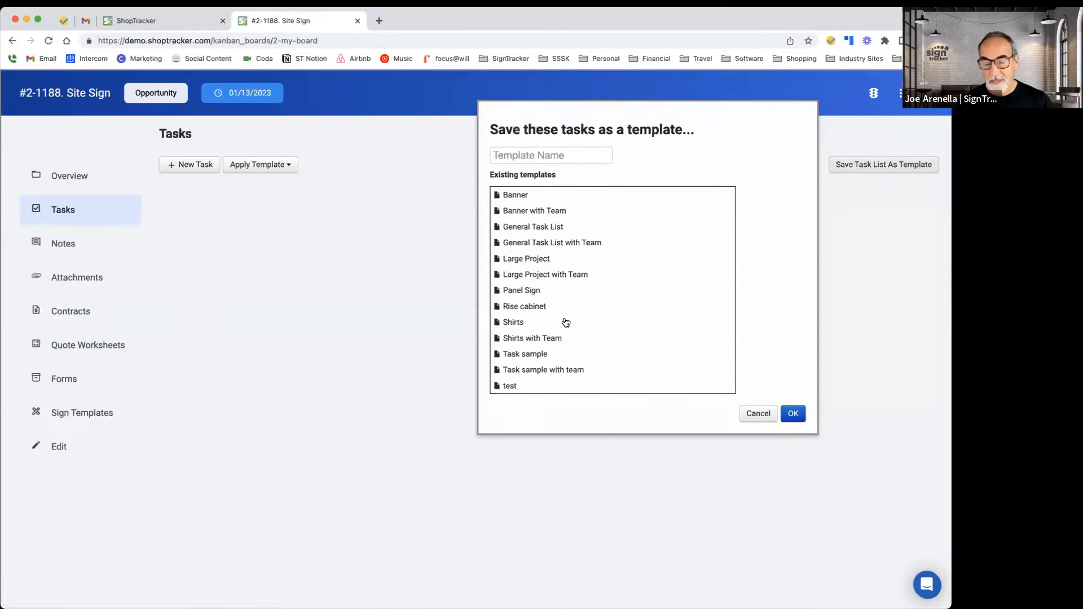
{"action": "left_click", "coordinate": [758, 414]}
{"action": "left_click", "coordinate": [288, 166]}
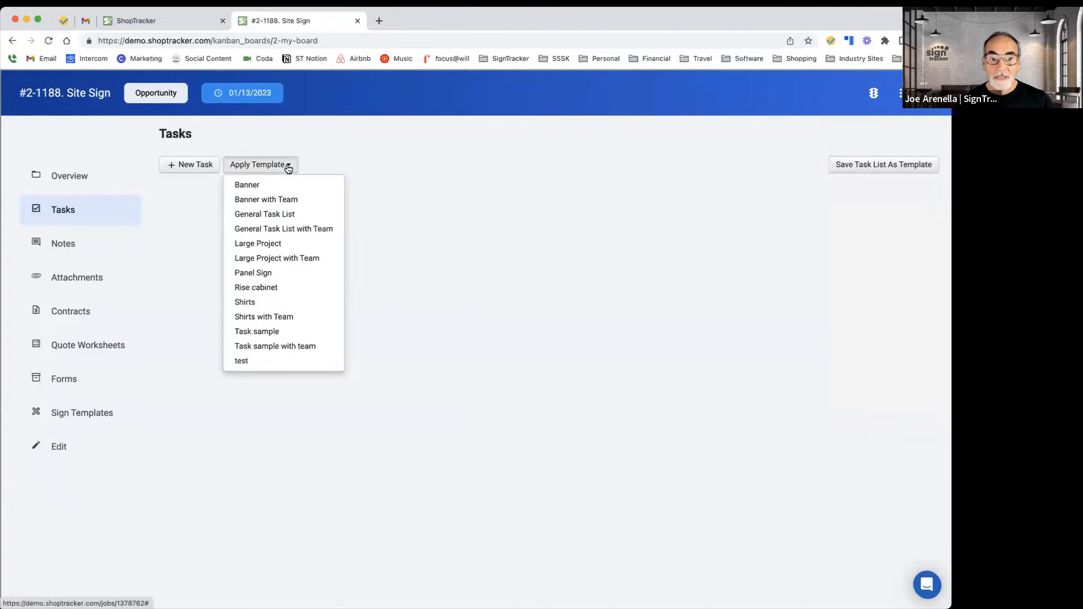
{"action": "left_click", "coordinate": [266, 245]}
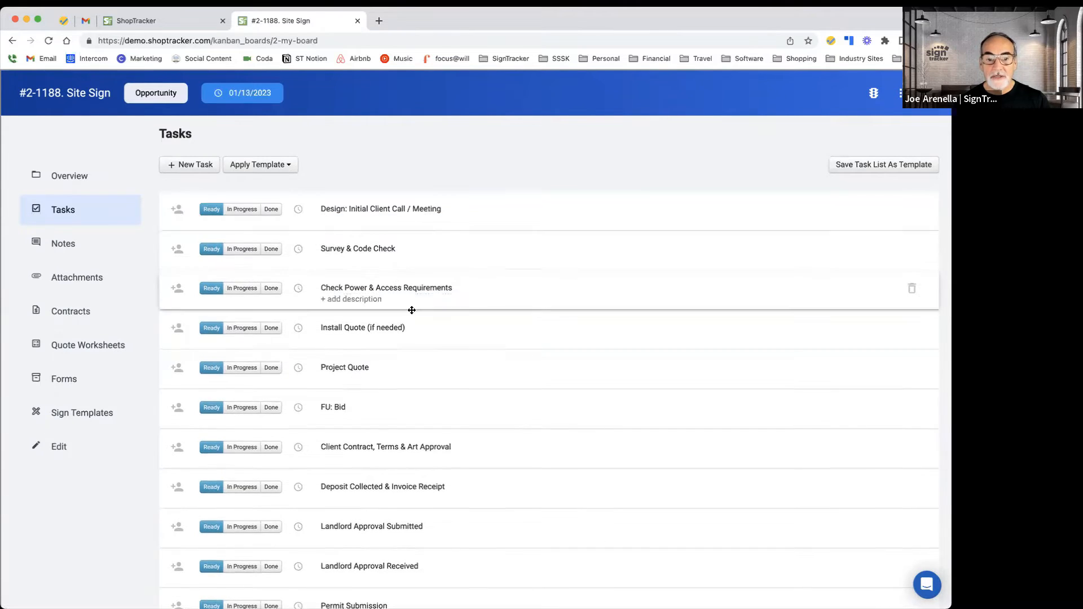
Step: Scroll through the applied task list and browse the save-as-template and apply-template options
{"action": "scroll", "coordinate": [438, 370], "scroll_direction": "down", "scroll_amount": 5}
{"action": "scroll", "coordinate": [436, 369], "scroll_direction": "down", "scroll_amount": 2}
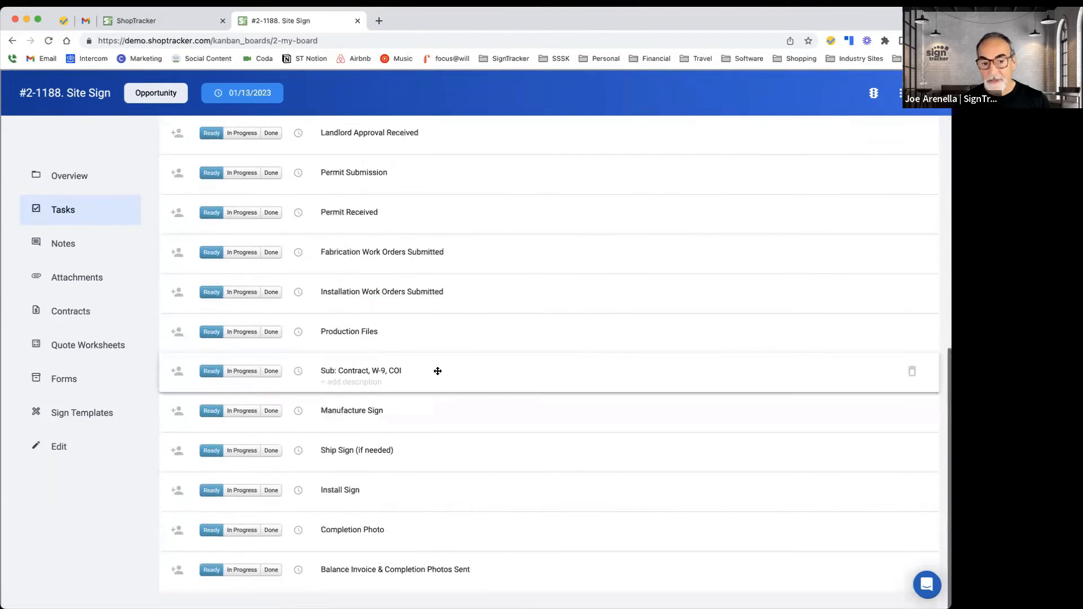
{"action": "scroll", "coordinate": [436, 369], "scroll_direction": "up", "scroll_amount": 10}
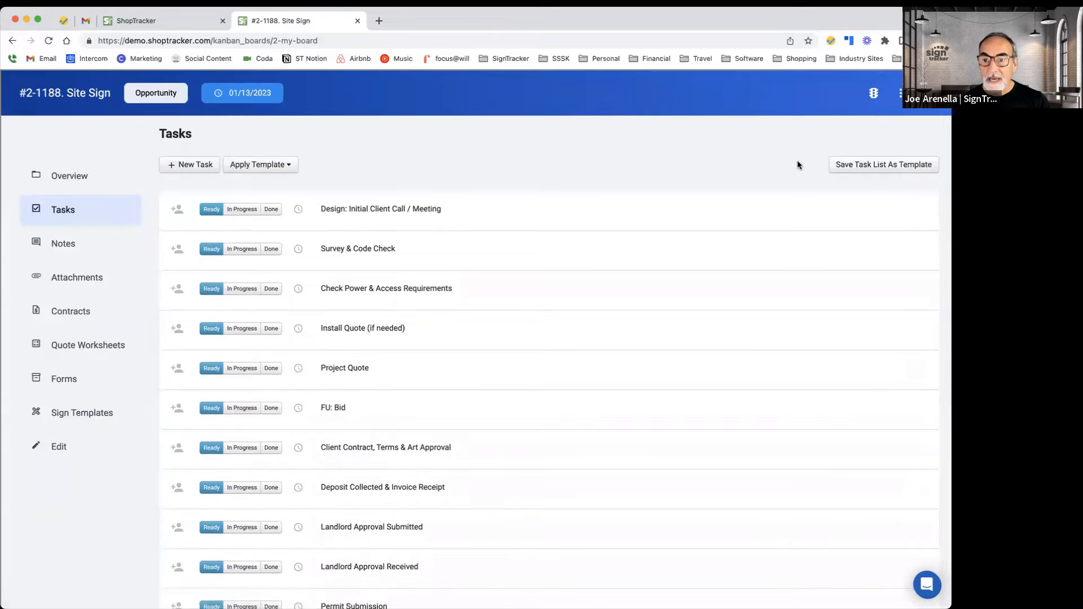
{"action": "left_click", "coordinate": [878, 165]}
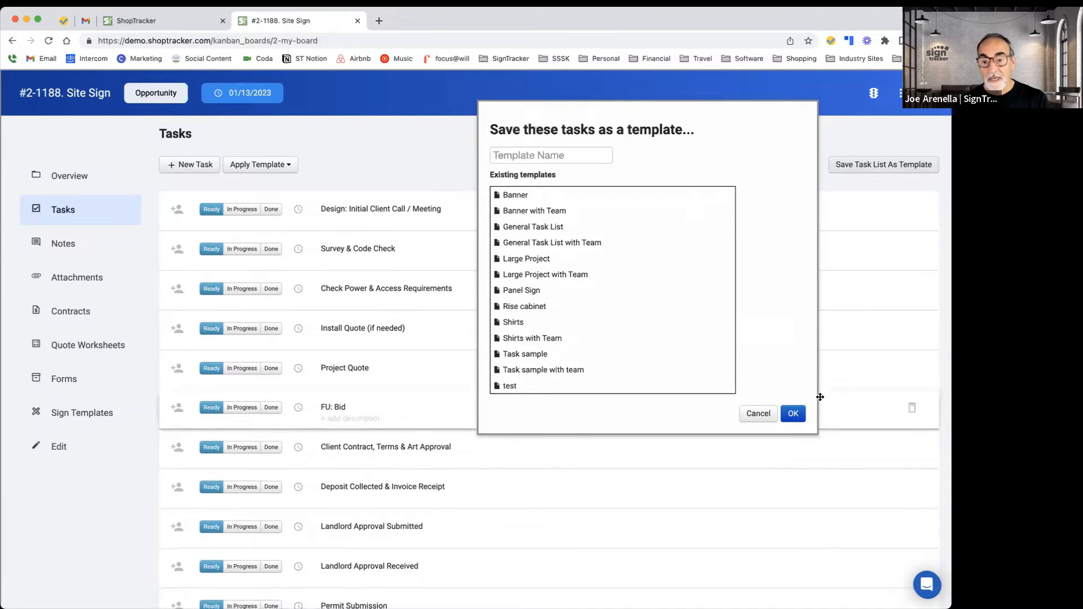
{"action": "left_click", "coordinate": [754, 414]}
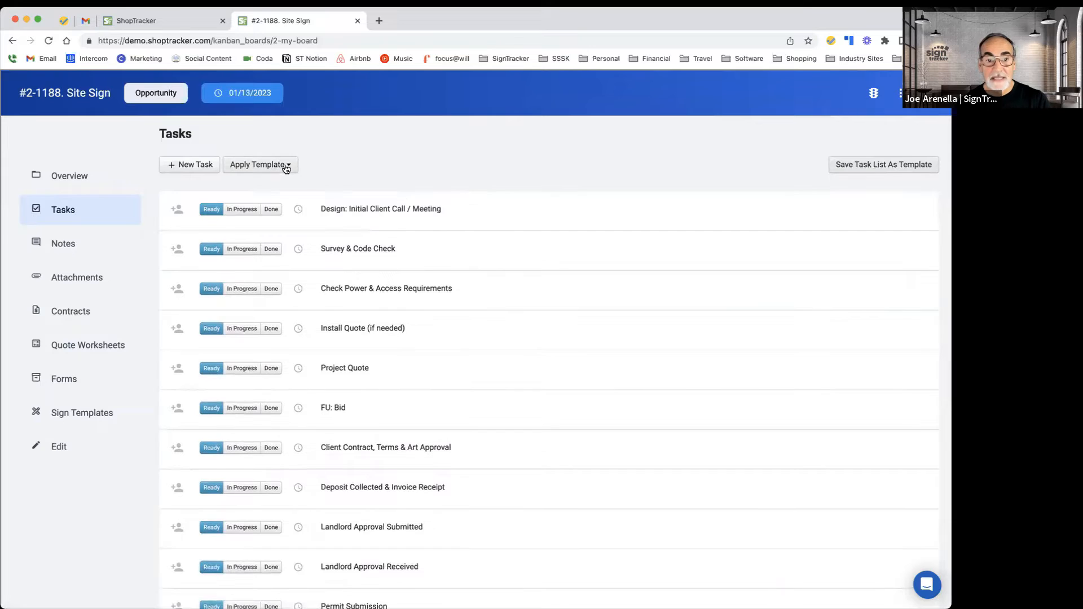
{"action": "left_click", "coordinate": [282, 165]}
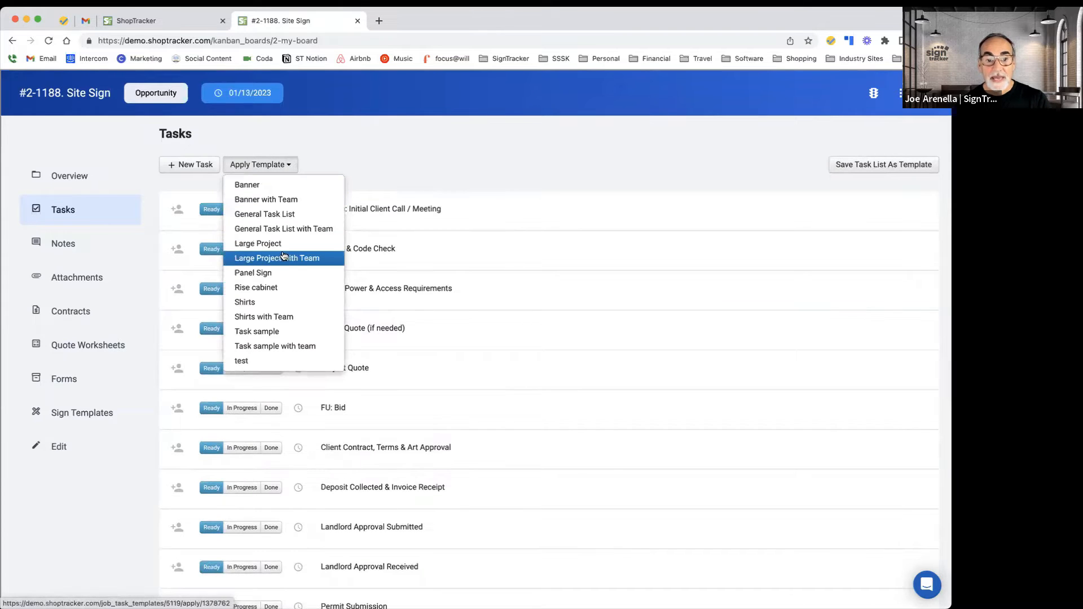
{"action": "left_click", "coordinate": [405, 159]}
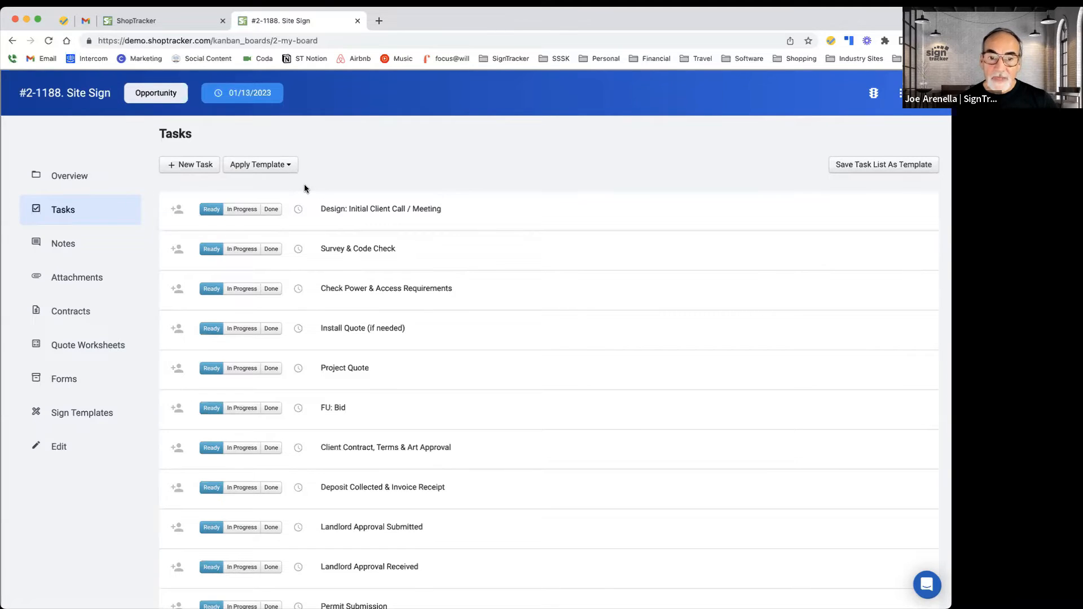
Step: Assign the Design: Initial Client Call / Meeting task to an employee
{"action": "scroll", "coordinate": [303, 187], "scroll_direction": "down", "scroll_amount": 1}
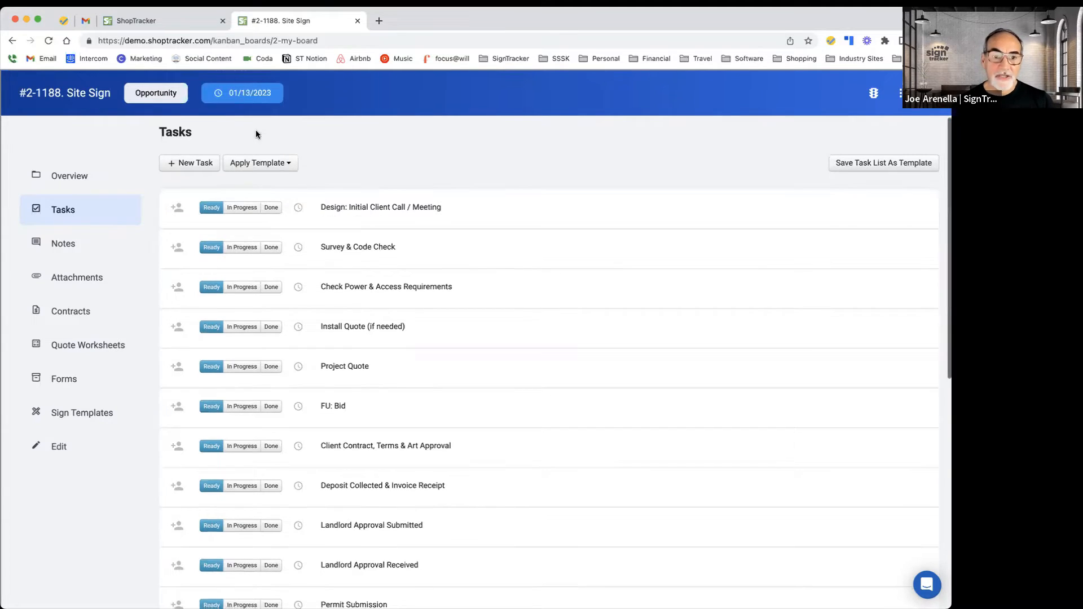
{"action": "left_click", "coordinate": [184, 210]}
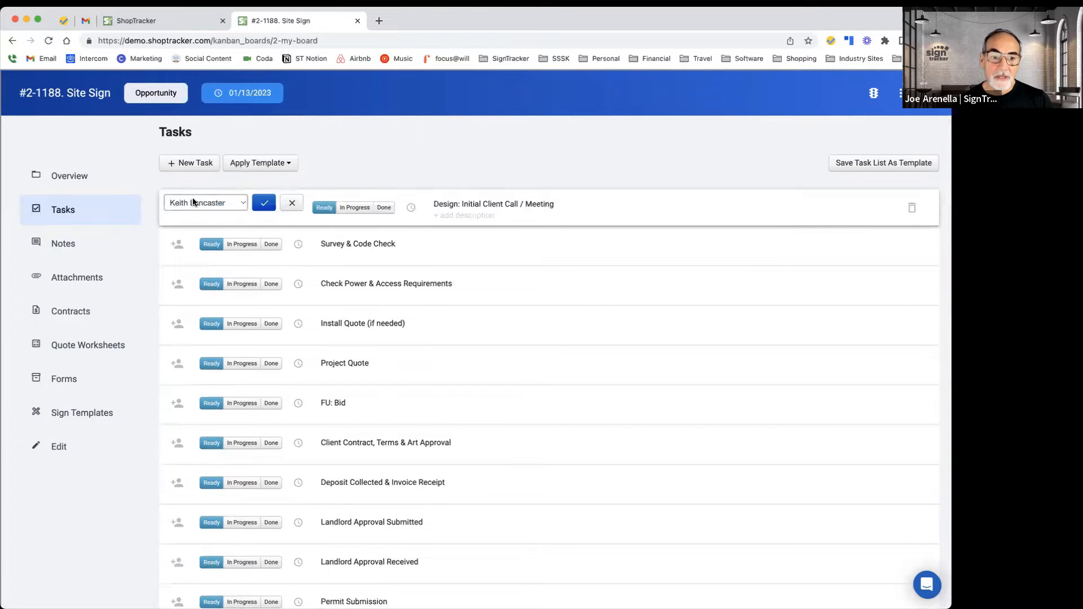
{"action": "left_click", "coordinate": [194, 203]}
{"action": "left_click", "coordinate": [193, 228]}
{"action": "left_click", "coordinate": [264, 203]}
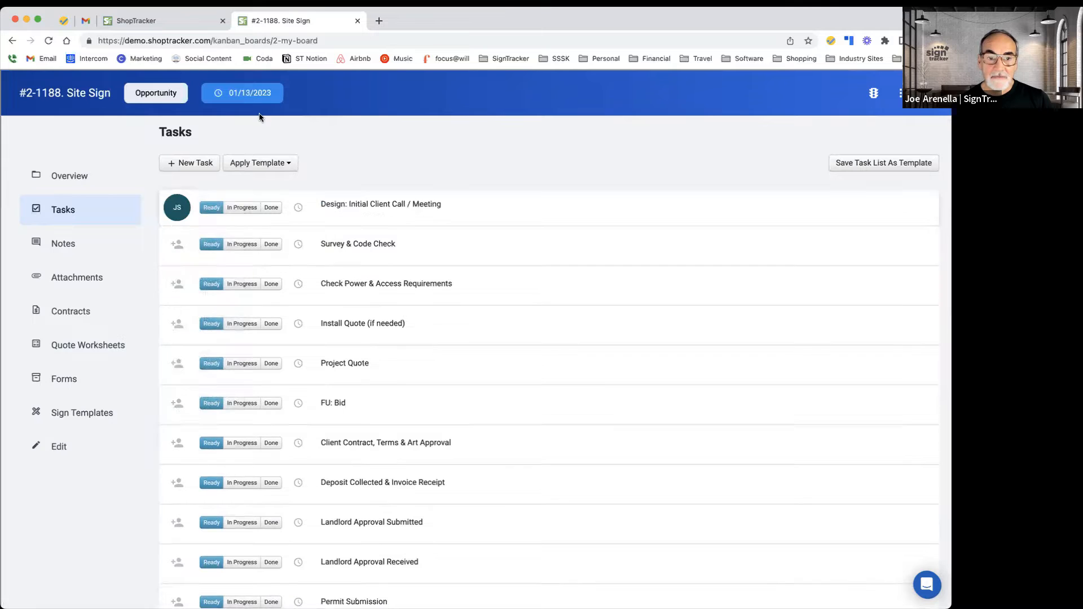
Step: Set the Design: Initial Client Call / Meeting task's due date to Dec 16
{"action": "left_click", "coordinate": [299, 207]}
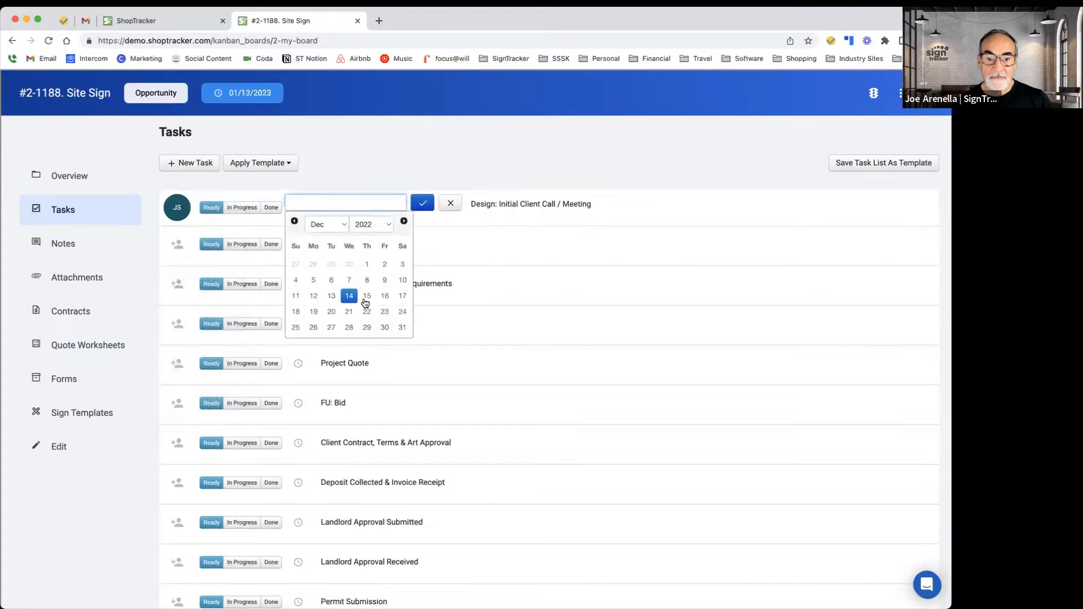
{"action": "left_click", "coordinate": [382, 298]}
{"action": "left_click", "coordinate": [423, 204]}
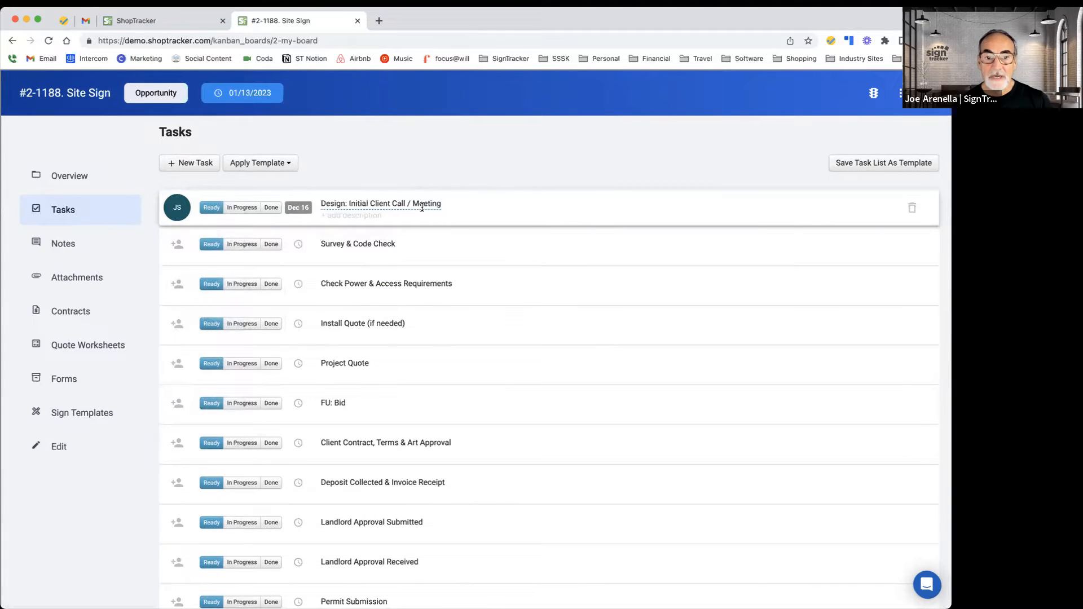
{"action": "left_click", "coordinate": [370, 216]}
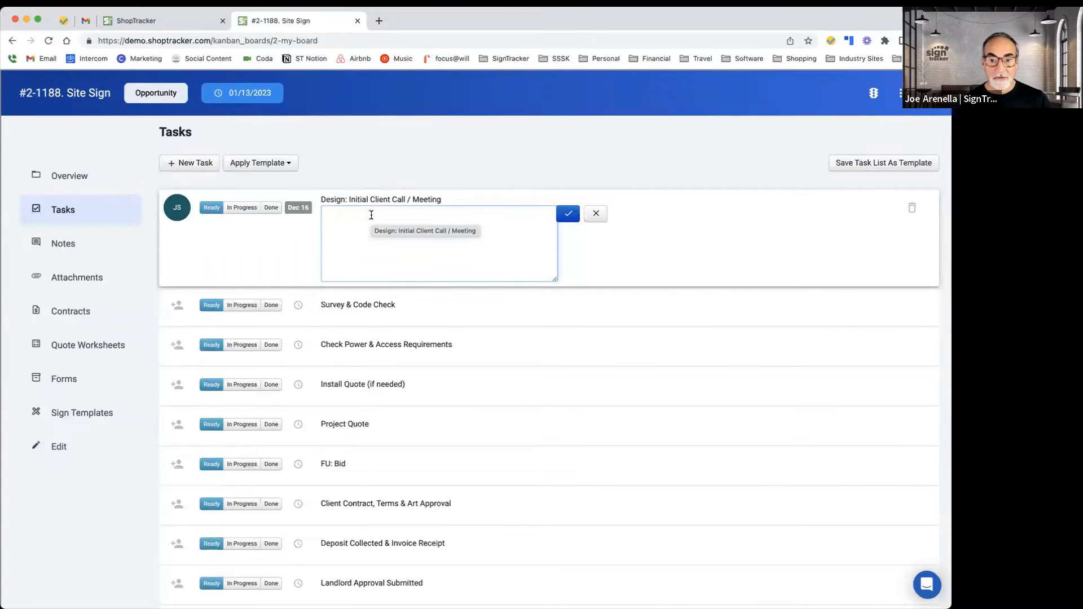
{"action": "scroll", "coordinate": [373, 218], "scroll_direction": "down", "scroll_amount": 1}
{"action": "left_click", "coordinate": [596, 203]}
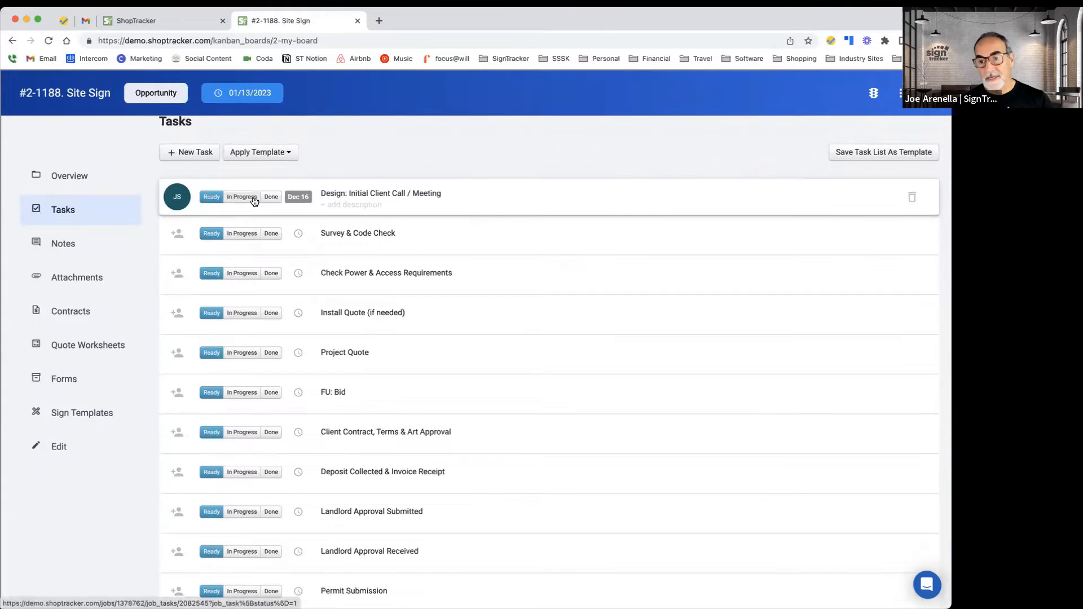
{"action": "scroll", "coordinate": [326, 143], "scroll_direction": "up", "scroll_amount": 1}
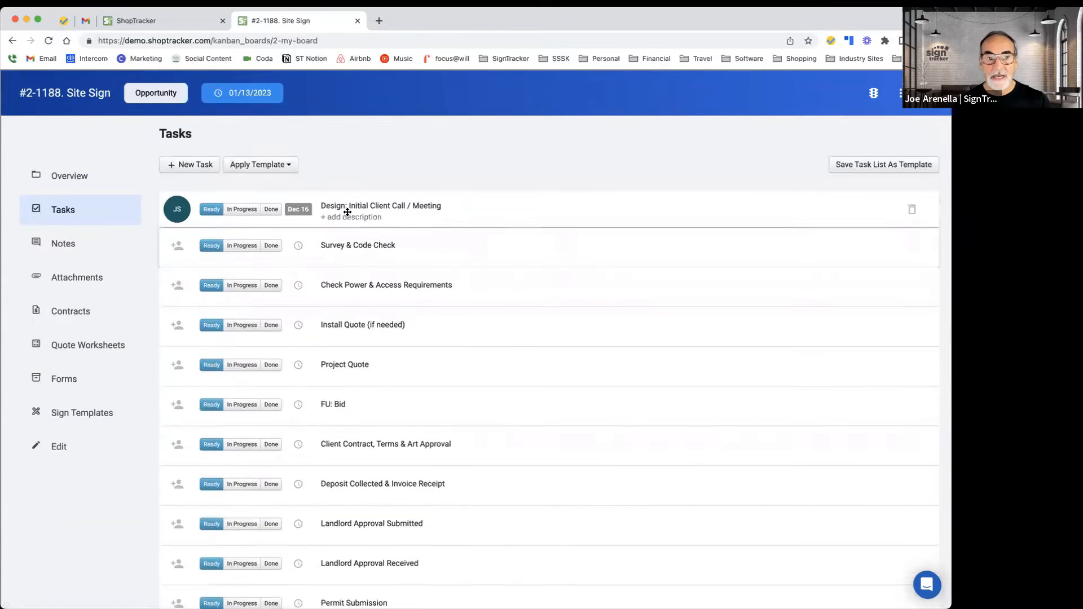
{"action": "scroll", "coordinate": [341, 203], "scroll_direction": "down", "scroll_amount": 1}
Step: Open the Job Tasks page from the Jobs menu in the other tab
{"action": "left_click", "coordinate": [177, 22]}
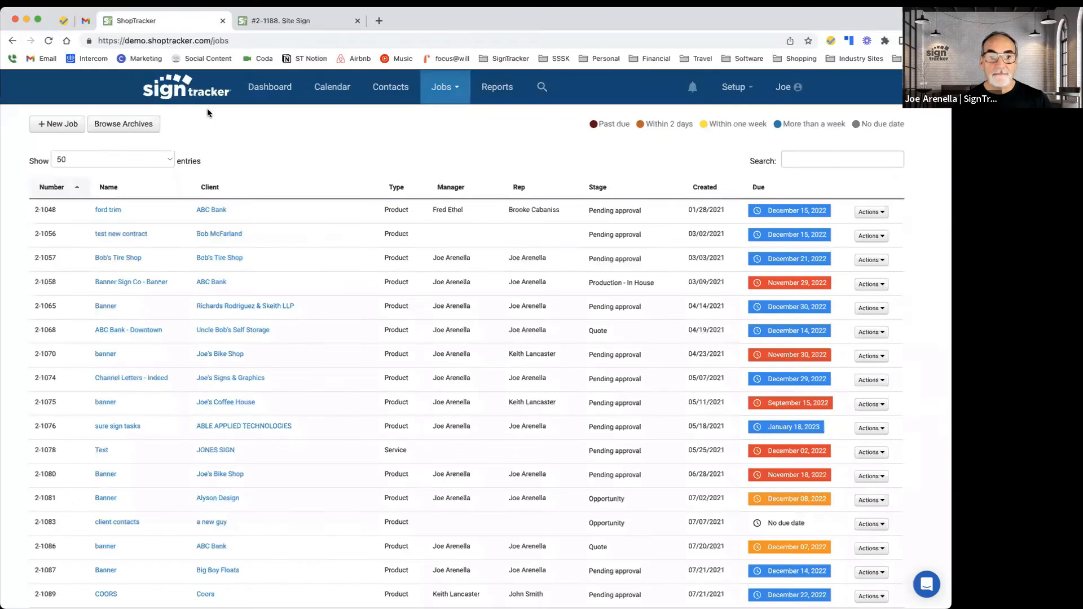
{"action": "left_click", "coordinate": [462, 88]}
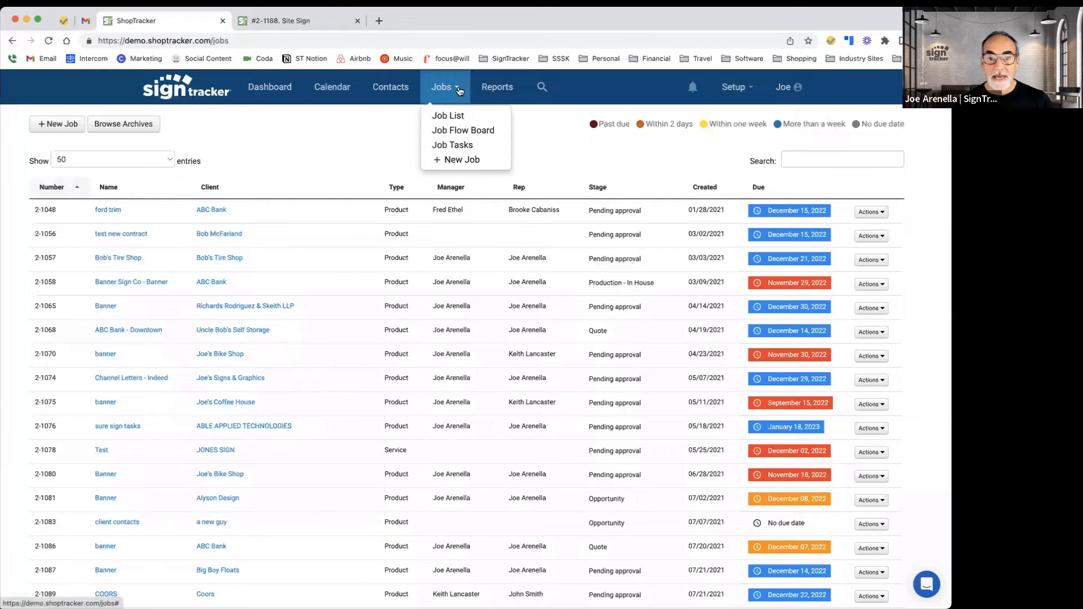
{"action": "left_click", "coordinate": [451, 145], "text": "super"}
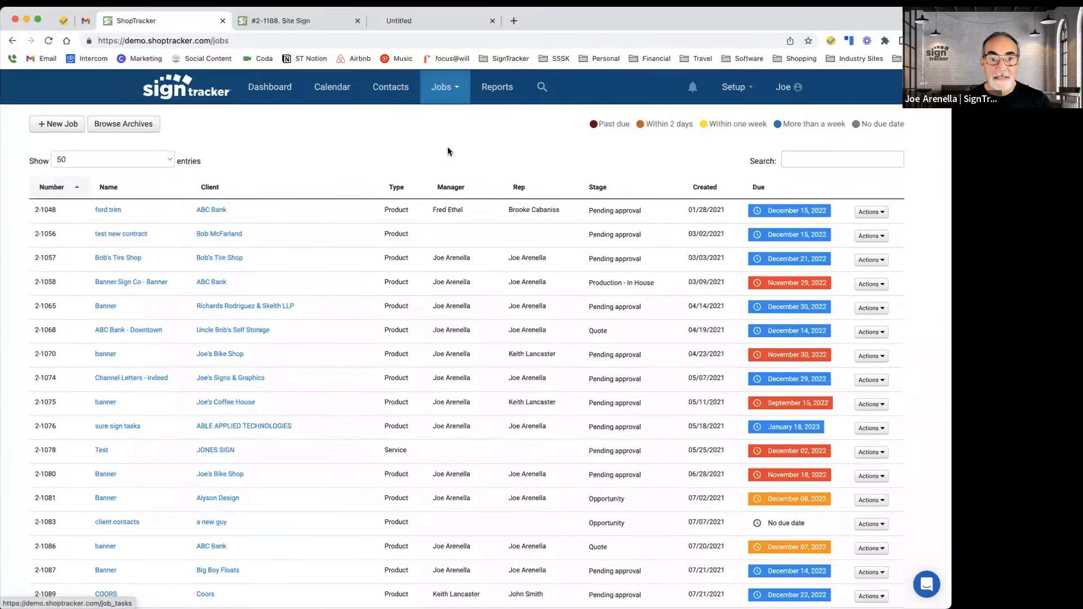
{"action": "left_click", "coordinate": [426, 21]}
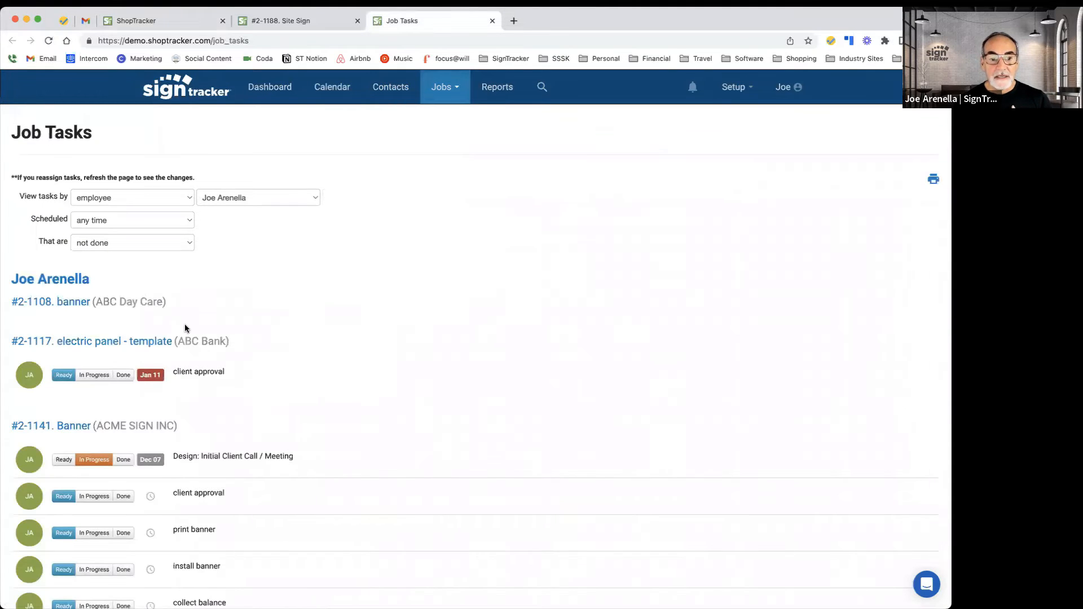
Step: Browse the Job Tasks filter options for view-by, scheduled period and employee
{"action": "scroll", "coordinate": [183, 329], "scroll_direction": "down", "scroll_amount": 2}
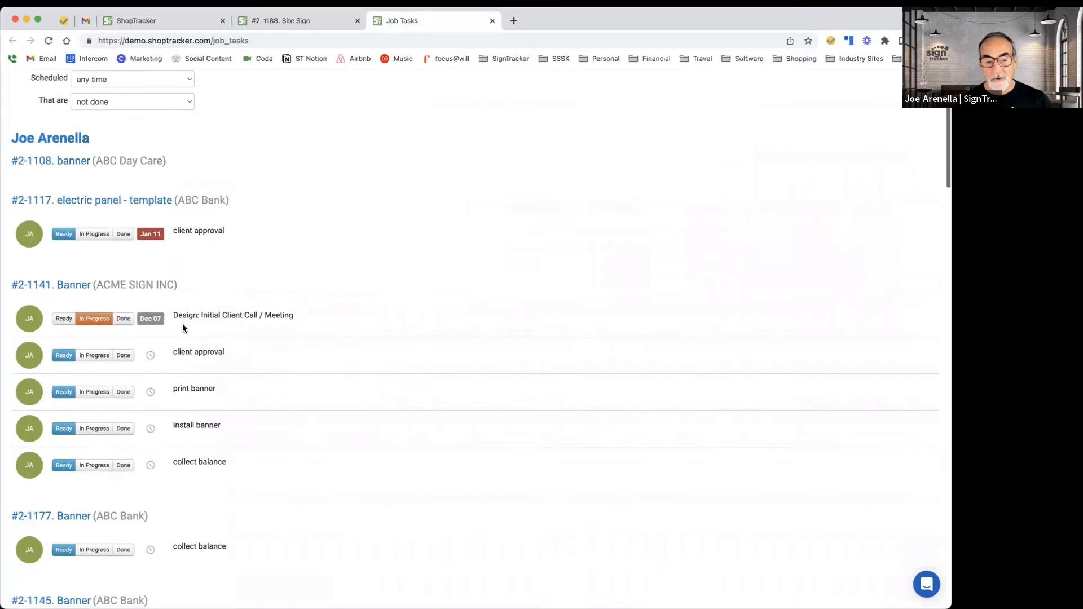
{"action": "scroll", "coordinate": [183, 329], "scroll_direction": "up", "scroll_amount": 3}
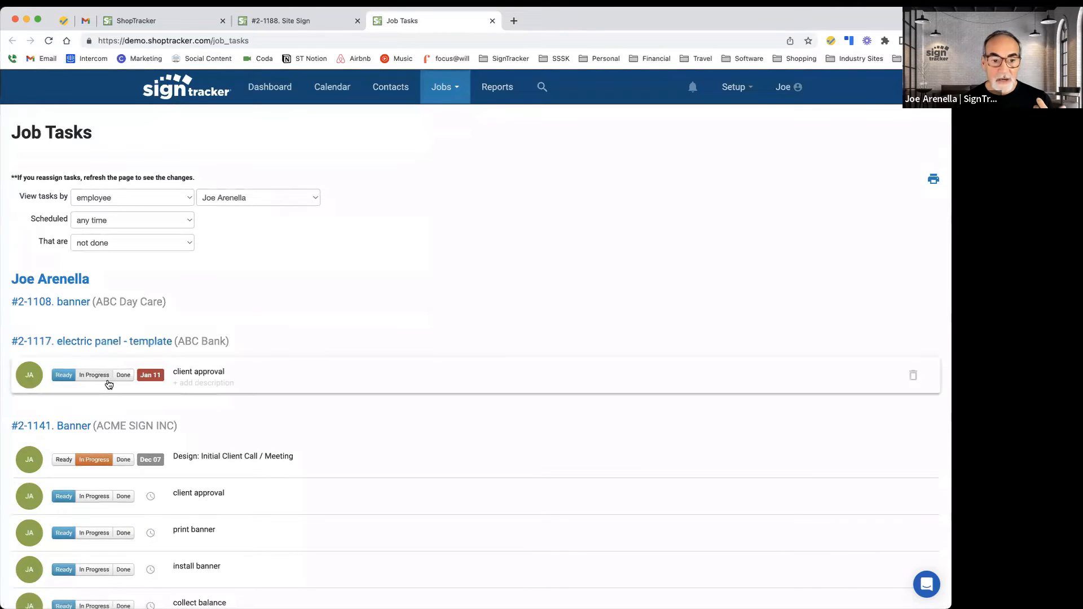
{"action": "left_click", "coordinate": [125, 221]}
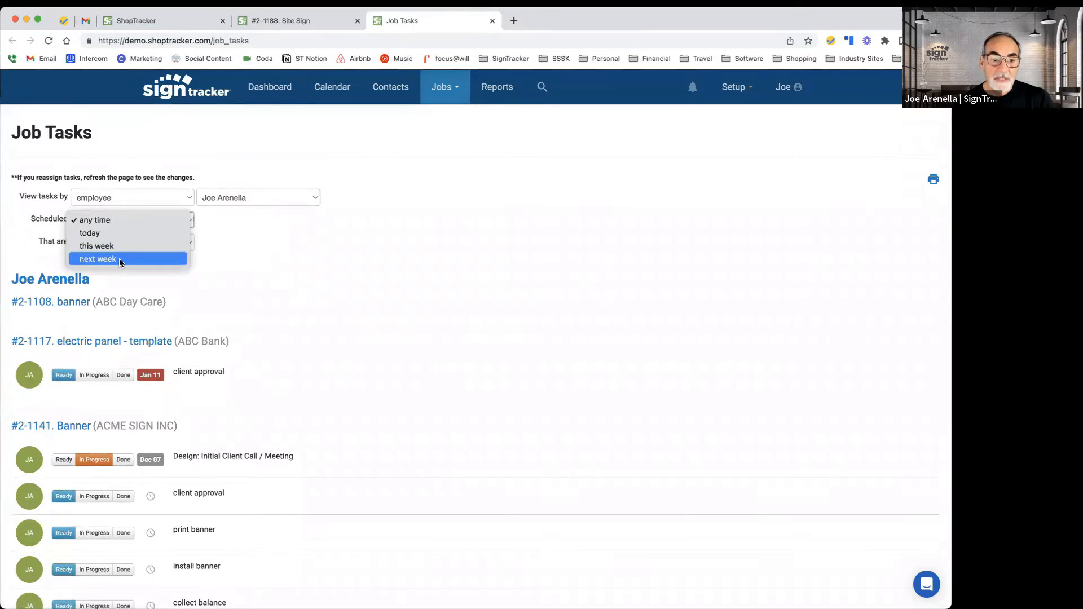
{"action": "left_click", "coordinate": [259, 262]}
{"action": "left_click", "coordinate": [167, 200]}
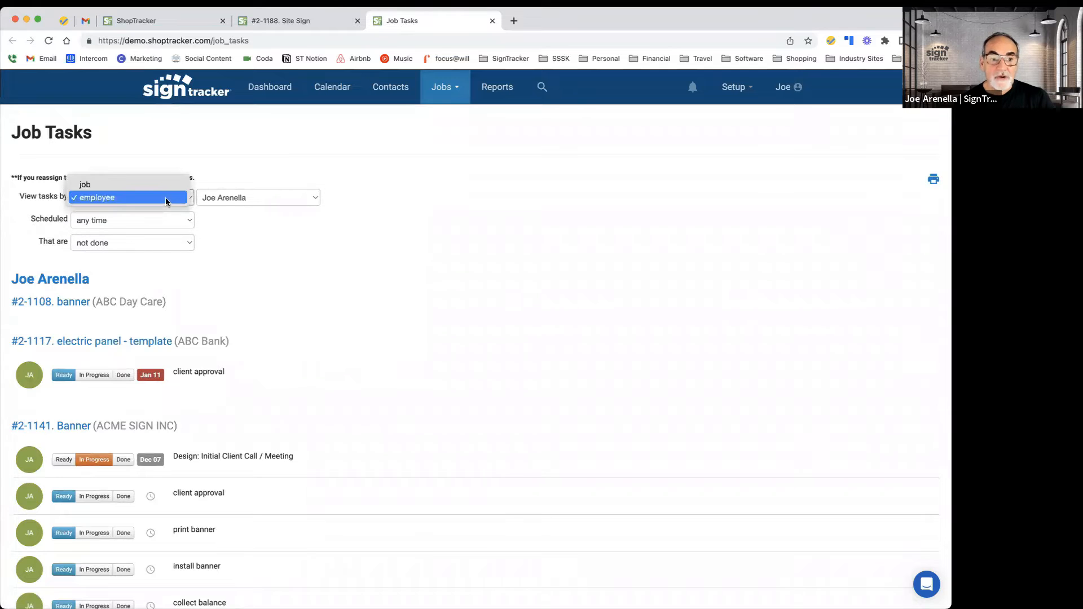
{"action": "left_click", "coordinate": [167, 199]}
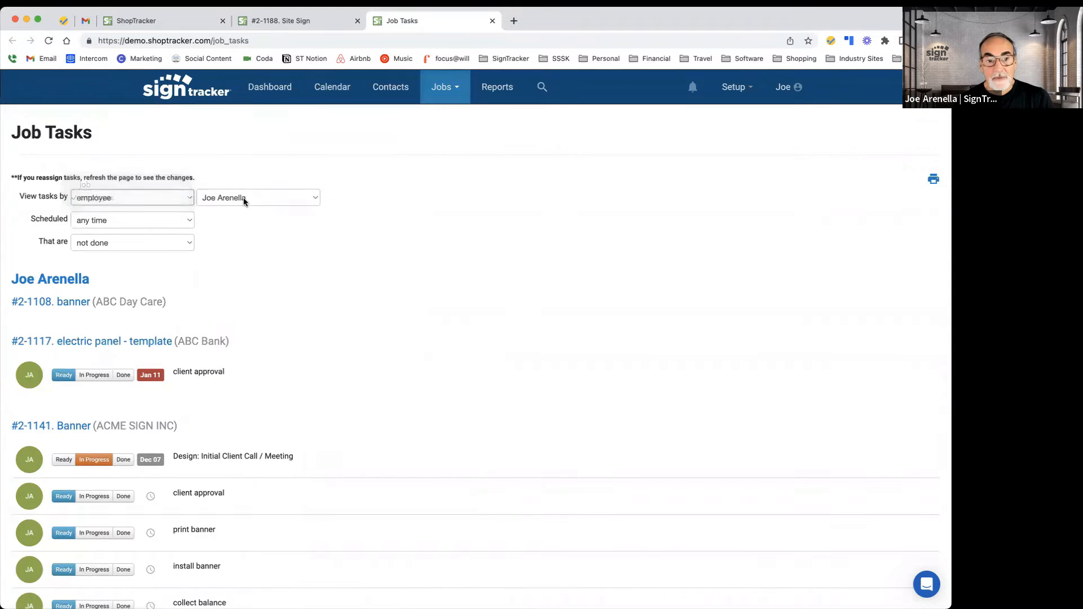
{"action": "left_click", "coordinate": [311, 198]}
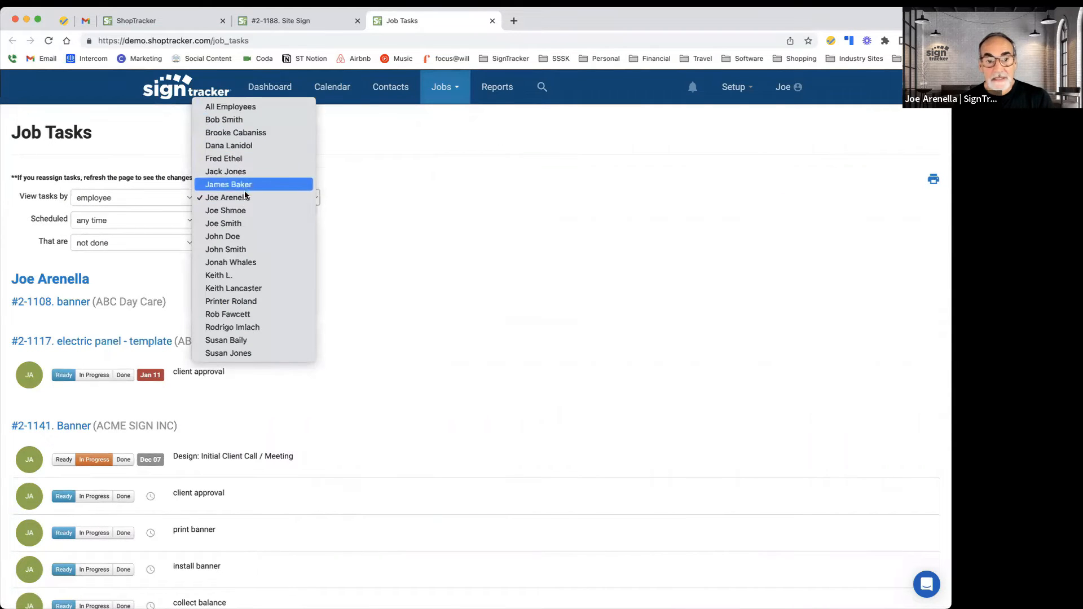
{"action": "left_click", "coordinate": [247, 198]}
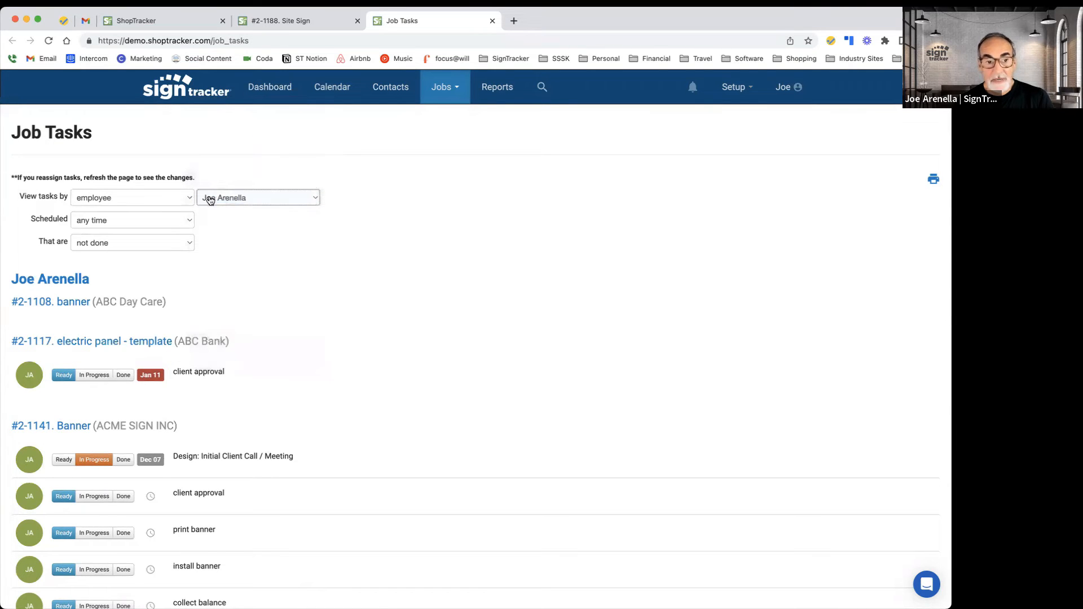
{"action": "left_click", "coordinate": [159, 199]}
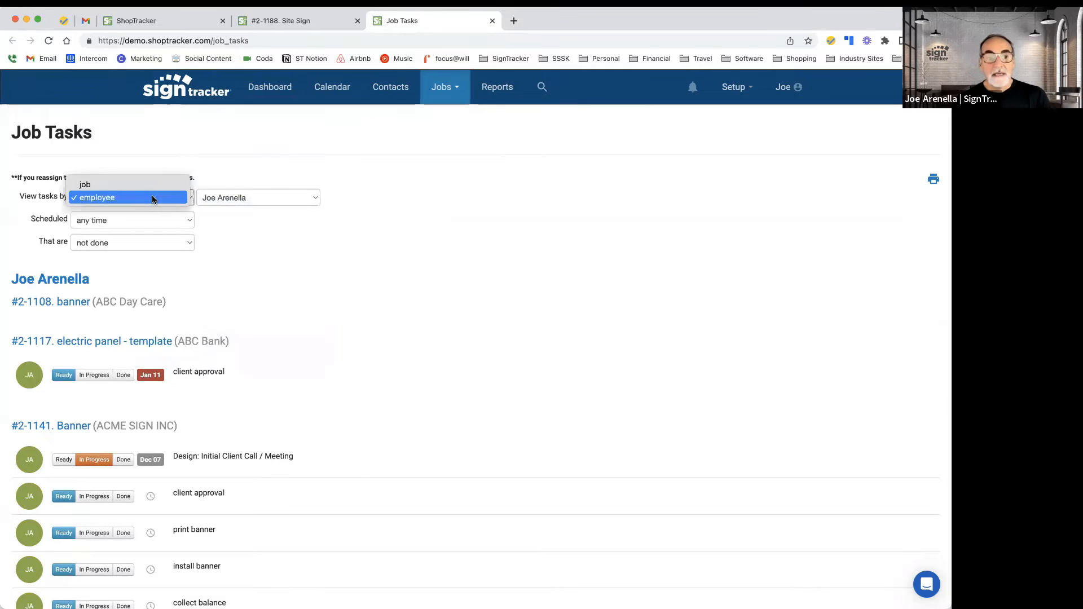
{"action": "left_click", "coordinate": [152, 199]}
{"action": "scroll", "coordinate": [311, 307], "scroll_direction": "down", "scroll_amount": 3}
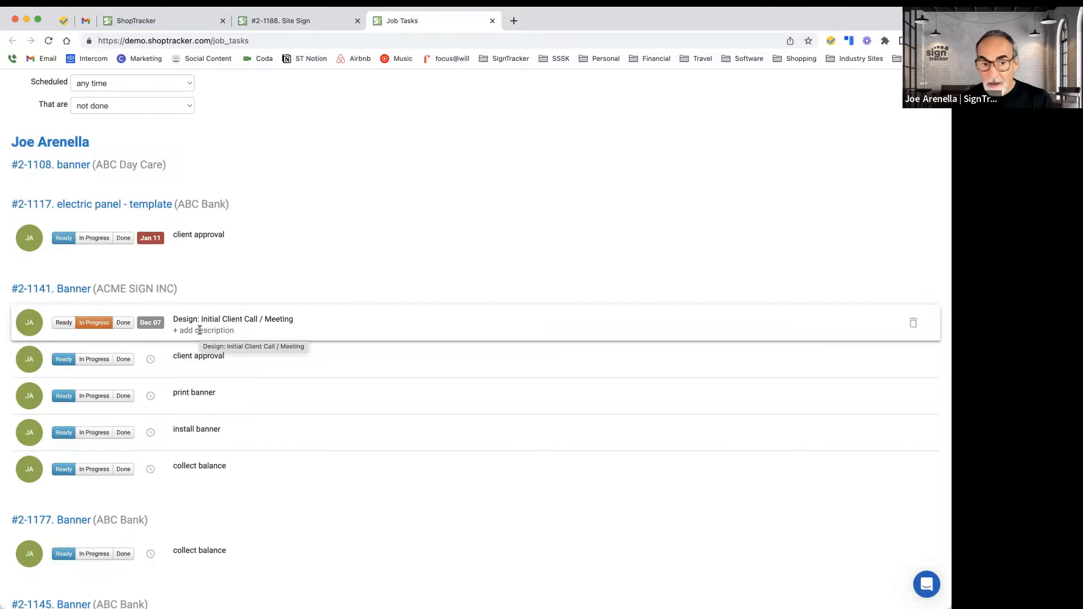
Step: Set the due date of the Design: Initial Client Call / Meeting task in job #2-1141 Banner to Dec 09
{"action": "left_click", "coordinate": [150, 322]}
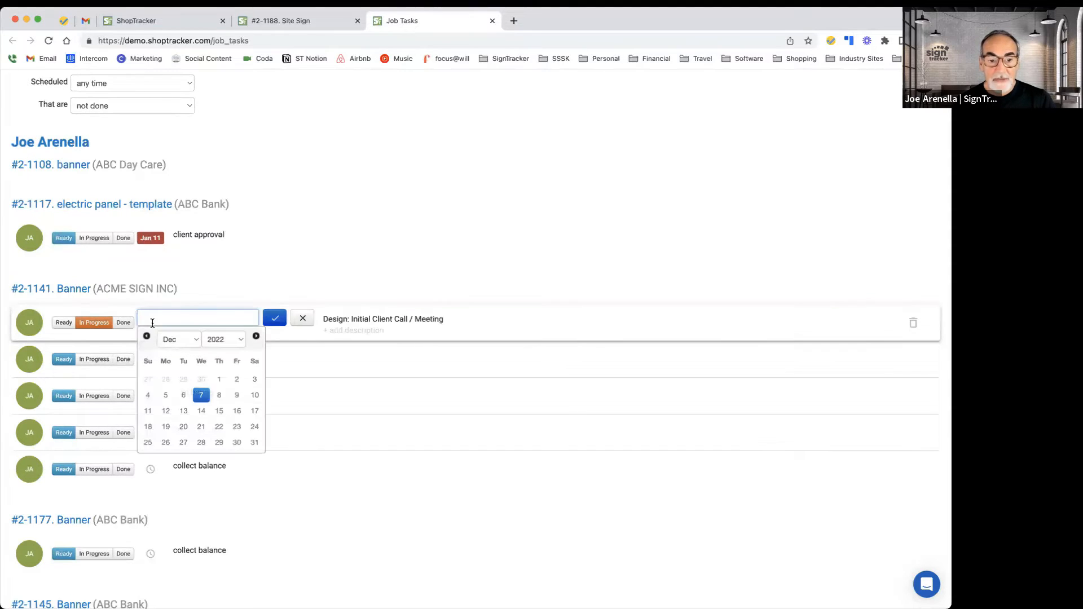
{"action": "left_click", "coordinate": [236, 395]}
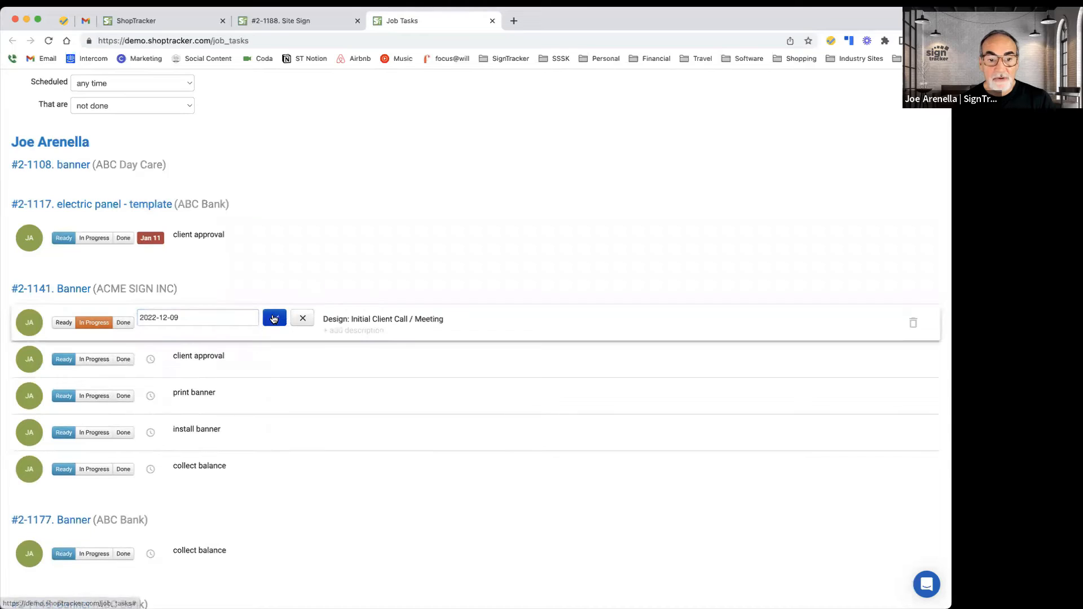
{"action": "left_click", "coordinate": [273, 317]}
Step: Add the description "client needed more time" to that Design: Initial Client Call / Meeting task
{"action": "left_click", "coordinate": [223, 330]}
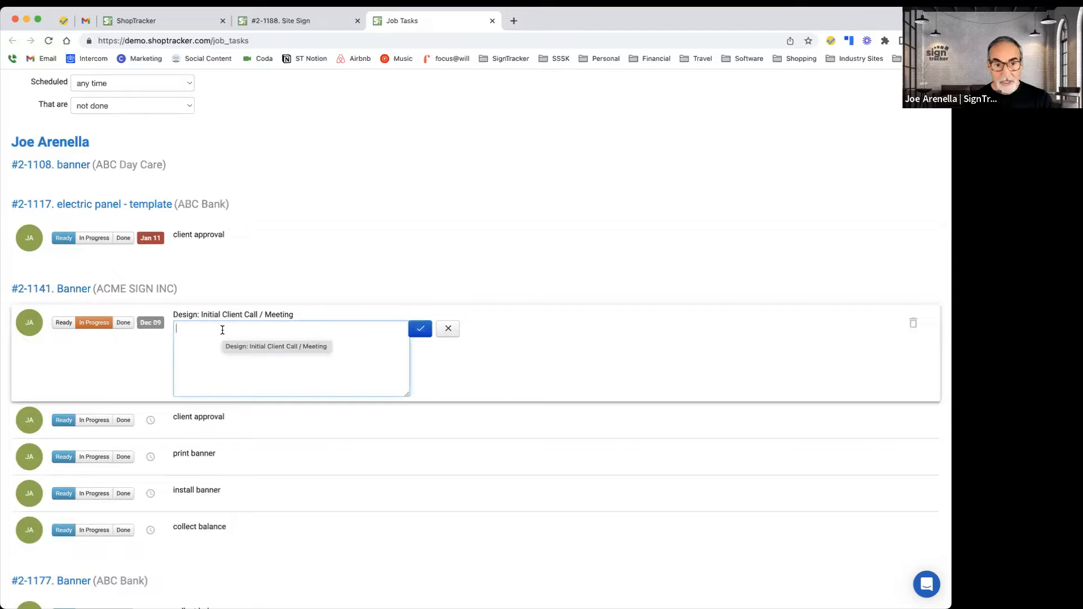
{"action": "type", "text": "client "}
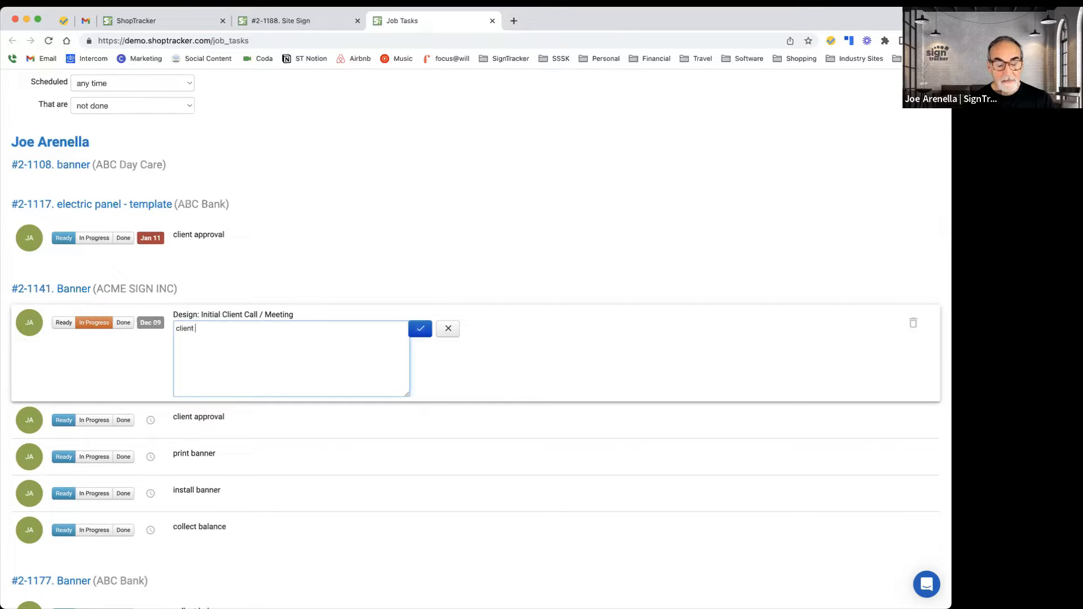
{"action": "type", "text": "n"}
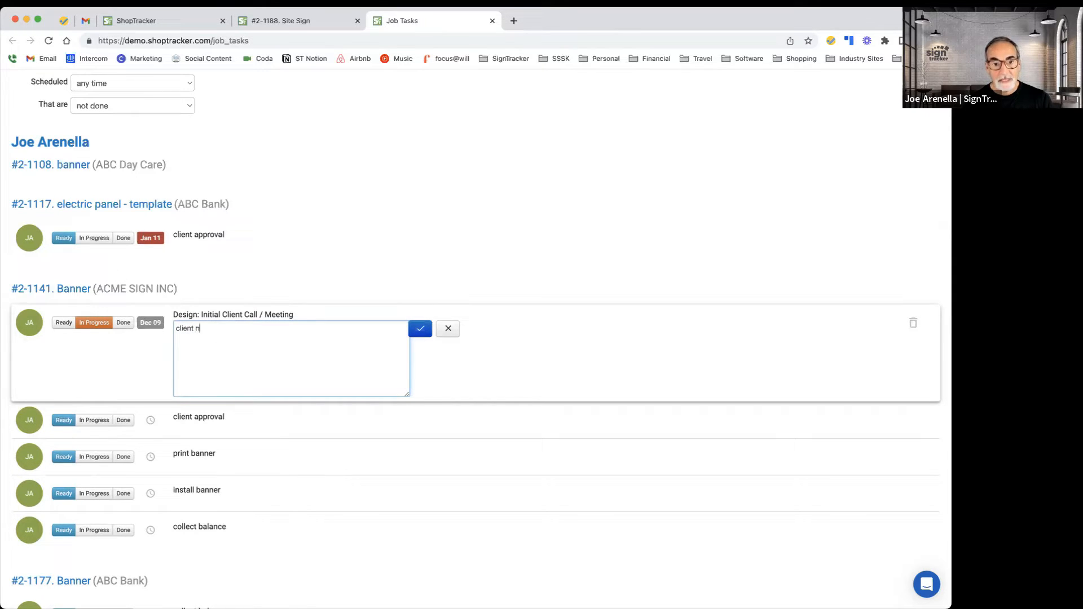
{"action": "type", "text": "eeded more time"}
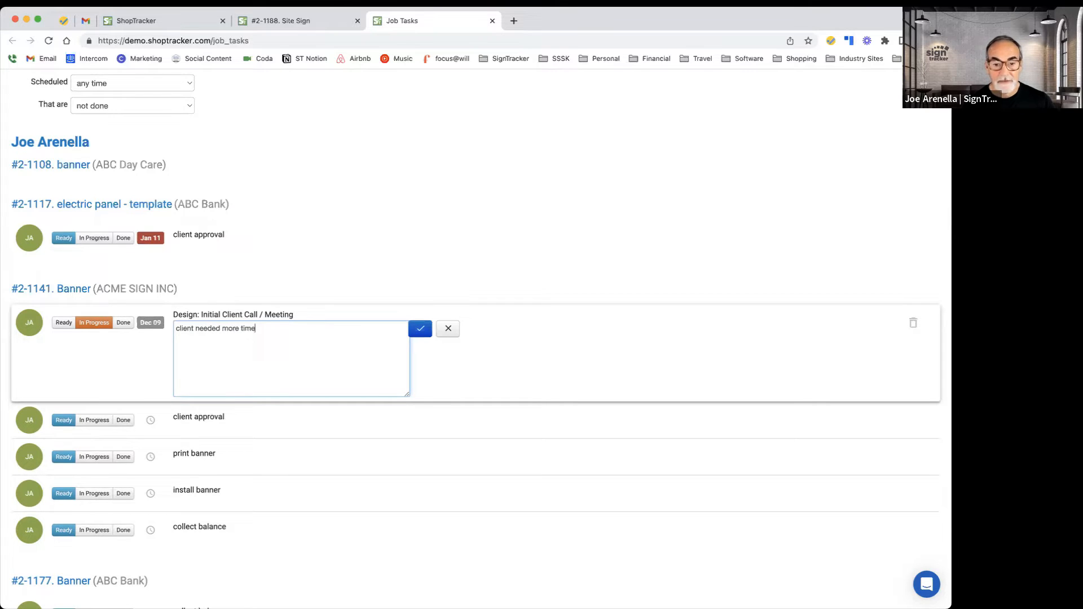
{"action": "left_click", "coordinate": [419, 330]}
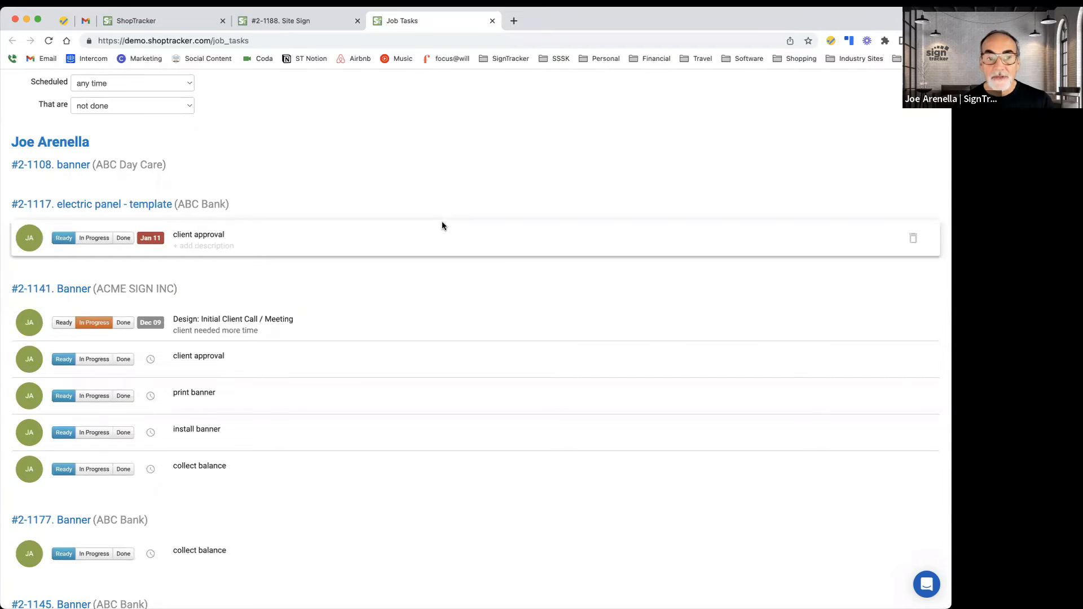
Step: Mark the client approval and print banner tasks Done and the install banner task In Progress
{"action": "scroll", "coordinate": [443, 214], "scroll_direction": "up", "scroll_amount": 5}
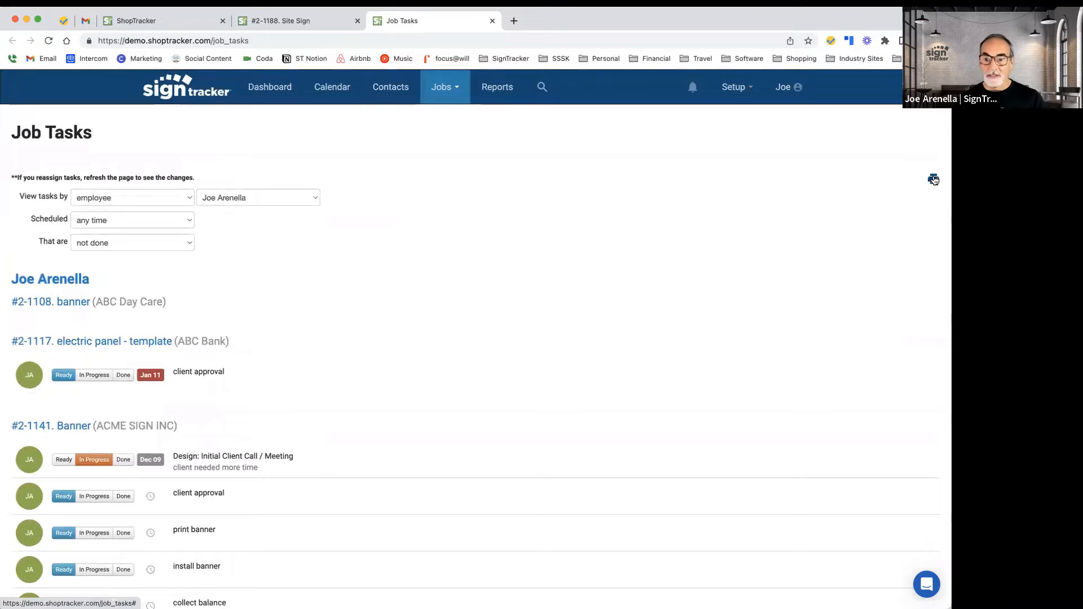
{"action": "scroll", "coordinate": [536, 370], "scroll_direction": "down", "scroll_amount": 3}
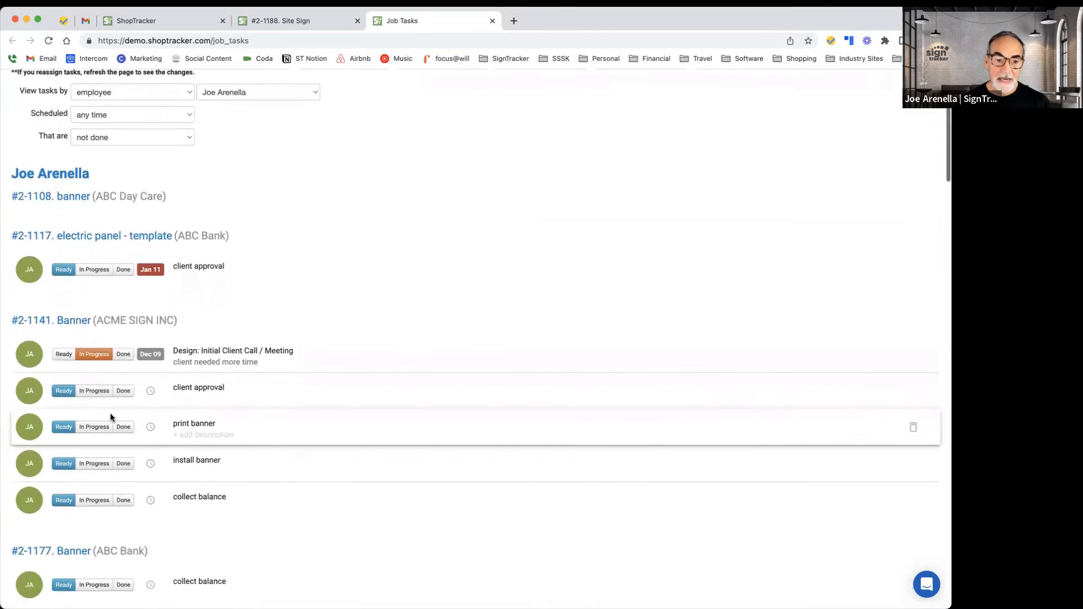
{"action": "left_click", "coordinate": [123, 391]}
{"action": "left_click", "coordinate": [123, 427]}
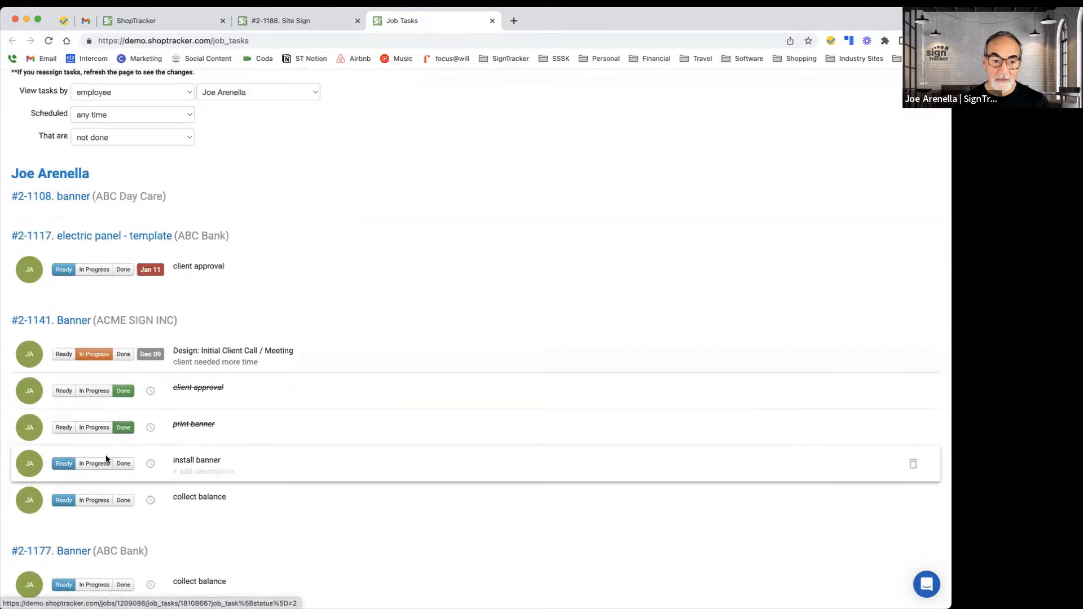
{"action": "left_click", "coordinate": [94, 463]}
{"action": "left_click", "coordinate": [193, 472]}
{"action": "left_click", "coordinate": [383, 338]}
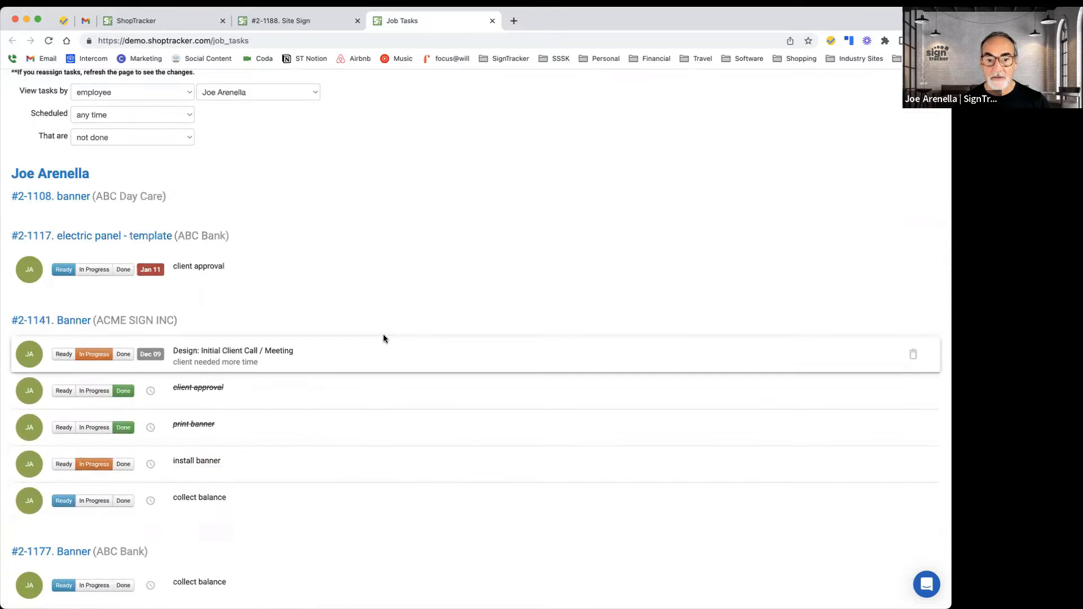
{"action": "scroll", "coordinate": [666, 225], "scroll_direction": "up", "scroll_amount": 4}
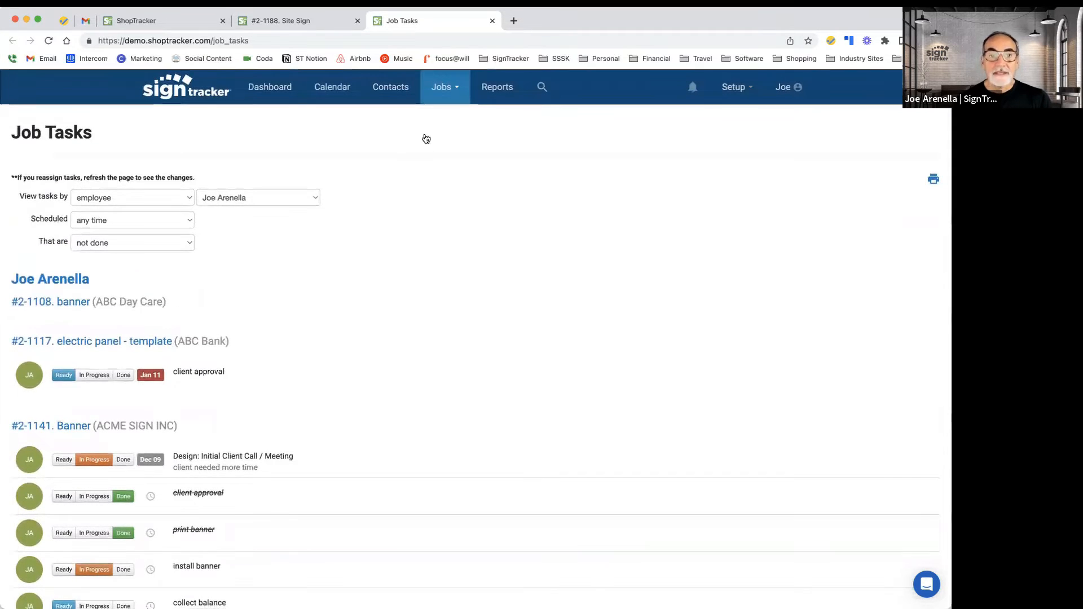
Step: Upload bts_fb.png, btslogo.ai, Cust-150.pdf and ilovesigns.png as attachments to the Site Sign job and open bts_fb.png
{"action": "left_click", "coordinate": [493, 21]}
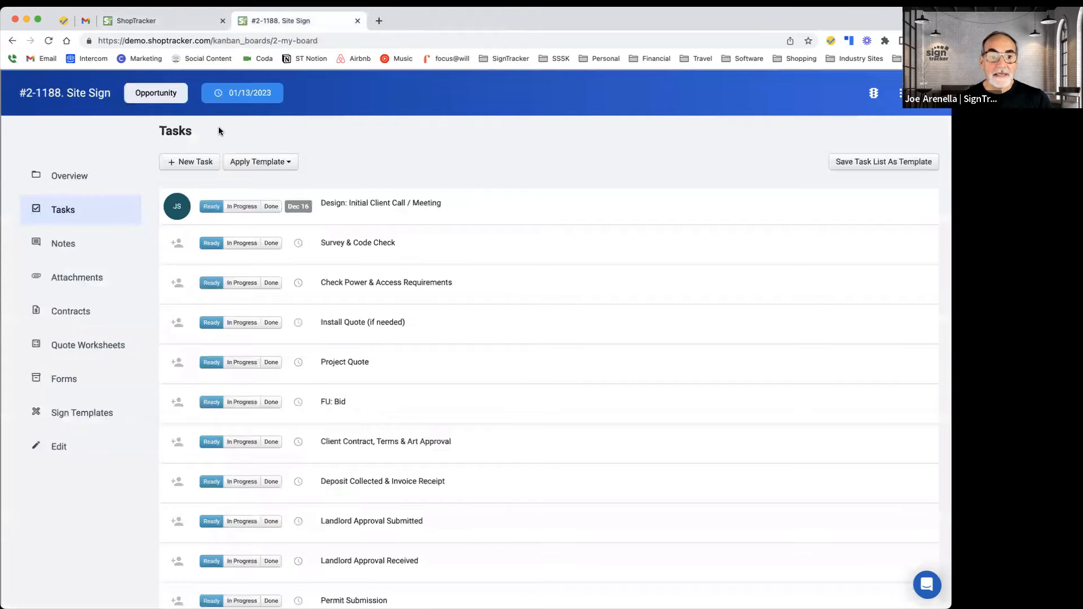
{"action": "left_click", "coordinate": [90, 249]}
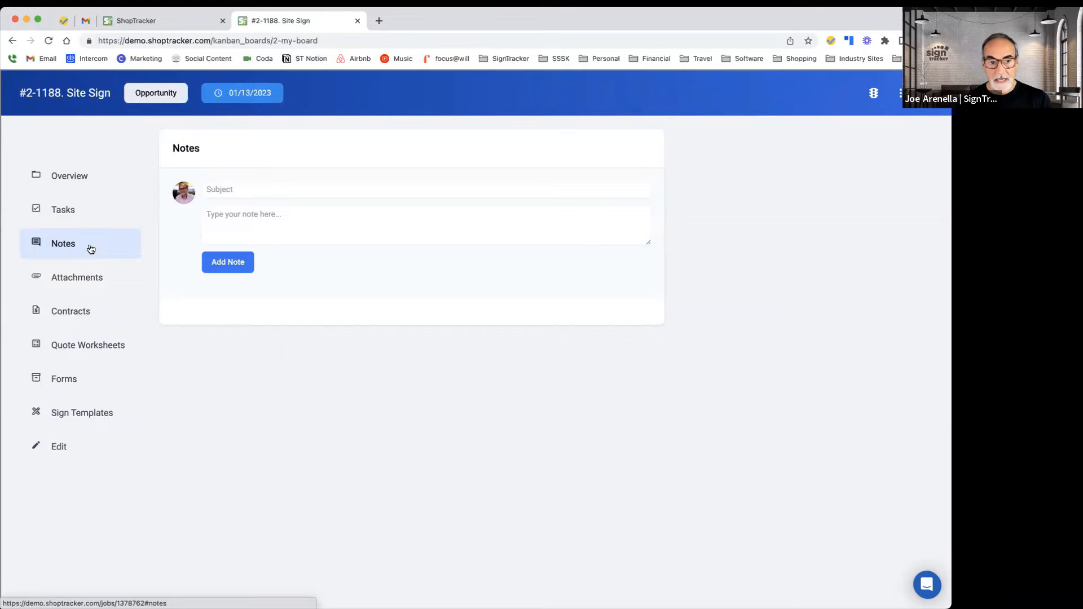
{"action": "left_click", "coordinate": [81, 278]}
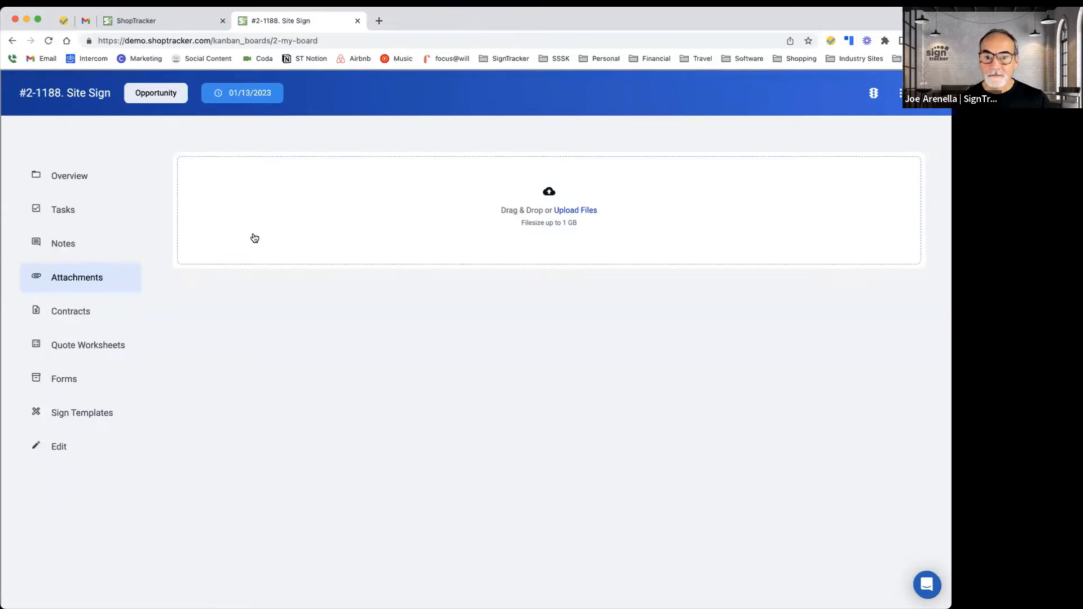
{"action": "left_click", "coordinate": [578, 211]}
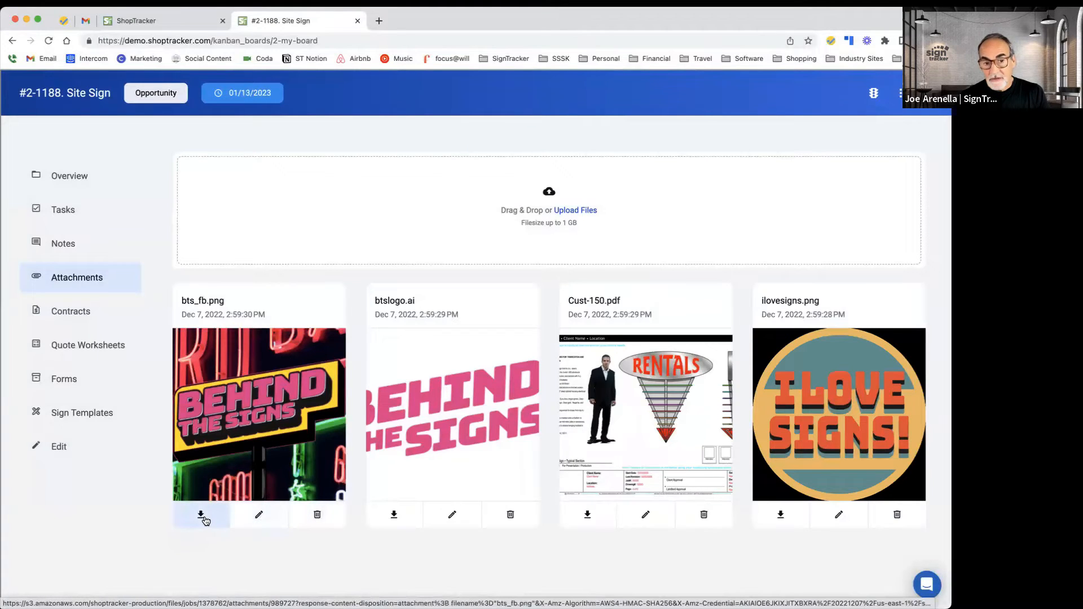
{"action": "left_click", "coordinate": [259, 446]}
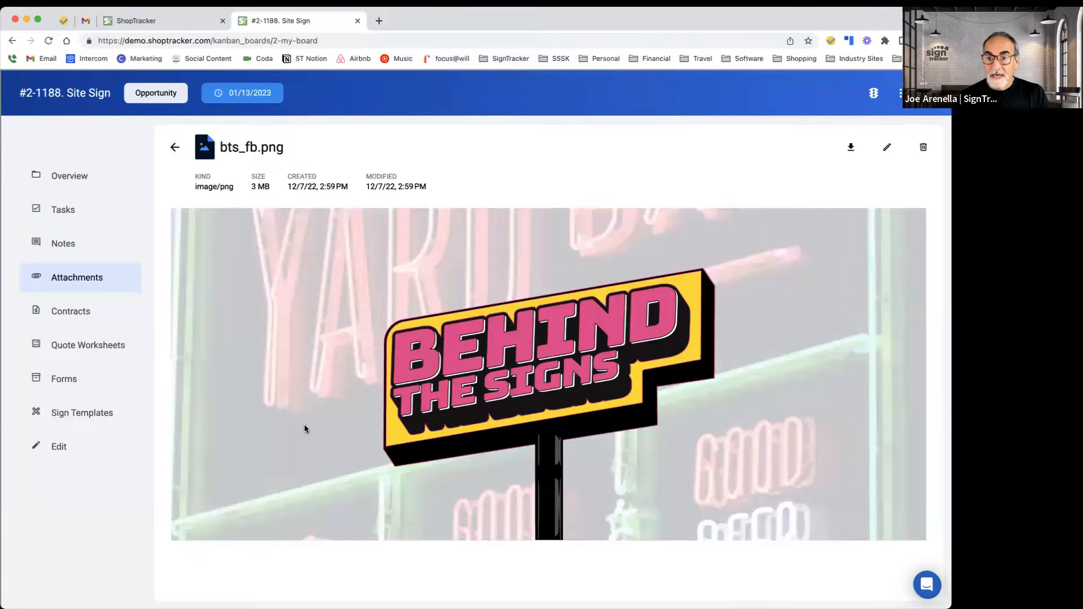
Step: Tag the bts_fb.png attachment with the logos tag
{"action": "left_click", "coordinate": [887, 147]}
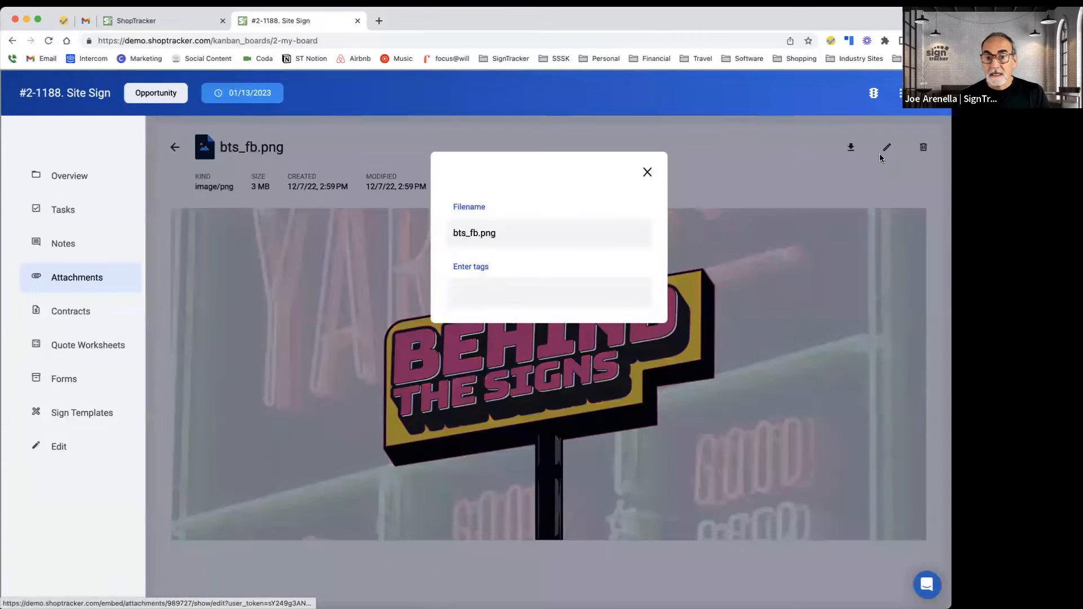
{"action": "left_click", "coordinate": [476, 295]}
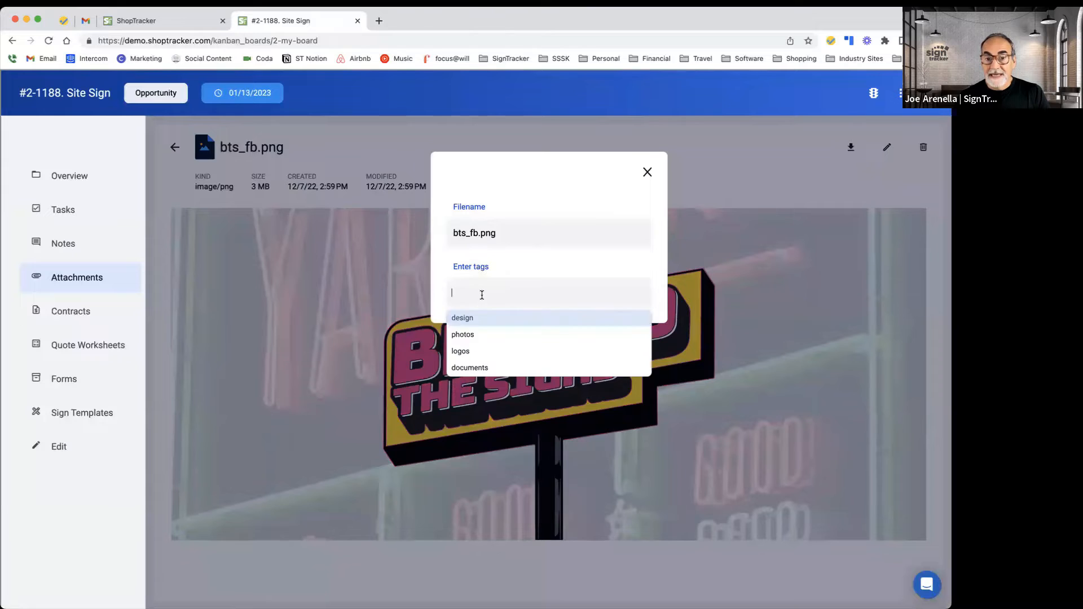
{"action": "left_click", "coordinate": [479, 351]}
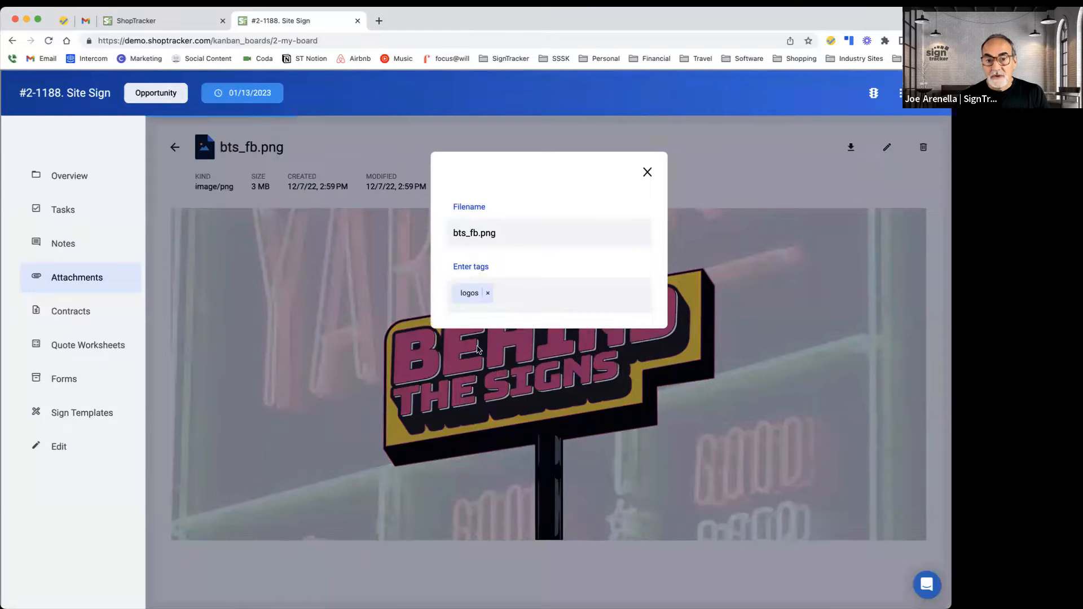
{"action": "left_click", "coordinate": [647, 172]}
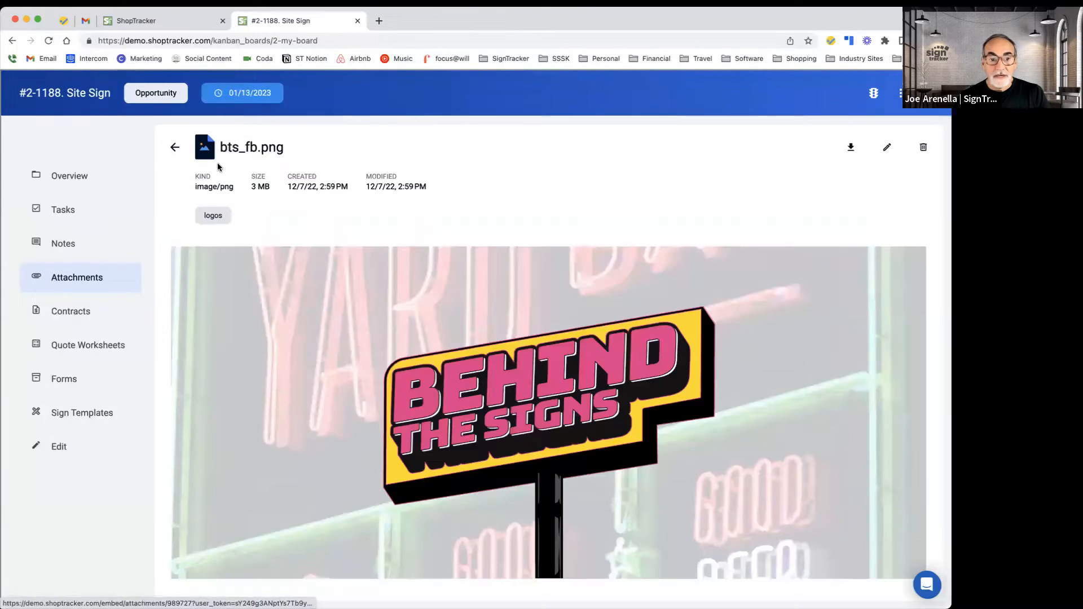
Step: Return to the attachments, open btslogo.ai and tag it with design and logos
{"action": "left_click", "coordinate": [176, 148]}
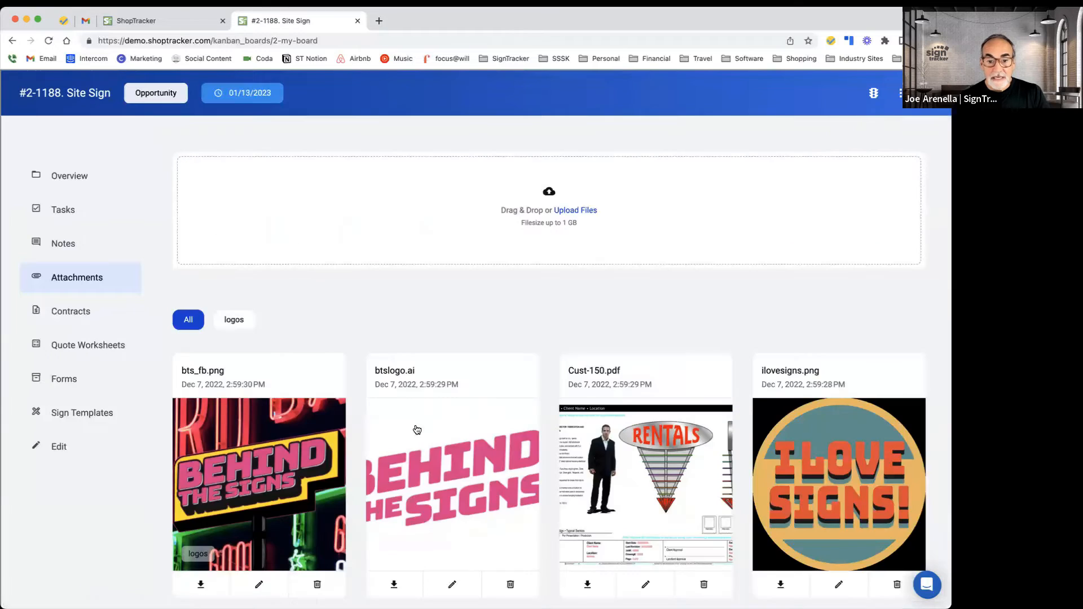
{"action": "left_click", "coordinate": [476, 441]}
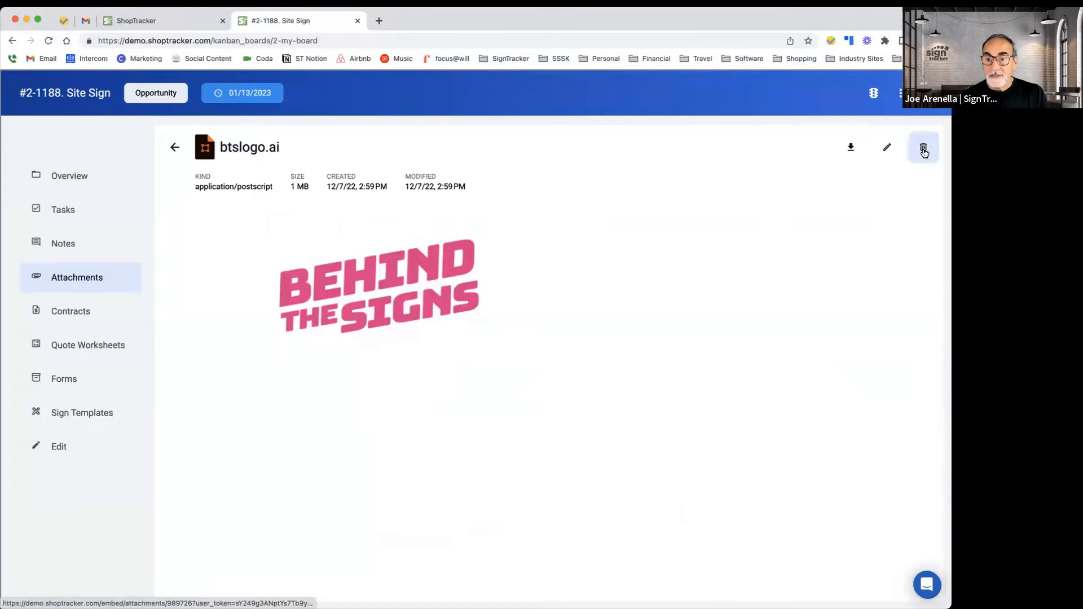
{"action": "left_click", "coordinate": [887, 147]}
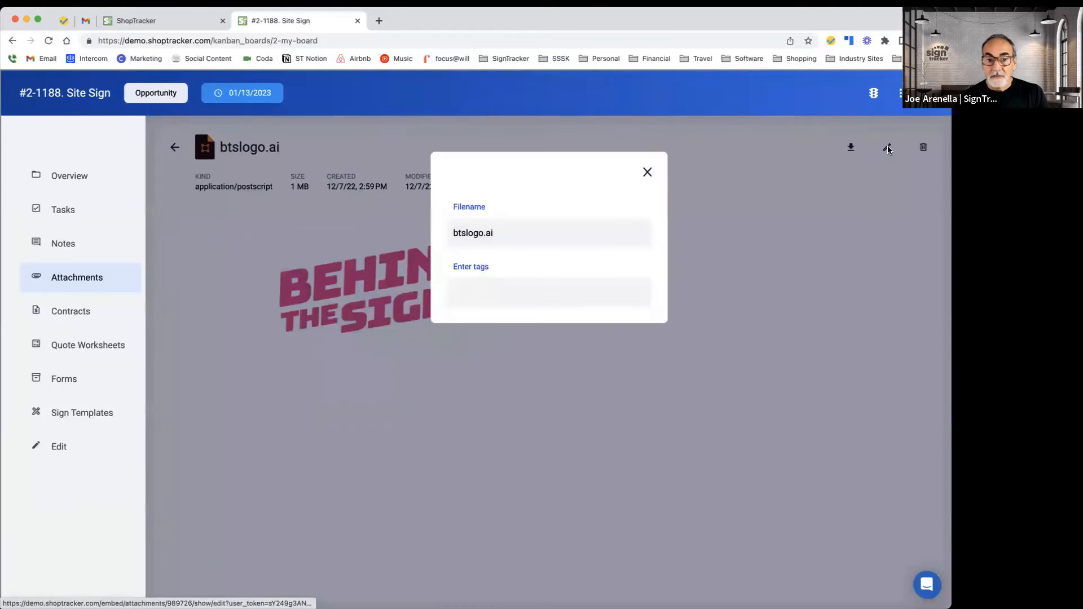
{"action": "left_click", "coordinate": [513, 289]}
{"action": "left_click", "coordinate": [496, 322]}
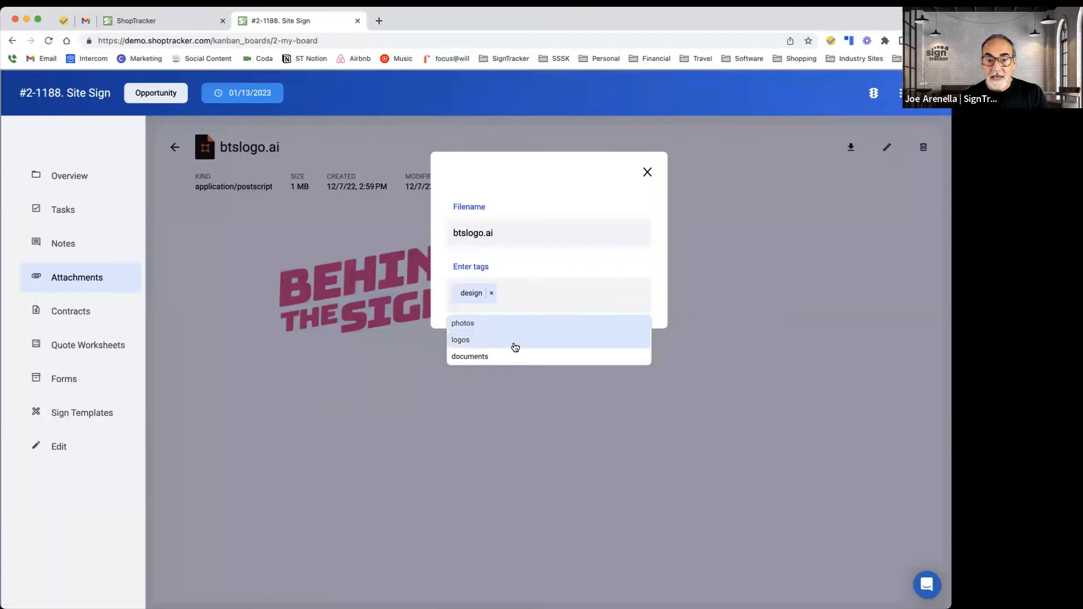
{"action": "left_click", "coordinate": [511, 340]}
{"action": "left_click", "coordinate": [648, 176]}
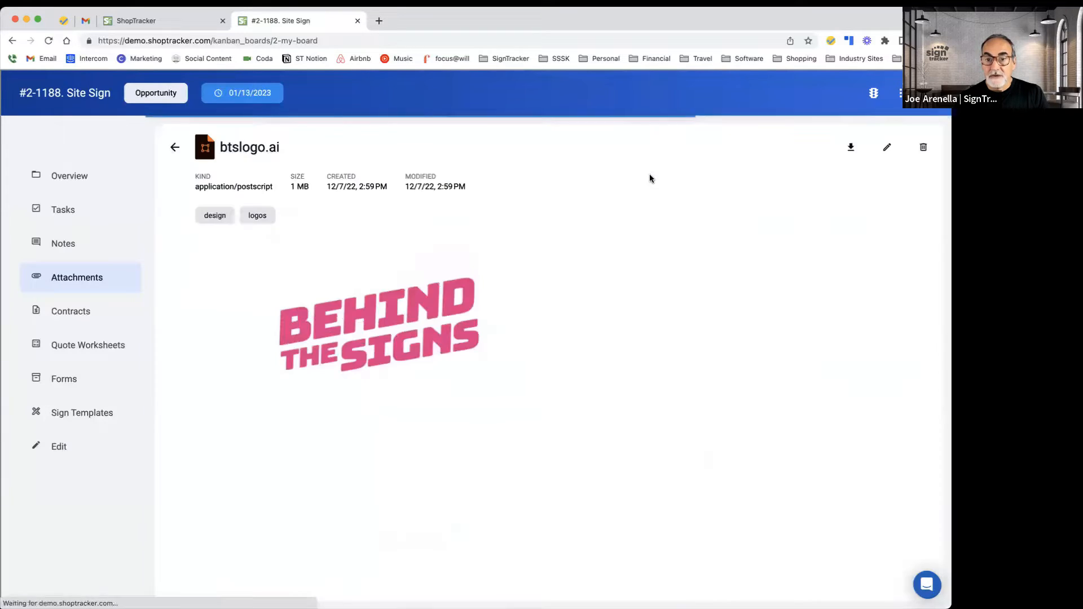
Step: Filter the job's attachments by the logos tag, then show all attachments again
{"action": "left_click", "coordinate": [175, 148]}
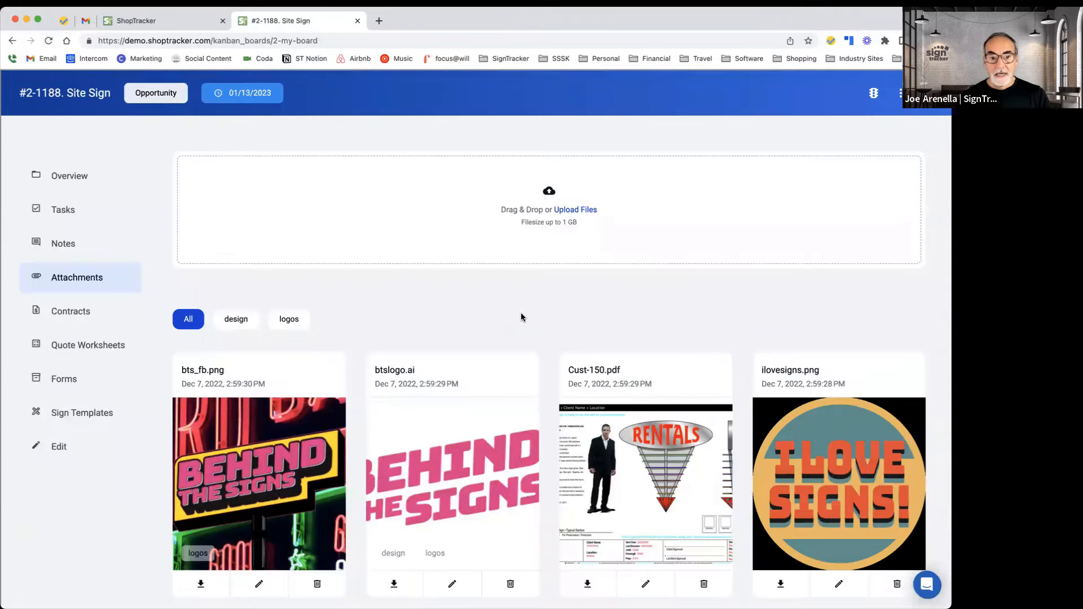
{"action": "left_click", "coordinate": [293, 324]}
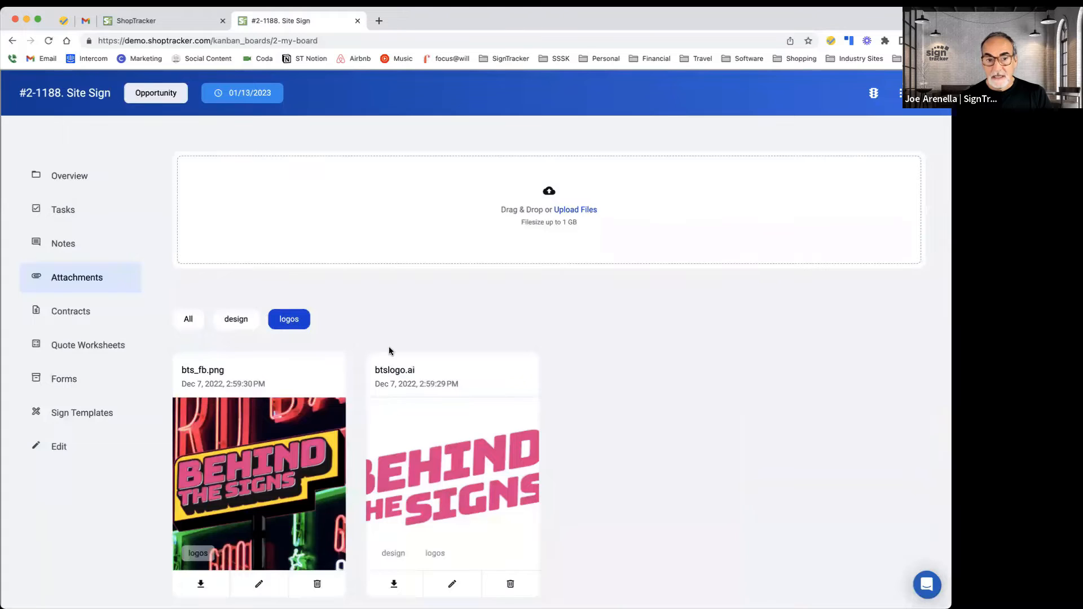
{"action": "scroll", "coordinate": [390, 350], "scroll_direction": "down", "scroll_amount": 1}
{"action": "scroll", "coordinate": [388, 351], "scroll_direction": "up", "scroll_amount": 1}
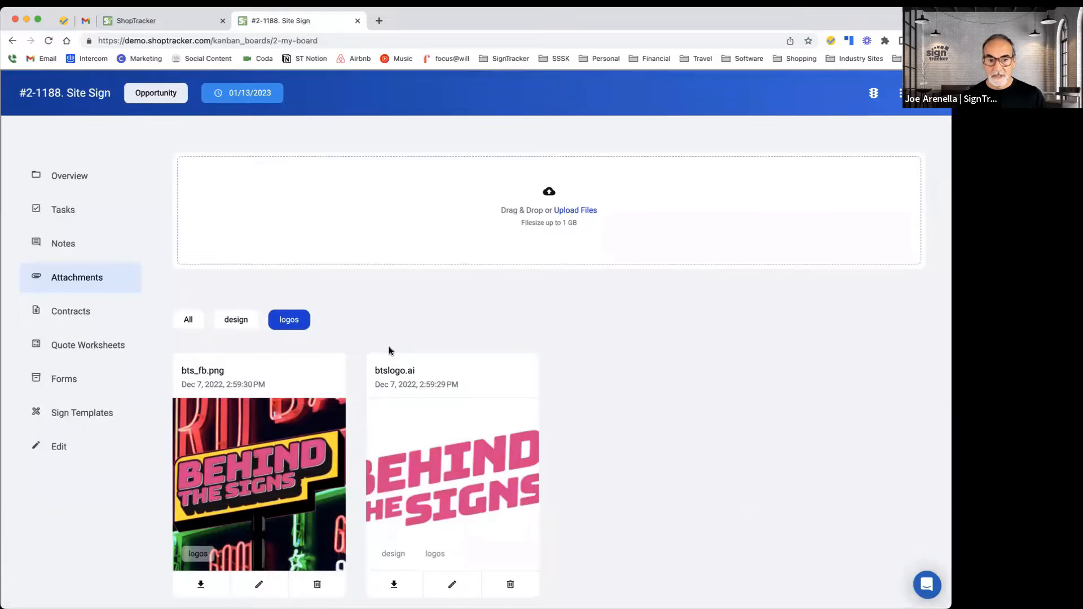
{"action": "scroll", "coordinate": [390, 351], "scroll_direction": "down", "scroll_amount": 1}
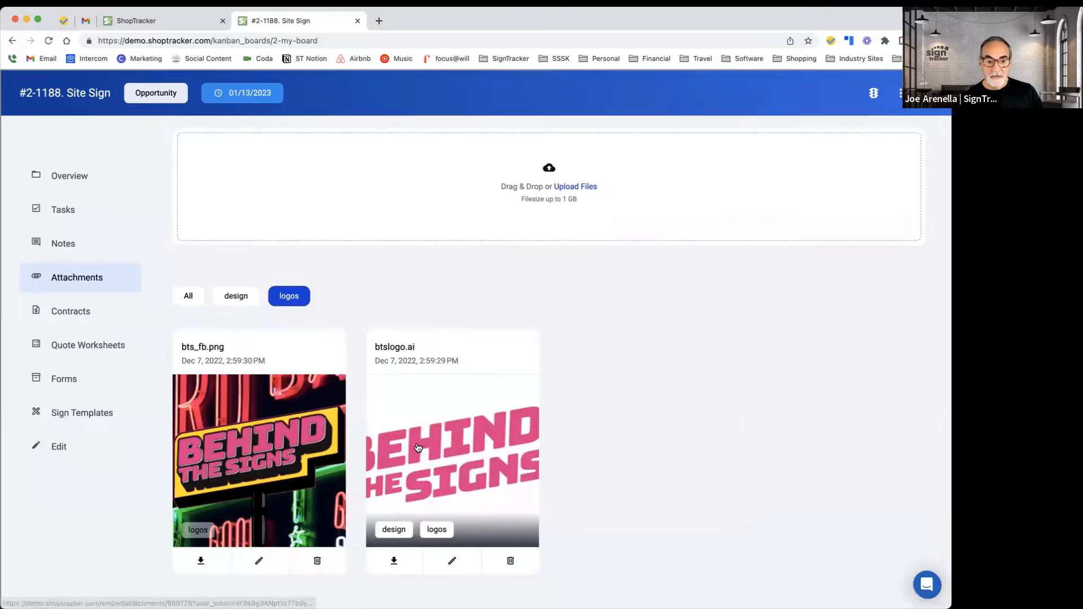
{"action": "left_click", "coordinate": [195, 303]}
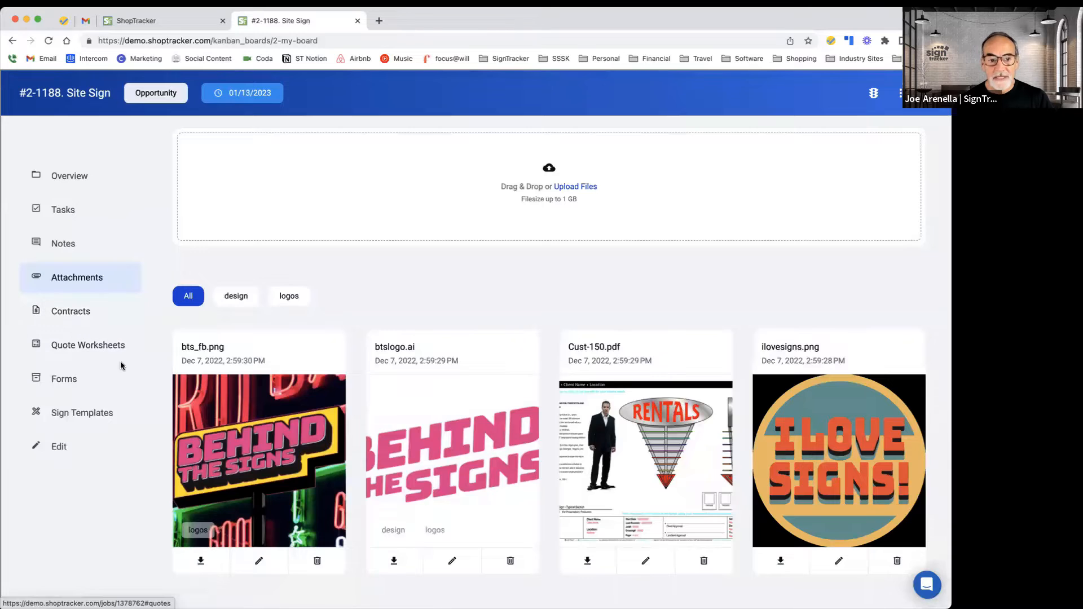
Step: View the job's Contracts and Quote Worksheets sections
{"action": "left_click", "coordinate": [85, 314]}
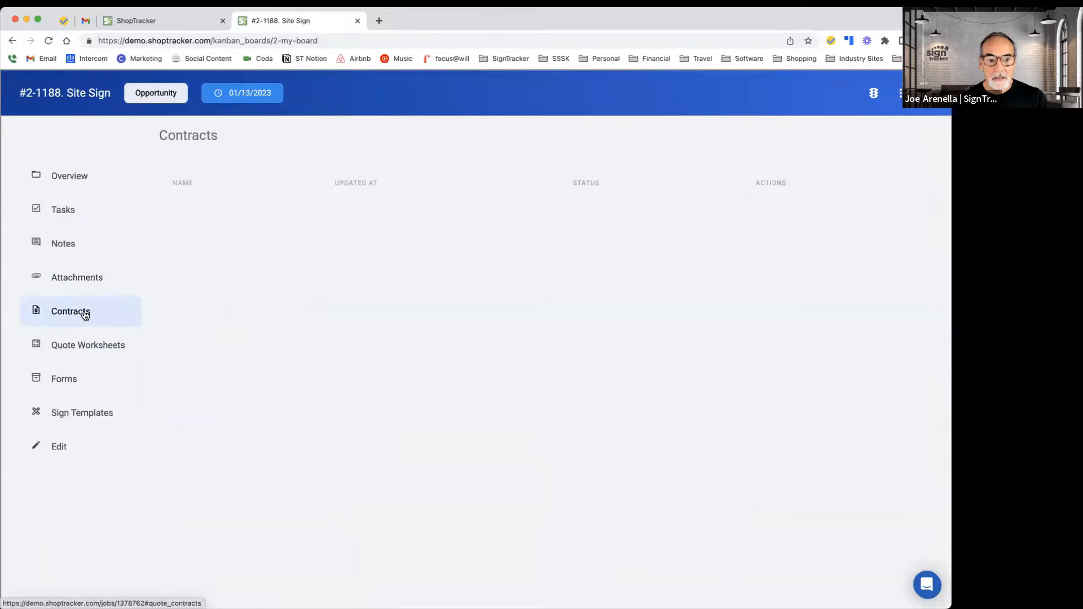
{"action": "left_click", "coordinate": [69, 350]}
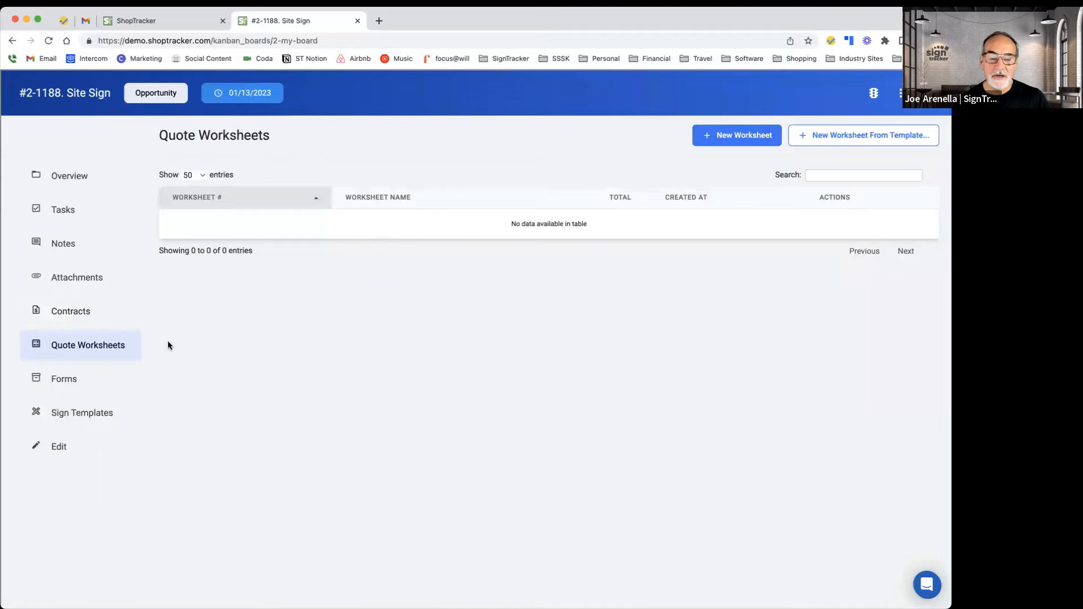
{"action": "left_click", "coordinate": [79, 314]}
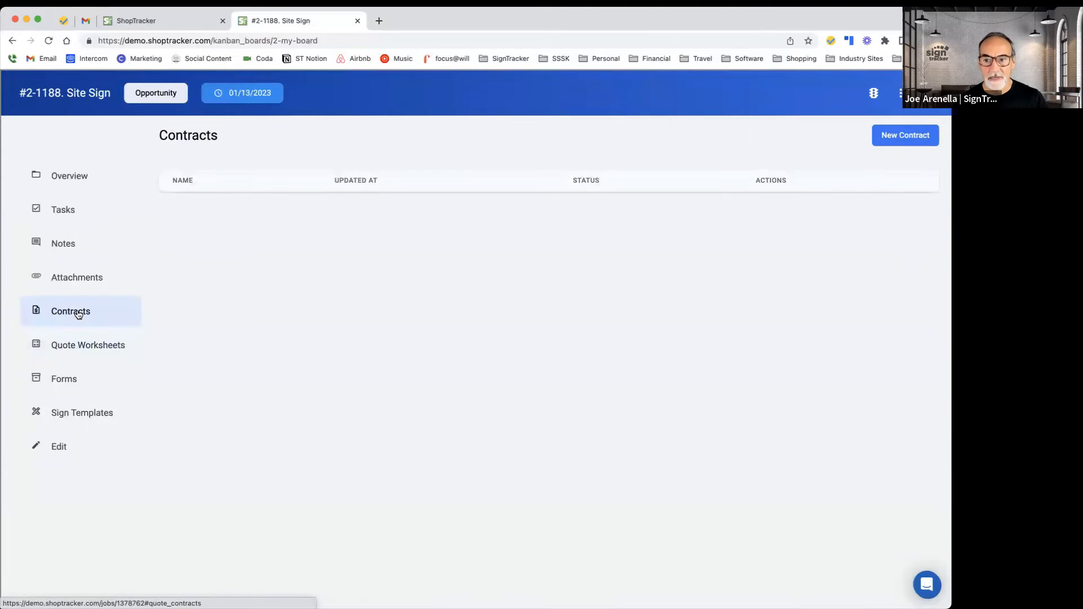
Step: Start a new contract and add a 2" Sign Foam sq material item to a new quote worksheet line
{"action": "left_click", "coordinate": [910, 136]}
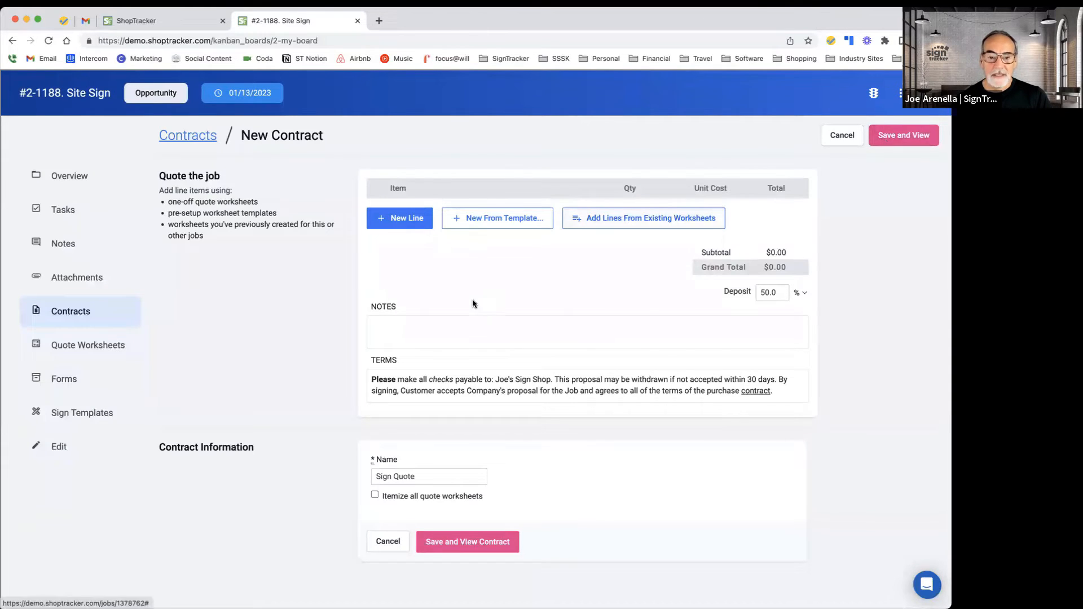
{"action": "left_click", "coordinate": [402, 220]}
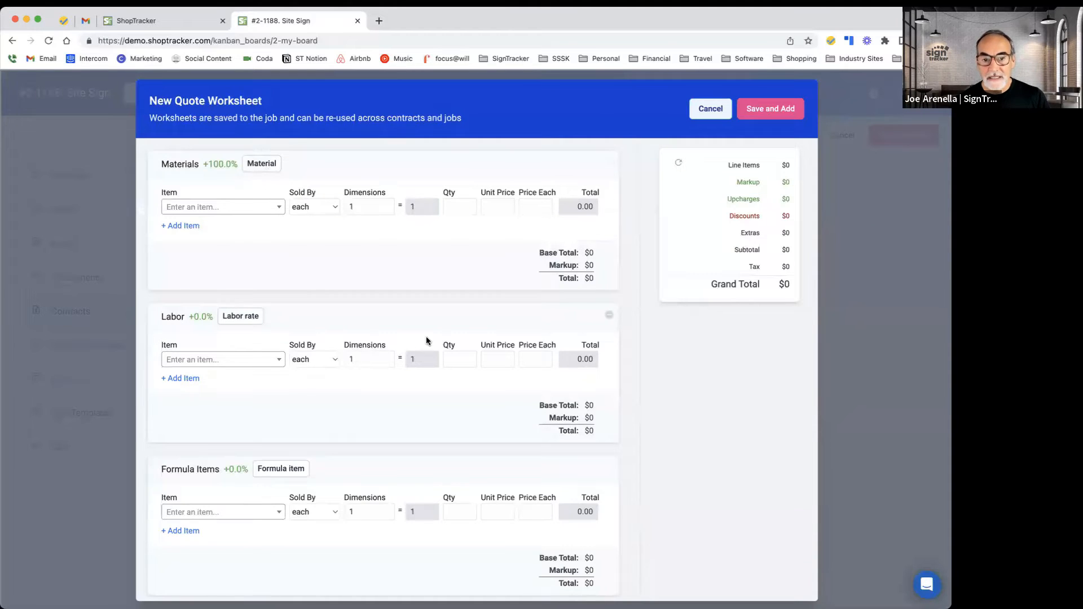
{"action": "left_click", "coordinate": [261, 164]}
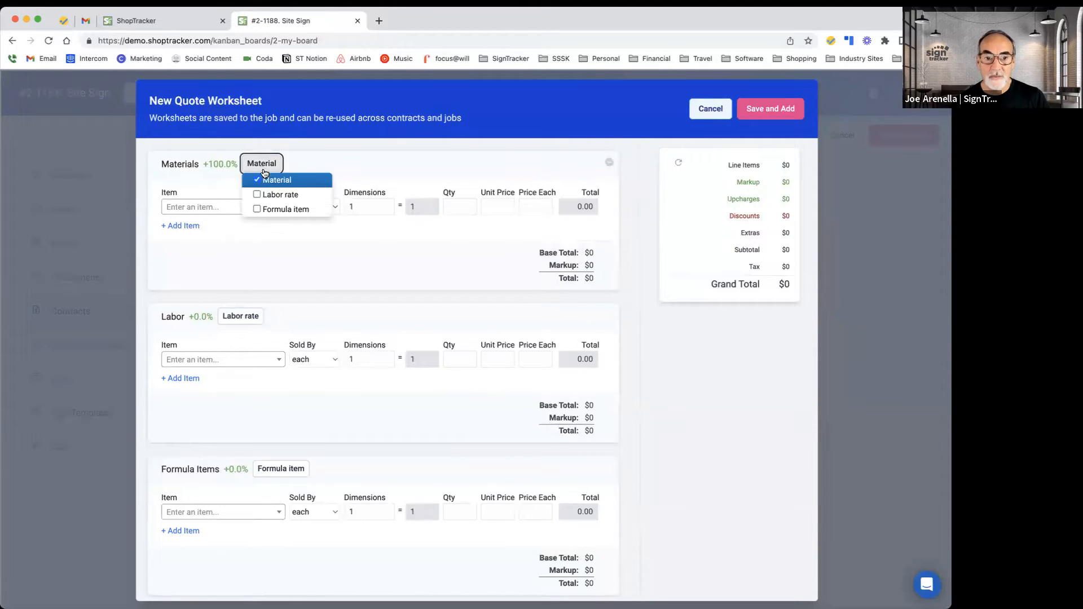
{"action": "left_click", "coordinate": [359, 161]}
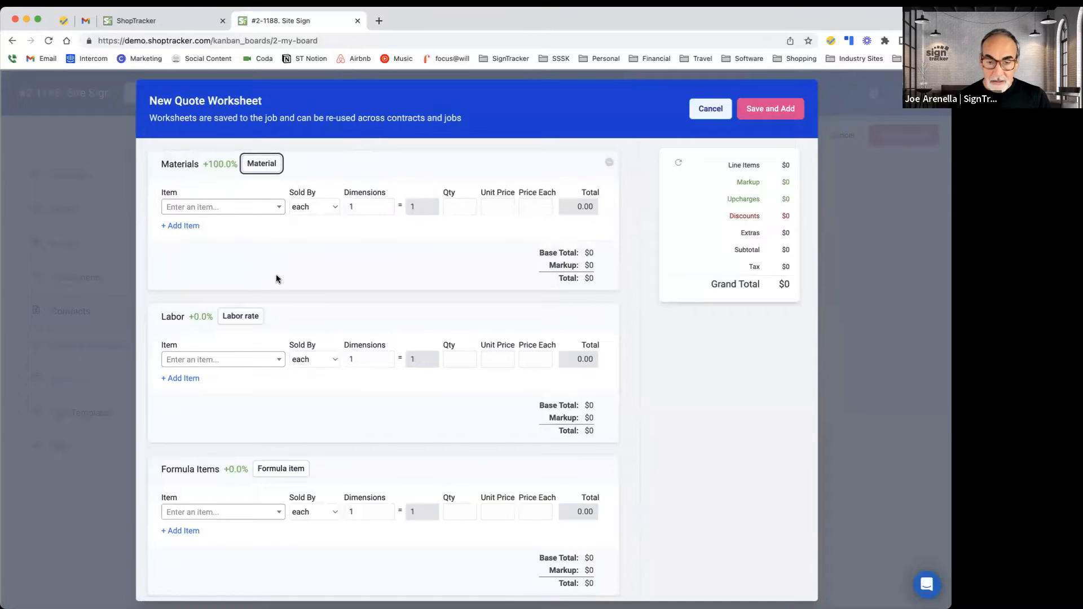
{"action": "left_click", "coordinate": [277, 212]}
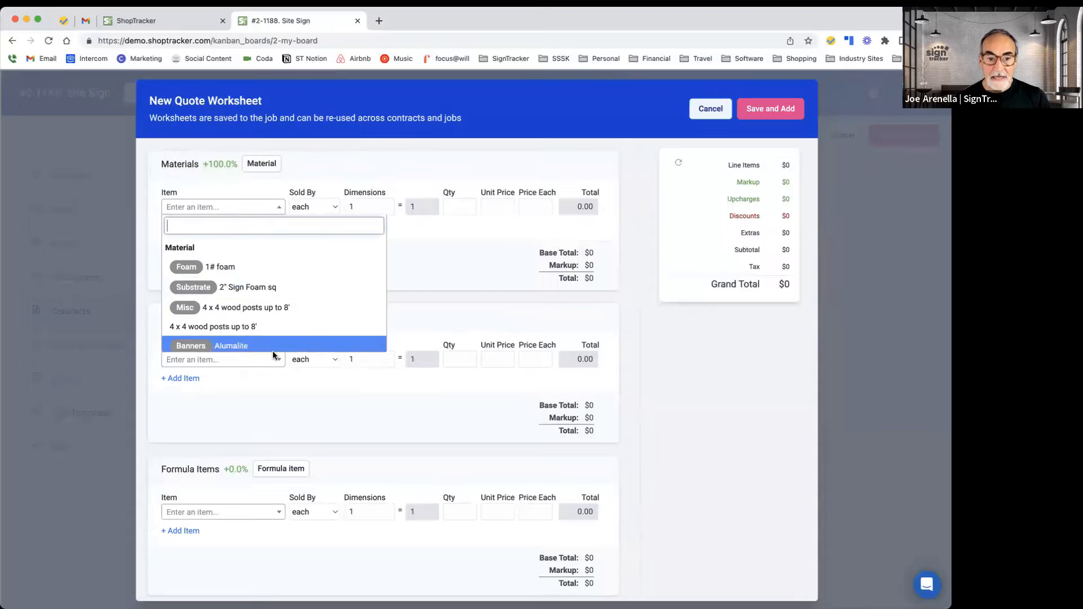
{"action": "key", "text": "Return"}
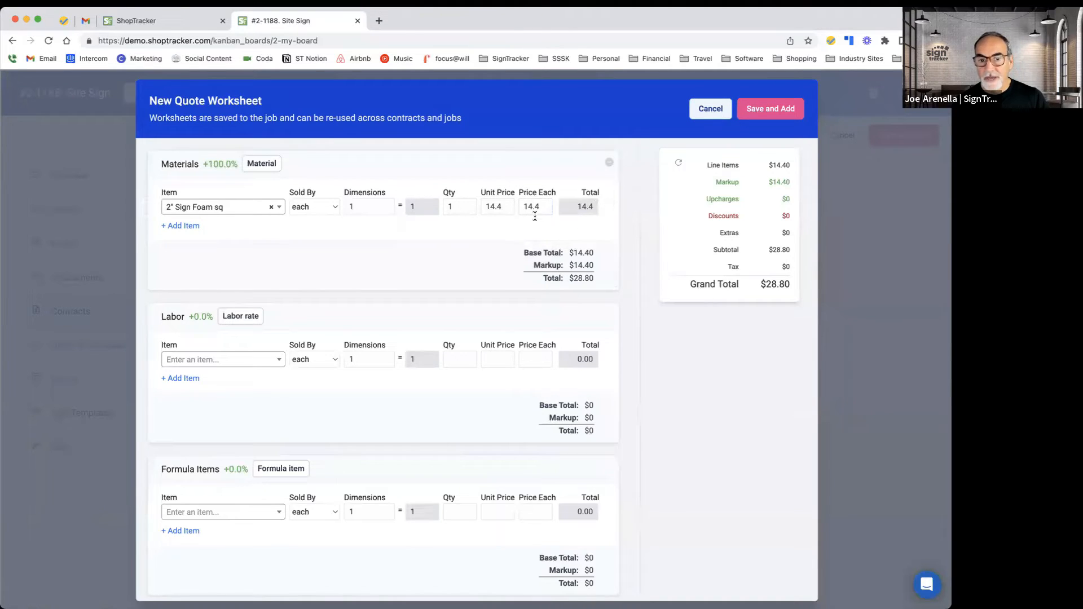
Step: Remove the 2" Sign Foam sq line from the worksheet's Materials section
{"action": "left_click", "coordinate": [232, 166]}
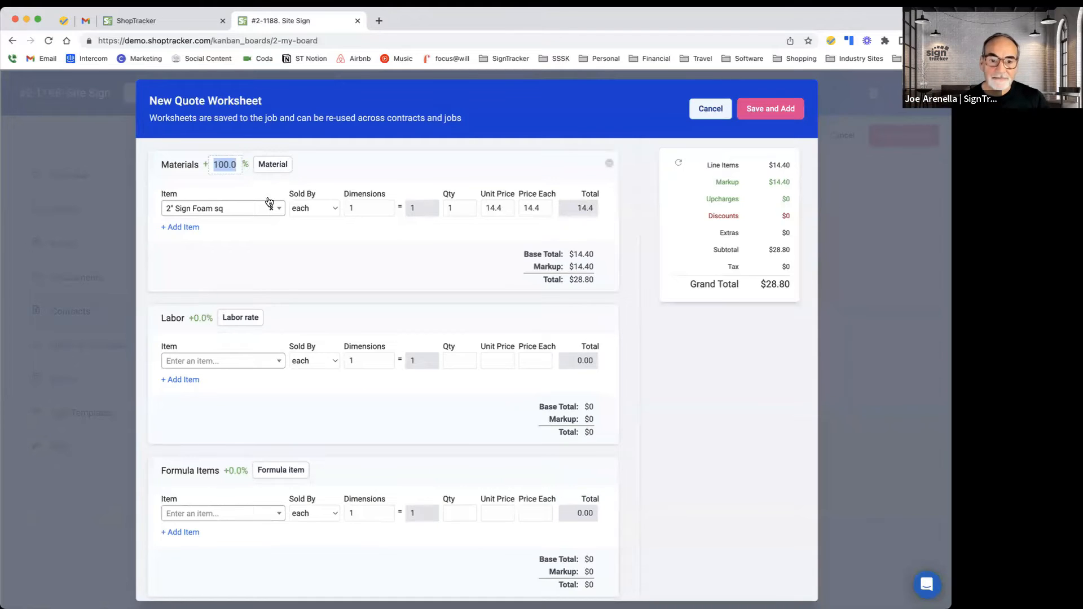
{"action": "left_click", "coordinate": [286, 226]}
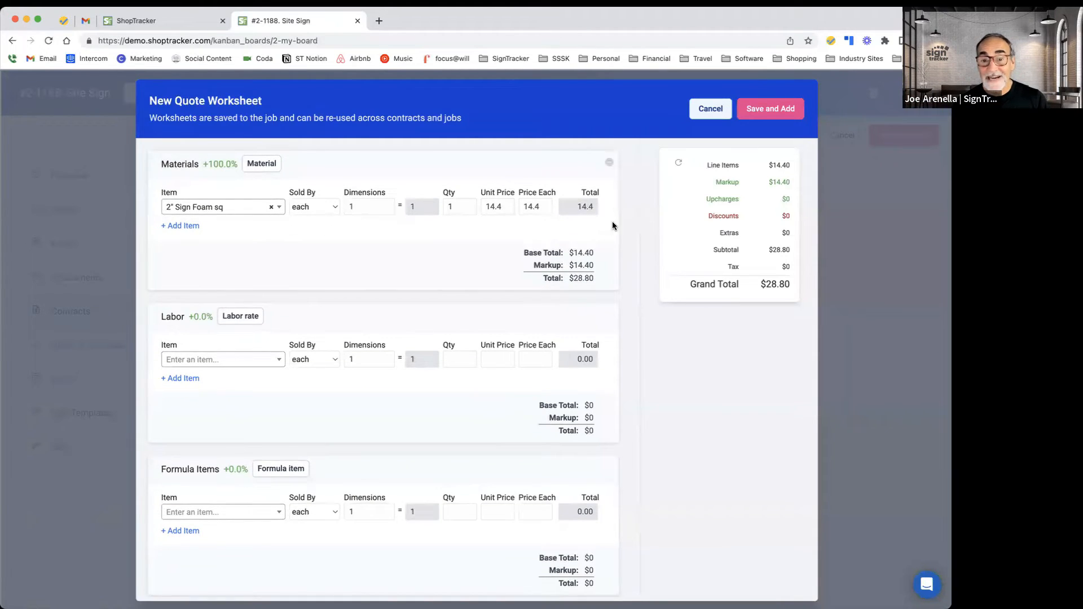
{"action": "left_click", "coordinate": [607, 206]}
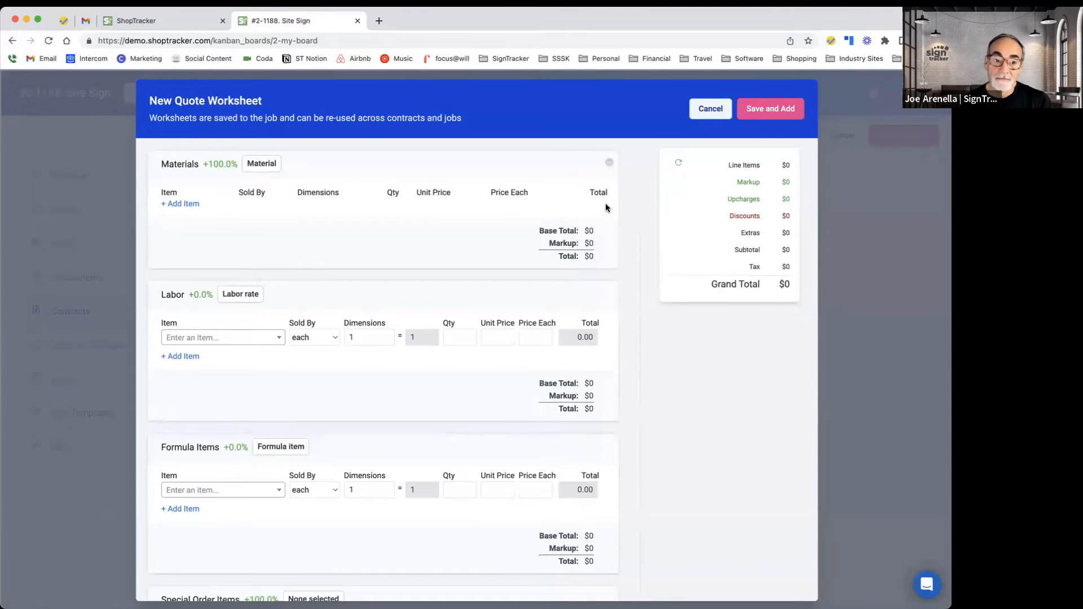
{"action": "scroll", "coordinate": [236, 302], "scroll_direction": "down", "scroll_amount": 1}
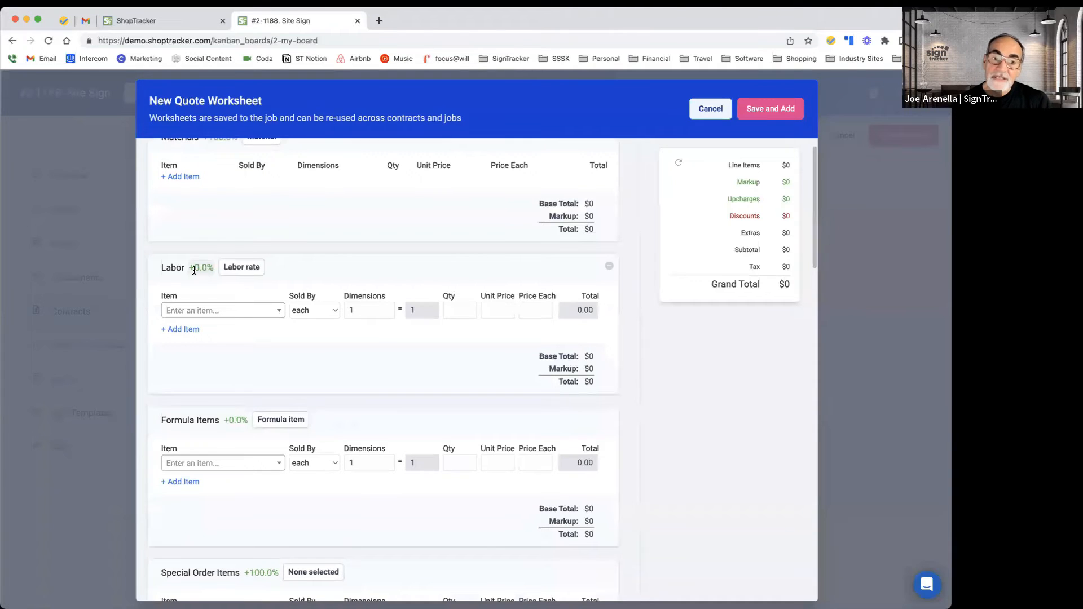
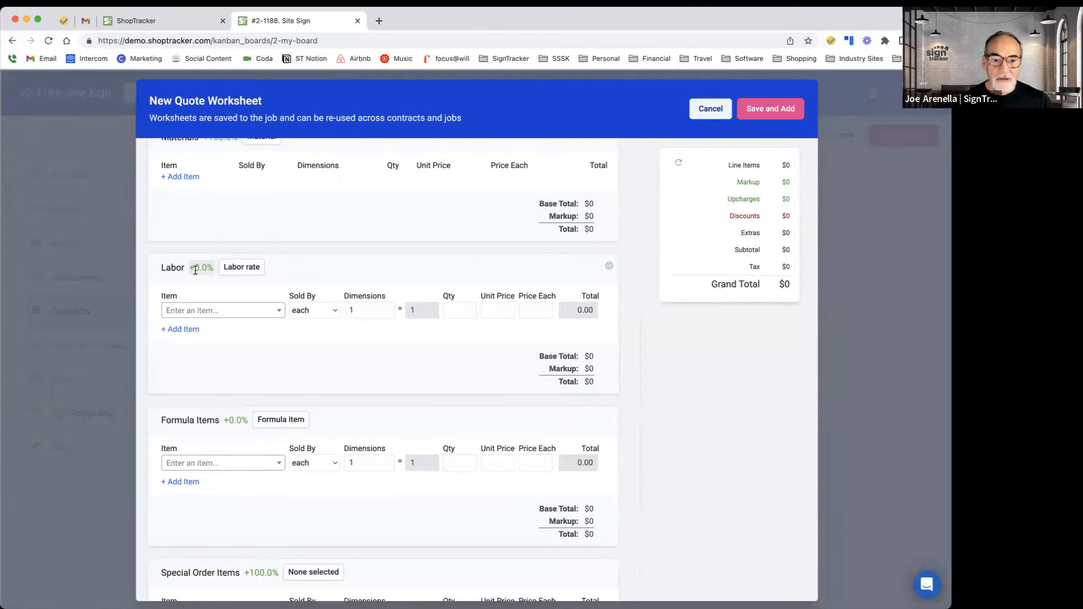
Step: Scroll through the blank quote worksheet's Labor, Formula, Special Order, Sub Contract, Commissions, Discounts, Extra and Taxes sections
{"action": "scroll", "coordinate": [213, 274], "scroll_direction": "down", "scroll_amount": 3}
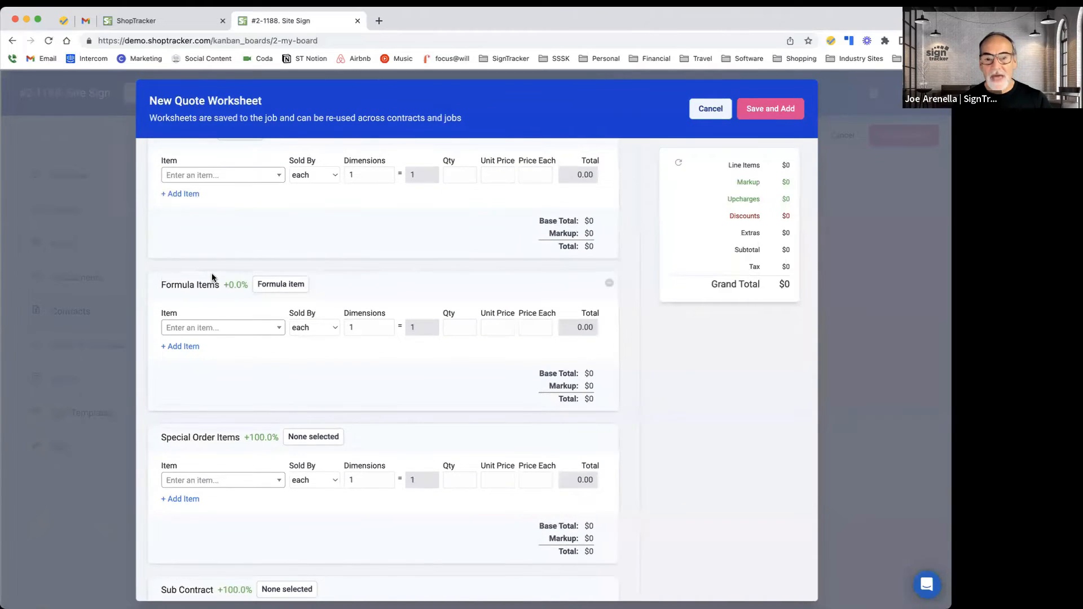
{"action": "scroll", "coordinate": [211, 273], "scroll_direction": "down", "scroll_amount": 1}
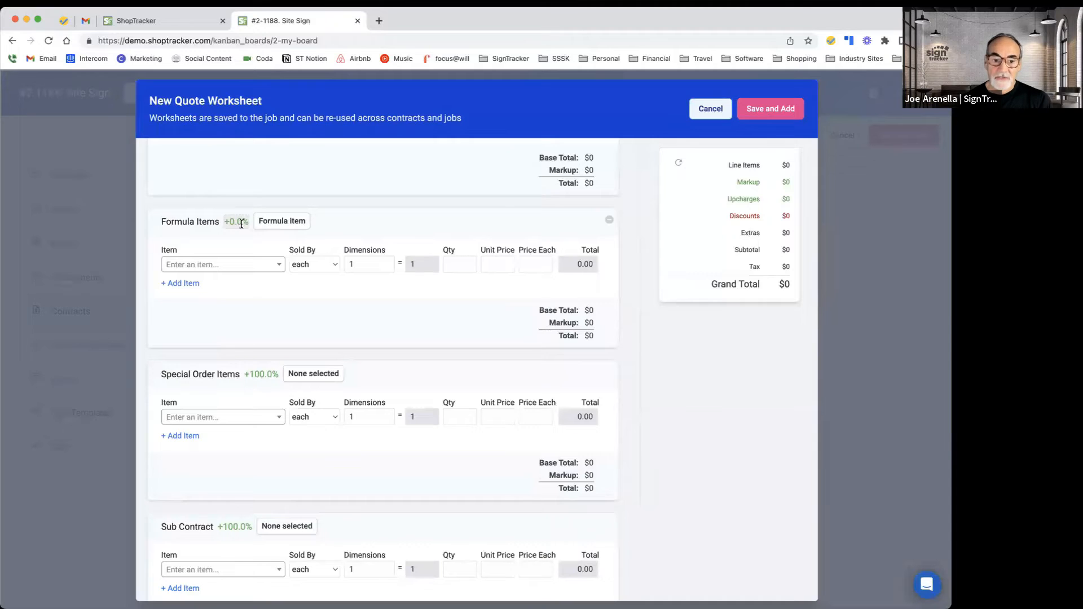
{"action": "scroll", "coordinate": [241, 222], "scroll_direction": "down", "scroll_amount": 5}
{"action": "scroll", "coordinate": [248, 234], "scroll_direction": "up", "scroll_amount": 2}
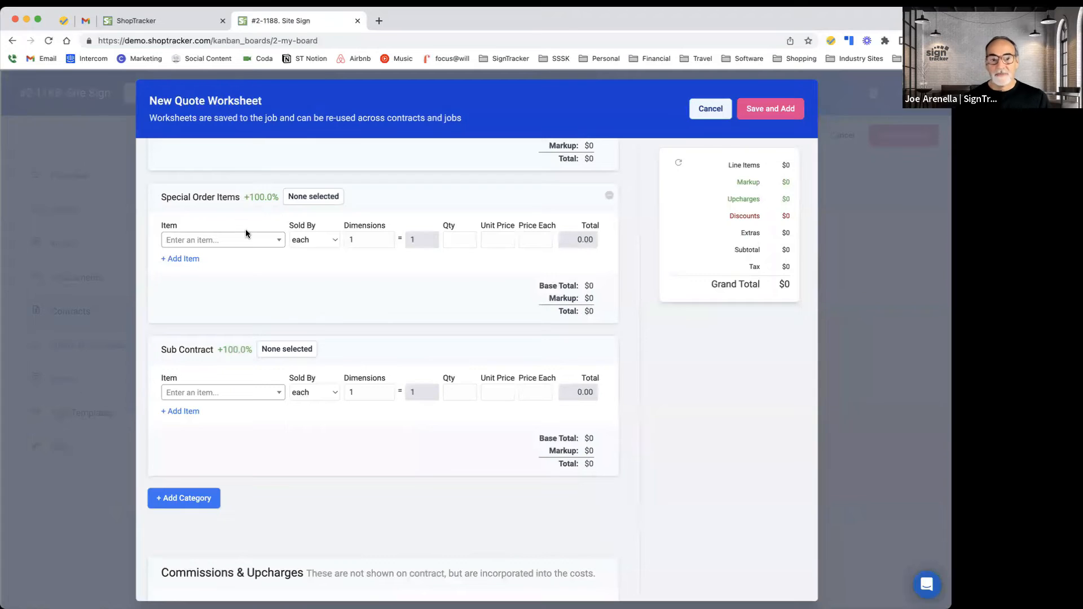
{"action": "scroll", "coordinate": [262, 323], "scroll_direction": "down", "scroll_amount": 3}
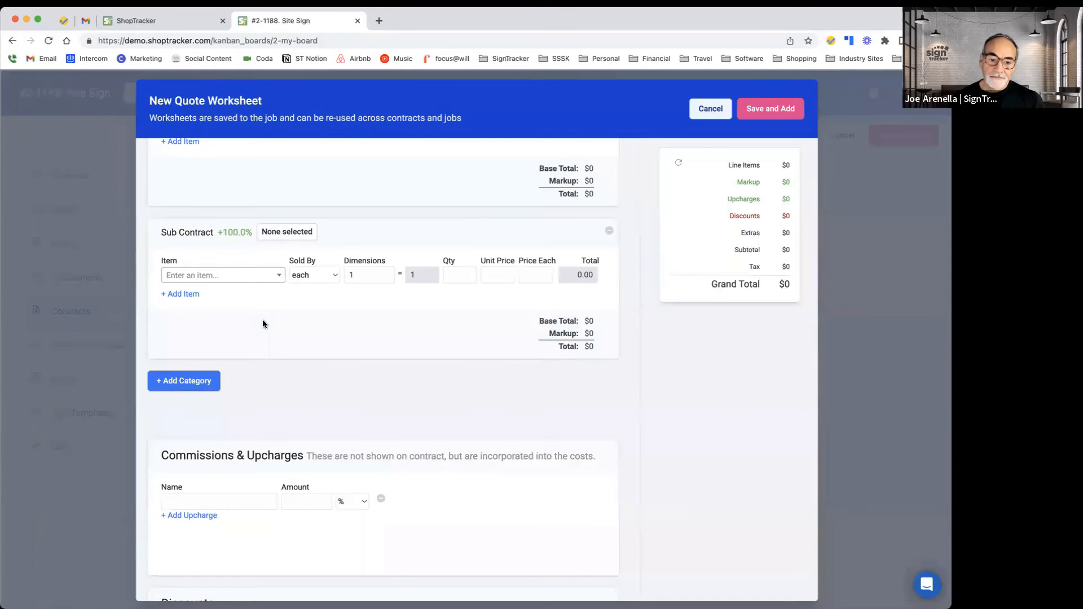
{"action": "scroll", "coordinate": [263, 324], "scroll_direction": "down", "scroll_amount": 5}
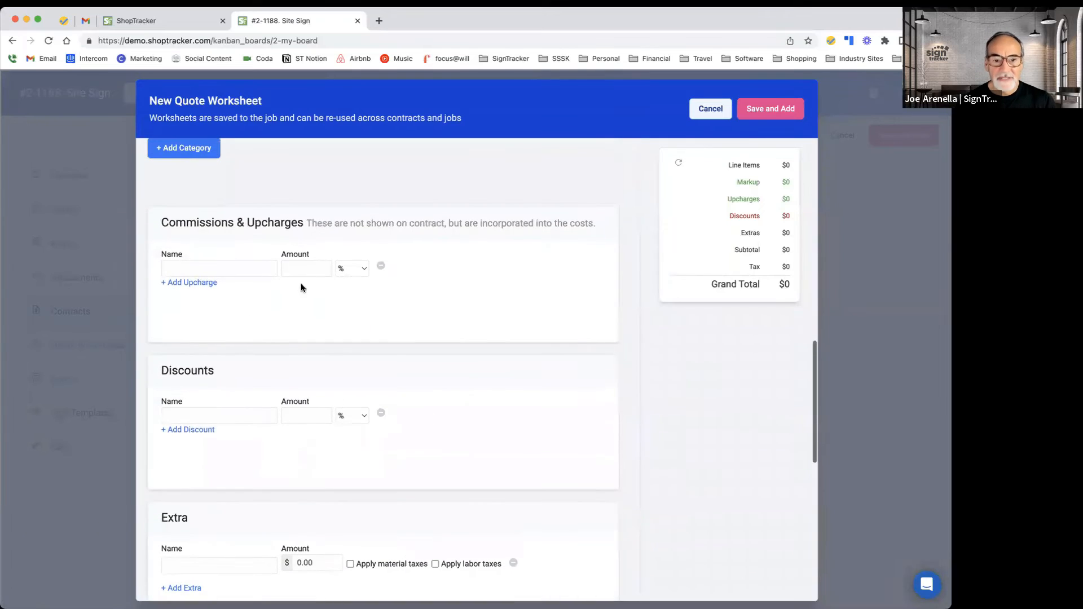
{"action": "scroll", "coordinate": [268, 406], "scroll_direction": "down", "scroll_amount": 2}
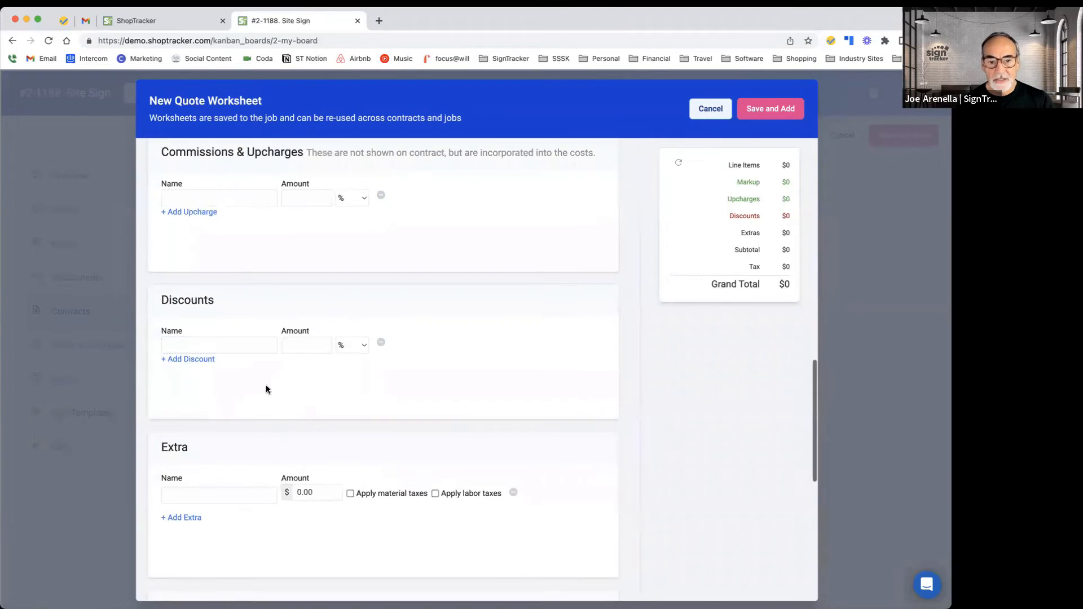
{"action": "scroll", "coordinate": [301, 387], "scroll_direction": "down", "scroll_amount": 3}
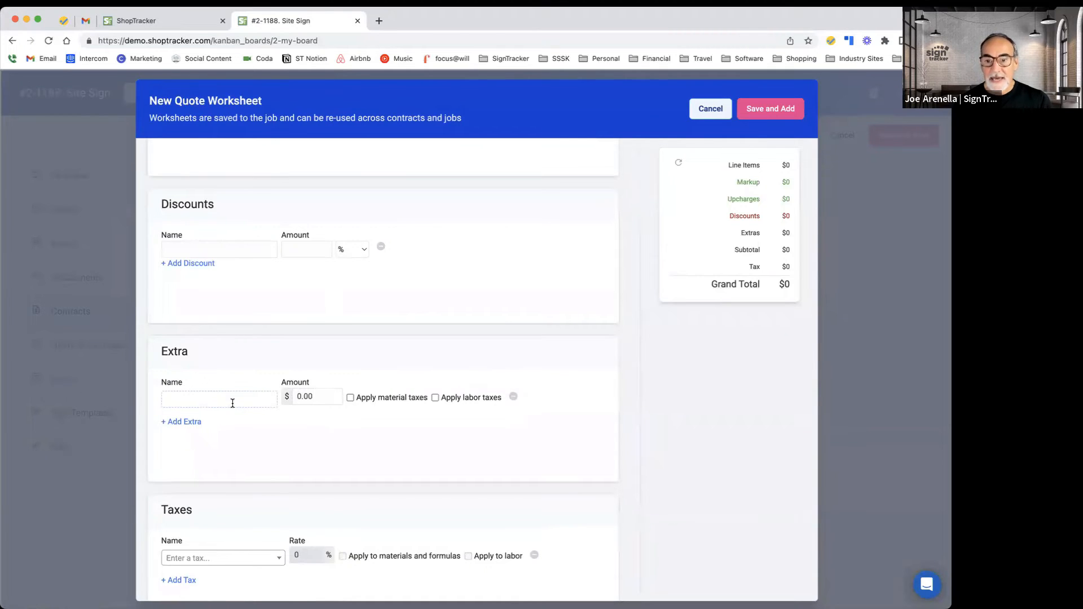
{"action": "scroll", "coordinate": [232, 403], "scroll_direction": "up", "scroll_amount": 15}
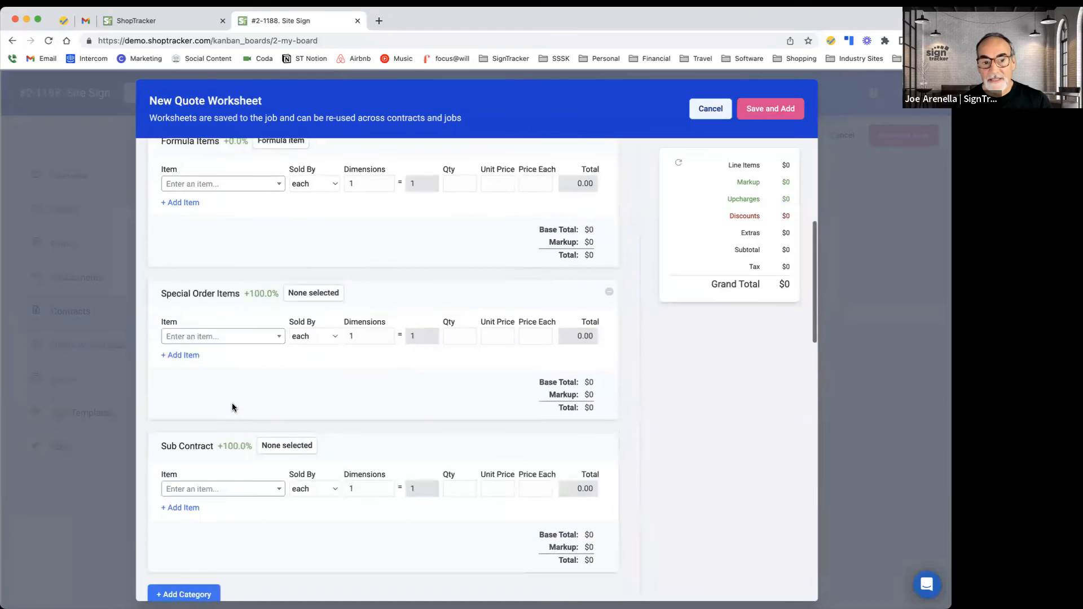
{"action": "scroll", "coordinate": [232, 403], "scroll_direction": "up", "scroll_amount": 5}
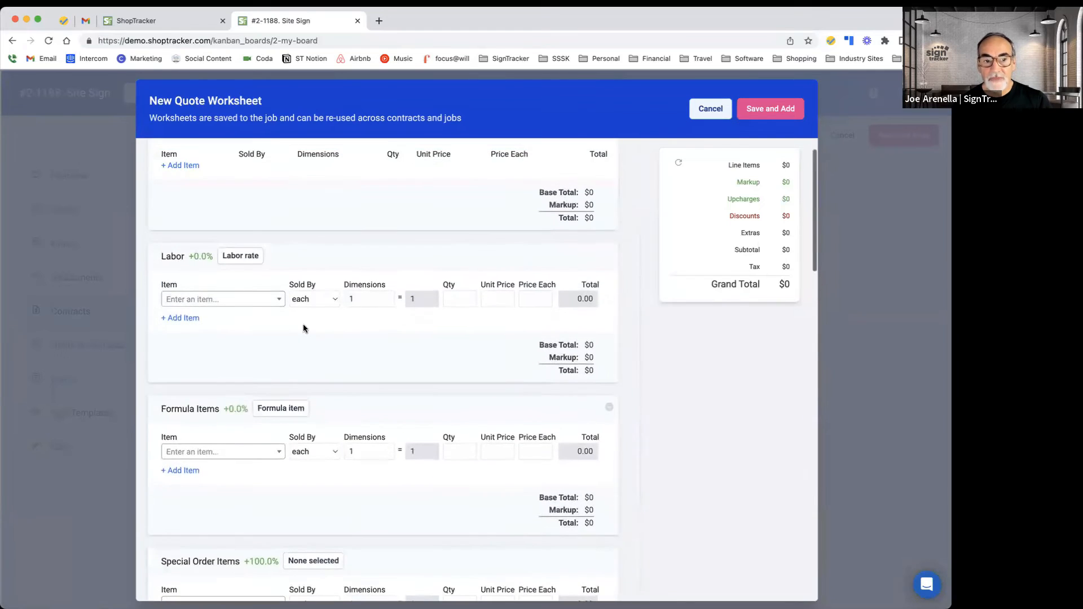
{"action": "scroll", "coordinate": [416, 389], "scroll_direction": "down", "scroll_amount": 10}
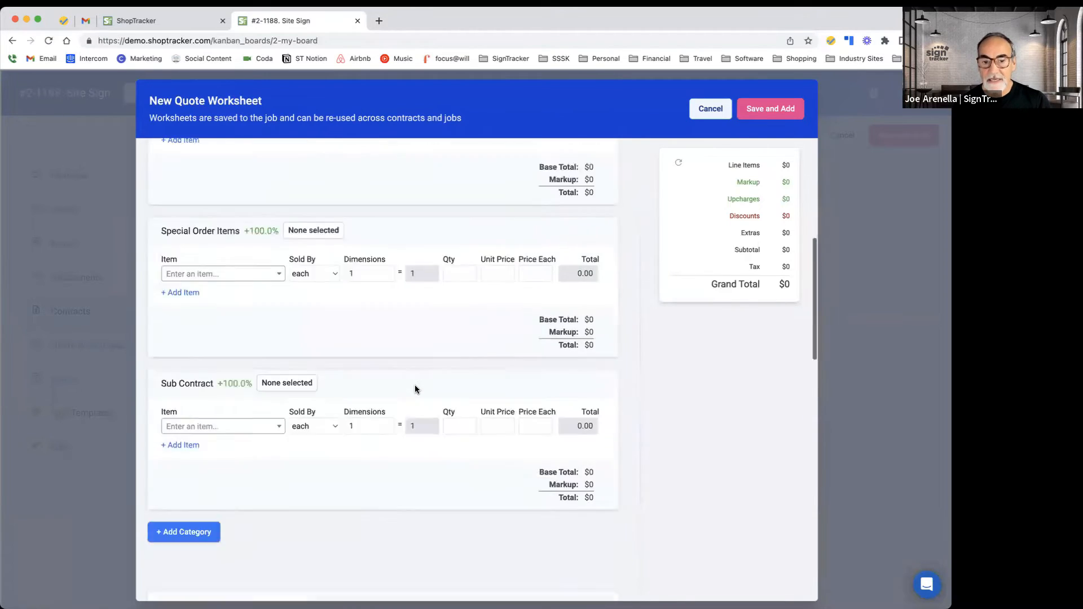
{"action": "scroll", "coordinate": [407, 389], "scroll_direction": "down", "scroll_amount": 10}
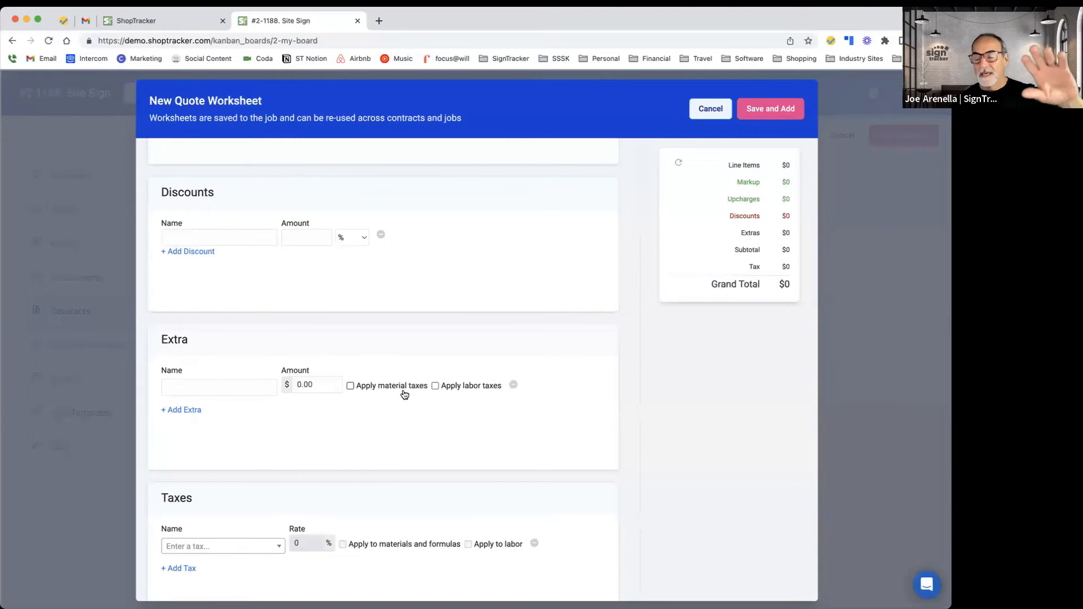
{"action": "scroll", "coordinate": [405, 395], "scroll_direction": "up", "scroll_amount": 10}
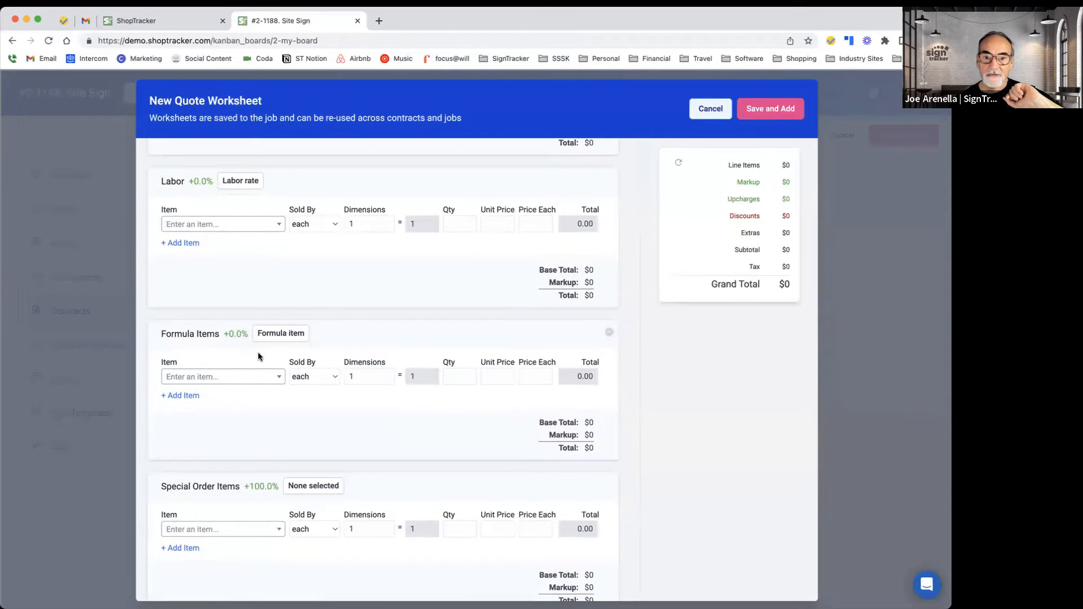
{"action": "scroll", "coordinate": [258, 353], "scroll_direction": "up", "scroll_amount": 1}
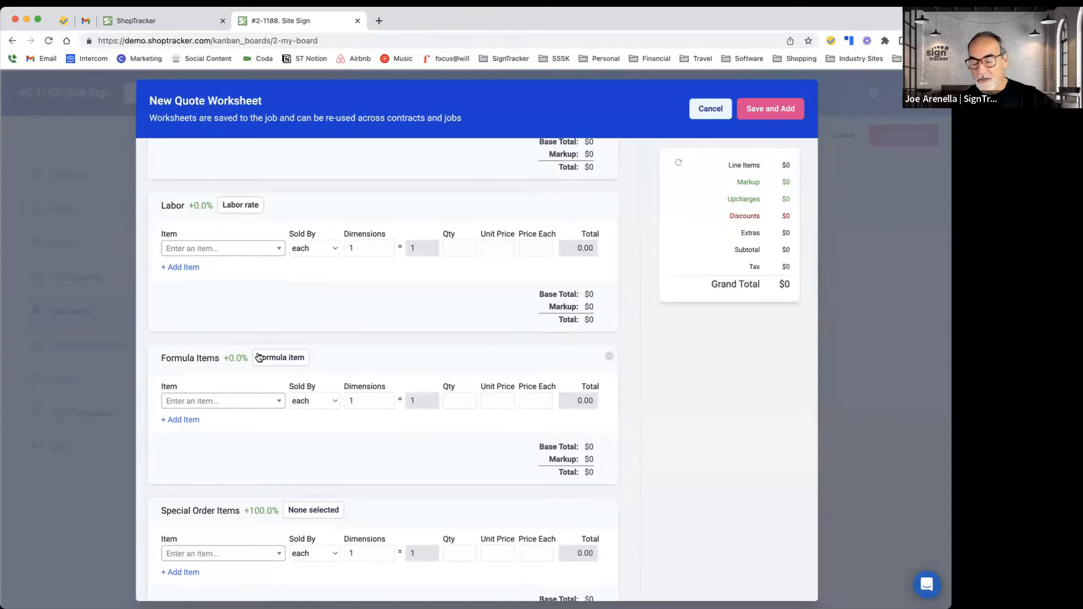
{"action": "scroll", "coordinate": [257, 356], "scroll_direction": "up", "scroll_amount": 4}
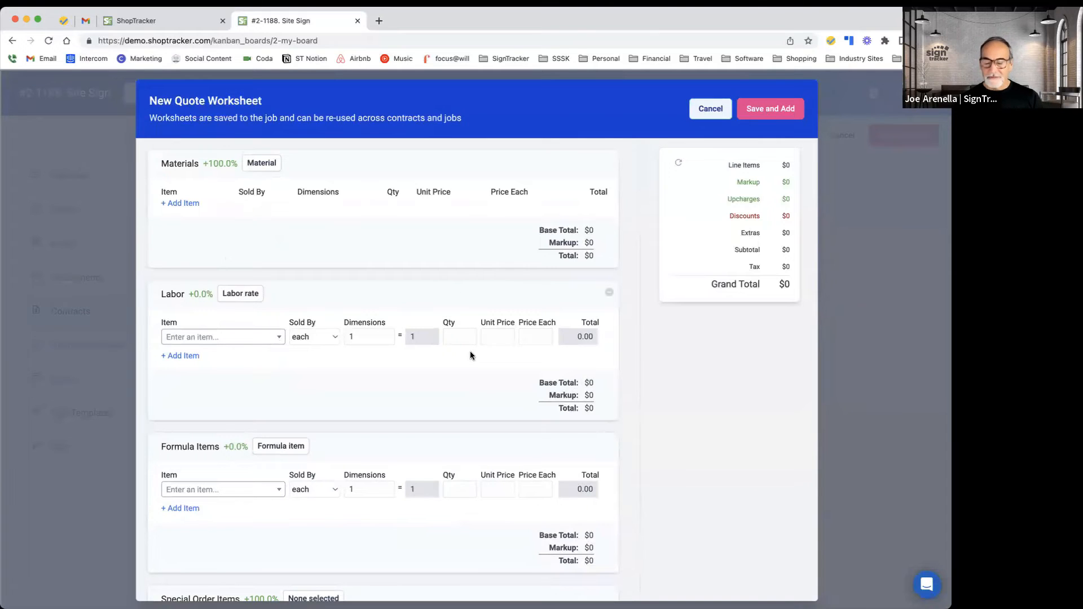
{"action": "scroll", "coordinate": [471, 355], "scroll_direction": "down", "scroll_amount": 20}
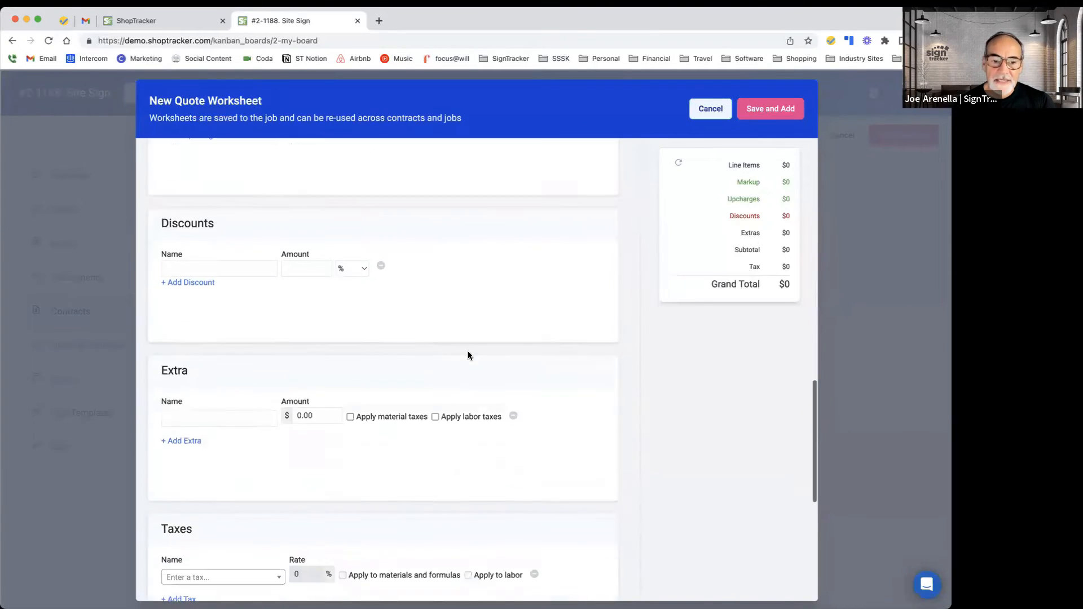
{"action": "scroll", "coordinate": [290, 409], "scroll_direction": "down", "scroll_amount": 5}
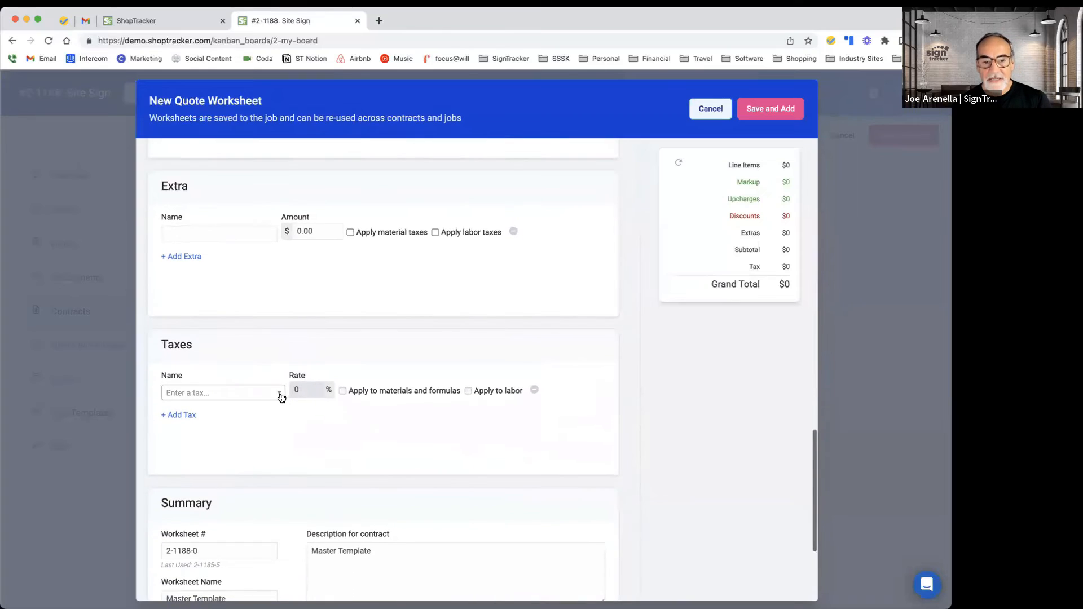
Step: Choose the New Construction tax, then cancel the blank quote worksheet
{"action": "left_click", "coordinate": [280, 395]}
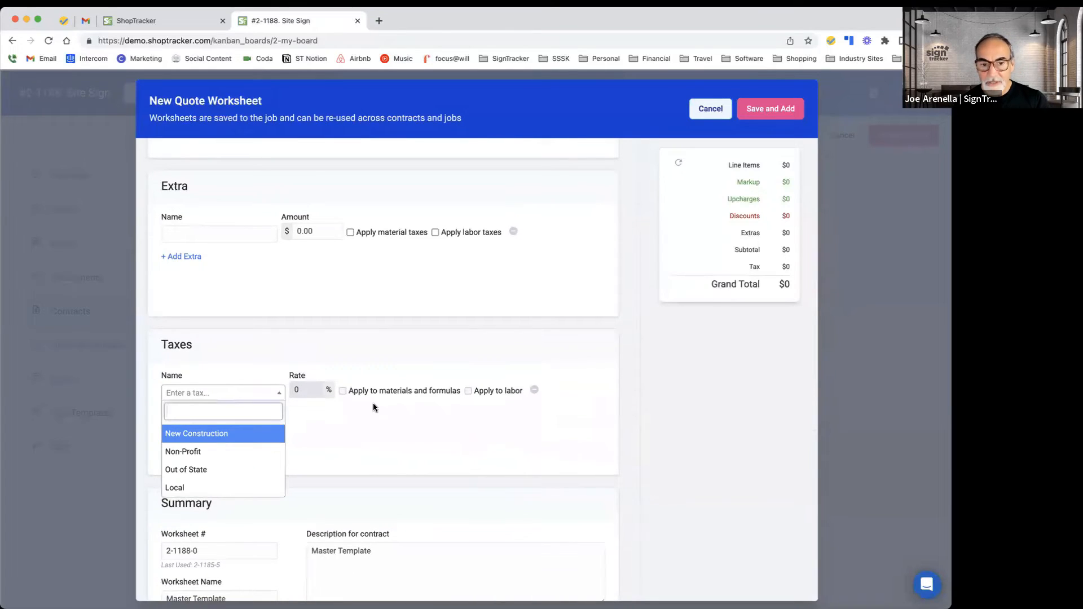
{"action": "key", "text": "Return"}
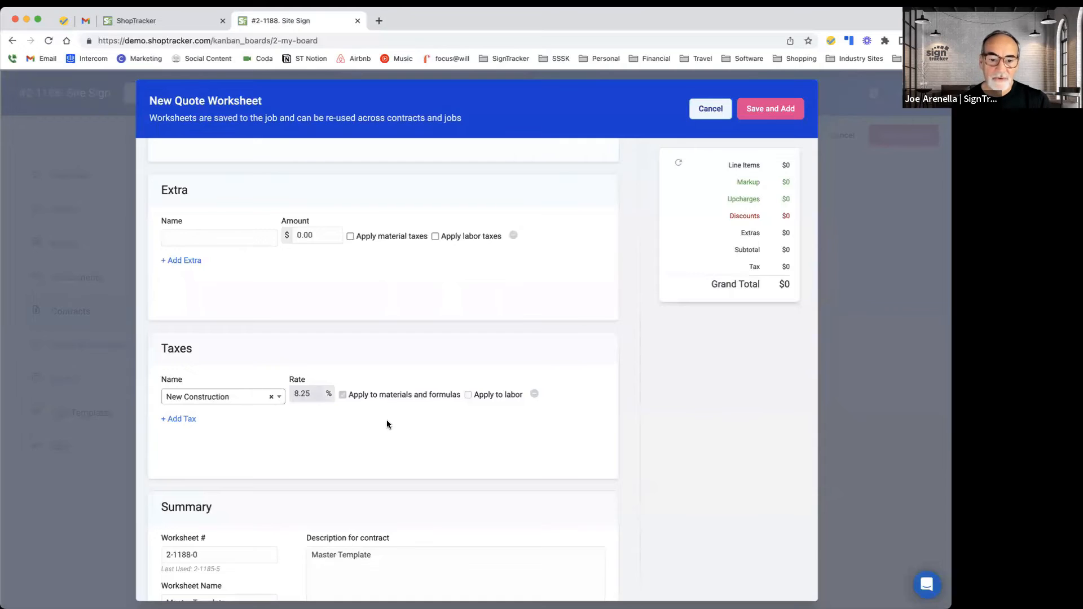
{"action": "scroll", "coordinate": [387, 419], "scroll_direction": "down", "scroll_amount": 5}
{"action": "left_click_drag", "start_coordinate": [383, 372], "coordinate": [310, 368]}
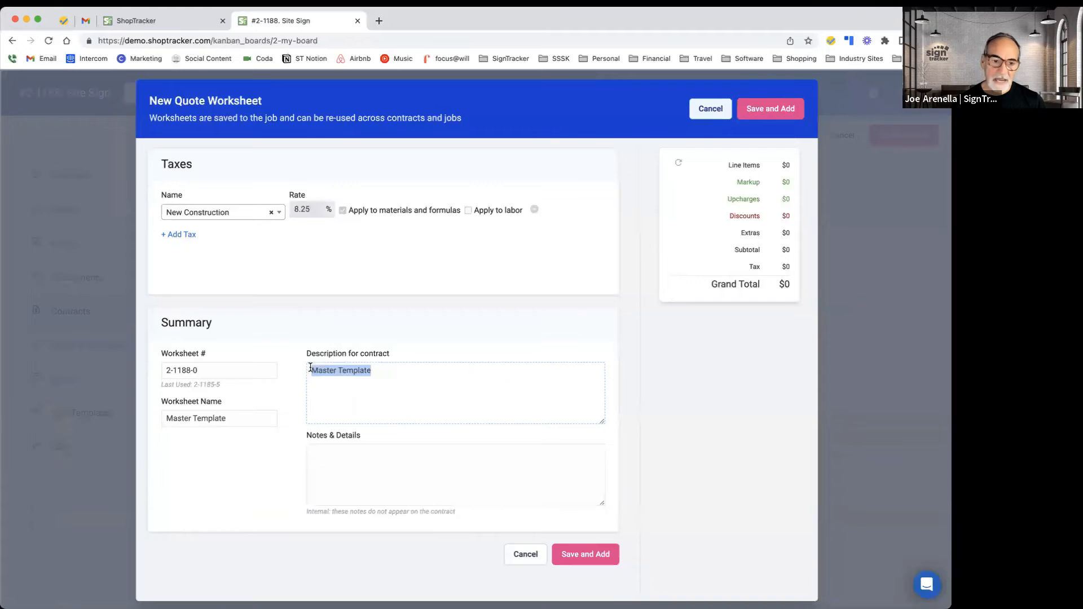
{"action": "left_click_drag", "start_coordinate": [174, 418], "coordinate": [299, 464]}
{"action": "left_click", "coordinate": [326, 456]}
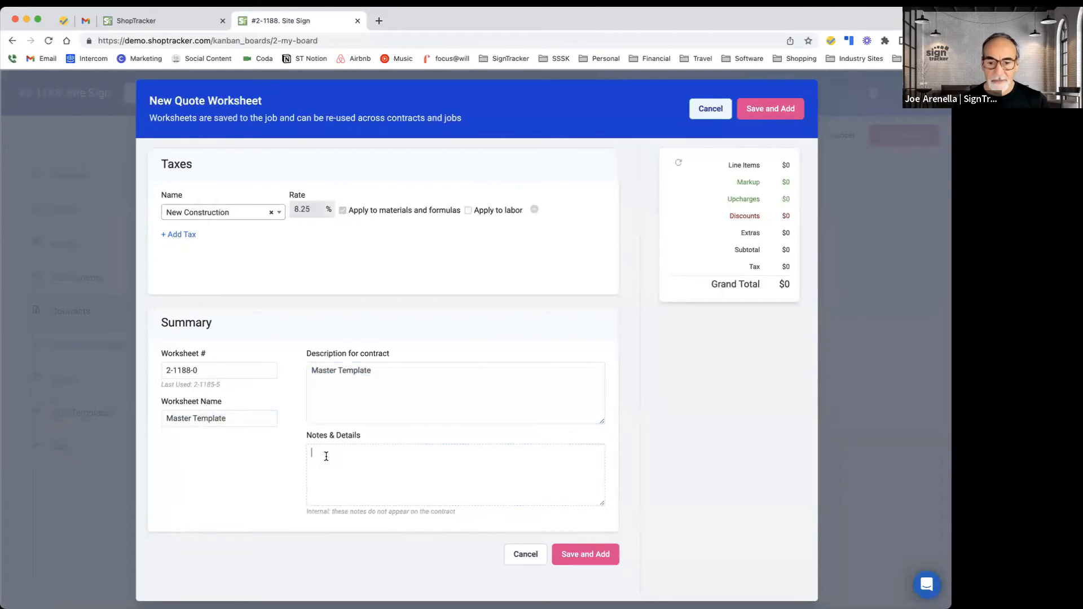
{"action": "left_click", "coordinate": [531, 562]}
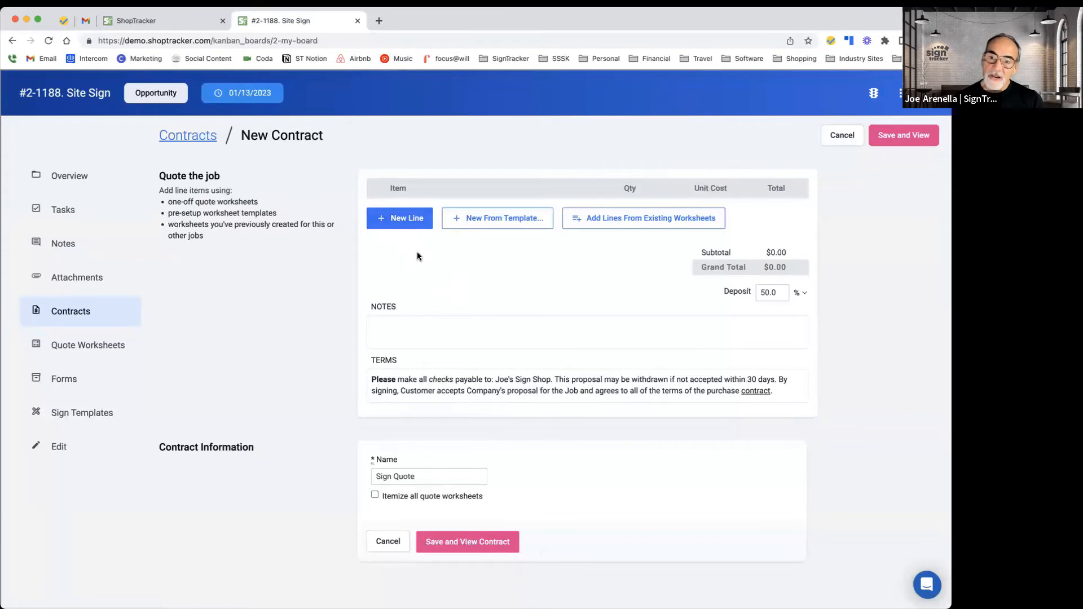
Step: Start a quote worksheet from the Banners 4x8 Banner template and remove its Laminate material line
{"action": "left_click", "coordinate": [483, 224]}
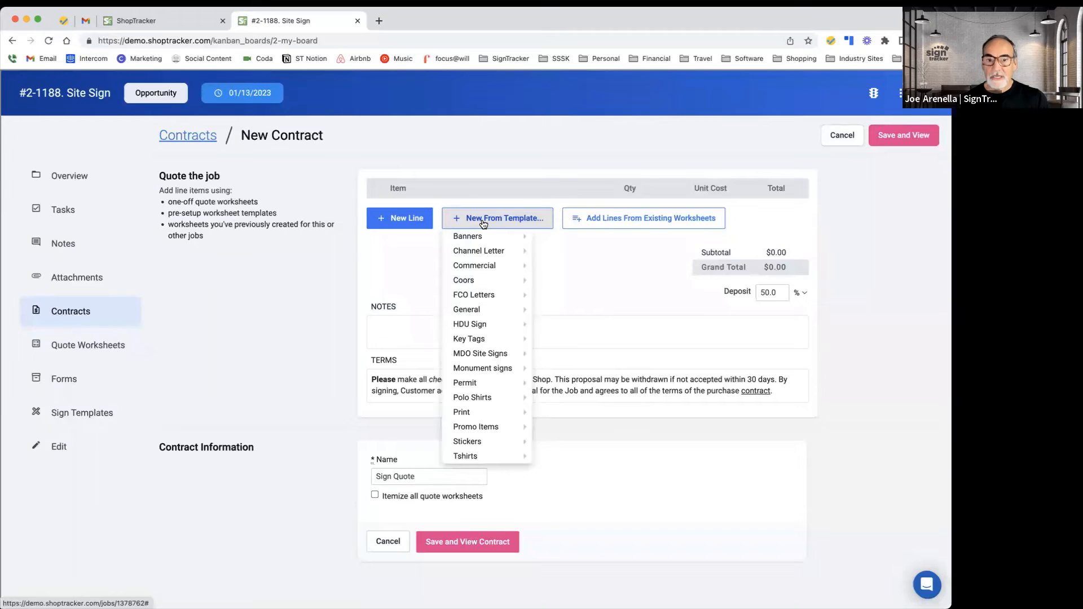
{"action": "mouse_move", "coordinate": [482, 237]}
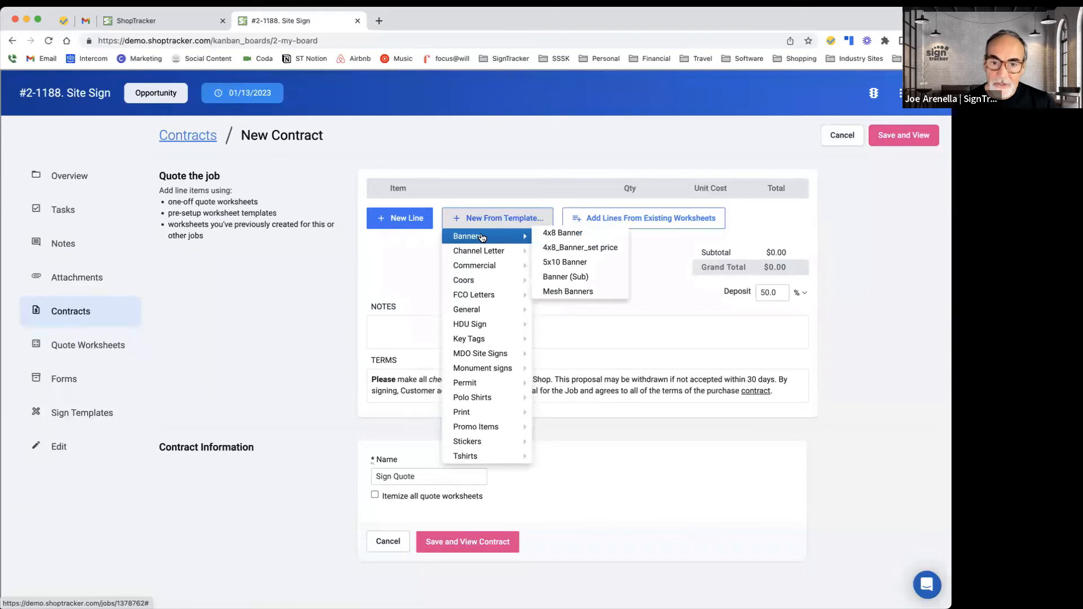
{"action": "left_click", "coordinate": [585, 235]}
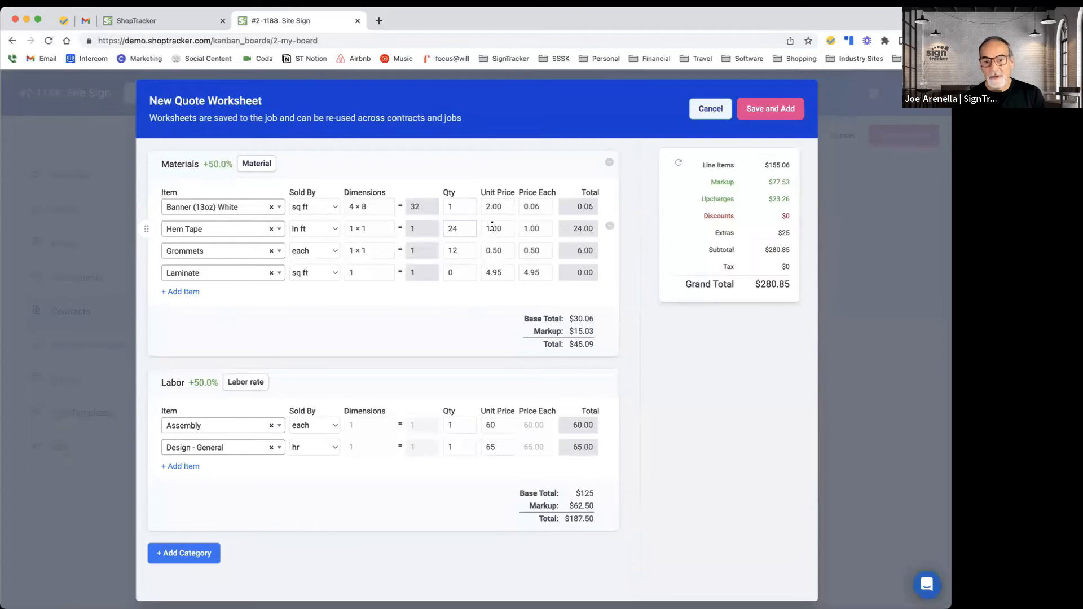
{"action": "scroll", "coordinate": [481, 338], "scroll_direction": "down", "scroll_amount": 1}
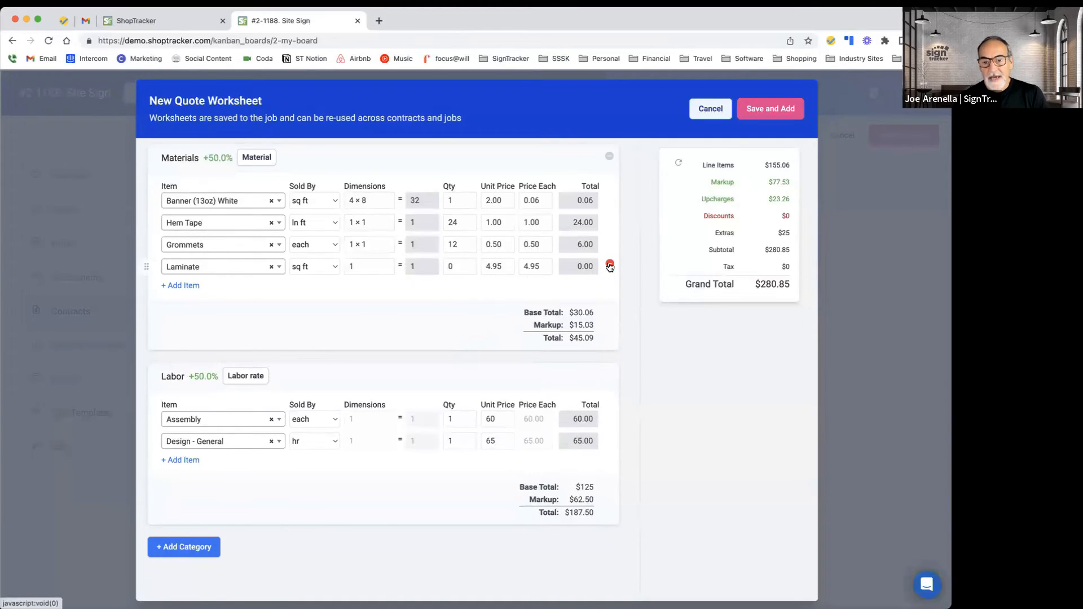
{"action": "left_click", "coordinate": [608, 265]}
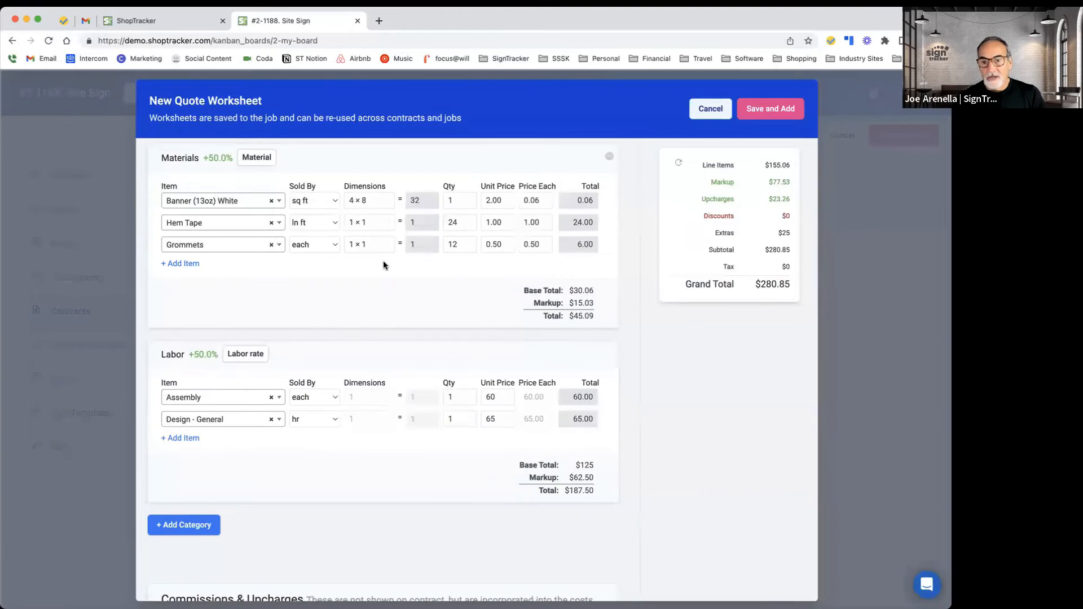
Step: Apply the Local tax to the 4x8 Banner worksheet and save it to the contract
{"action": "scroll", "coordinate": [381, 265], "scroll_direction": "down", "scroll_amount": 5}
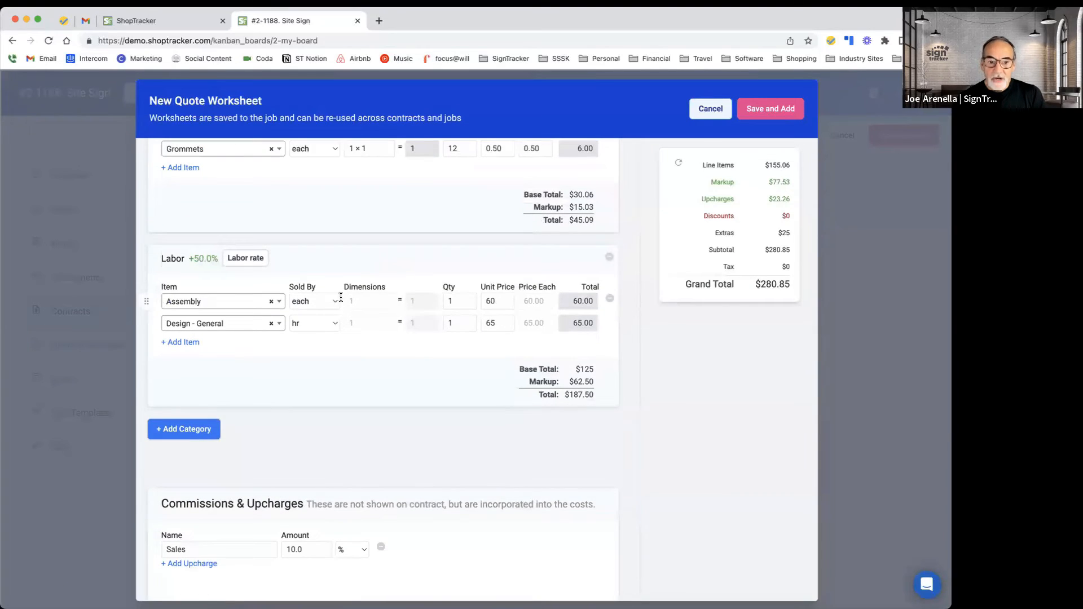
{"action": "scroll", "coordinate": [232, 340], "scroll_direction": "down", "scroll_amount": 5}
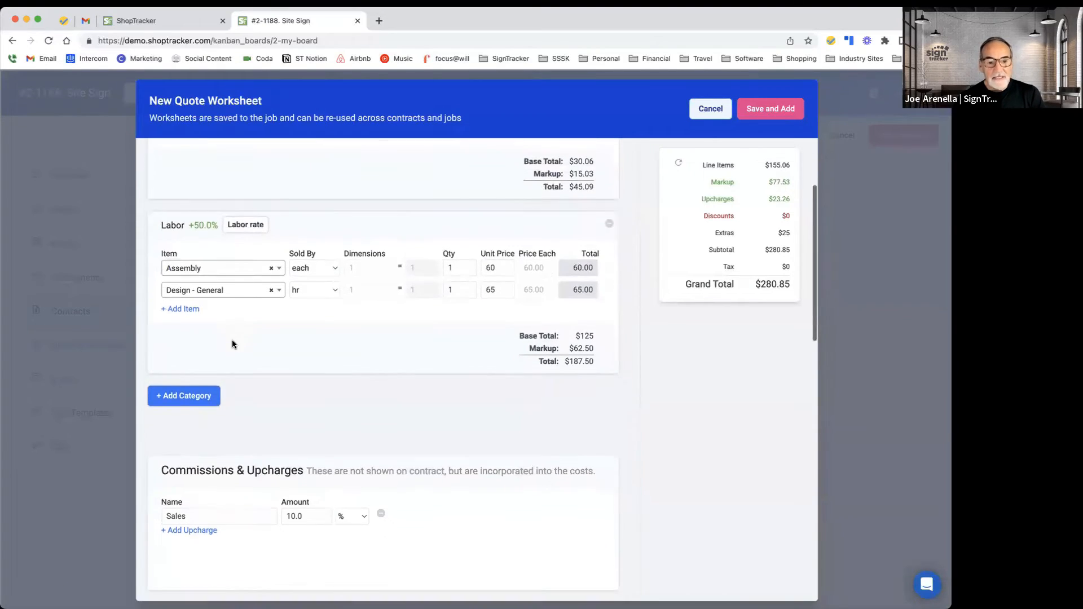
{"action": "scroll", "coordinate": [233, 342], "scroll_direction": "down", "scroll_amount": 4}
{"action": "scroll", "coordinate": [395, 330], "scroll_direction": "down", "scroll_amount": 5}
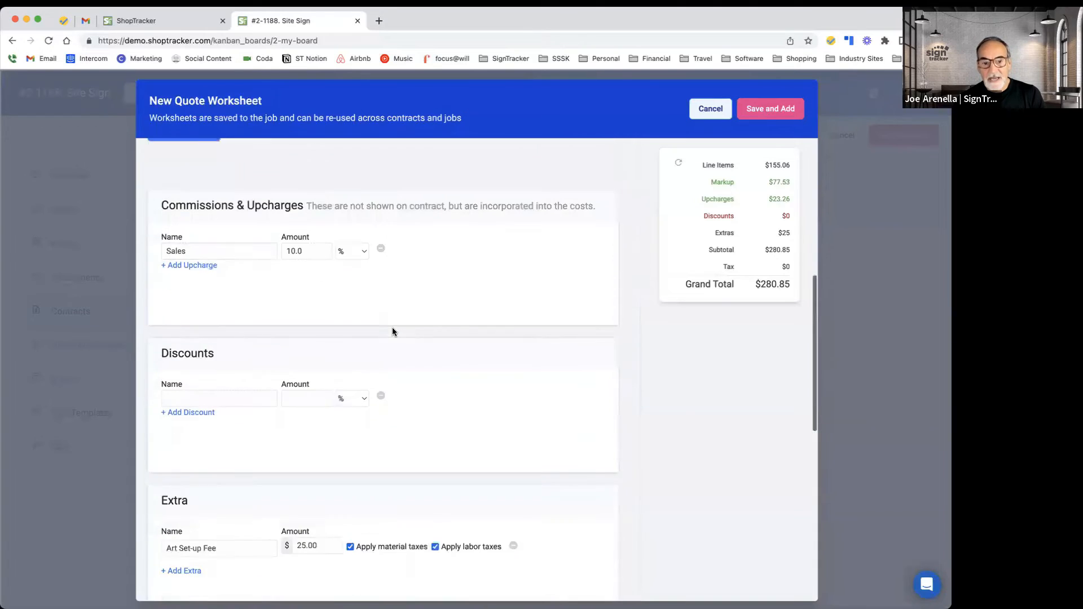
{"action": "scroll", "coordinate": [367, 345], "scroll_direction": "down", "scroll_amount": 5}
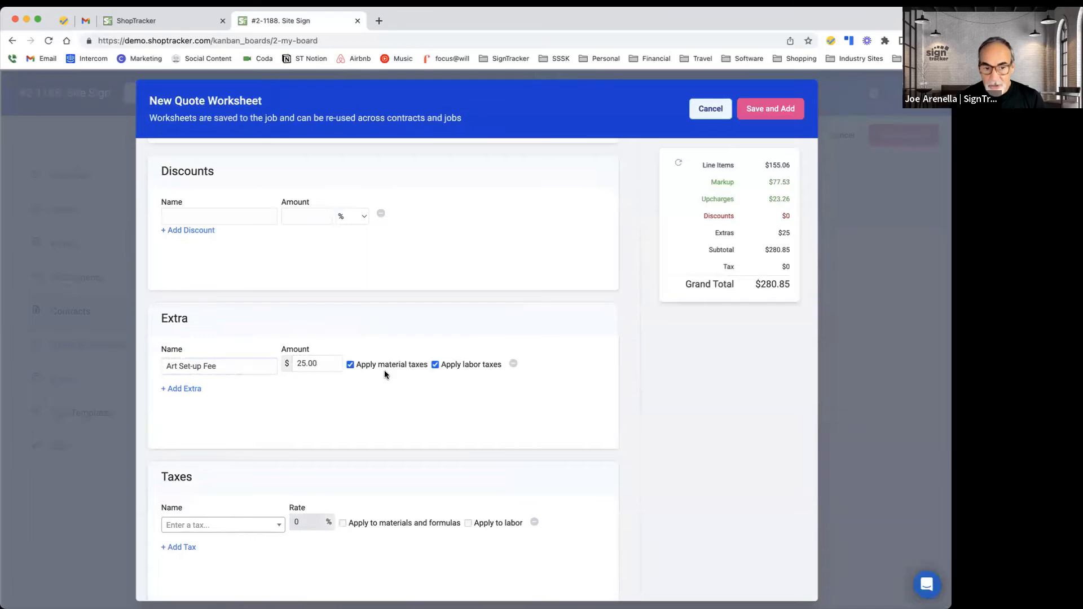
{"action": "scroll", "coordinate": [384, 373], "scroll_direction": "down", "scroll_amount": 4}
{"action": "scroll", "coordinate": [385, 374], "scroll_direction": "down", "scroll_amount": 3}
{"action": "left_click", "coordinate": [278, 318]}
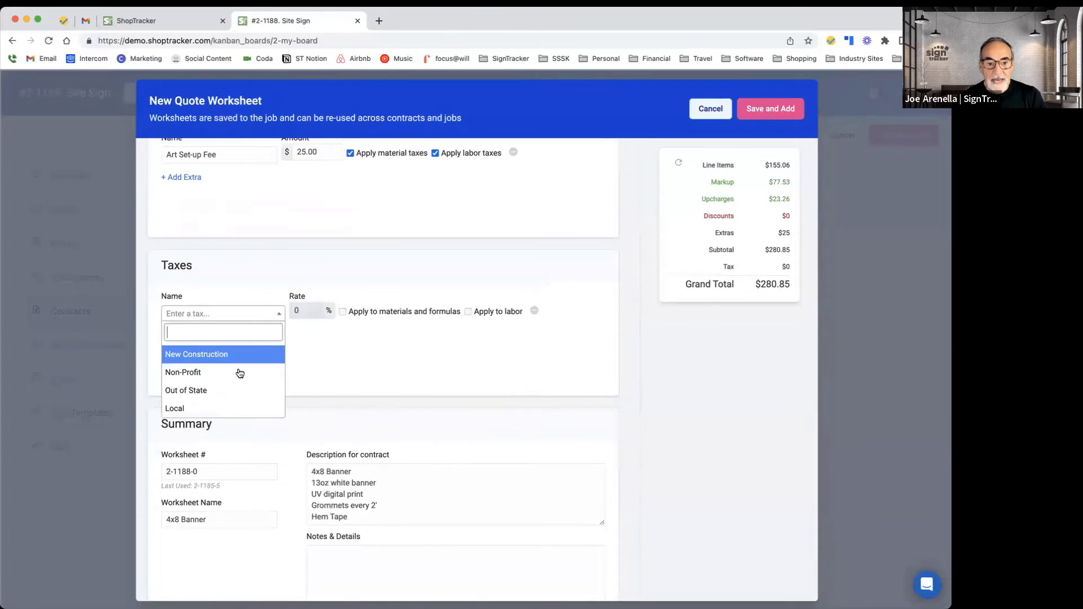
{"action": "left_click", "coordinate": [234, 409]}
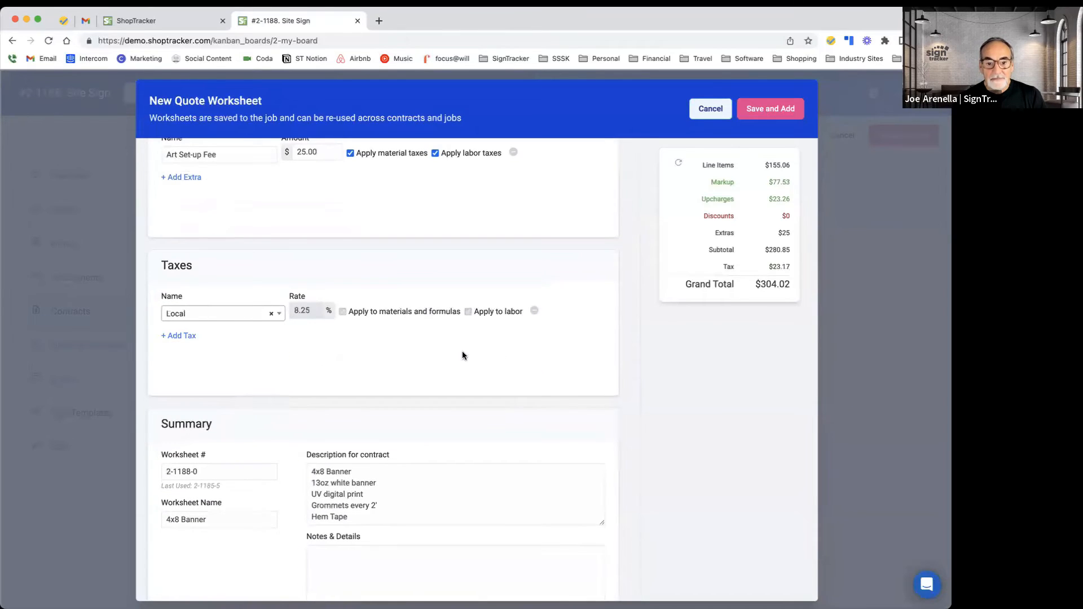
{"action": "scroll", "coordinate": [462, 355], "scroll_direction": "down", "scroll_amount": 3}
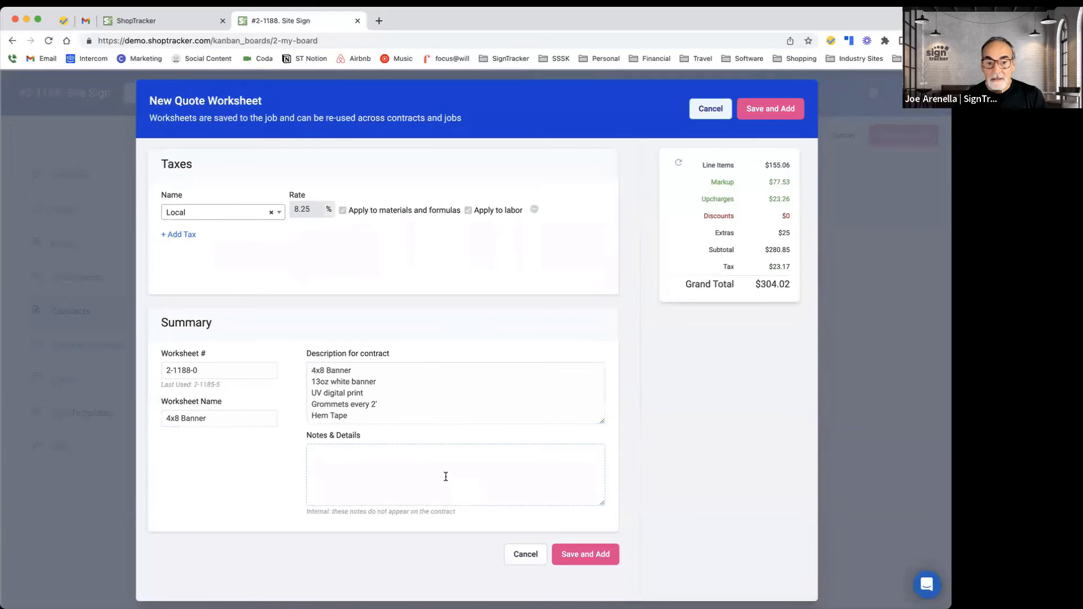
{"action": "left_click", "coordinate": [574, 556]}
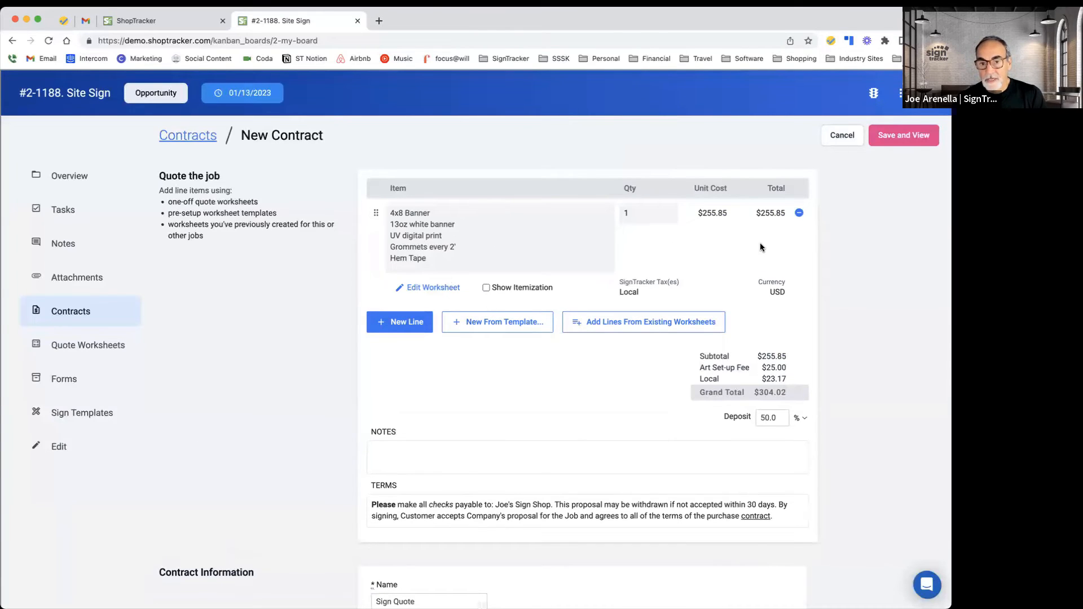
{"action": "left_click", "coordinate": [484, 320]}
{"action": "mouse_move", "coordinate": [475, 401]}
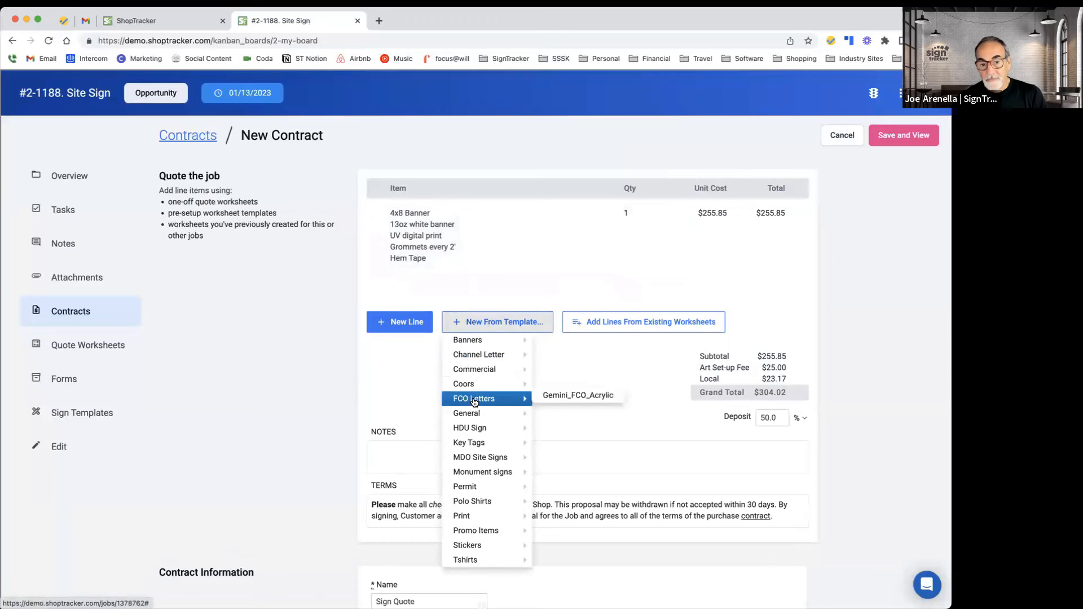
{"action": "left_click", "coordinate": [618, 383]}
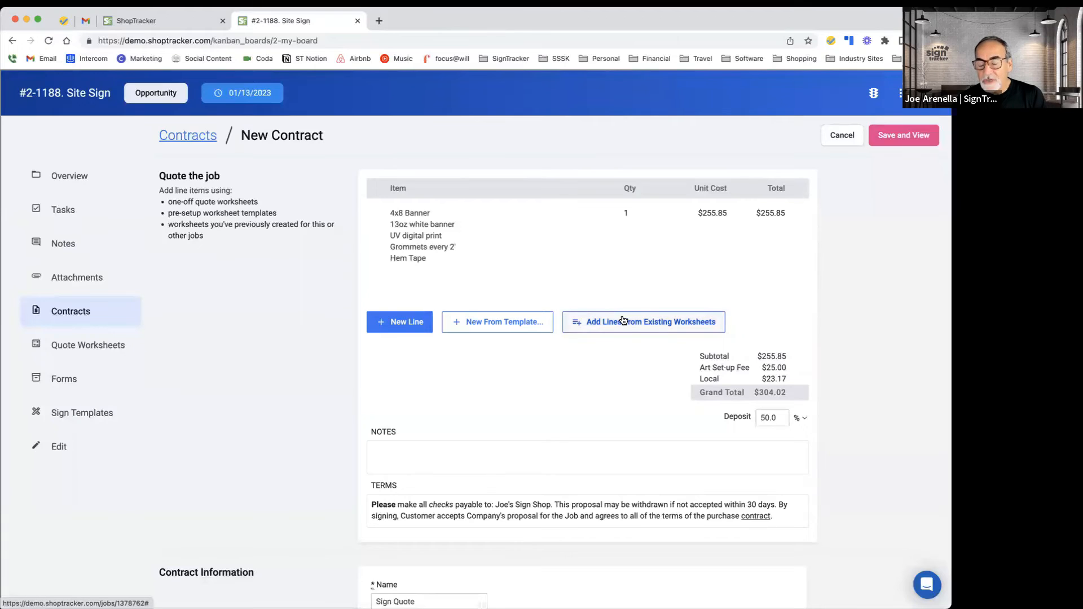
Step: Clone this job's 4x8 Banner worksheet into a new line of the contract
{"action": "left_click", "coordinate": [389, 212]}
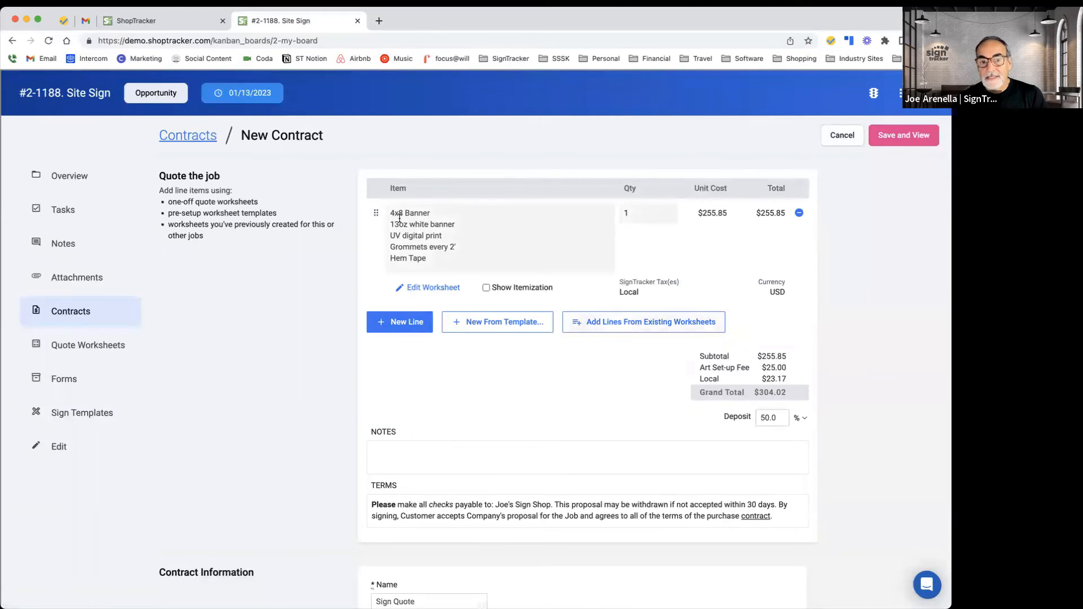
{"action": "left_click_drag", "start_coordinate": [389, 213], "coordinate": [448, 255]}
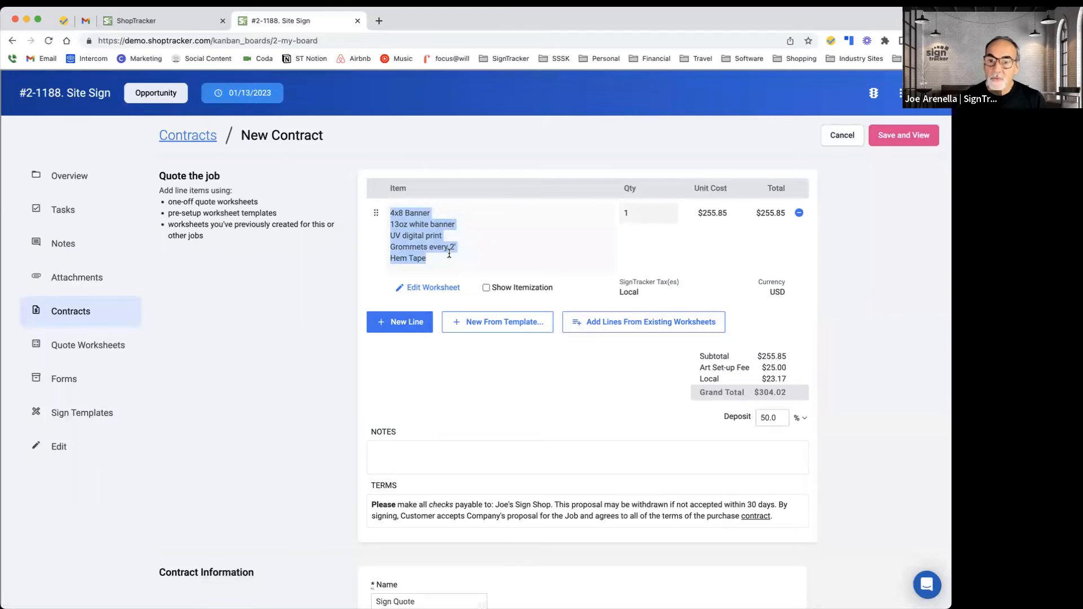
{"action": "left_click", "coordinate": [630, 326]}
{"action": "mouse_move", "coordinate": [793, 220]}
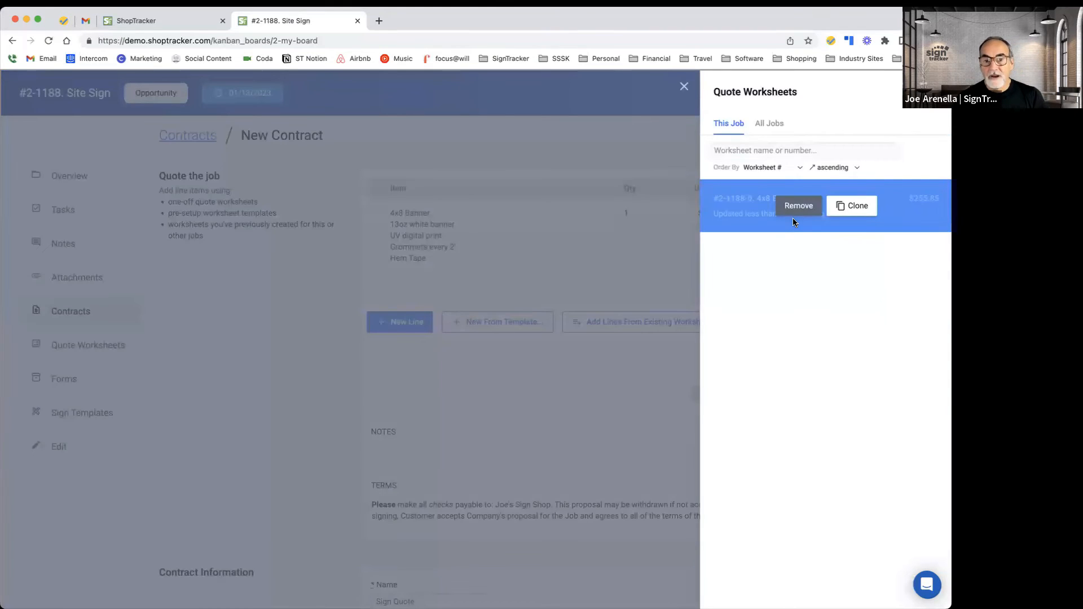
{"action": "left_click", "coordinate": [855, 207]}
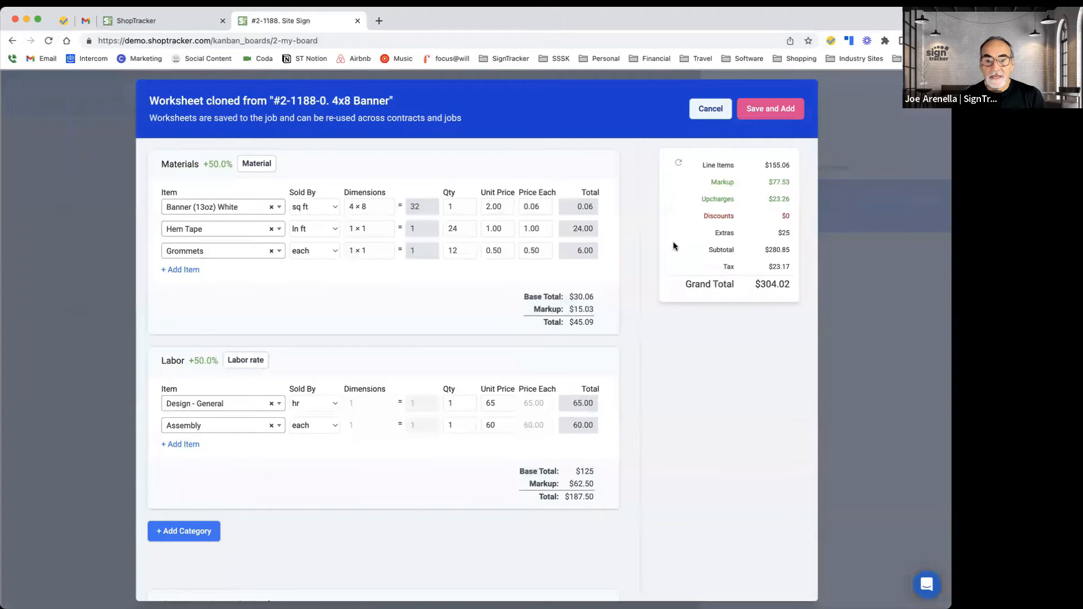
Step: Remove the Grommets material line and the Design - General labor line from the cloned worksheet
{"action": "left_click", "coordinate": [610, 249]}
{"action": "scroll", "coordinate": [608, 251], "scroll_direction": "down", "scroll_amount": 2}
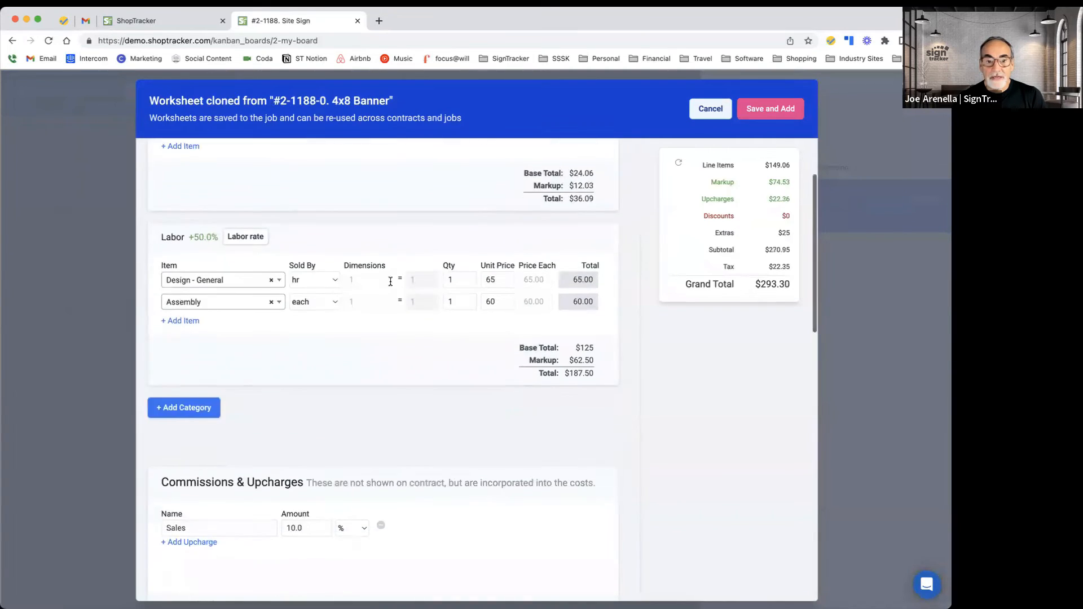
{"action": "left_click", "coordinate": [610, 277]}
Step: Remove the Art Set-up Fee extra from the cloned worksheet
{"action": "scroll", "coordinate": [491, 297], "scroll_direction": "down", "scroll_amount": 5}
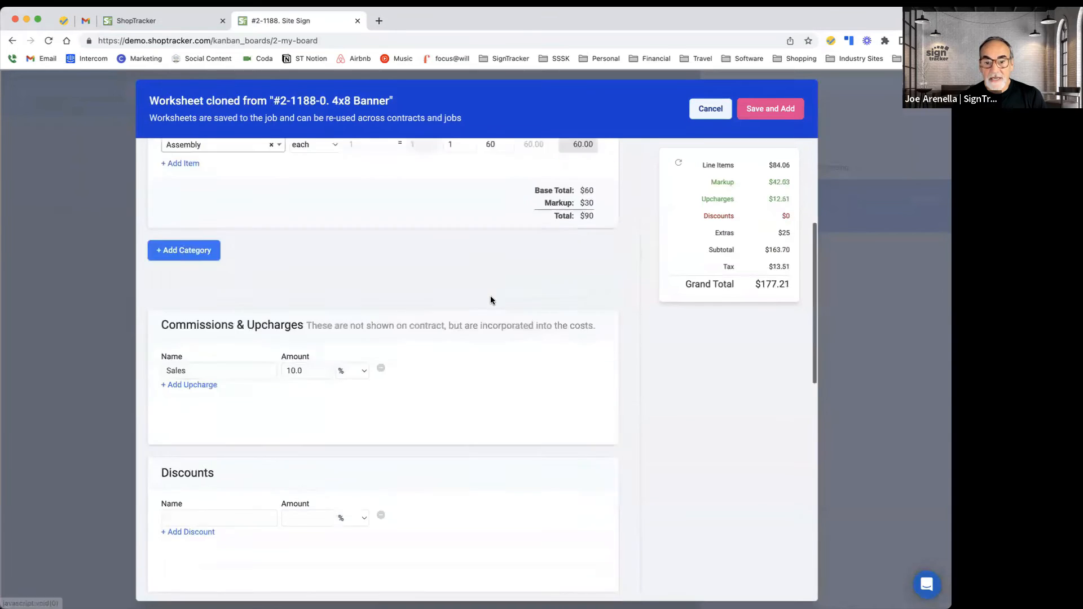
{"action": "scroll", "coordinate": [490, 295], "scroll_direction": "down", "scroll_amount": 3}
{"action": "scroll", "coordinate": [490, 296], "scroll_direction": "down", "scroll_amount": 4}
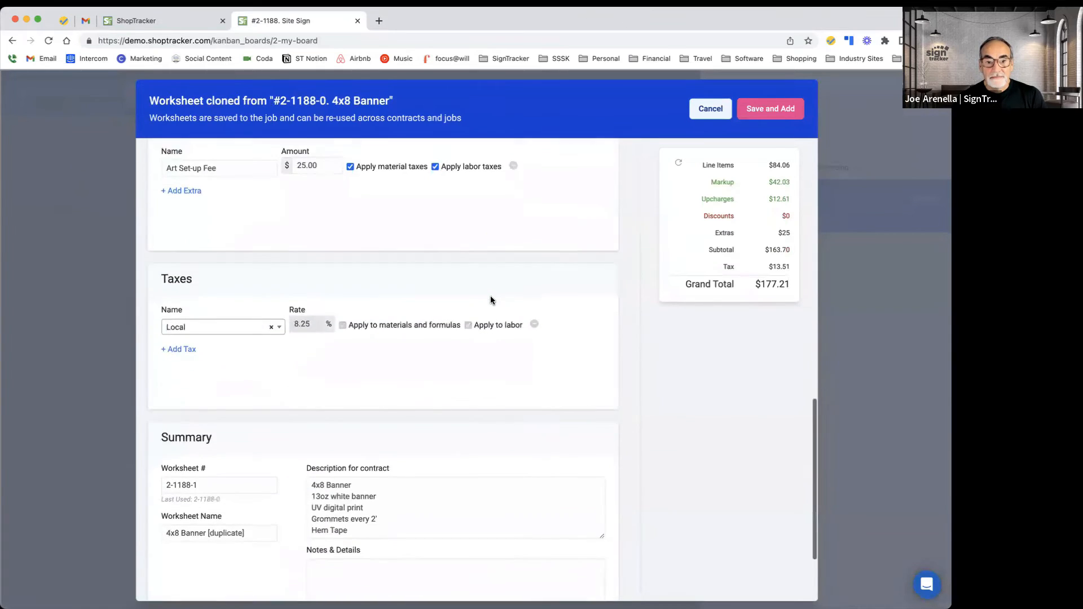
{"action": "scroll", "coordinate": [499, 262], "scroll_direction": "up", "scroll_amount": 1}
{"action": "left_click", "coordinate": [514, 208]}
Step: Cut the contract description down to 4x8 Banner and 13oz white banner, then save and add the worksheet
{"action": "scroll", "coordinate": [530, 299], "scroll_direction": "down", "scroll_amount": 3}
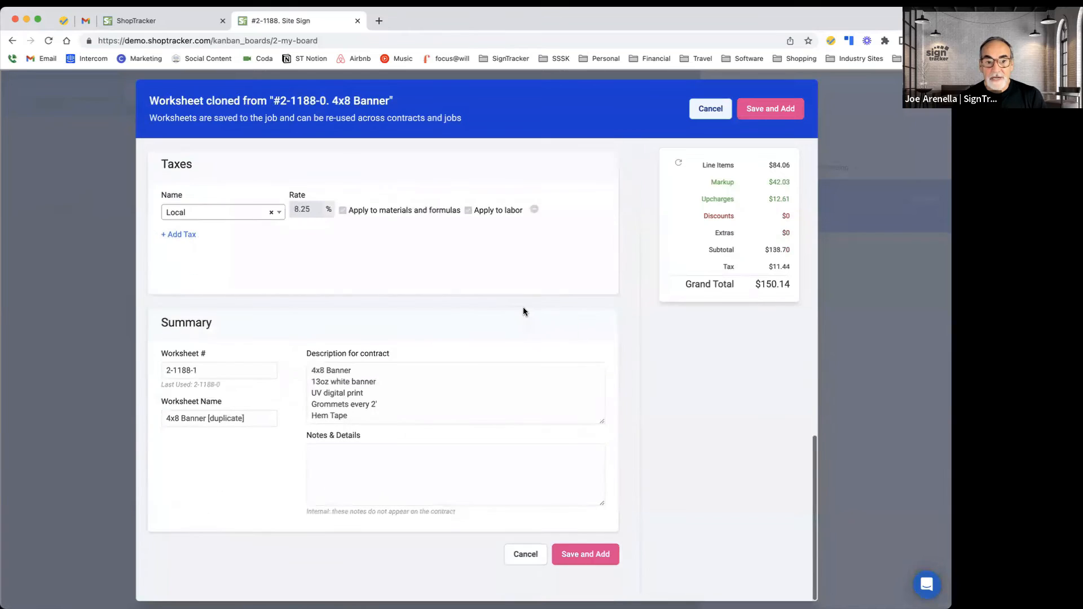
{"action": "left_click_drag", "start_coordinate": [402, 418], "coordinate": [303, 397]}
{"action": "key", "text": "BackSpace"}
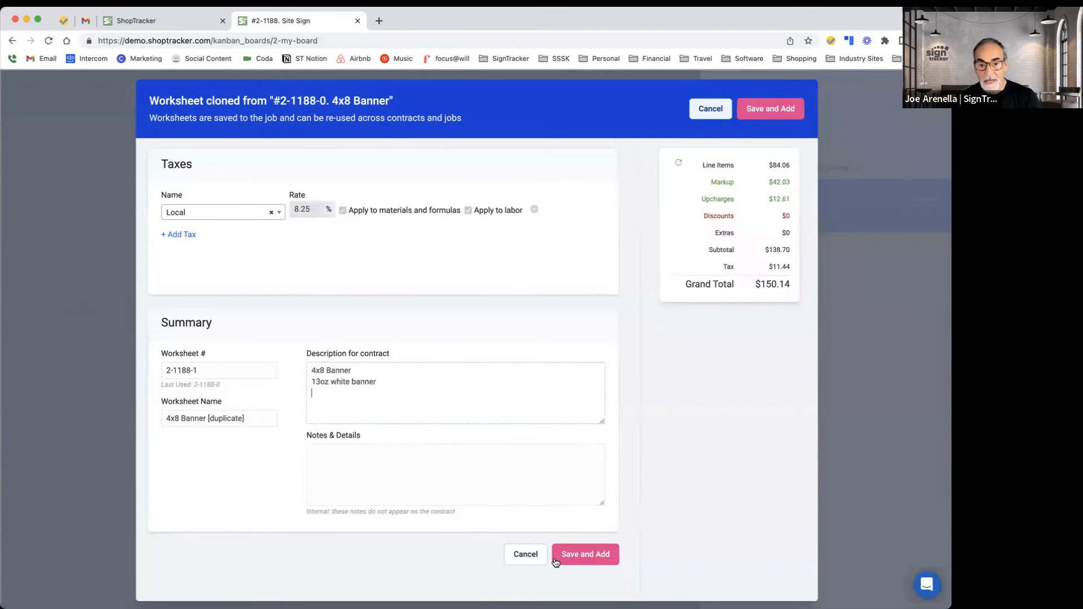
{"action": "left_click", "coordinate": [578, 556]}
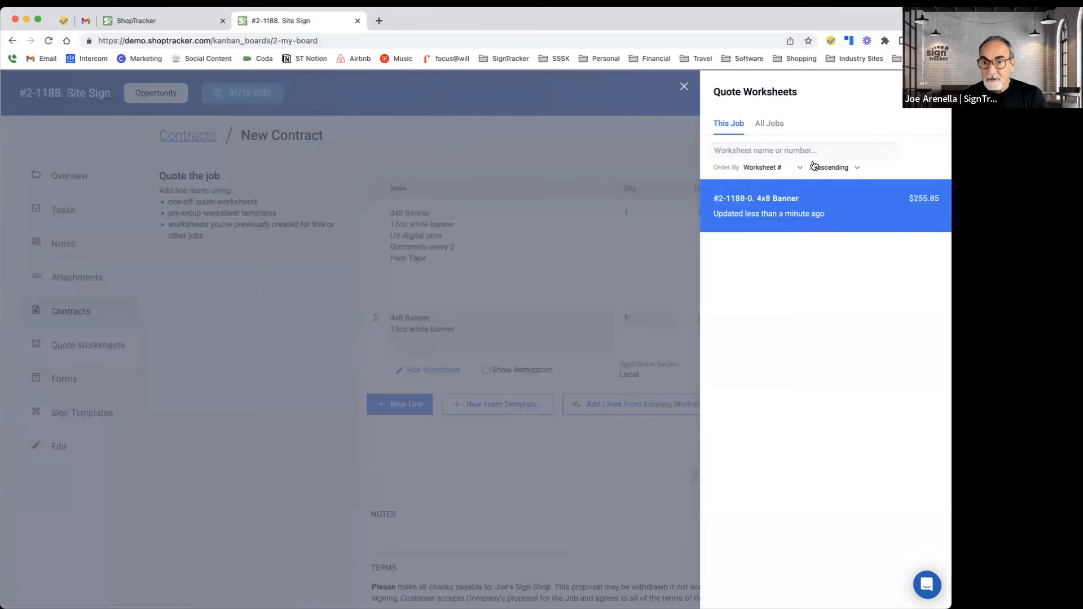
Step: Search all jobs' worksheets for "mon" and clone the #2-1139-4 foam monument sign [duplicate] worksheet
{"action": "left_click", "coordinate": [777, 128]}
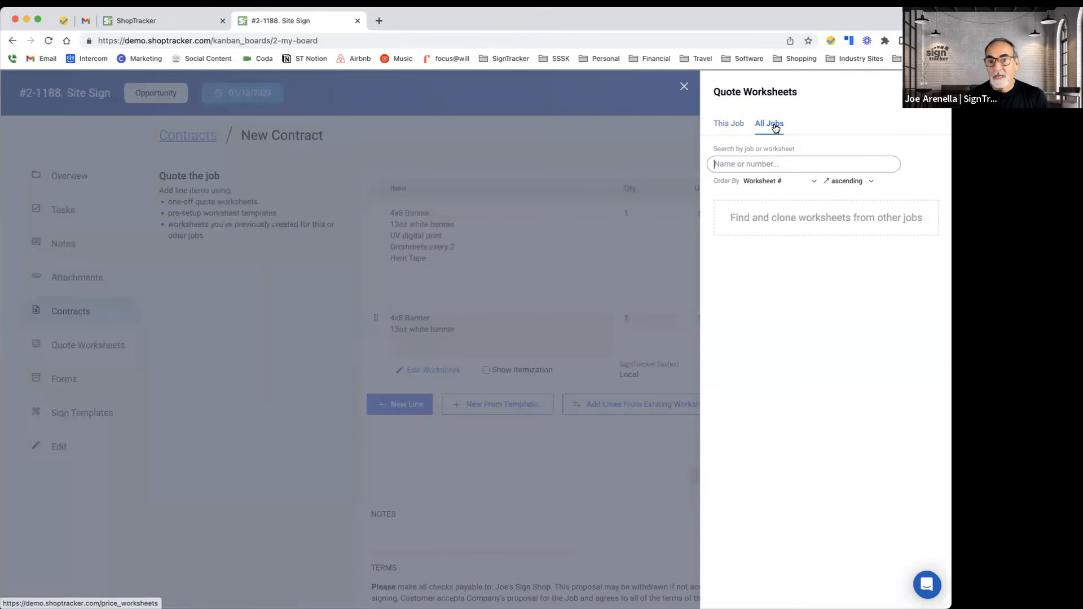
{"action": "type", "text": "mon"}
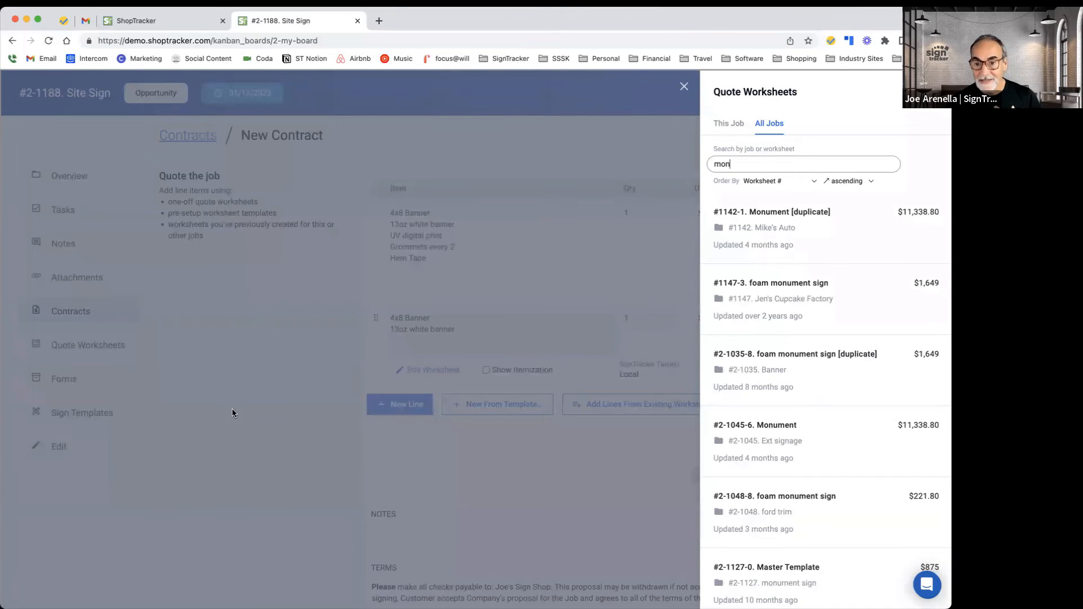
{"action": "mouse_move", "coordinate": [753, 287]}
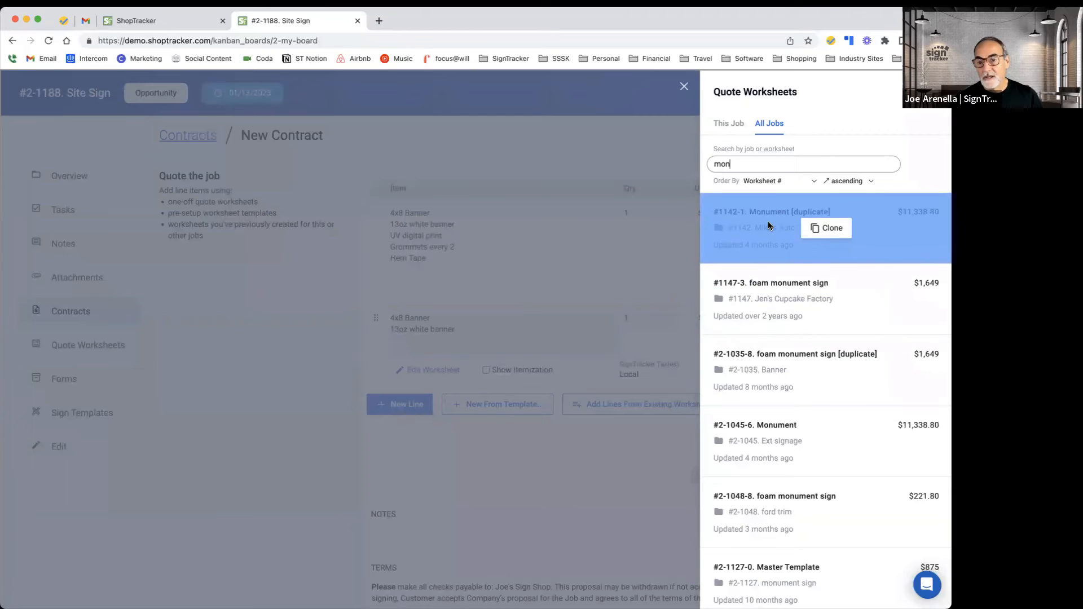
{"action": "scroll", "coordinate": [764, 325], "scroll_direction": "down", "scroll_amount": 3}
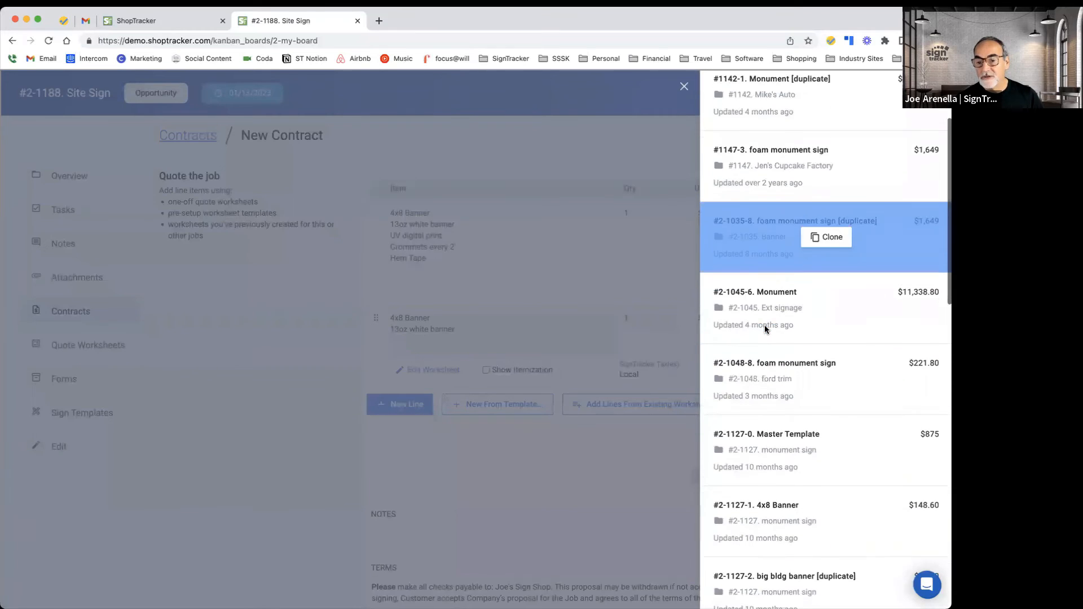
{"action": "scroll", "coordinate": [764, 330], "scroll_direction": "down", "scroll_amount": 5}
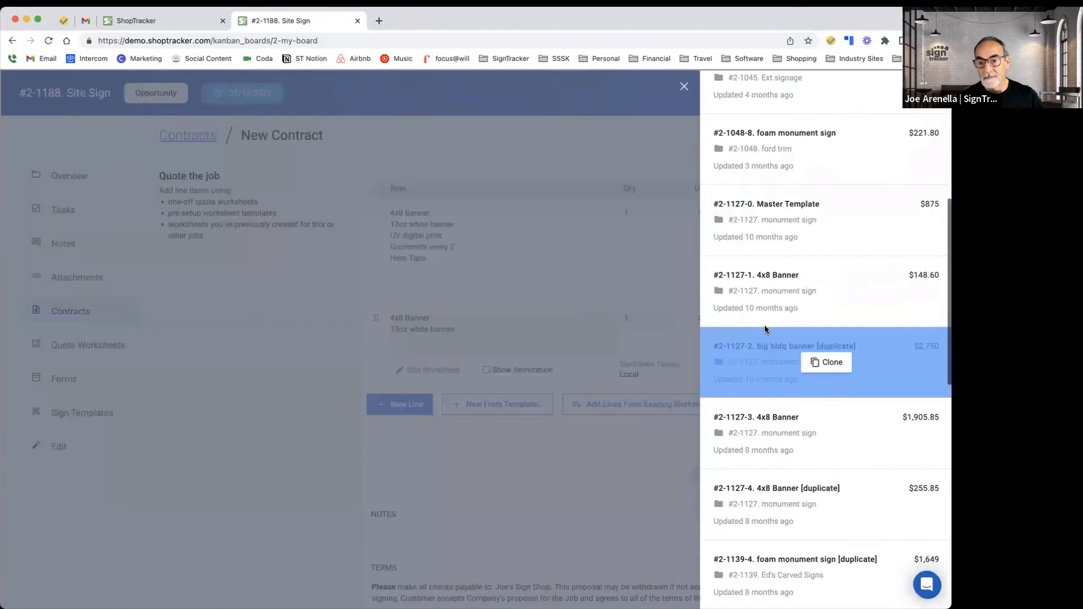
{"action": "scroll", "coordinate": [763, 344], "scroll_direction": "down", "scroll_amount": 3}
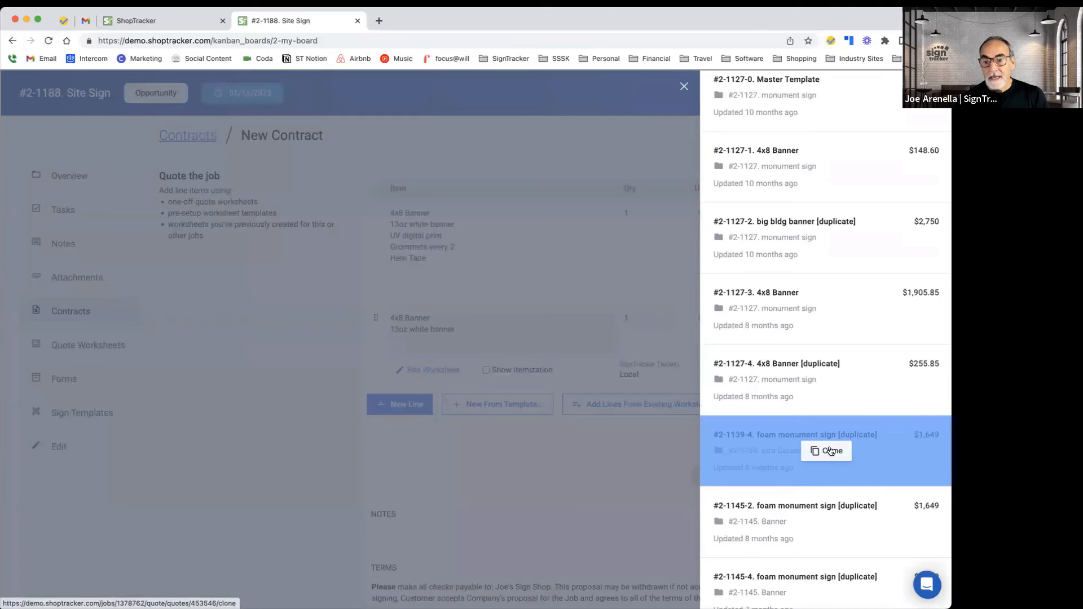
{"action": "left_click", "coordinate": [830, 451]}
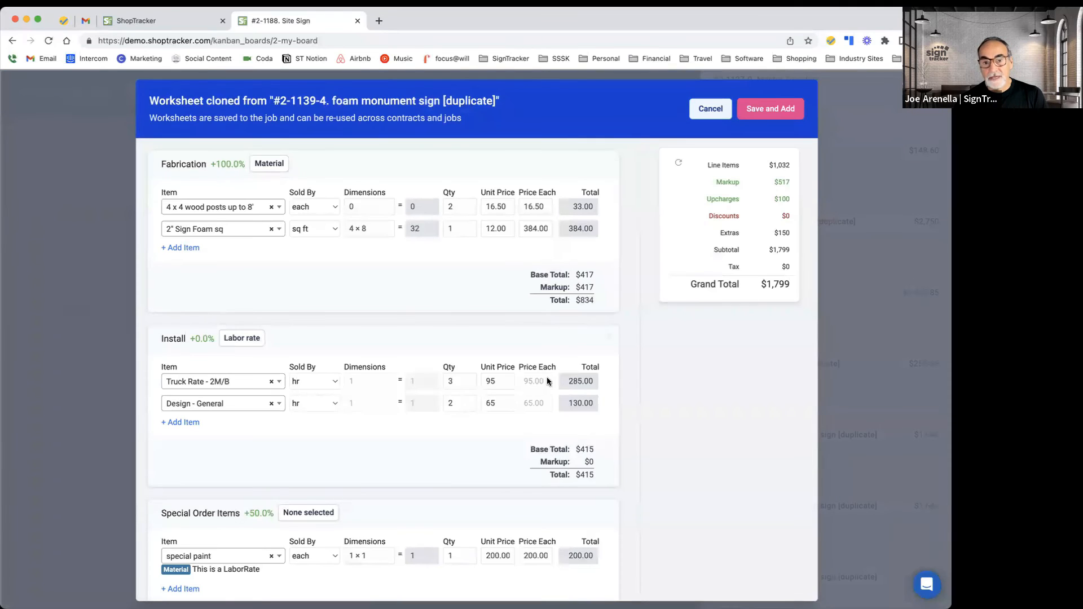
Step: Remove the empty tax line from the cloned foam monument sign worksheet
{"action": "scroll", "coordinate": [317, 355], "scroll_direction": "down", "scroll_amount": 6}
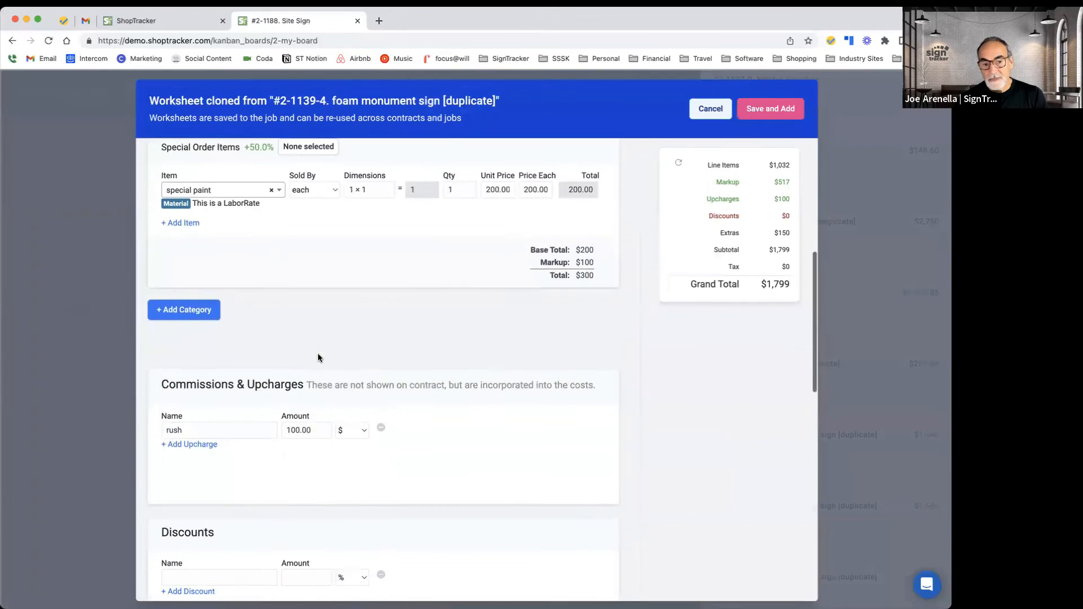
{"action": "scroll", "coordinate": [318, 358], "scroll_direction": "down", "scroll_amount": 6}
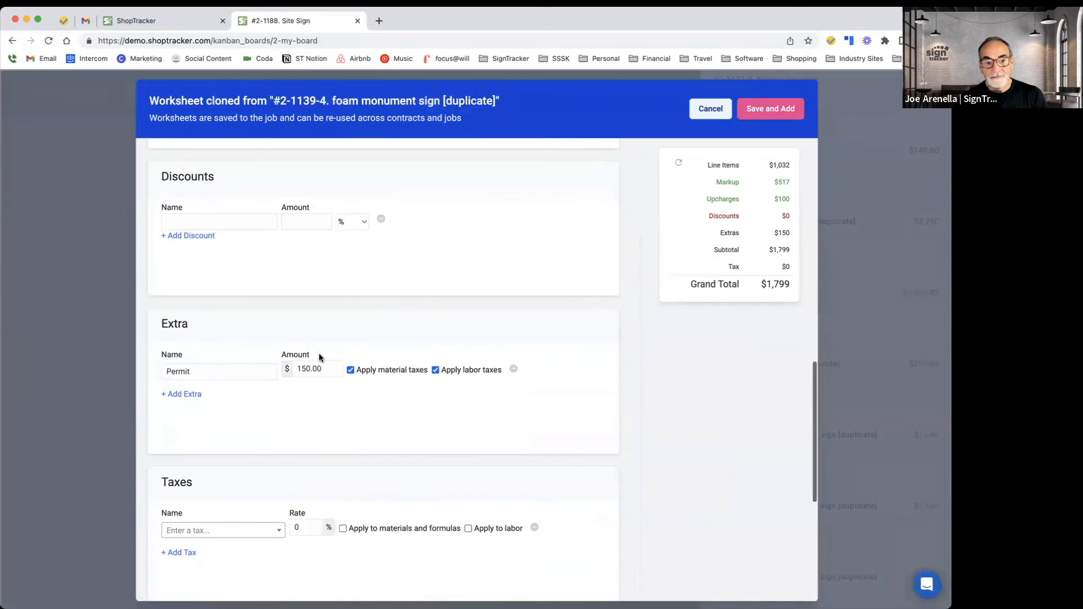
{"action": "scroll", "coordinate": [319, 357], "scroll_direction": "down", "scroll_amount": 2}
{"action": "left_click", "coordinate": [274, 413]}
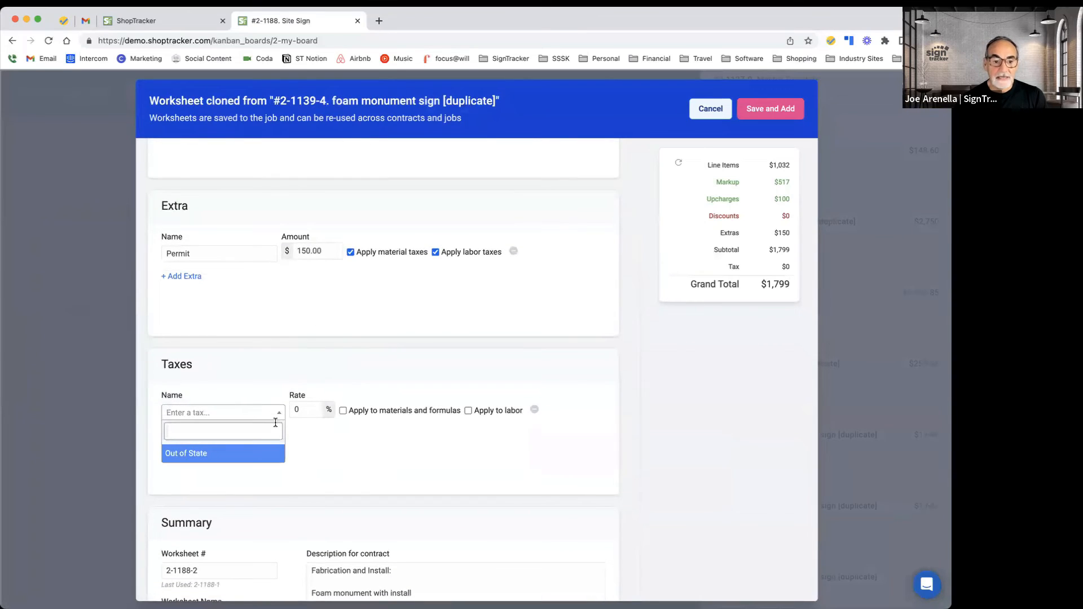
{"action": "left_click", "coordinate": [534, 409]}
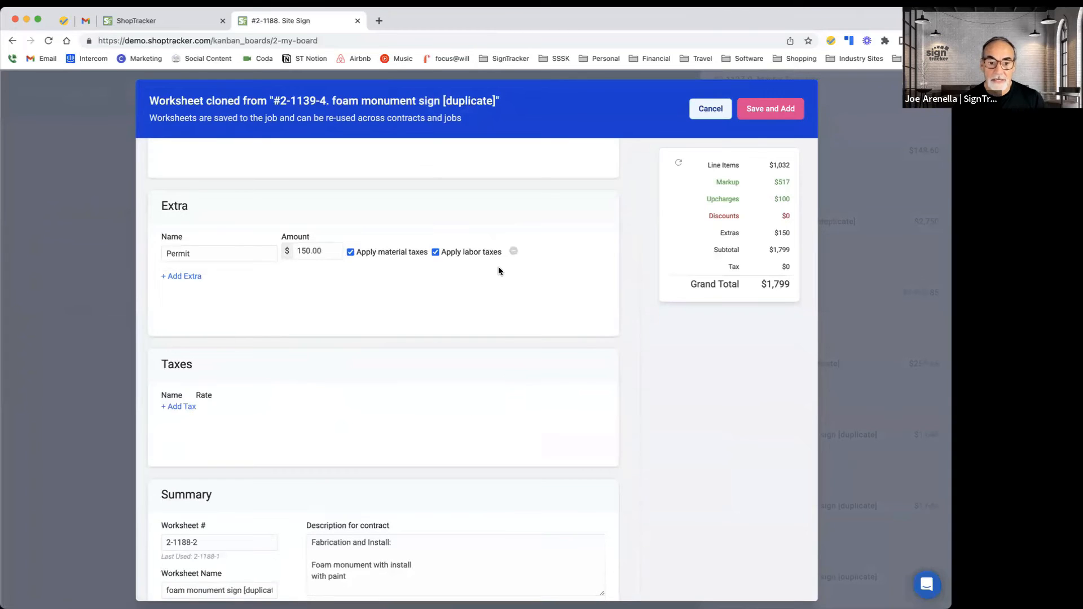
Step: Save and add the foam monument worksheet to the contract and close the worksheets panel
{"action": "scroll", "coordinate": [499, 271], "scroll_direction": "down", "scroll_amount": 3}
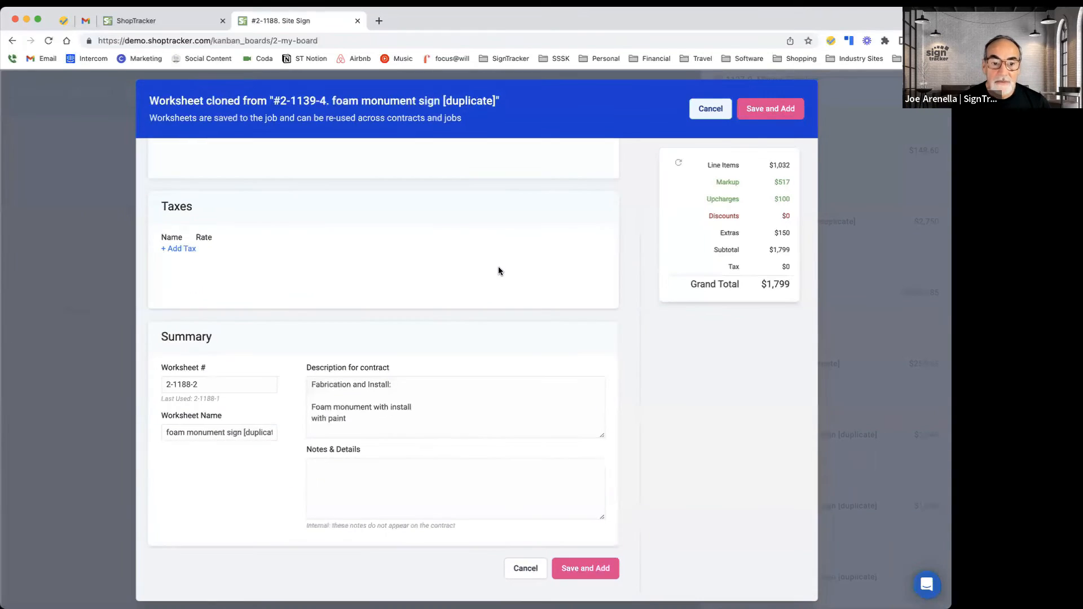
{"action": "scroll", "coordinate": [499, 271], "scroll_direction": "up", "scroll_amount": 20}
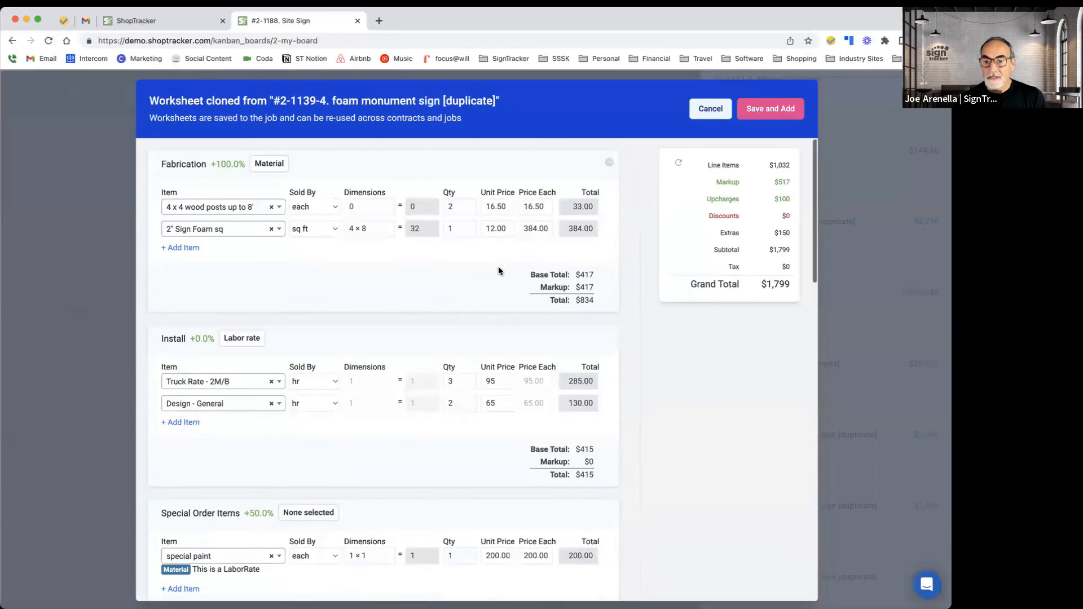
{"action": "left_click", "coordinate": [770, 113]}
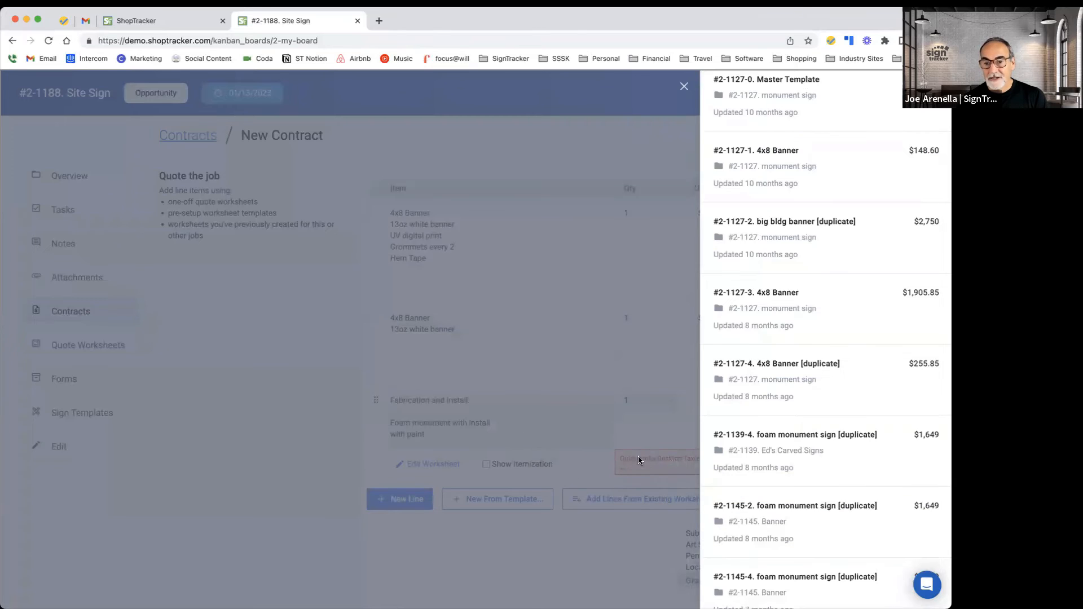
{"action": "scroll", "coordinate": [801, 169], "scroll_direction": "up", "scroll_amount": 5}
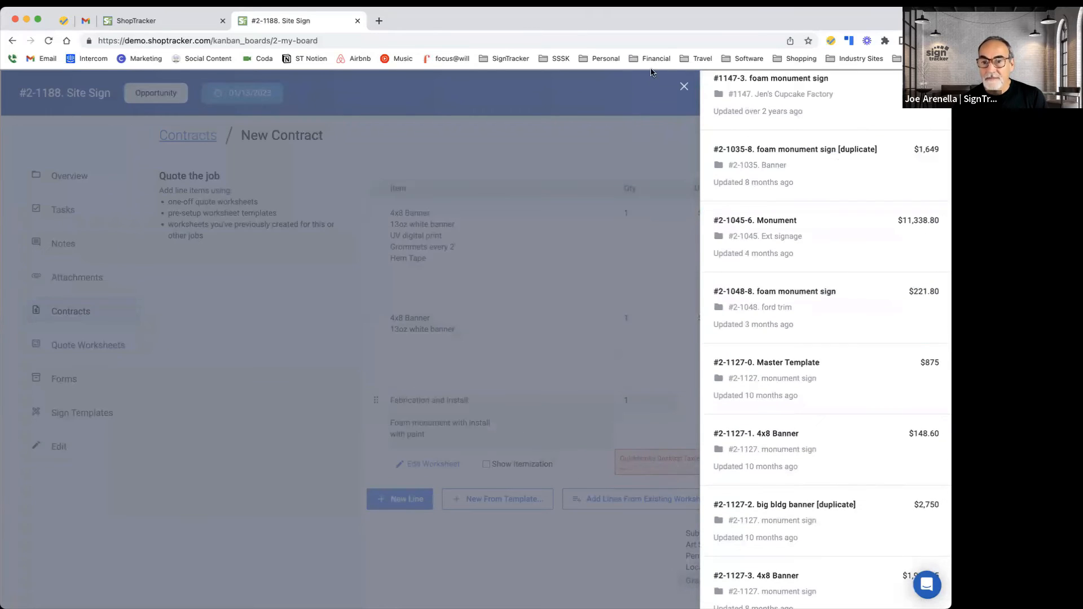
{"action": "left_click", "coordinate": [684, 86]}
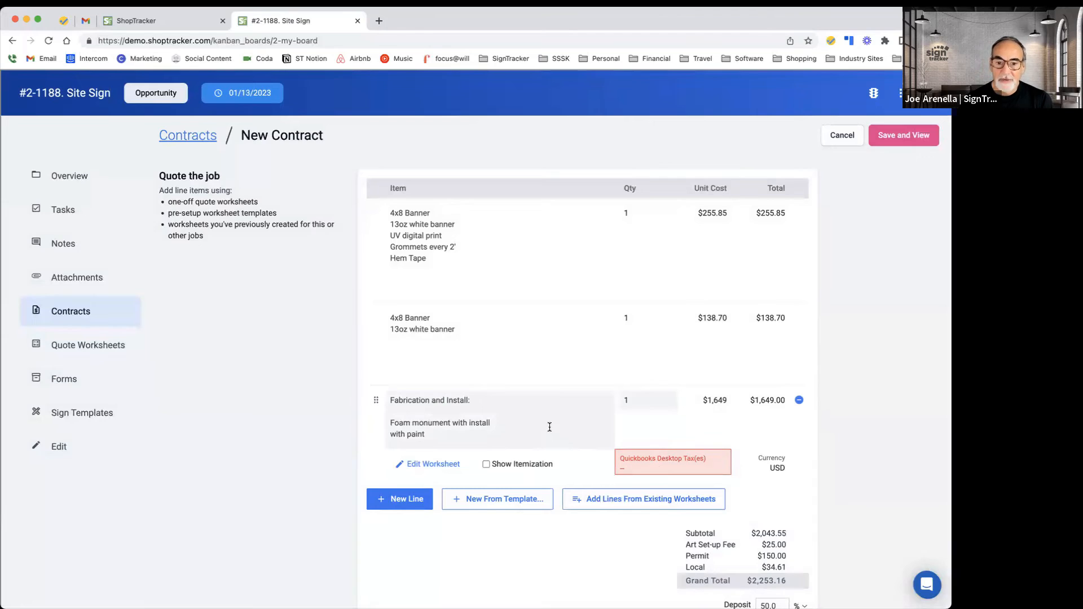
Step: Enter the contract note "thanks"
{"action": "scroll", "coordinate": [550, 428], "scroll_direction": "down", "scroll_amount": 1}
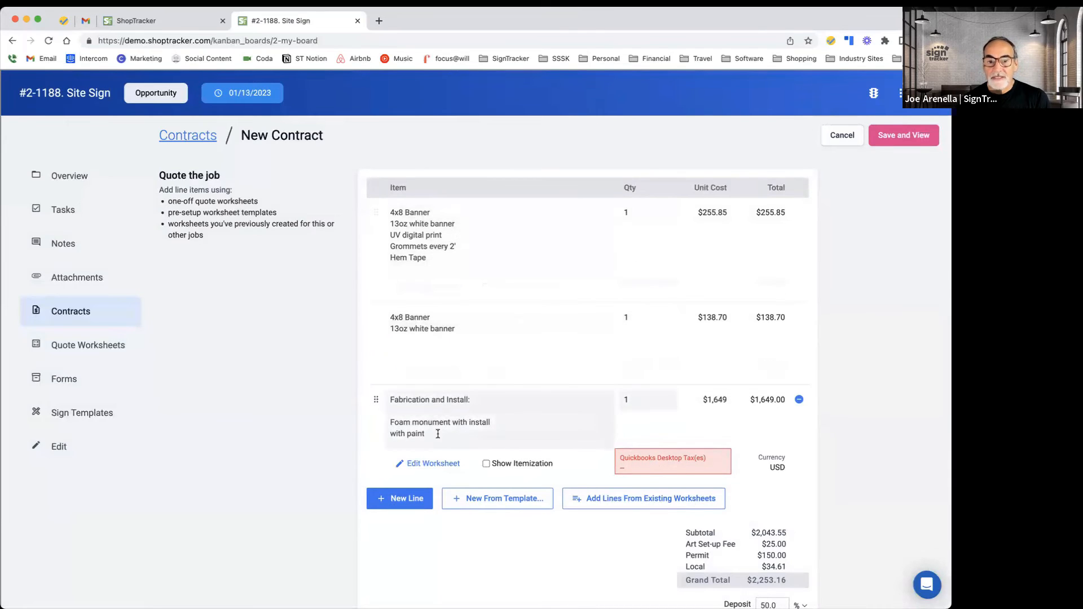
{"action": "scroll", "coordinate": [480, 316], "scroll_direction": "down", "scroll_amount": 2}
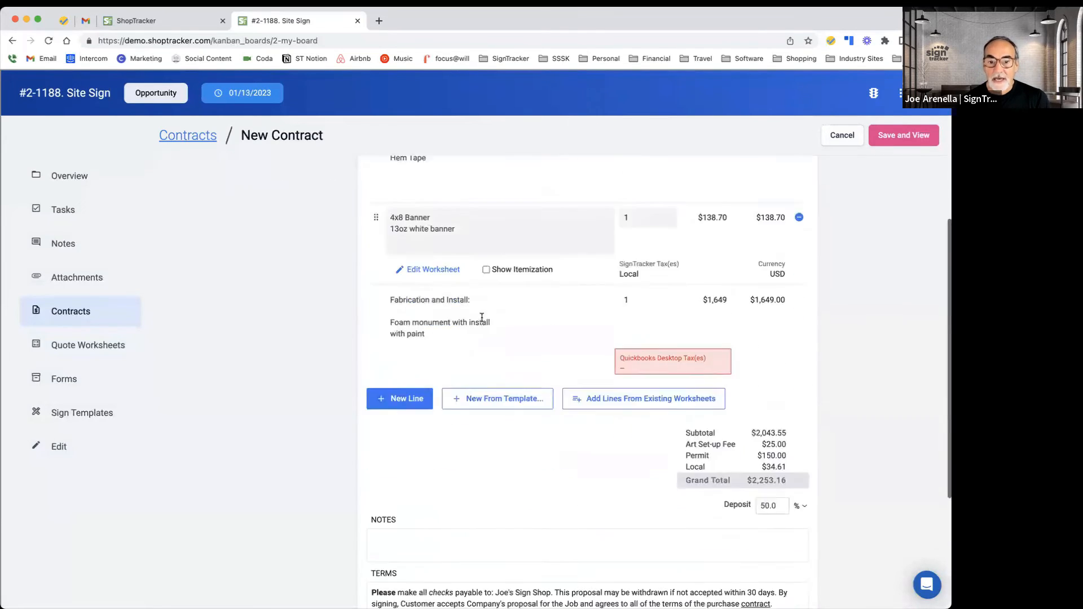
{"action": "scroll", "coordinate": [482, 317], "scroll_direction": "down", "scroll_amount": 3}
{"action": "left_click", "coordinate": [406, 363]}
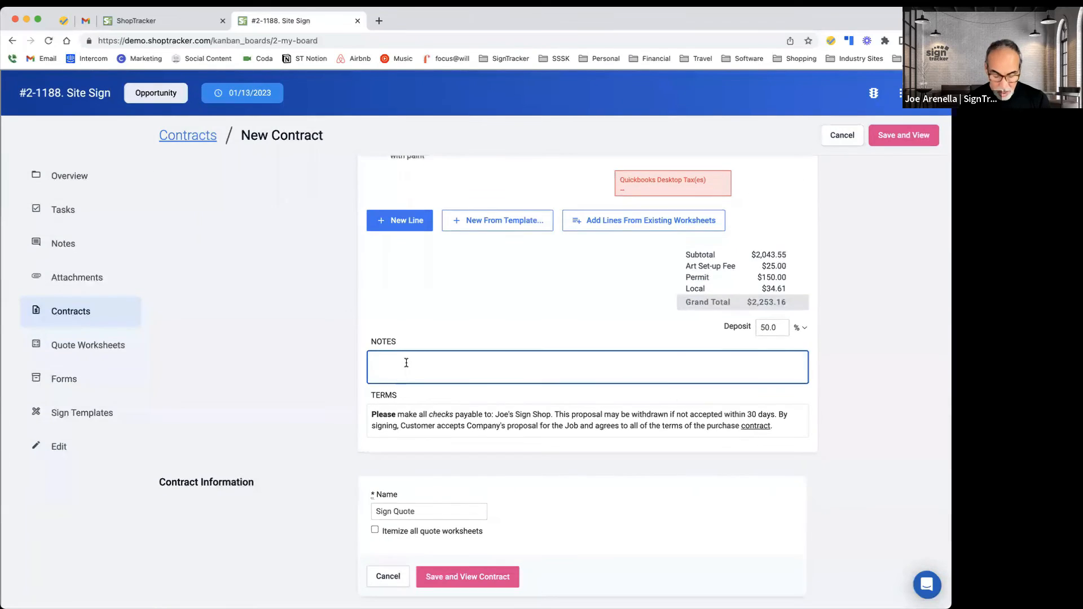
{"action": "type", "text": "thanks"}
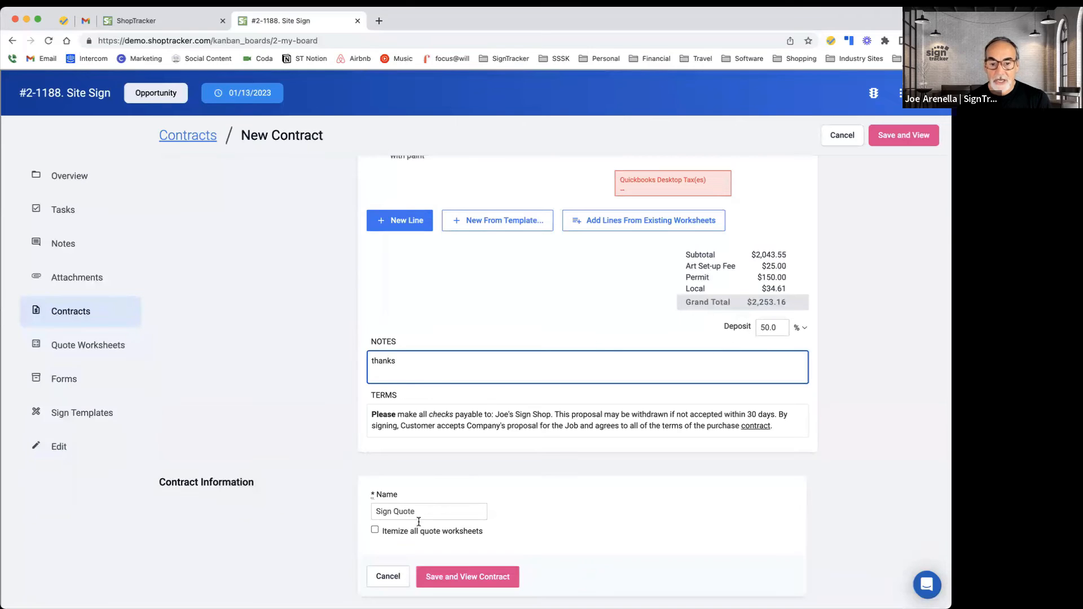
Step: Save and view the Sign Quote contract and show its line itemization
{"action": "left_click", "coordinate": [455, 573]}
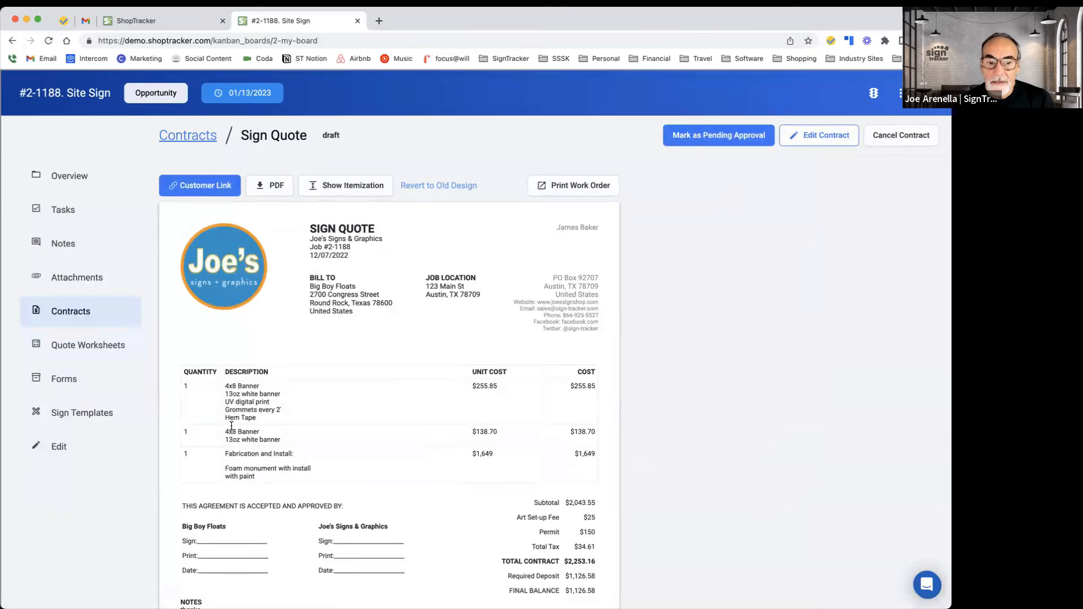
{"action": "left_click", "coordinate": [350, 193]}
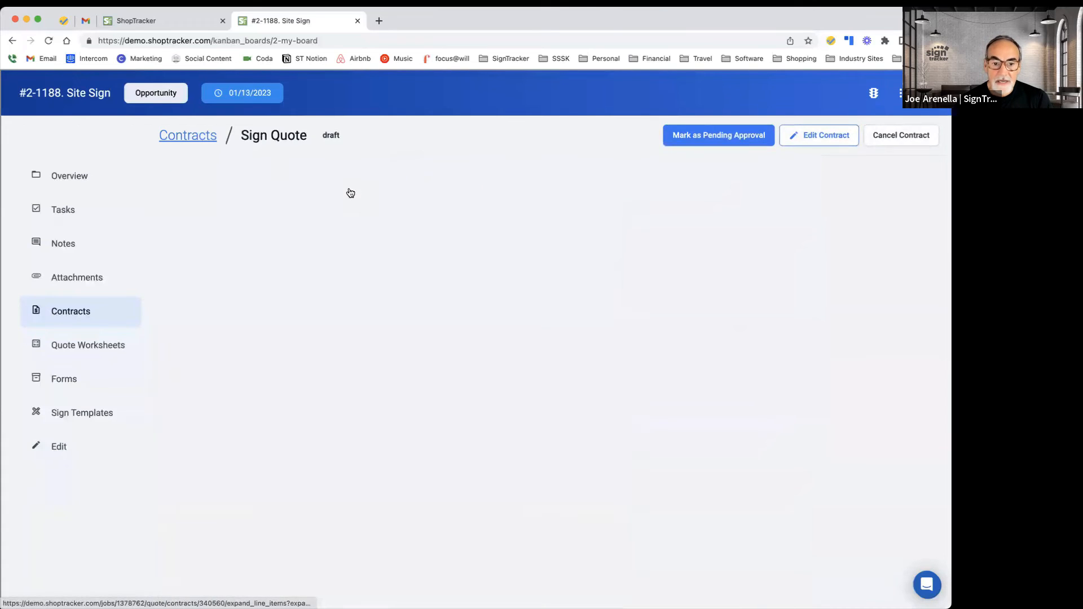
{"action": "scroll", "coordinate": [334, 350], "scroll_direction": "down", "scroll_amount": 1}
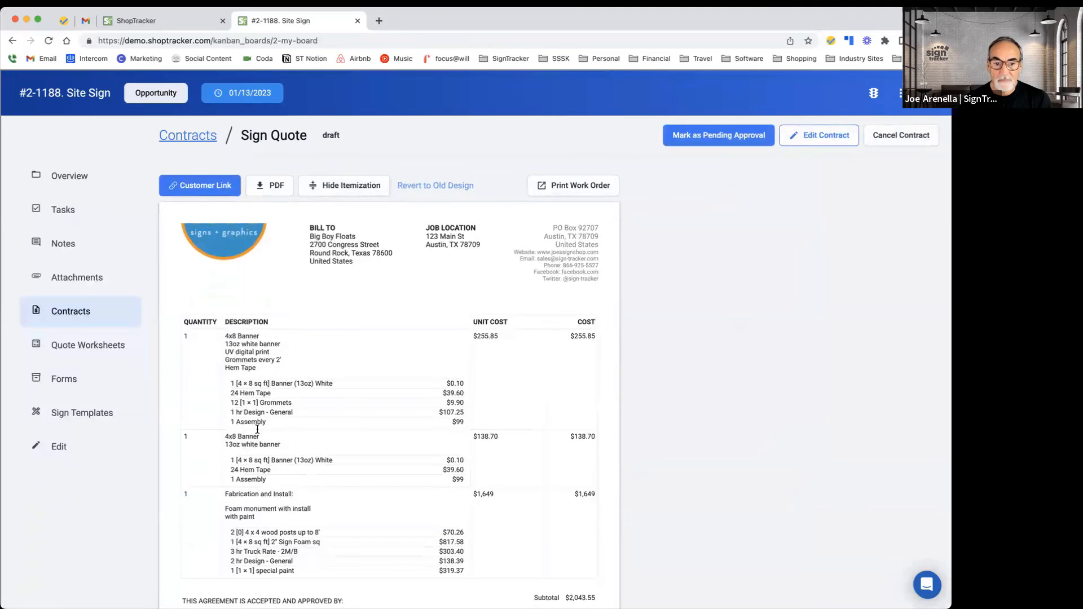
Step: Hide the line itemization on the Sign Quote contract
{"action": "scroll", "coordinate": [297, 395], "scroll_direction": "up", "scroll_amount": 1}
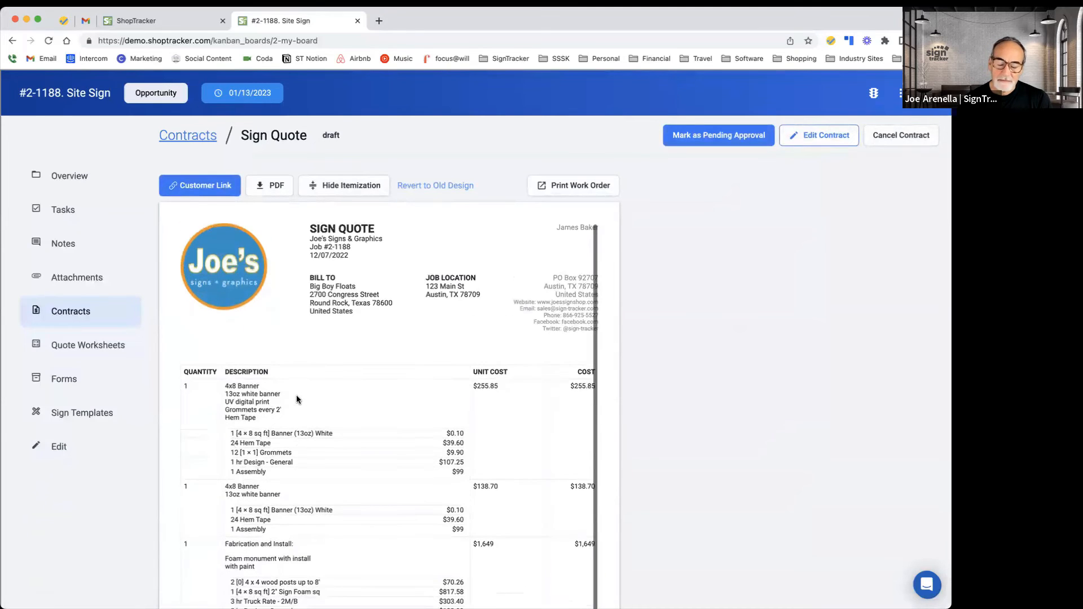
{"action": "left_click", "coordinate": [351, 187]}
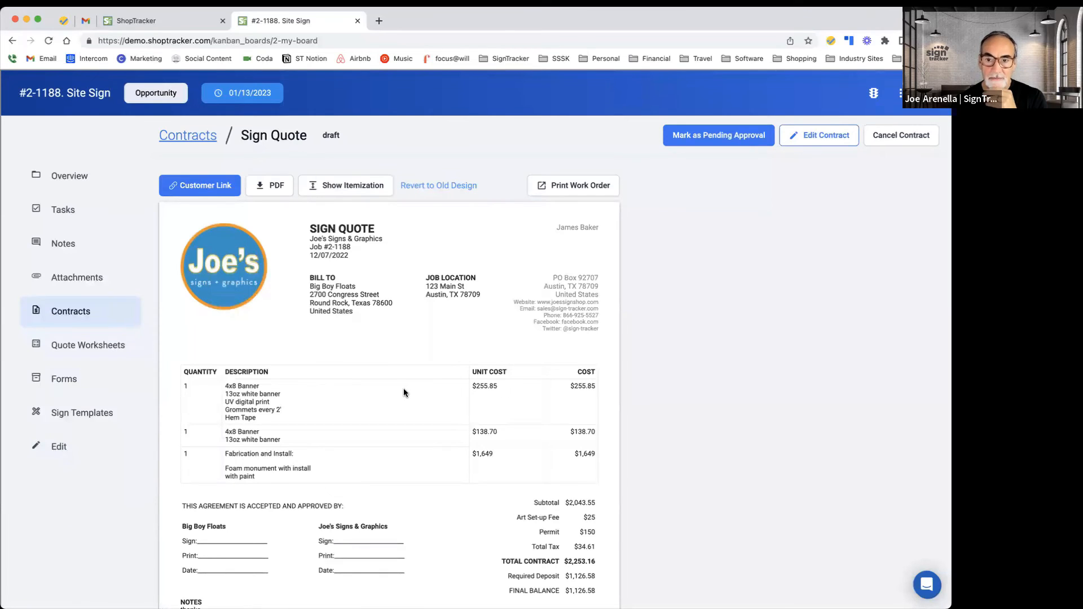
Step: Mark the Sign Quote contract as pending approval and then as approved
{"action": "left_click", "coordinate": [728, 137]}
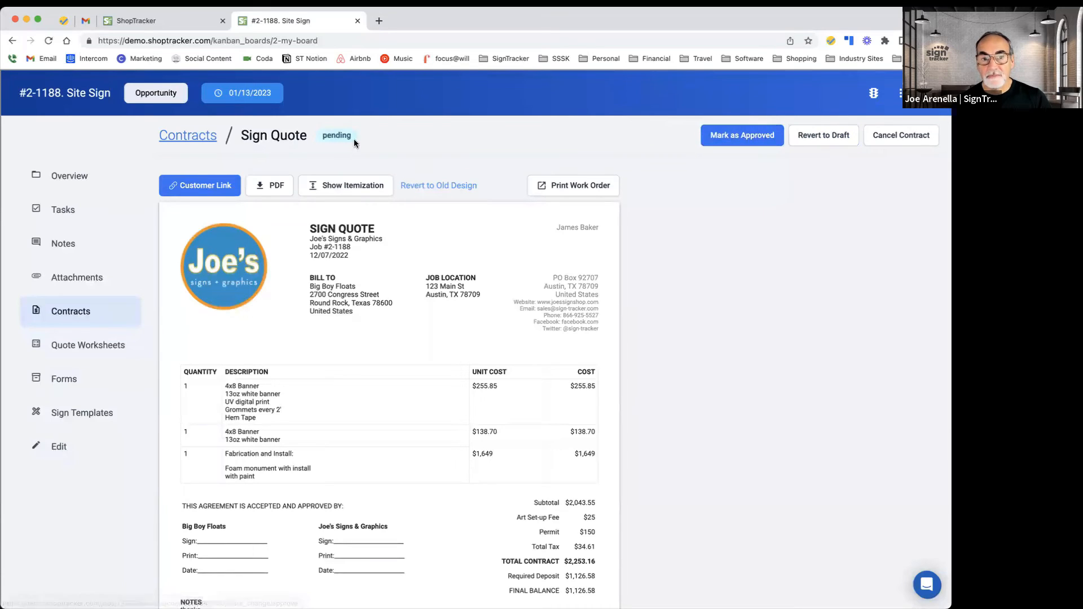
{"action": "left_click", "coordinate": [742, 139]}
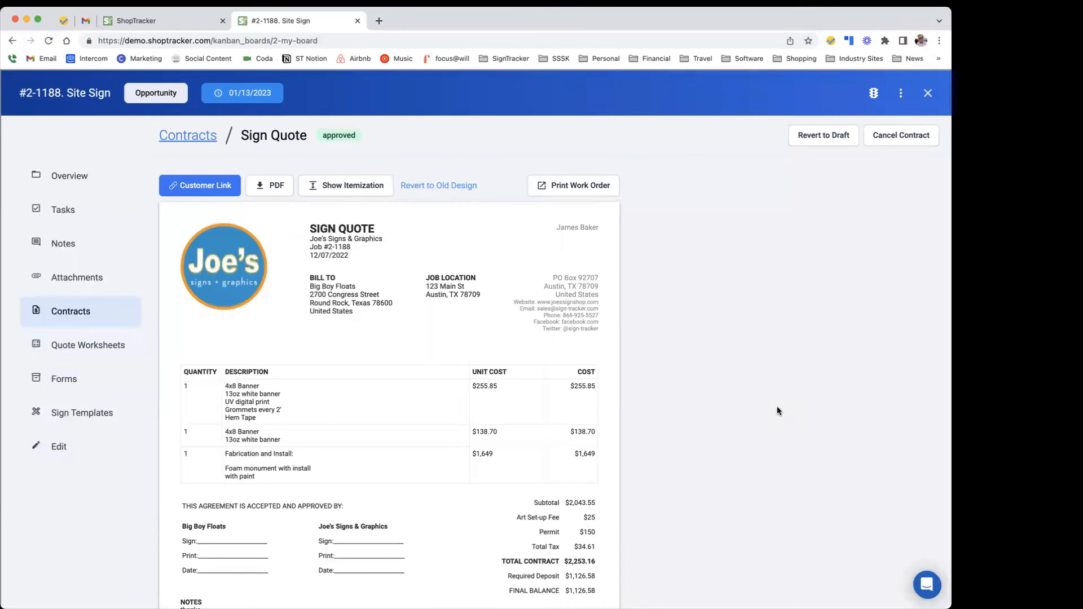
Step: Highlight the bill-to client address block on the approved contract
{"action": "scroll", "coordinate": [742, 375], "scroll_direction": "down", "scroll_amount": 1}
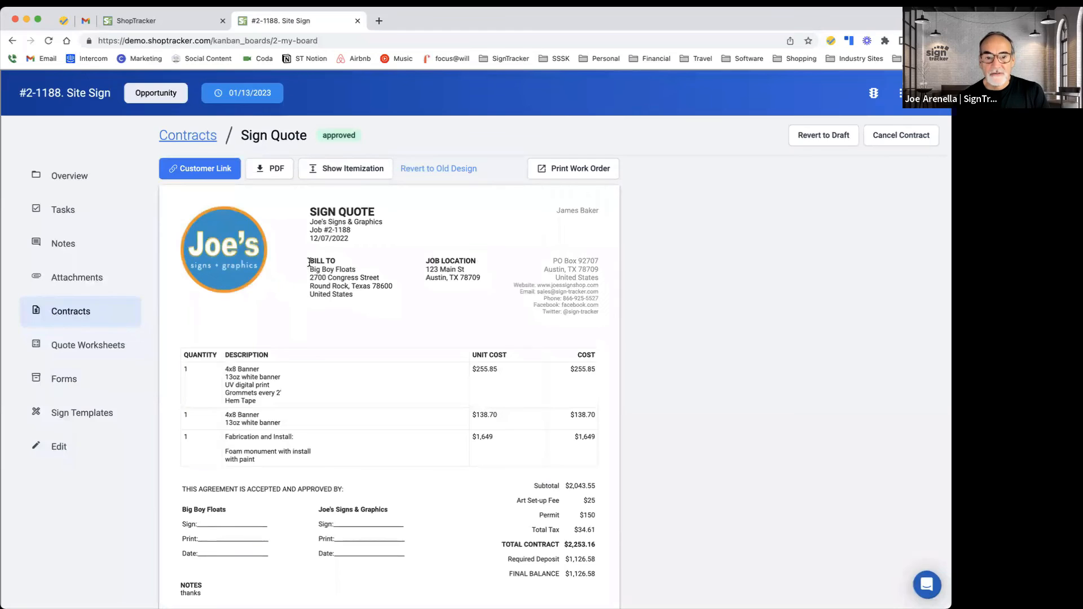
{"action": "left_click_drag", "start_coordinate": [310, 262], "coordinate": [356, 297]}
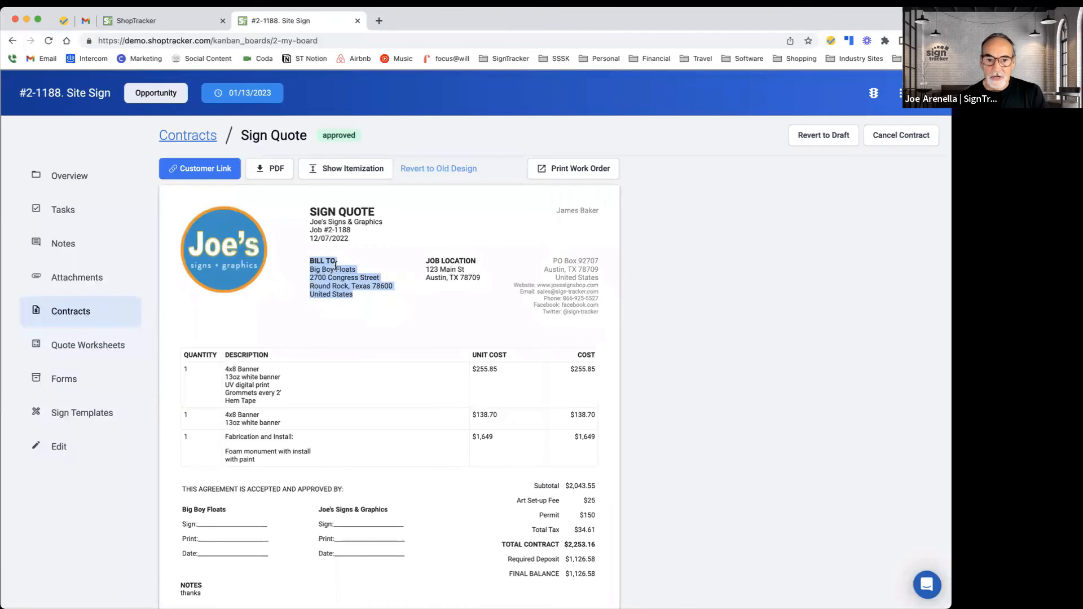
{"action": "left_click", "coordinate": [309, 266]}
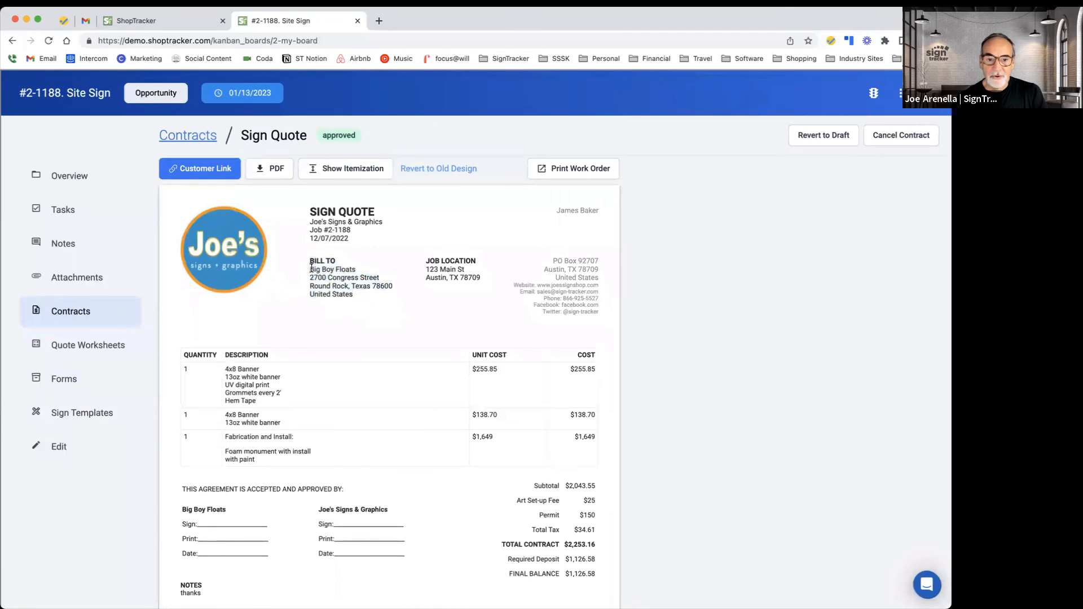
{"action": "left_click_drag", "start_coordinate": [311, 269], "coordinate": [360, 297]}
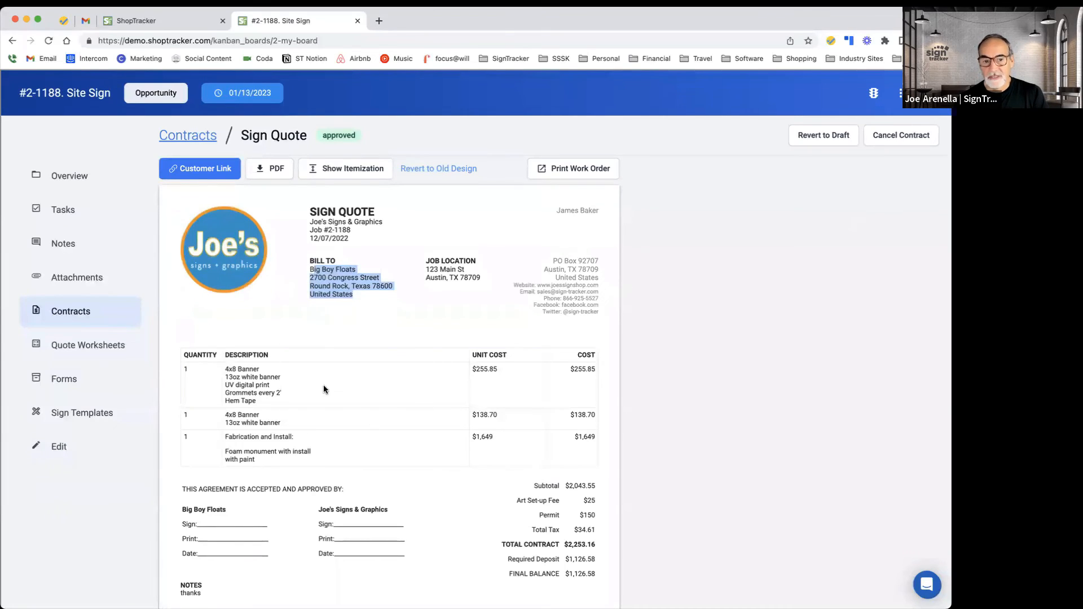
{"action": "scroll", "coordinate": [406, 417], "scroll_direction": "up", "scroll_amount": 1}
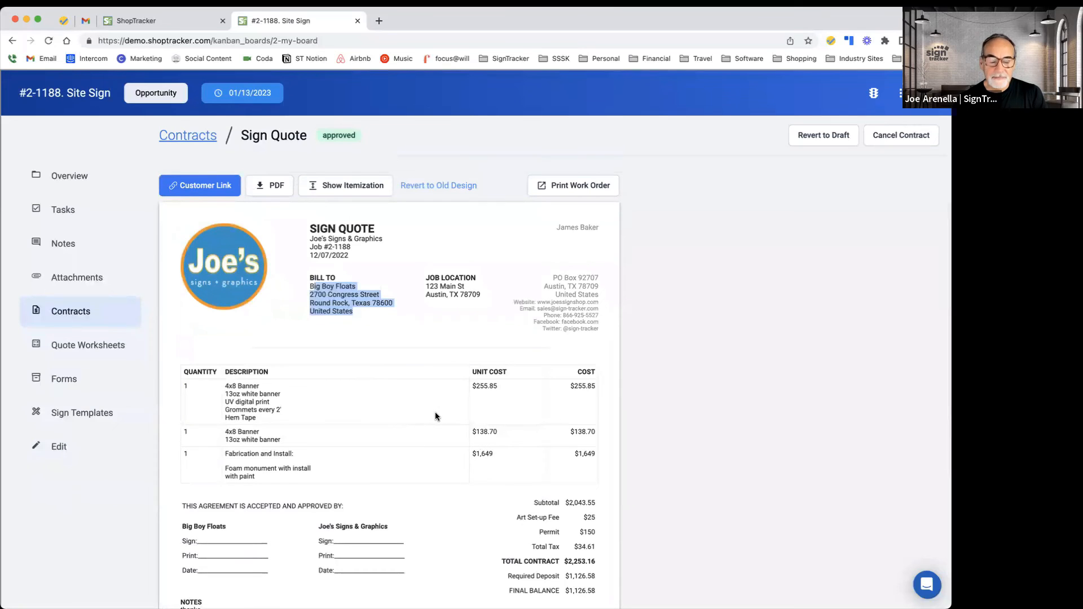
Step: Open the job's Forms section and browse the available work order, client, project management and survey templates
{"action": "left_click", "coordinate": [69, 389]}
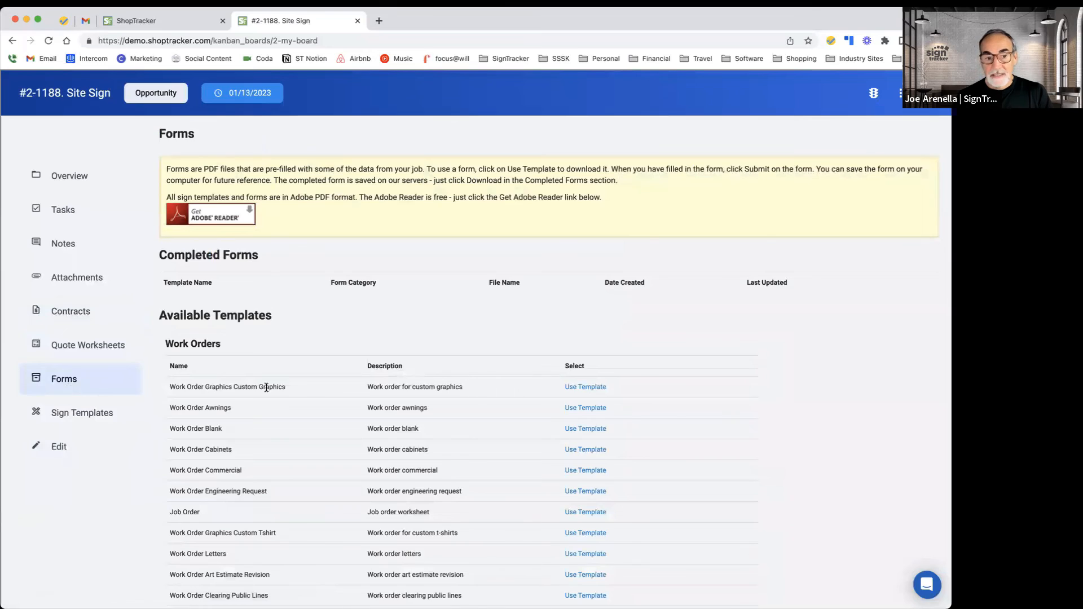
{"action": "scroll", "coordinate": [266, 389], "scroll_direction": "down", "scroll_amount": 6}
{"action": "scroll", "coordinate": [267, 391], "scroll_direction": "down", "scroll_amount": 6}
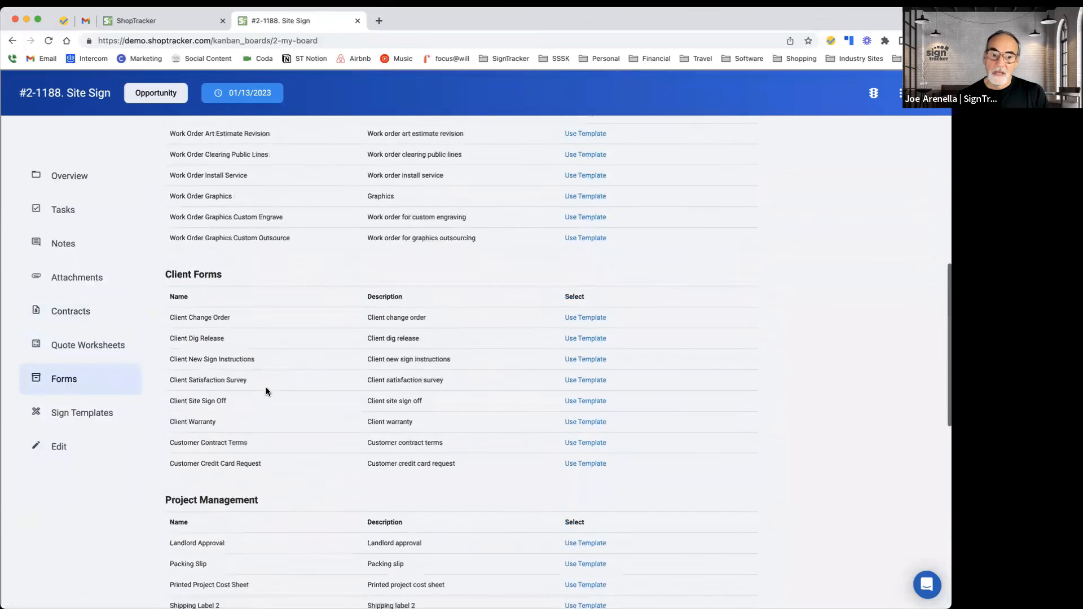
{"action": "scroll", "coordinate": [266, 392], "scroll_direction": "down", "scroll_amount": 4}
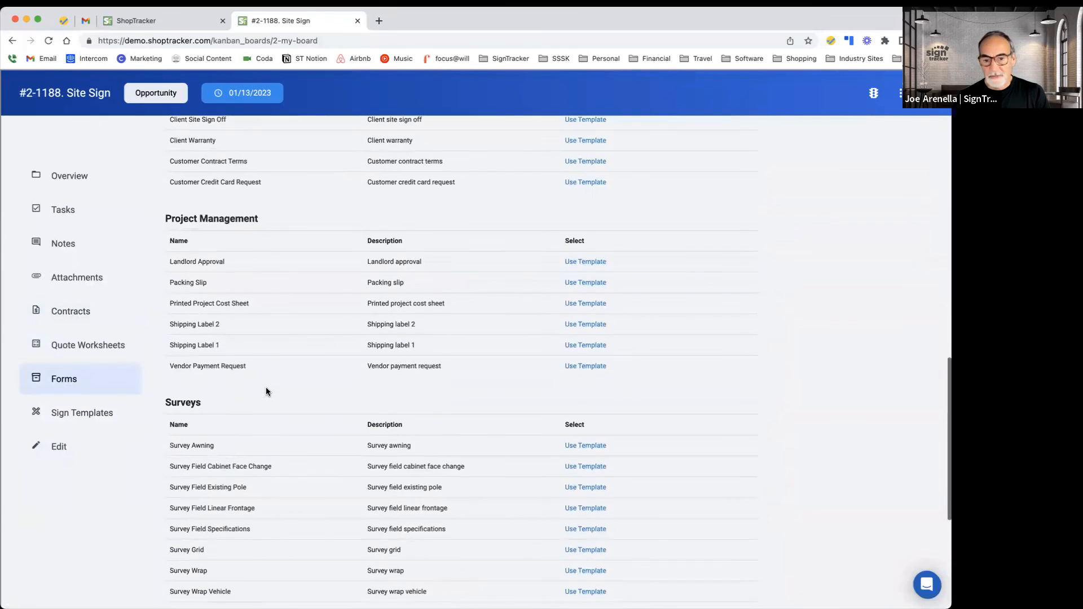
{"action": "scroll", "coordinate": [266, 391], "scroll_direction": "up", "scroll_amount": 15}
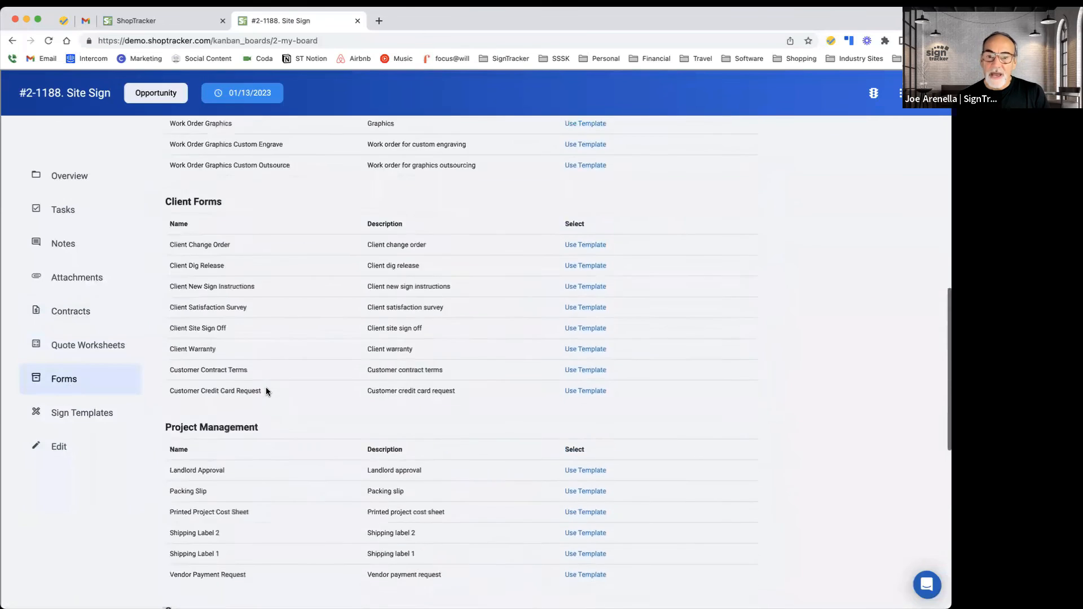
{"action": "scroll", "coordinate": [266, 391], "scroll_direction": "up", "scroll_amount": 2}
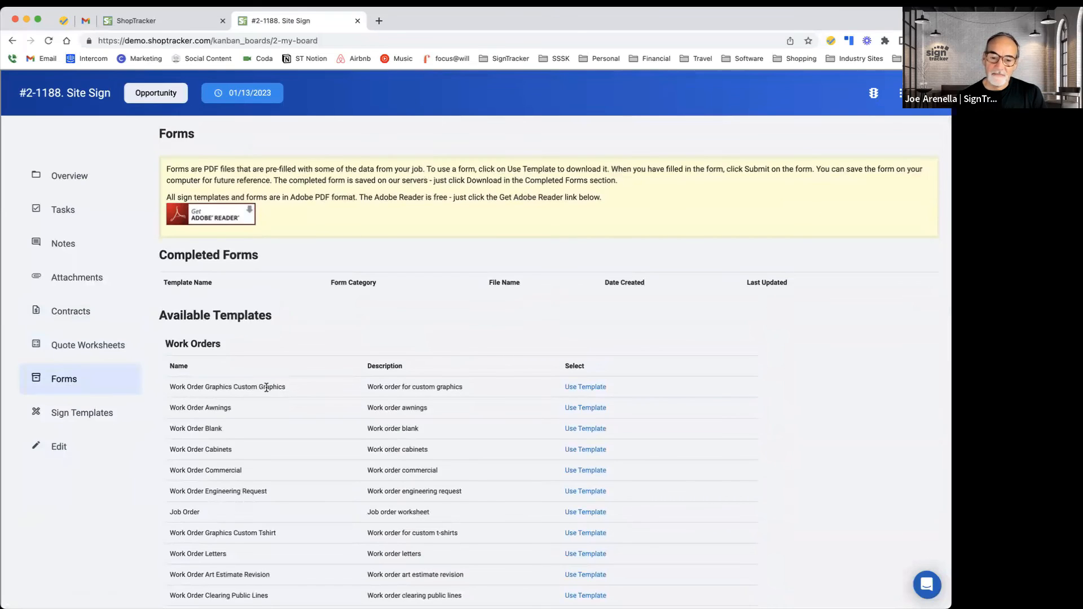
{"action": "scroll", "coordinate": [266, 387], "scroll_direction": "down", "scroll_amount": 5}
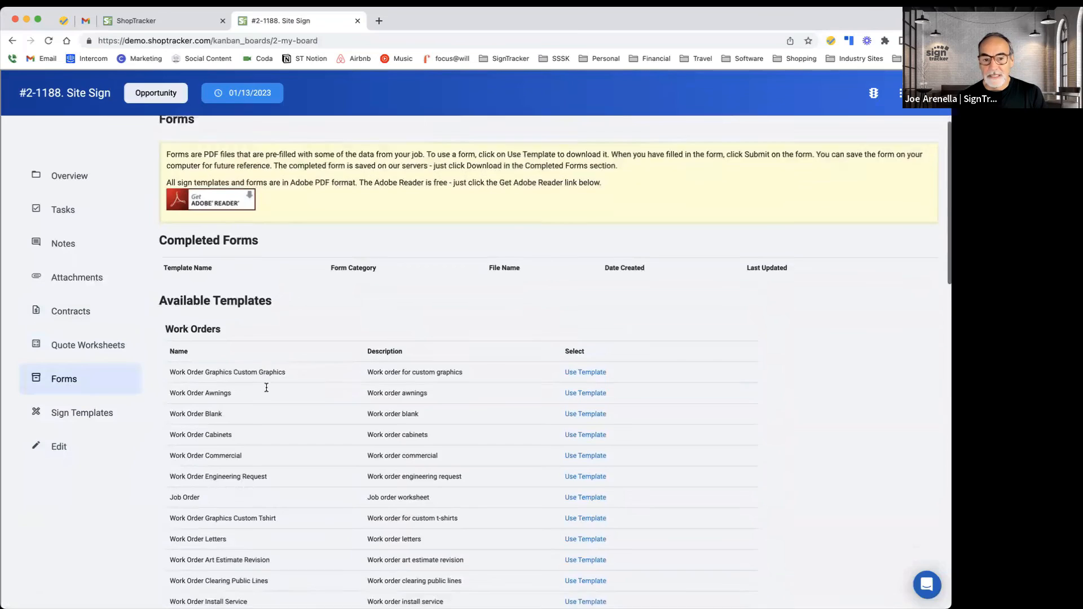
{"action": "scroll", "coordinate": [277, 445], "scroll_direction": "down", "scroll_amount": 5}
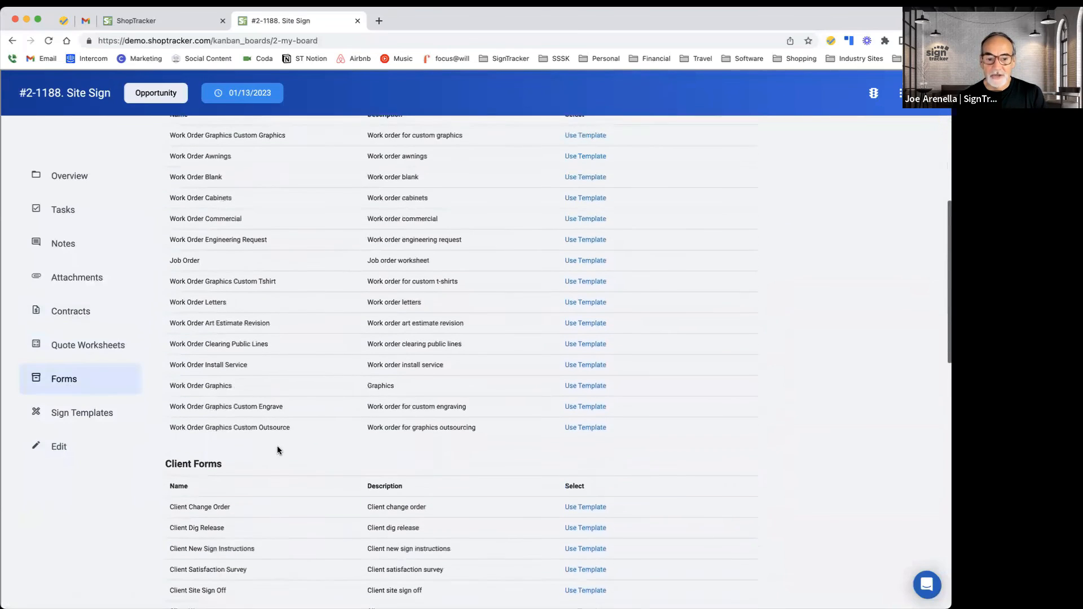
{"action": "scroll", "coordinate": [259, 470], "scroll_direction": "down", "scroll_amount": 4}
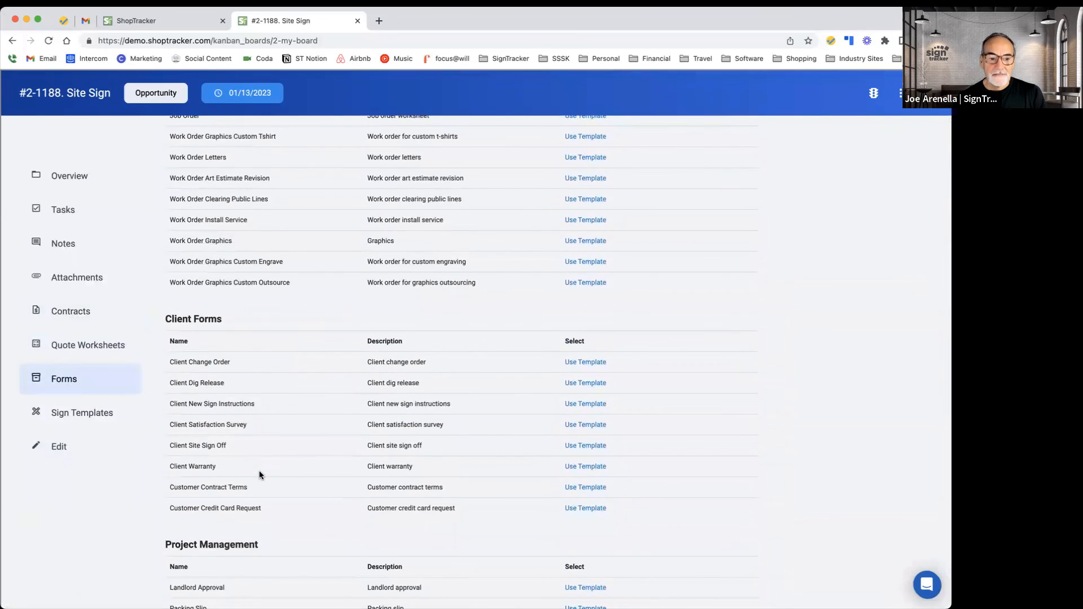
{"action": "scroll", "coordinate": [260, 475], "scroll_direction": "up", "scroll_amount": 4}
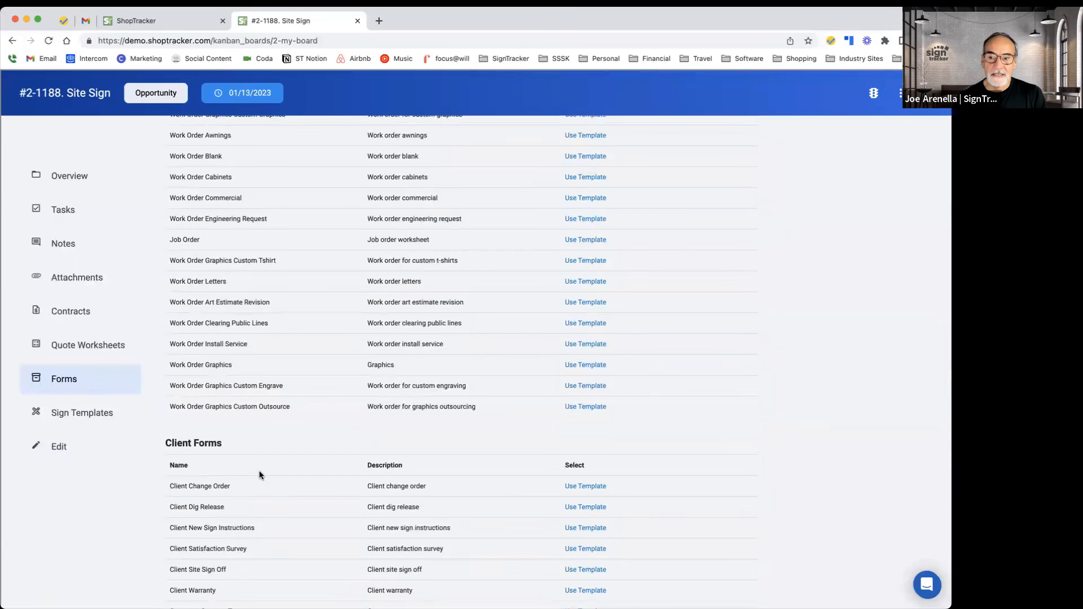
{"action": "scroll", "coordinate": [259, 471], "scroll_direction": "up", "scroll_amount": 8}
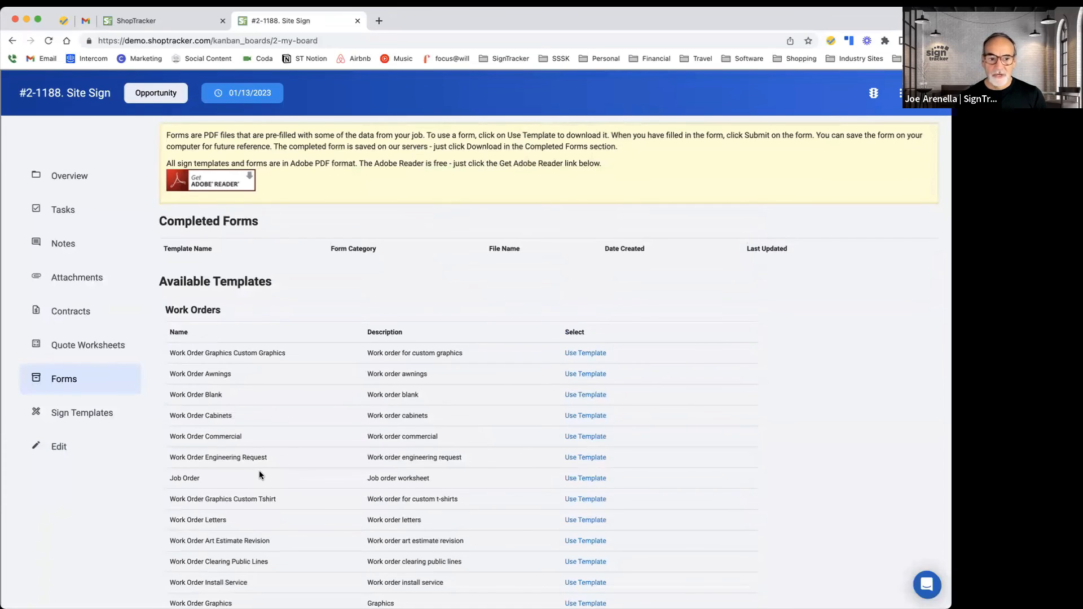
Step: Open the Sign Templates section and browse the downloadable templates for awnings, banners, cabinets and channel letters
{"action": "left_click", "coordinate": [85, 417]}
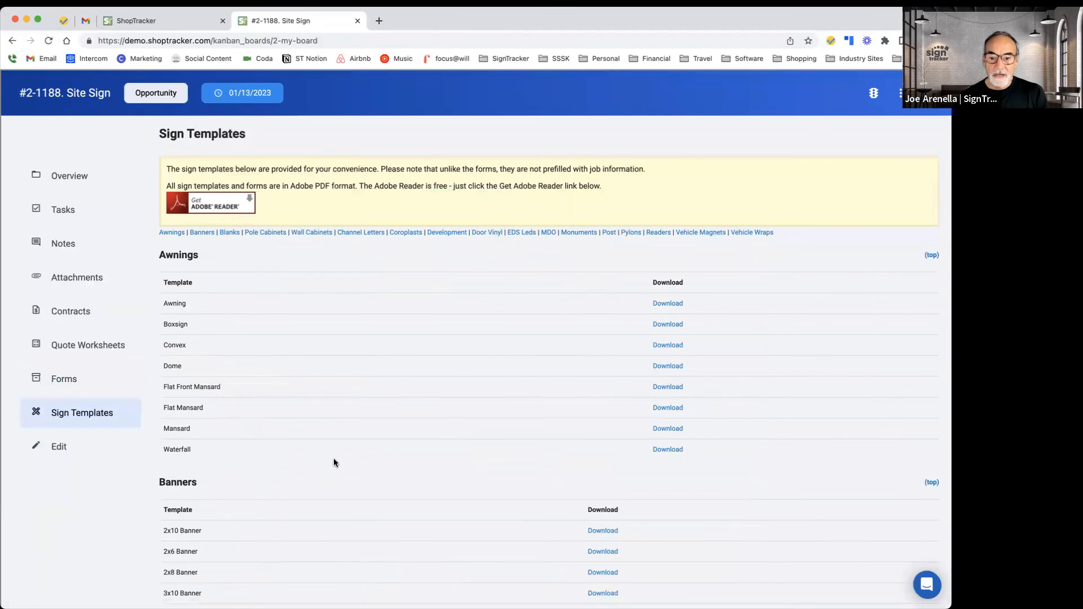
{"action": "scroll", "coordinate": [334, 462], "scroll_direction": "down", "scroll_amount": 6}
{"action": "scroll", "coordinate": [334, 462], "scroll_direction": "down", "scroll_amount": 7}
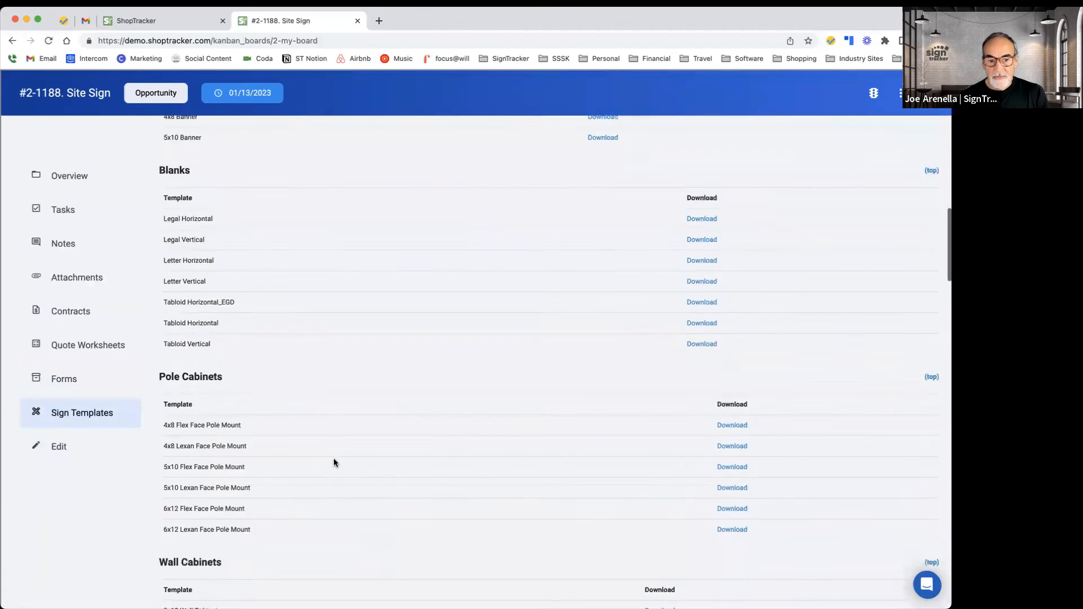
{"action": "scroll", "coordinate": [333, 462], "scroll_direction": "down", "scroll_amount": 1}
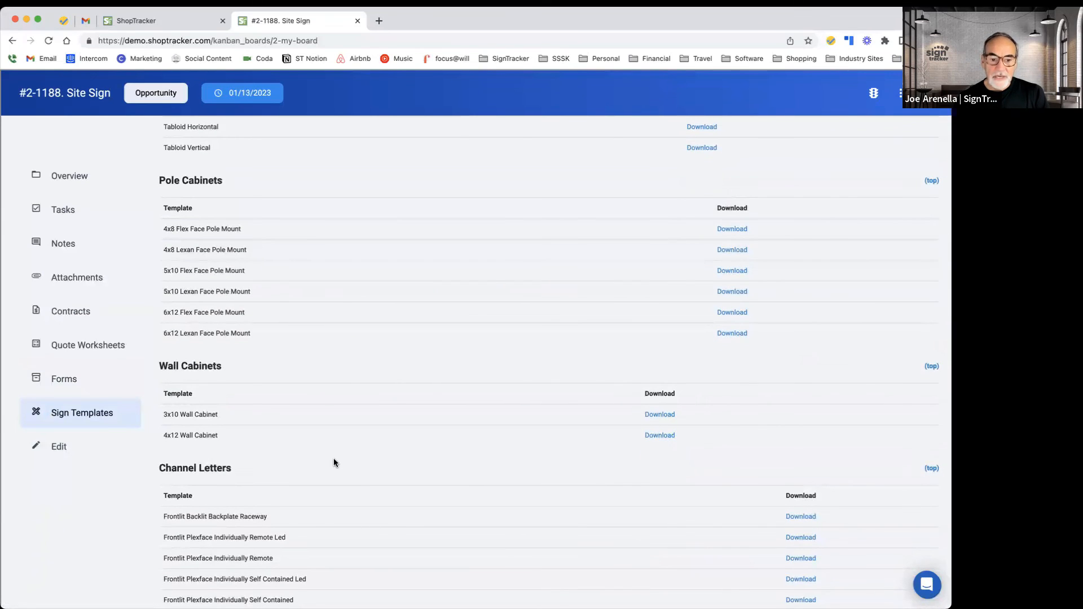
{"action": "scroll", "coordinate": [334, 463], "scroll_direction": "down", "scroll_amount": 4}
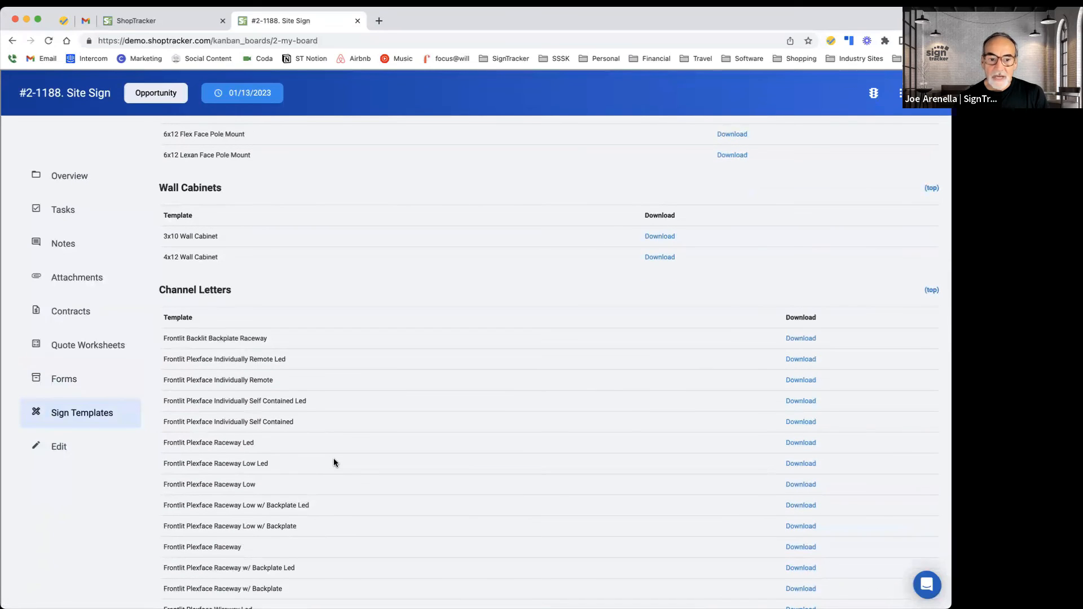
{"action": "scroll", "coordinate": [415, 484], "scroll_direction": "down", "scroll_amount": 7}
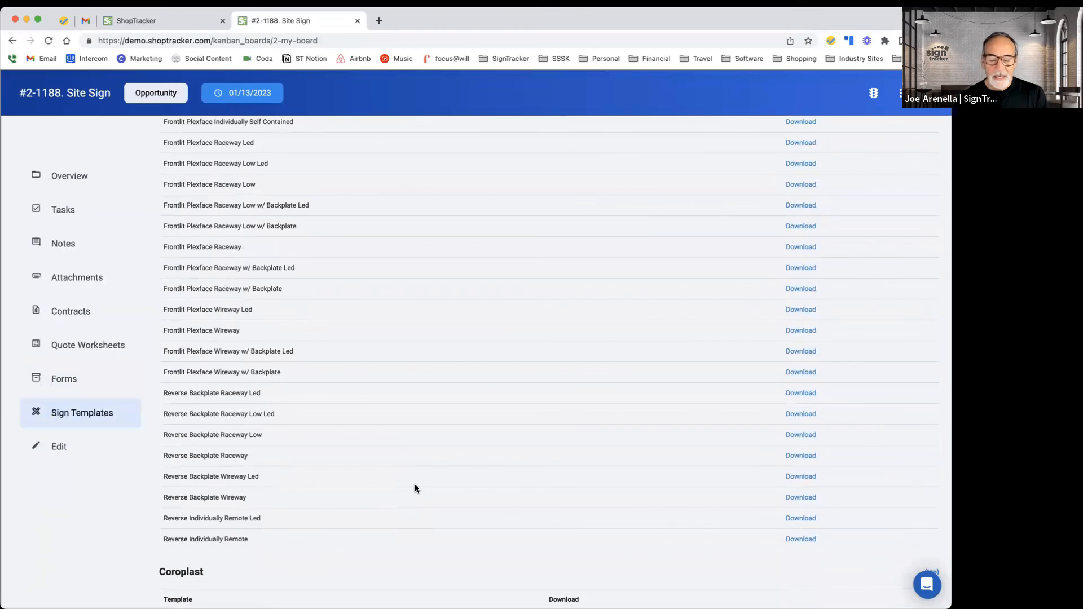
{"action": "scroll", "coordinate": [415, 484], "scroll_direction": "up", "scroll_amount": 20}
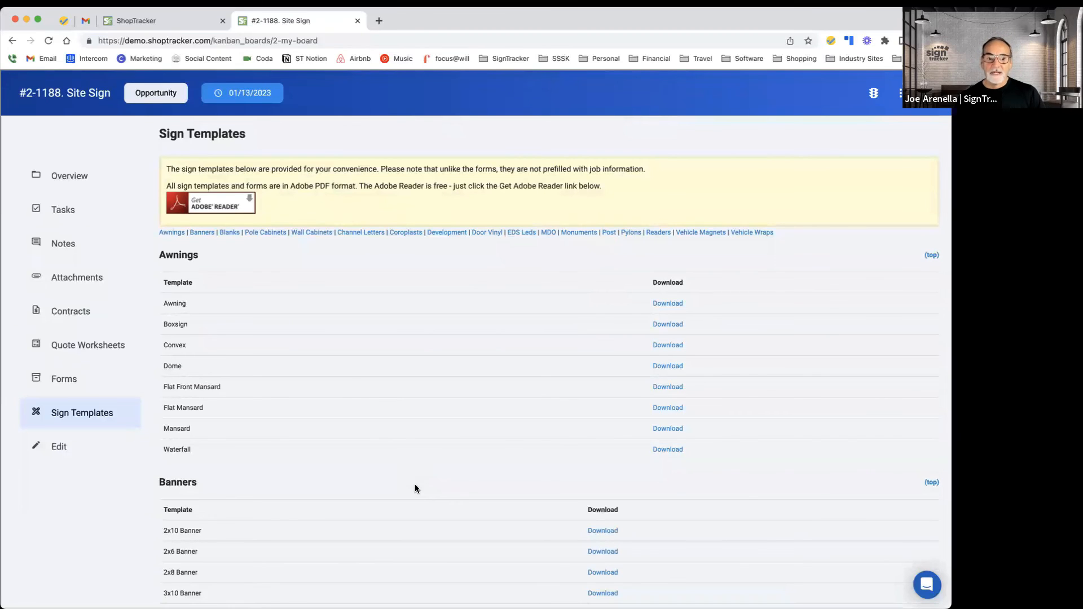
{"action": "scroll", "coordinate": [415, 486], "scroll_direction": "down", "scroll_amount": 5}
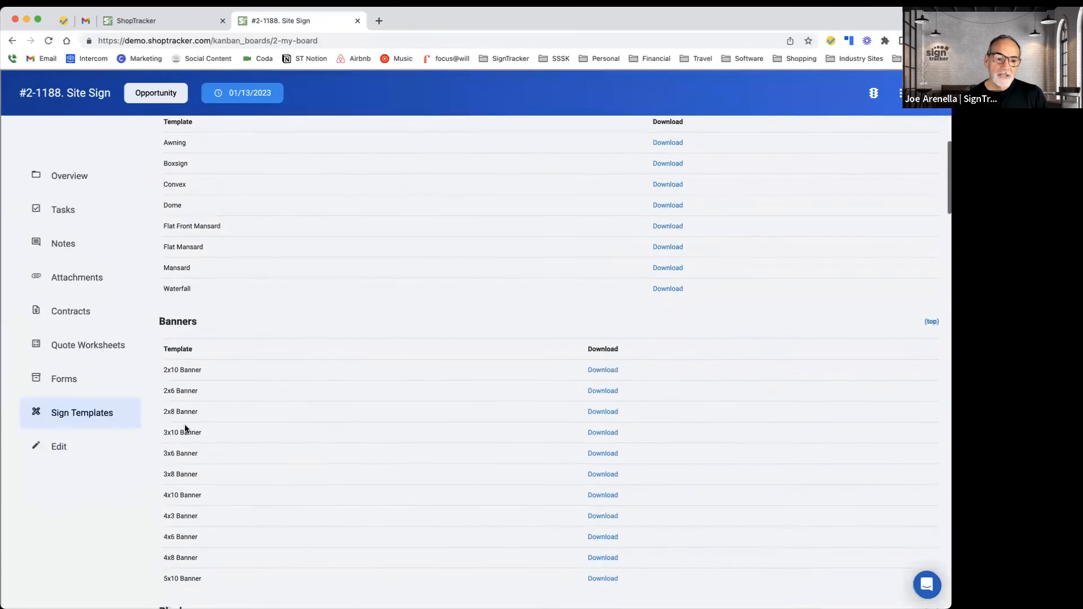
{"action": "left_click", "coordinate": [78, 421]}
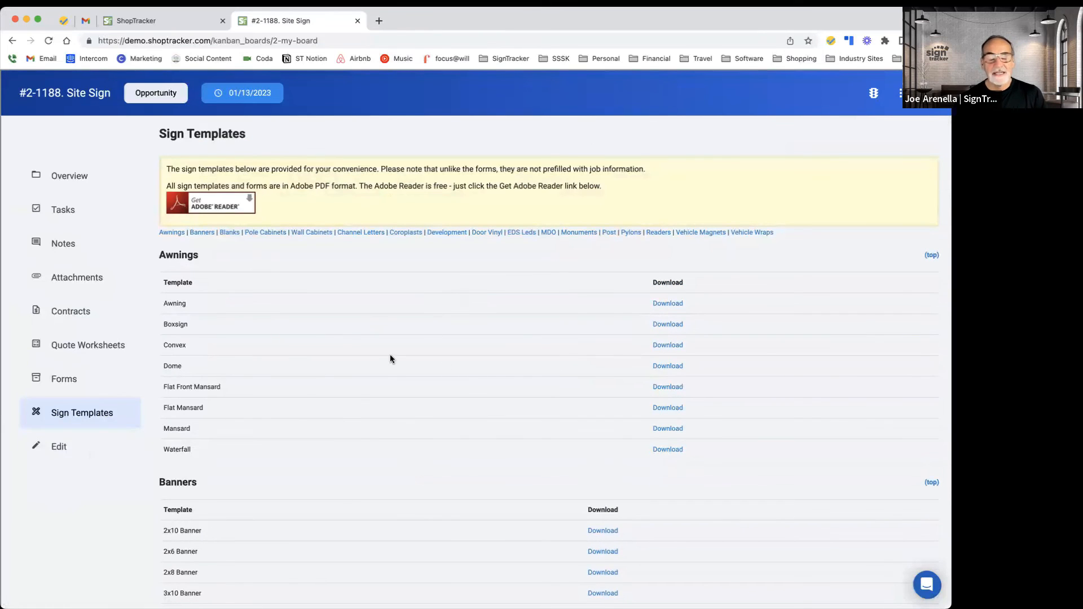
{"action": "scroll", "coordinate": [377, 378], "scroll_direction": "down", "scroll_amount": 6}
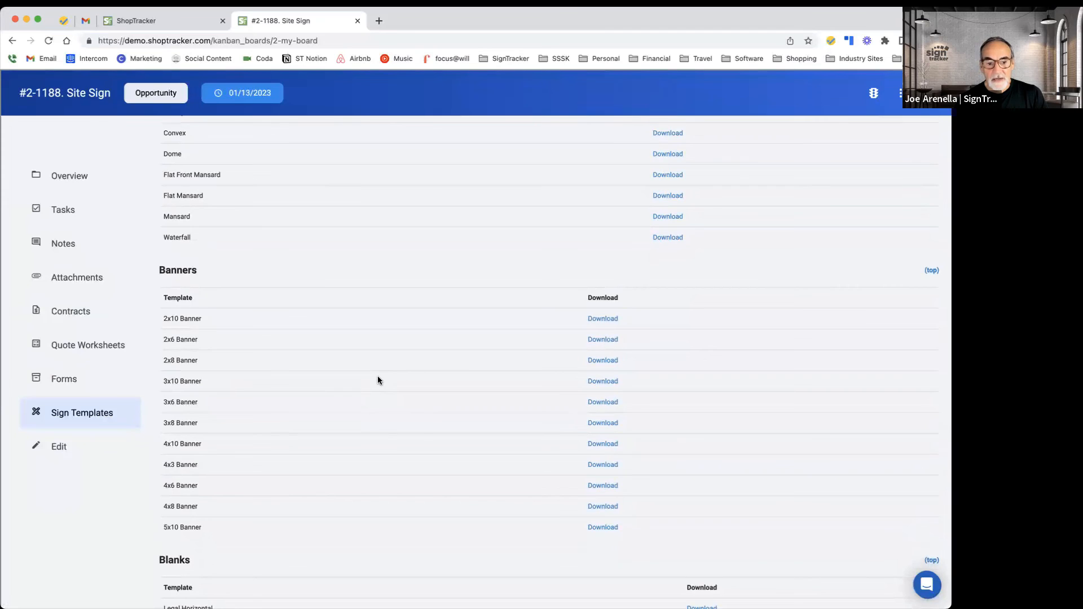
{"action": "scroll", "coordinate": [378, 379], "scroll_direction": "down", "scroll_amount": 7}
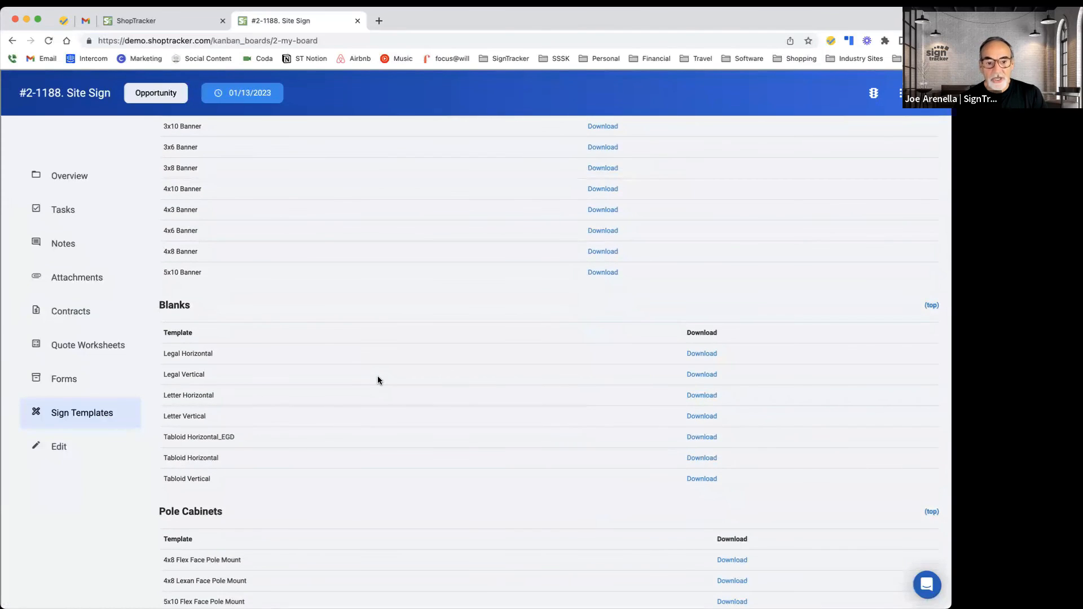
{"action": "scroll", "coordinate": [378, 379], "scroll_direction": "down", "scroll_amount": 9}
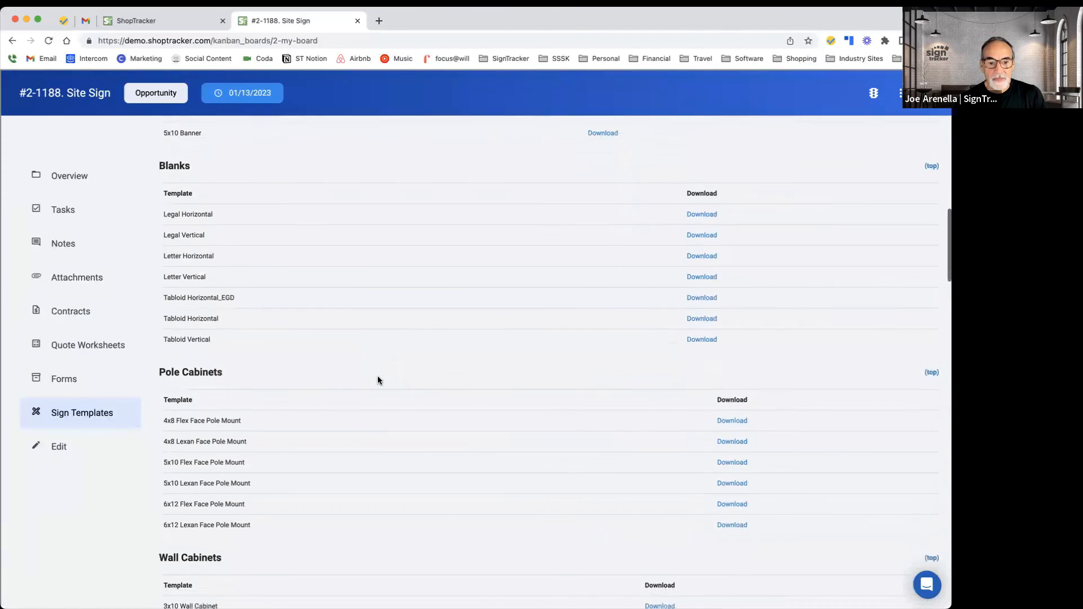
{"action": "scroll", "coordinate": [378, 380], "scroll_direction": "down", "scroll_amount": 12}
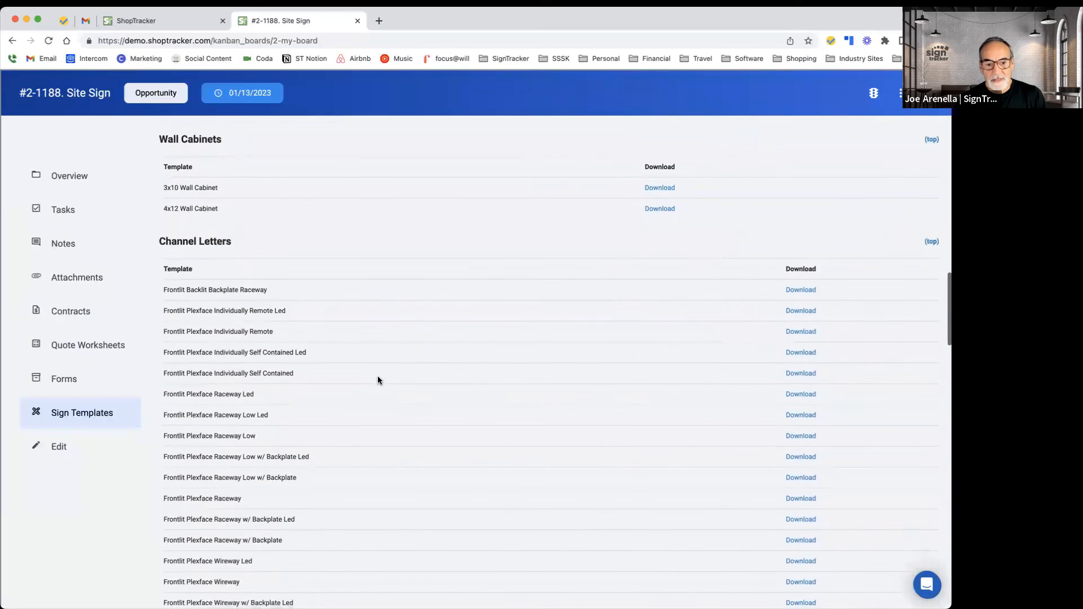
{"action": "scroll", "coordinate": [378, 380], "scroll_direction": "down", "scroll_amount": 10}
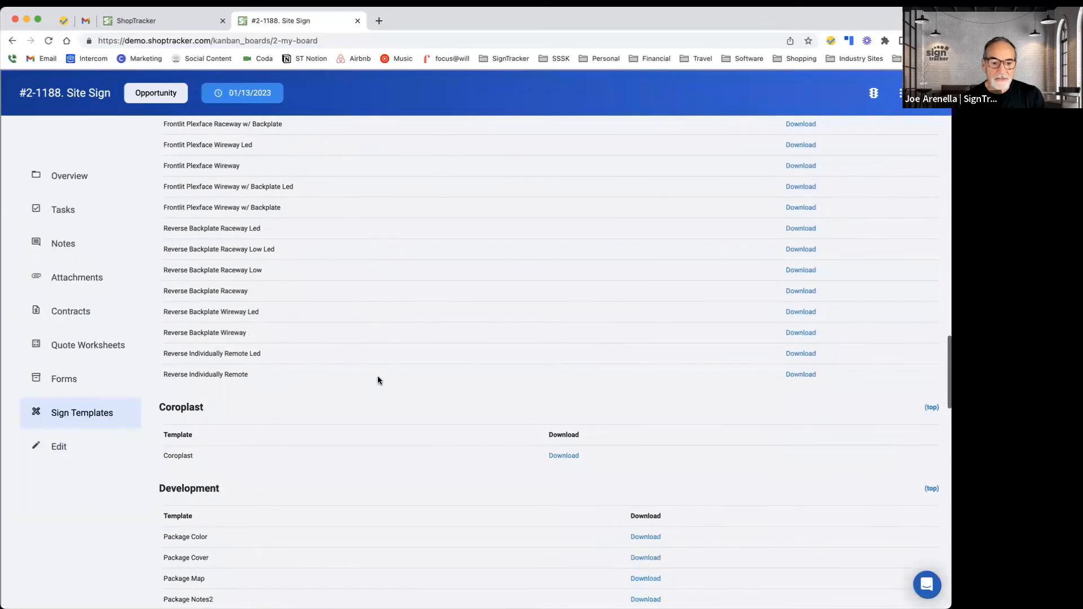
{"action": "scroll", "coordinate": [377, 380], "scroll_direction": "down", "scroll_amount": 4}
{"action": "scroll", "coordinate": [378, 380], "scroll_direction": "up", "scroll_amount": 20}
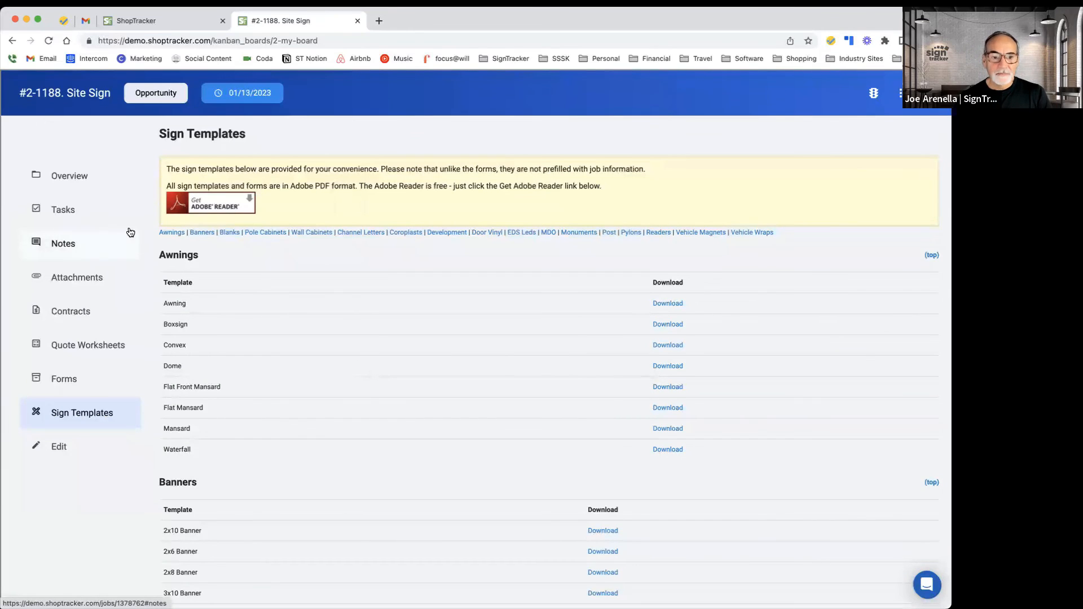
Step: Return to the job overview and close the job to go back to the board
{"action": "left_click", "coordinate": [89, 186]}
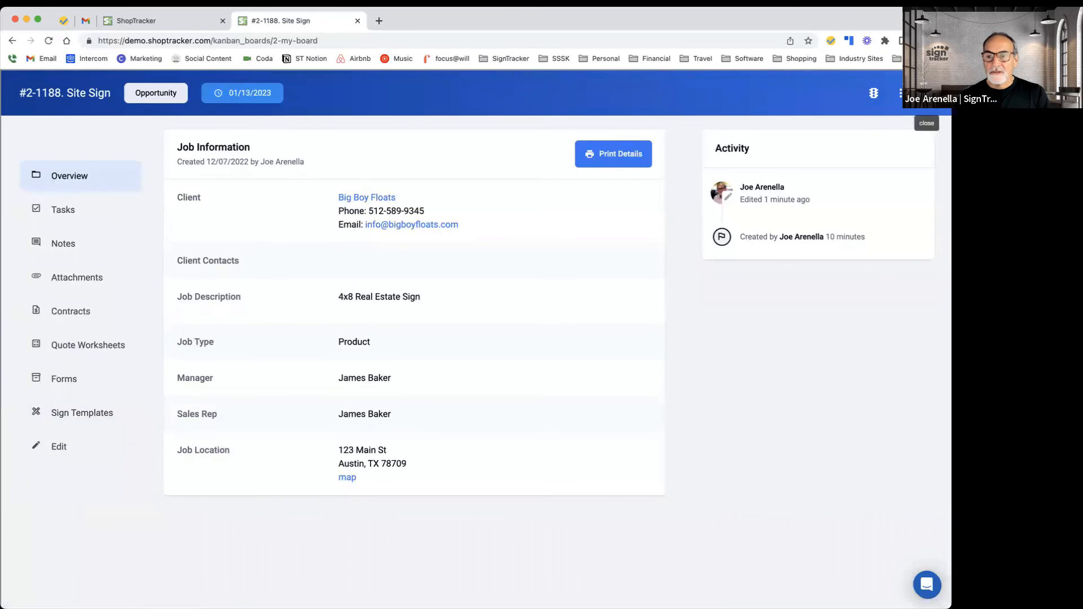
{"action": "left_click", "coordinate": [927, 92]}
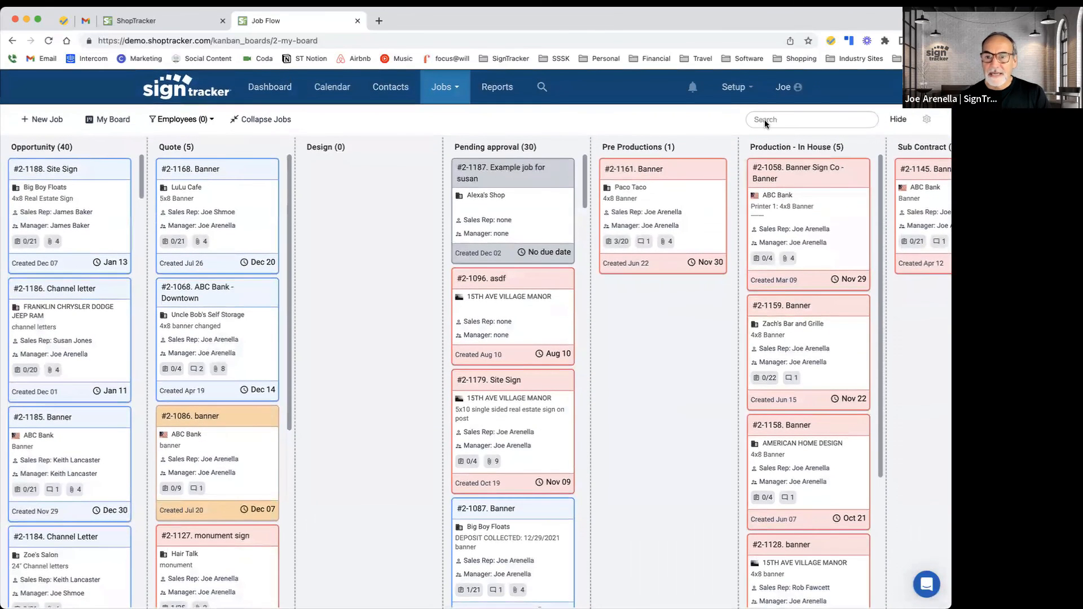
Step: Open the Admin employee list and open a staff member's user account page
{"action": "left_click", "coordinate": [751, 91]}
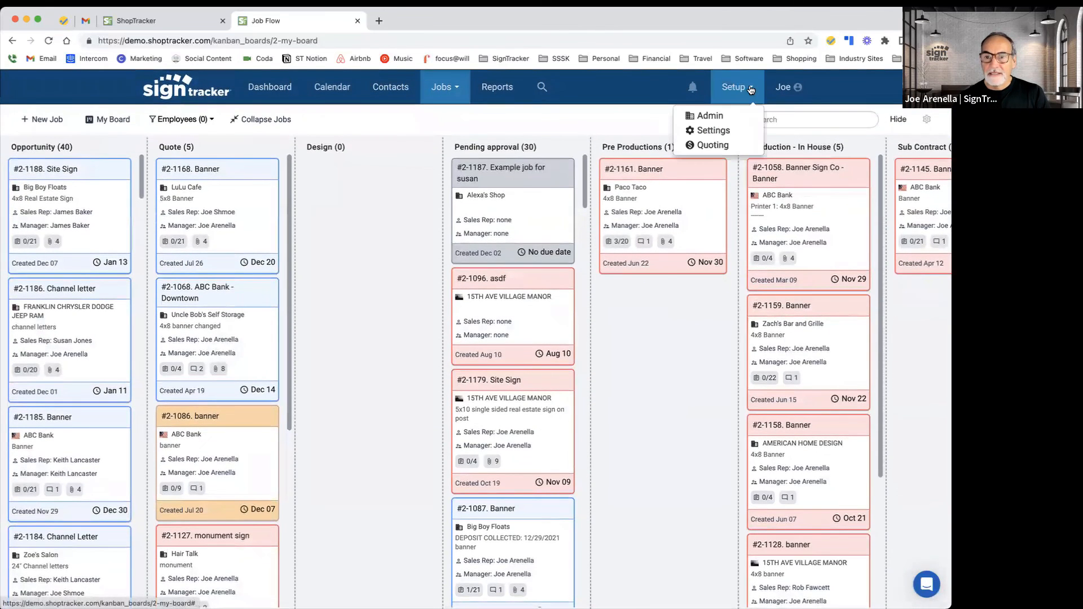
{"action": "left_click", "coordinate": [719, 116]}
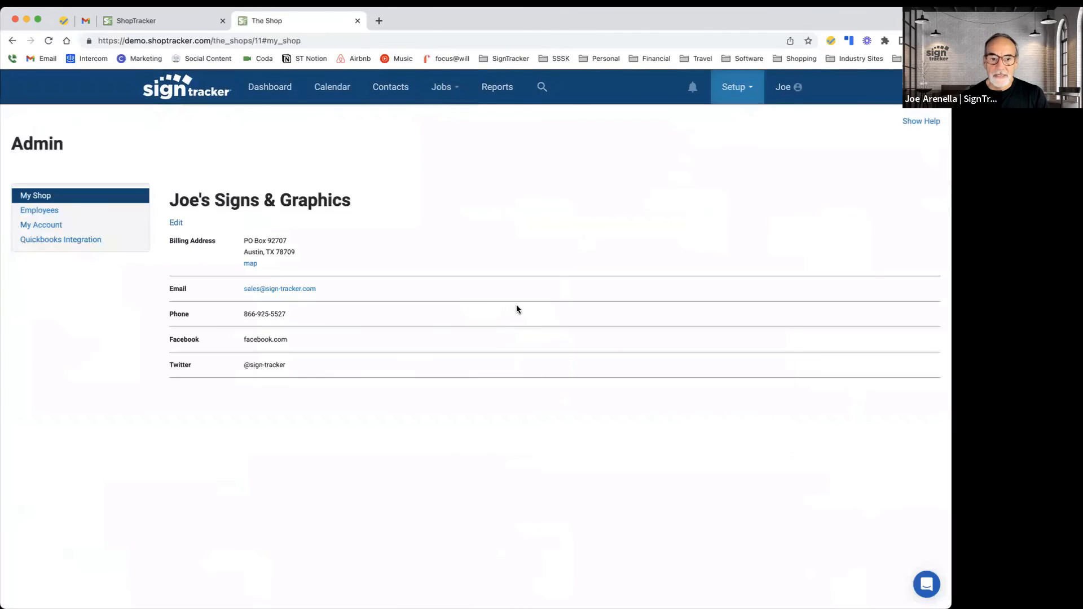
{"action": "left_click", "coordinate": [58, 215]}
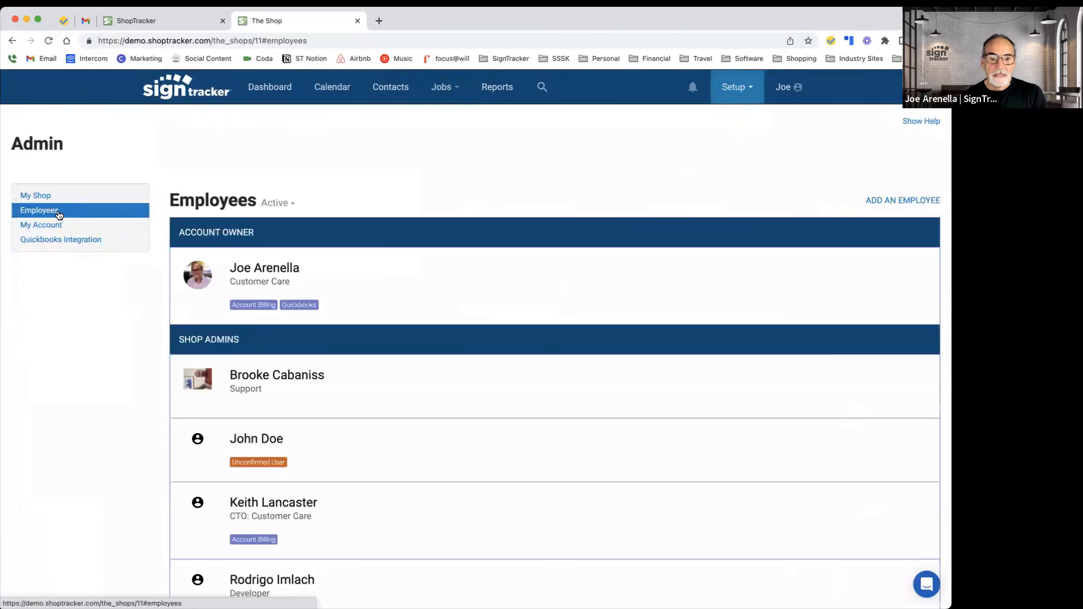
{"action": "scroll", "coordinate": [231, 326], "scroll_direction": "down", "scroll_amount": 5}
{"action": "scroll", "coordinate": [231, 326], "scroll_direction": "down", "scroll_amount": 4}
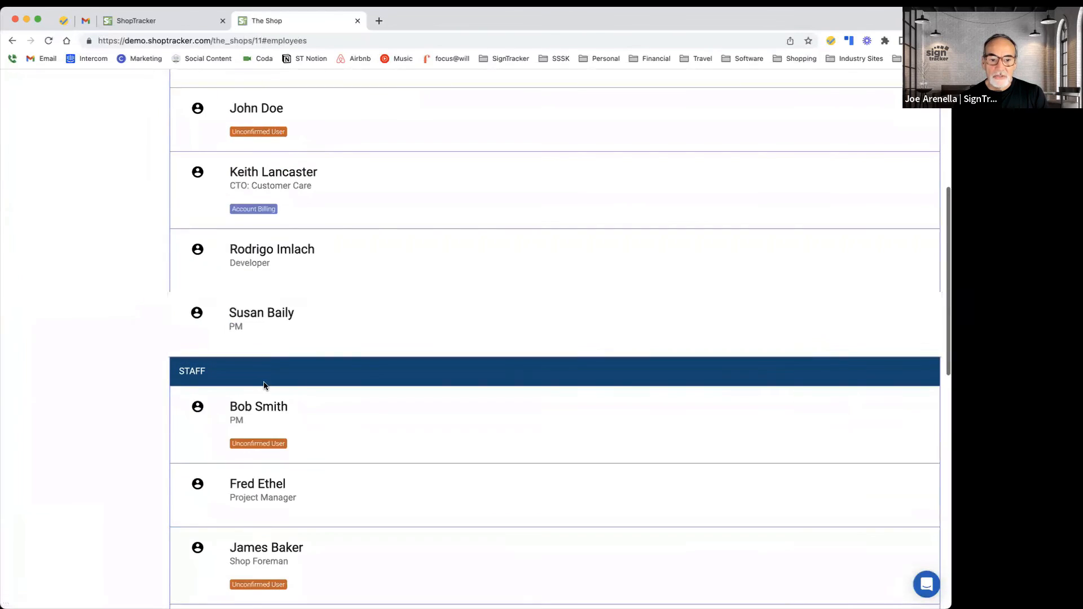
{"action": "left_click", "coordinate": [265, 405]}
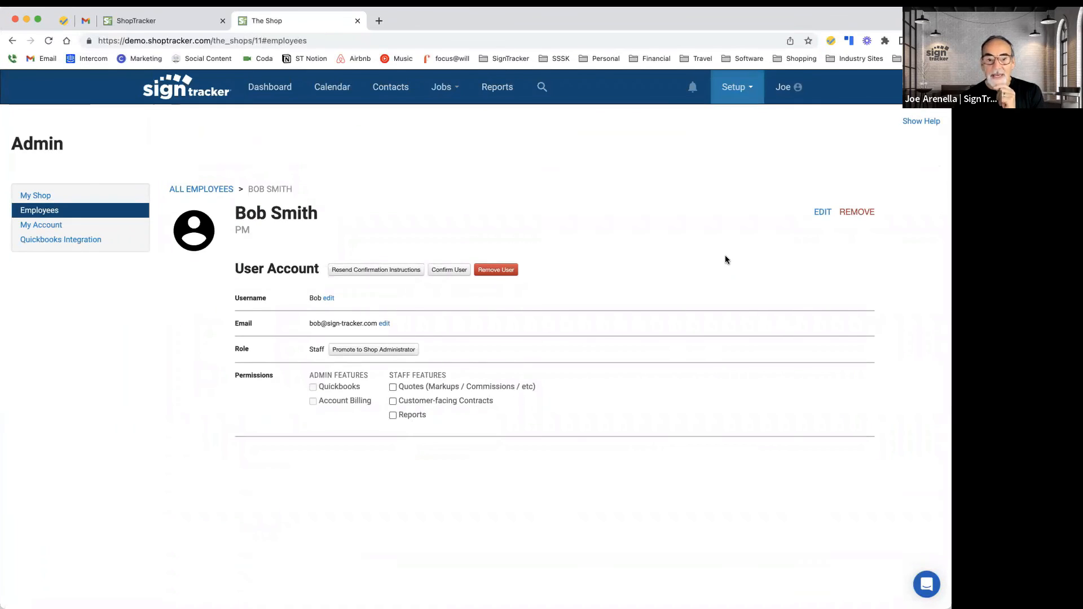
Step: Grant the staff member the Quotes, Customer-facing Contracts and Reports permissions
{"action": "left_click", "coordinate": [394, 388]}
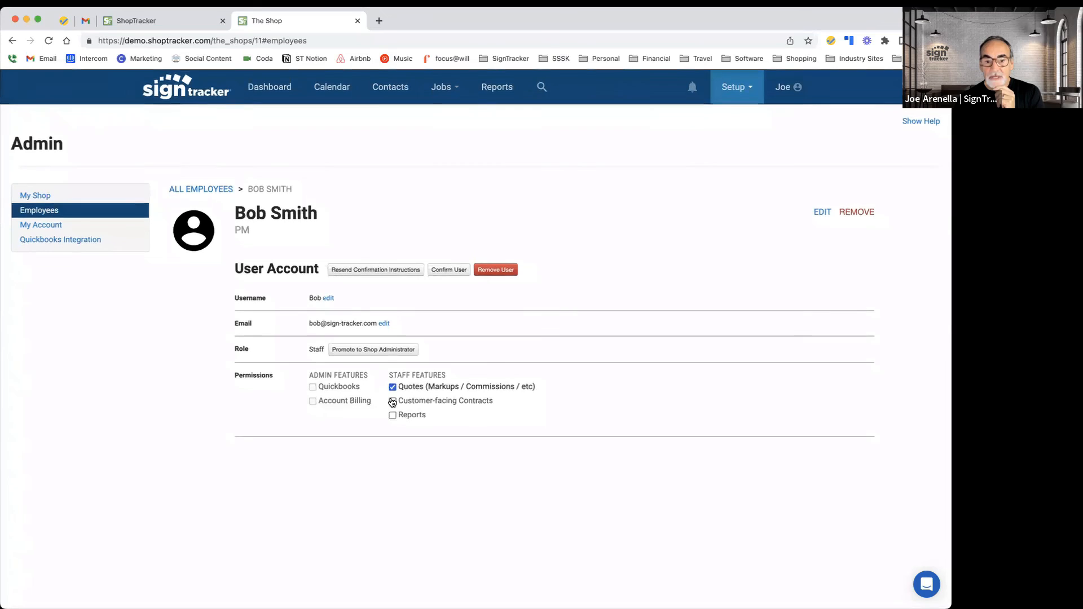
{"action": "left_click", "coordinate": [392, 401]}
{"action": "left_click", "coordinate": [393, 416]}
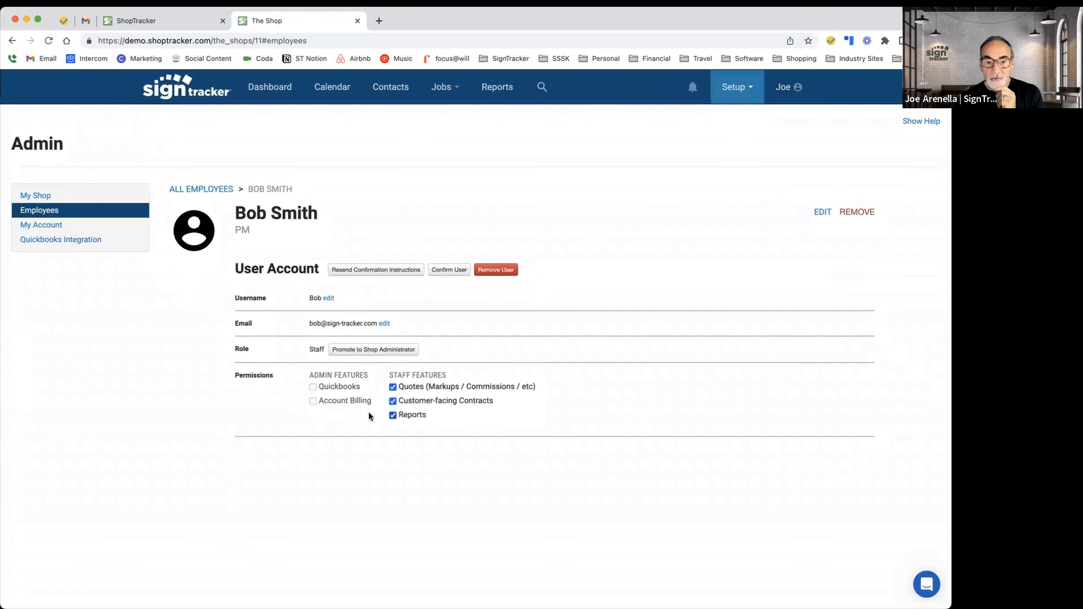
{"action": "left_click", "coordinate": [393, 389]}
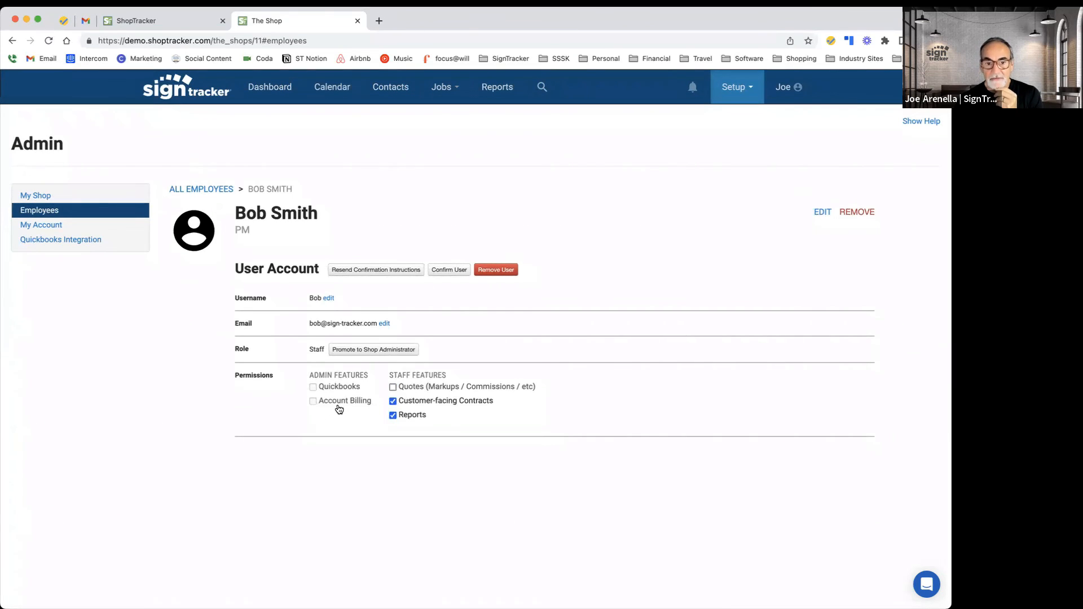
{"action": "left_click", "coordinate": [393, 387]}
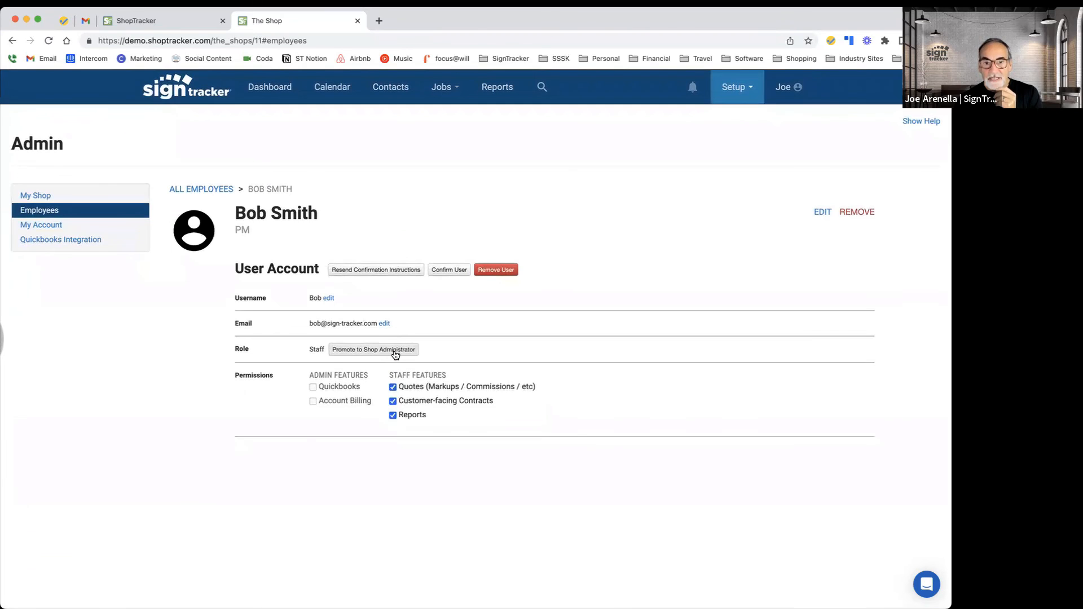
Step: Open the My Account page with the plan, payment and billing details
{"action": "left_click", "coordinate": [752, 91]}
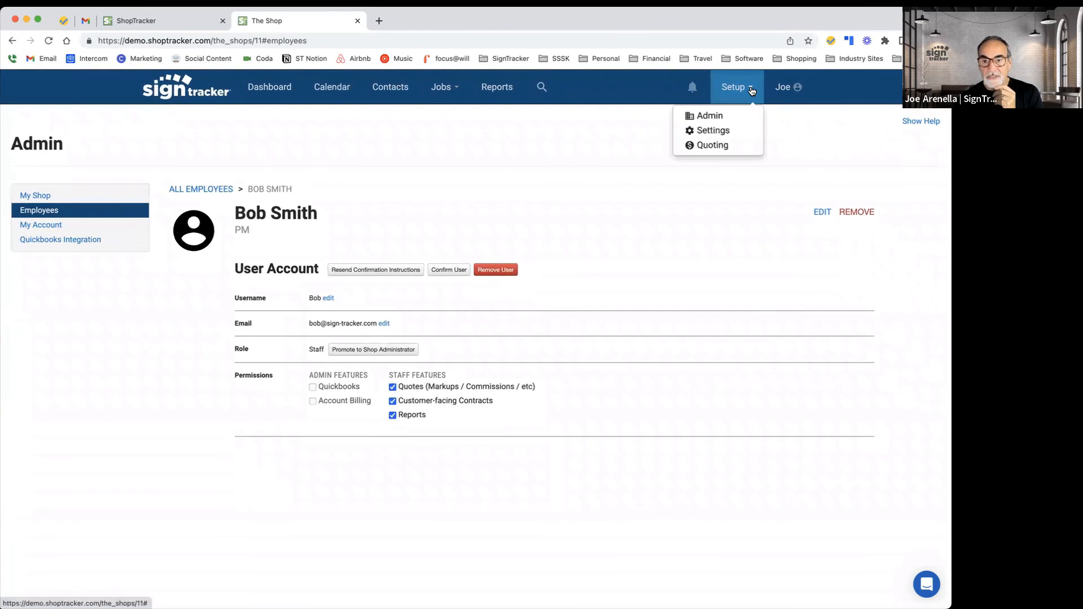
{"action": "left_click", "coordinate": [752, 90]}
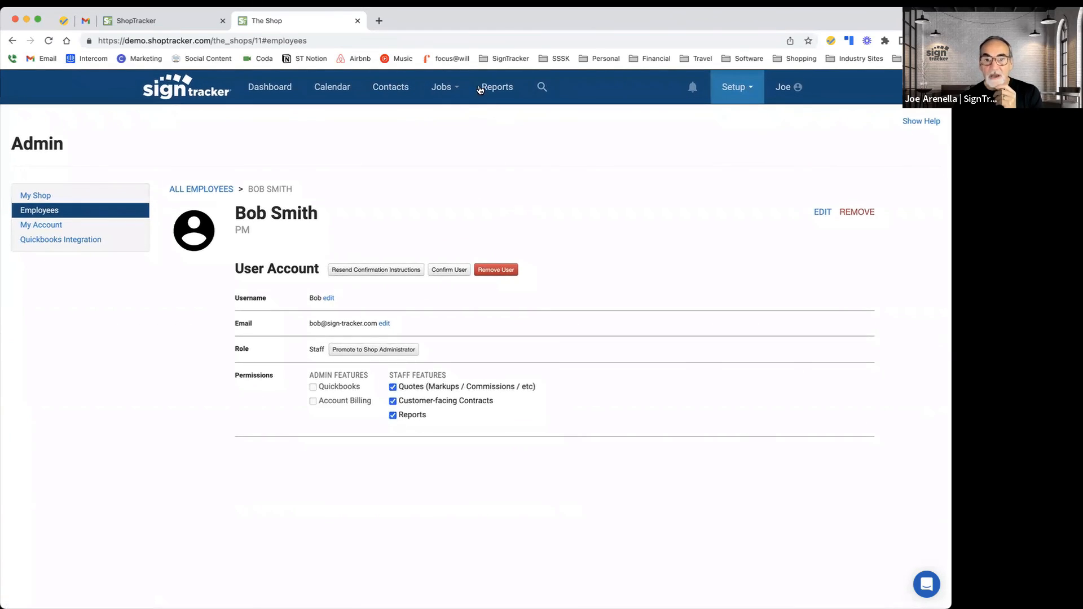
{"action": "left_click", "coordinate": [752, 91]}
{"action": "left_click", "coordinate": [614, 140]}
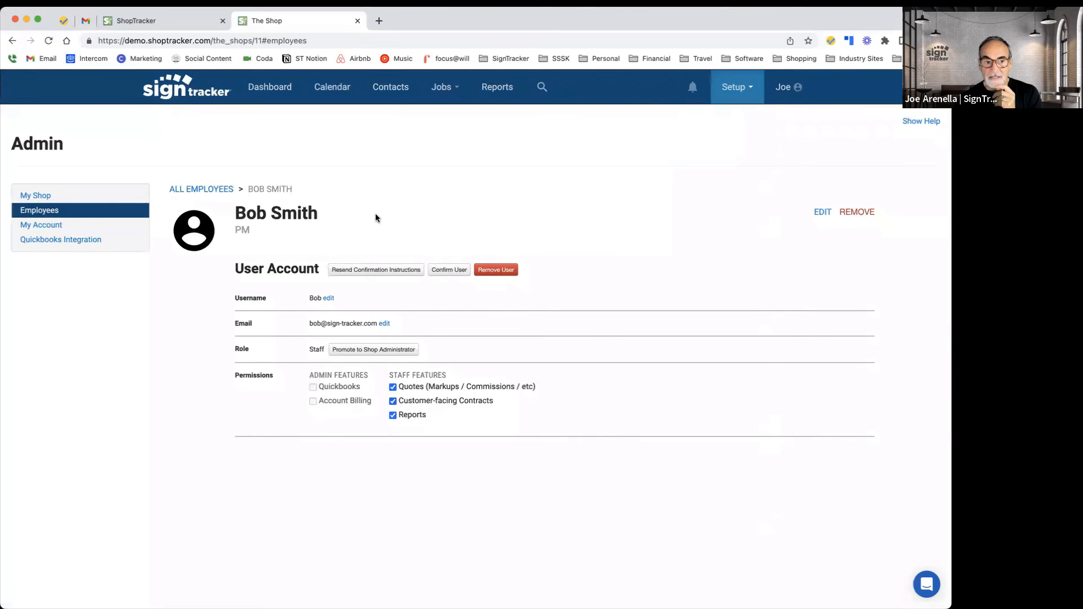
{"action": "left_click", "coordinate": [61, 228]}
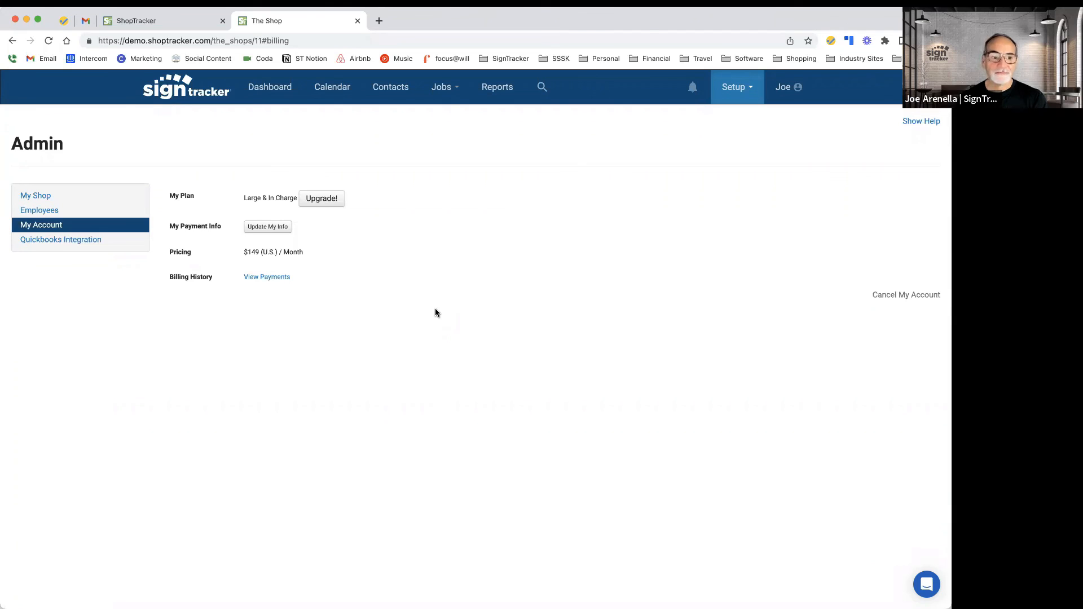
Step: Open the Quickbooks Integration page and highlight the Desktop for Windows and Quickbooks Online options
{"action": "left_click", "coordinate": [88, 240]}
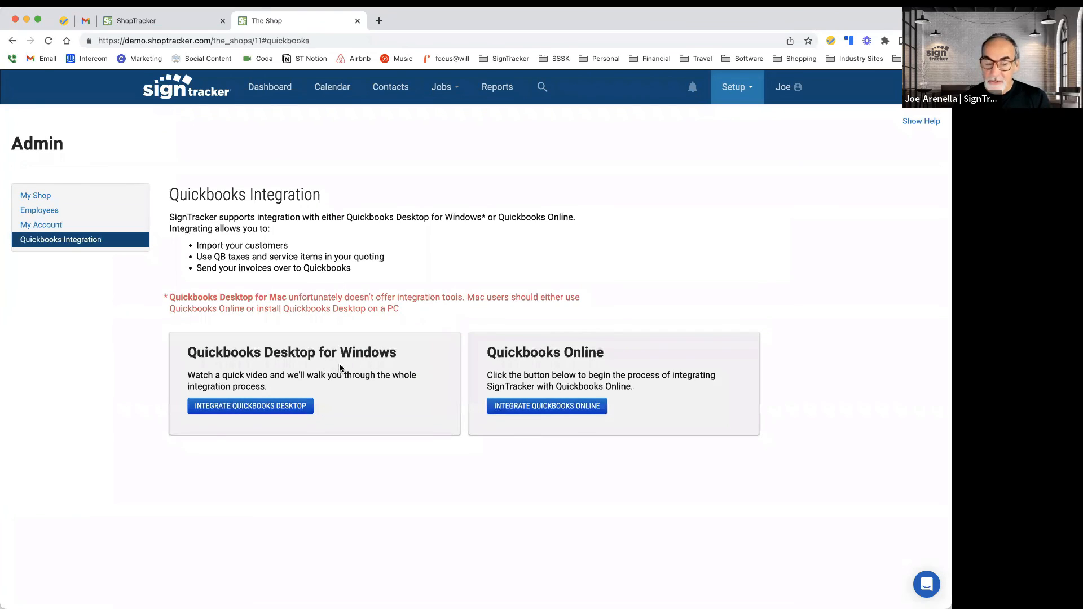
{"action": "left_click_drag", "start_coordinate": [272, 355], "coordinate": [399, 357]}
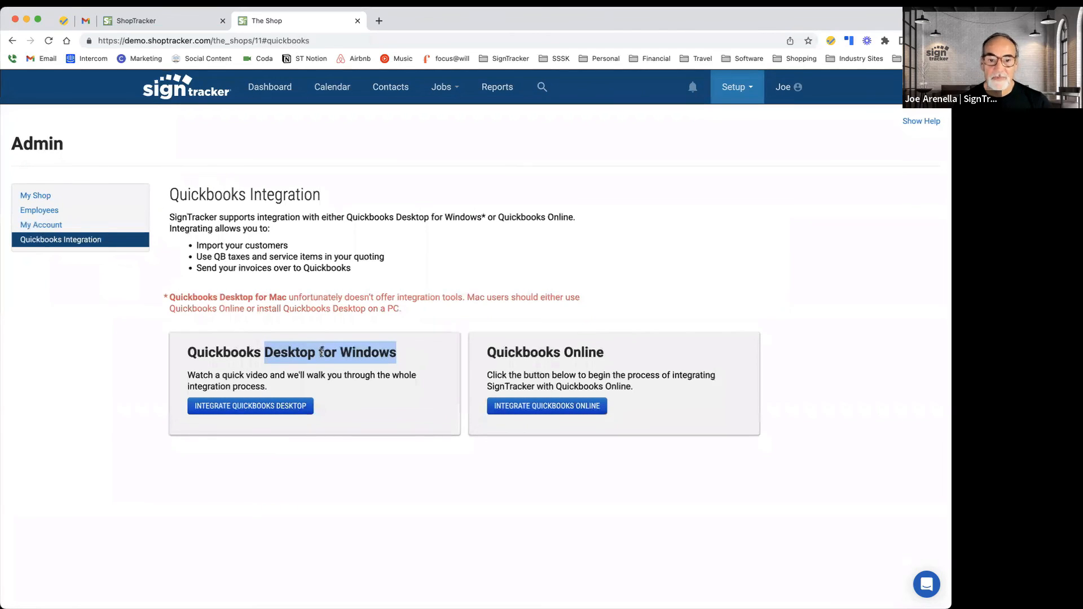
{"action": "left_click", "coordinate": [279, 357]}
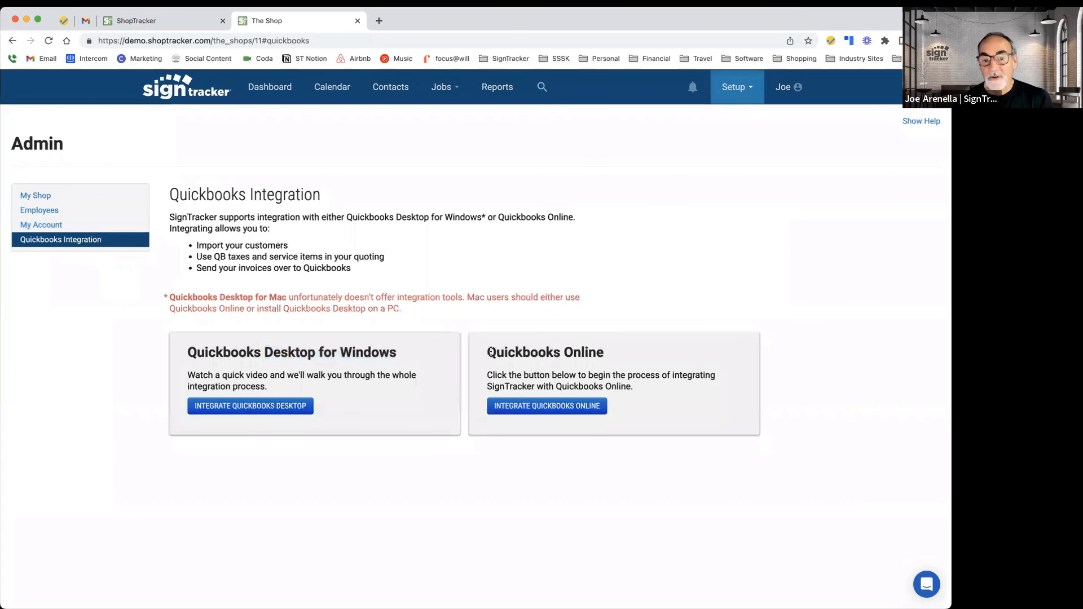
{"action": "left_click_drag", "start_coordinate": [488, 351], "coordinate": [596, 352]}
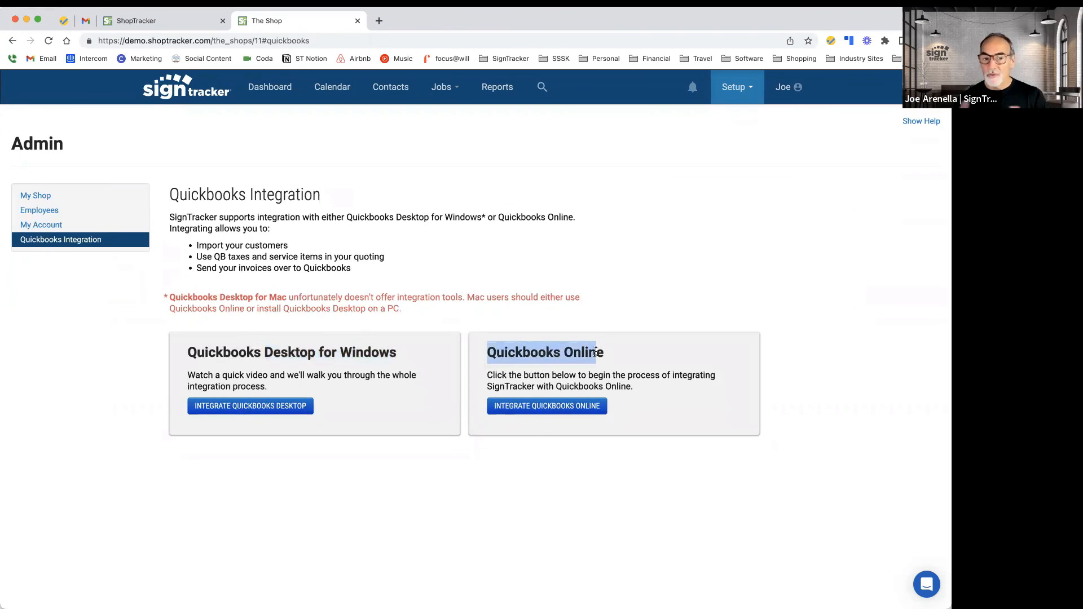